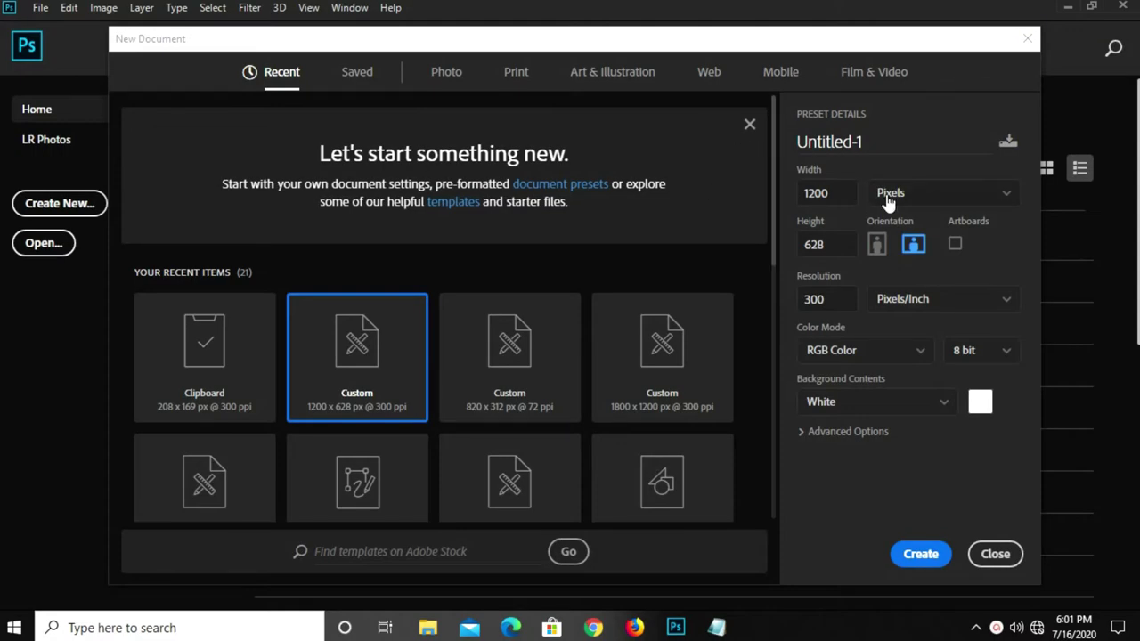
Create a new document with width 1200 px, height 628 px and resolution 300 ppi
drag(847, 187, 778, 194)
double_click(823, 243)
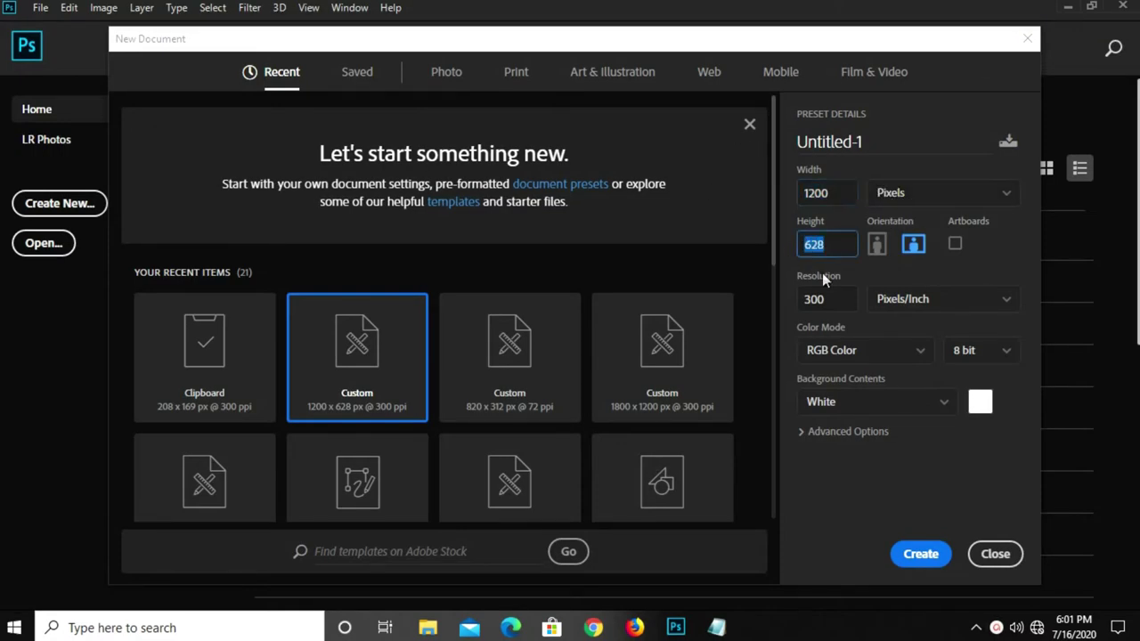
double_click(820, 299)
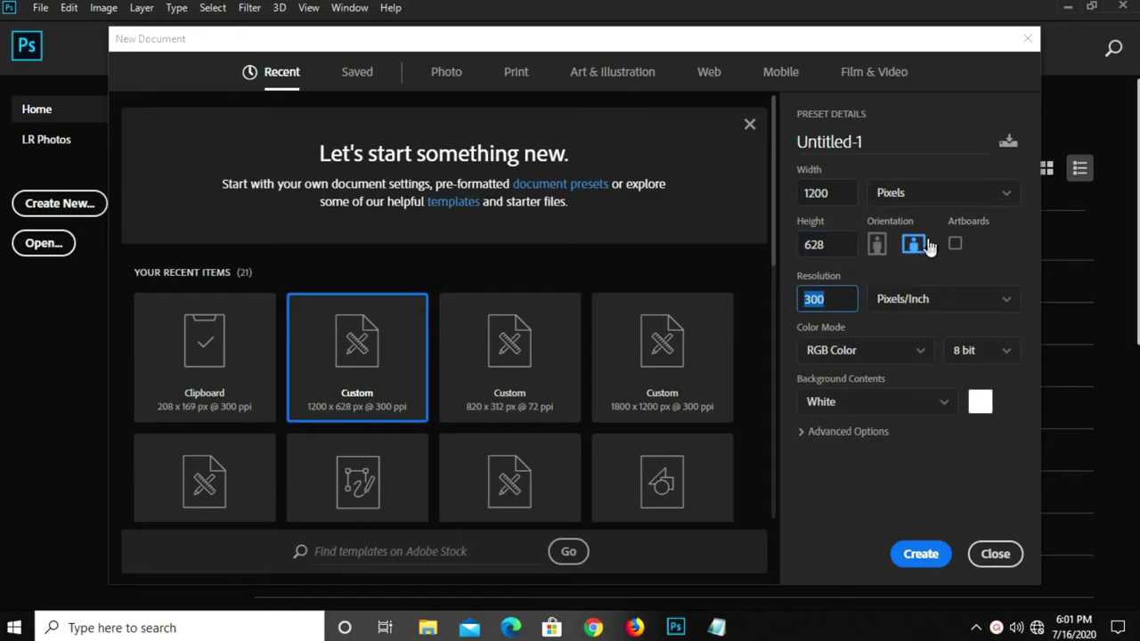
click(917, 552)
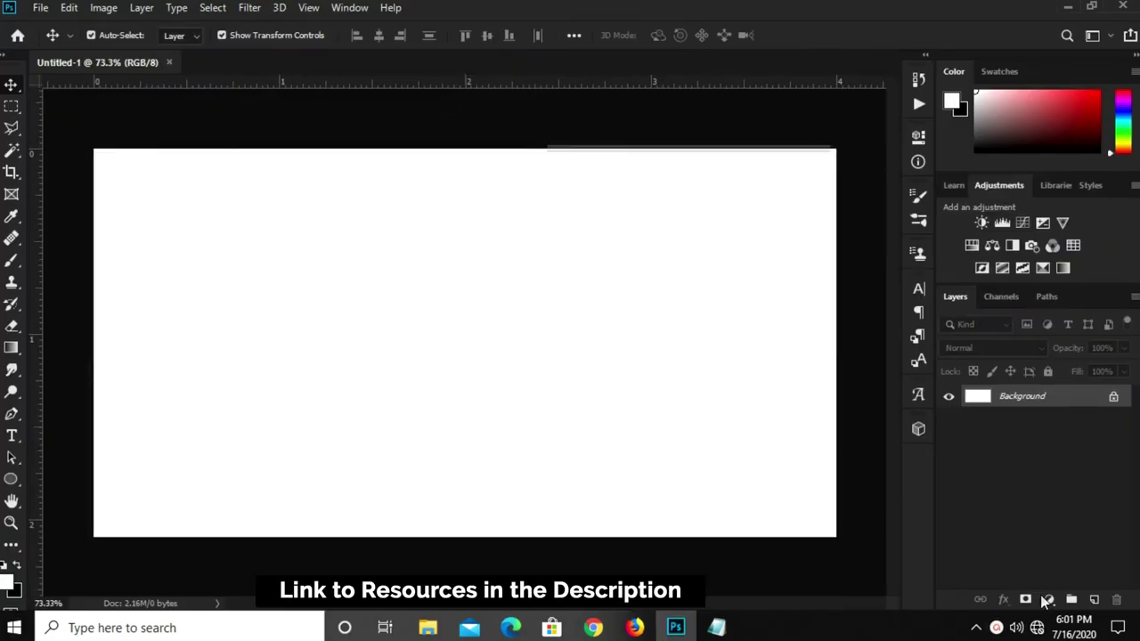
Add a Solid Color fill layer in #0d76ca, copied from Notepad, with an empty layer above
click(1049, 599)
click(1065, 311)
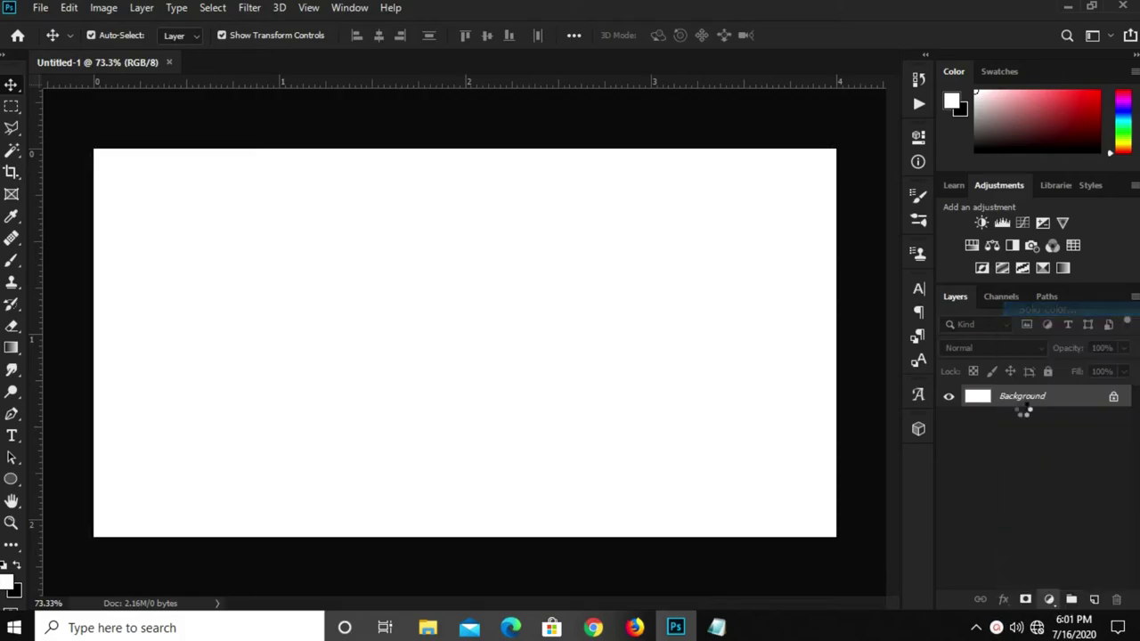
click(716, 628)
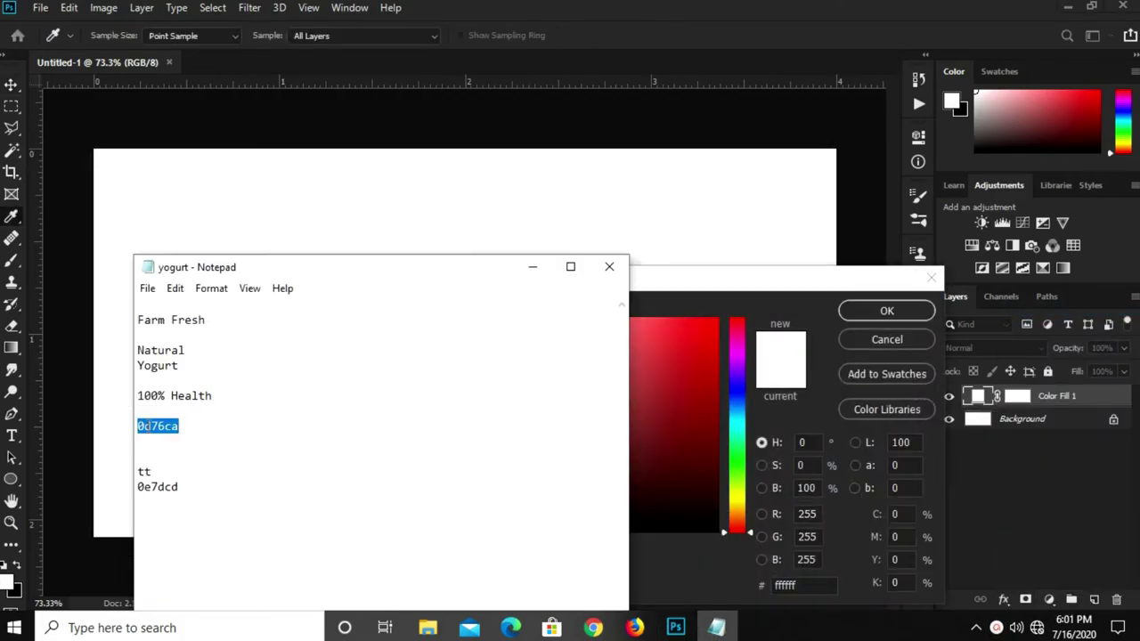
right_click(150, 428)
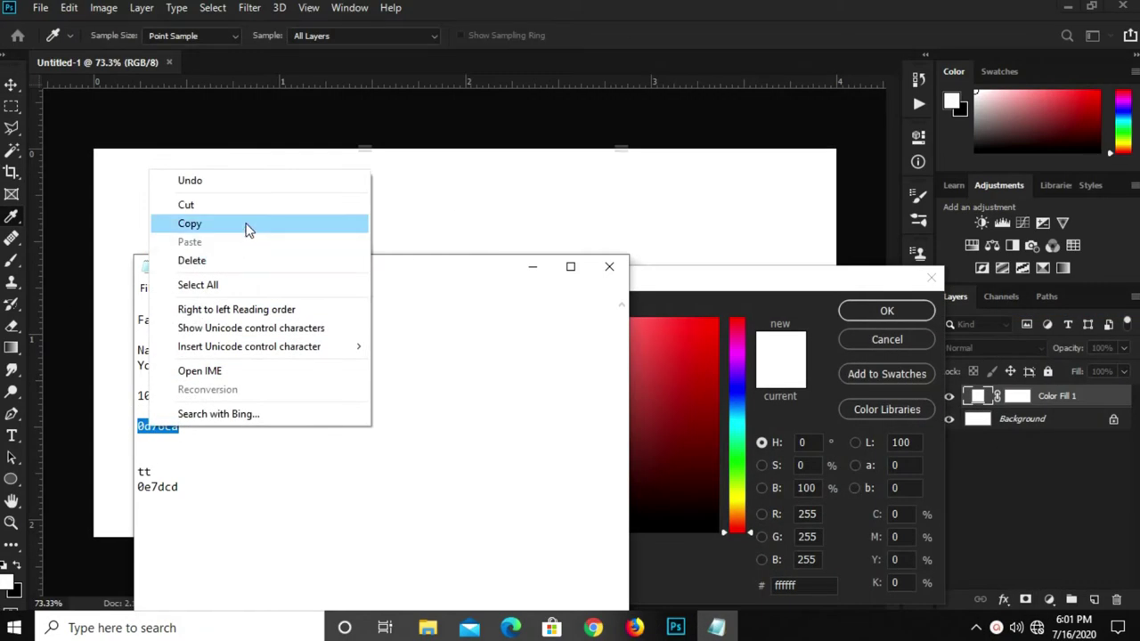
click(246, 226)
click(719, 599)
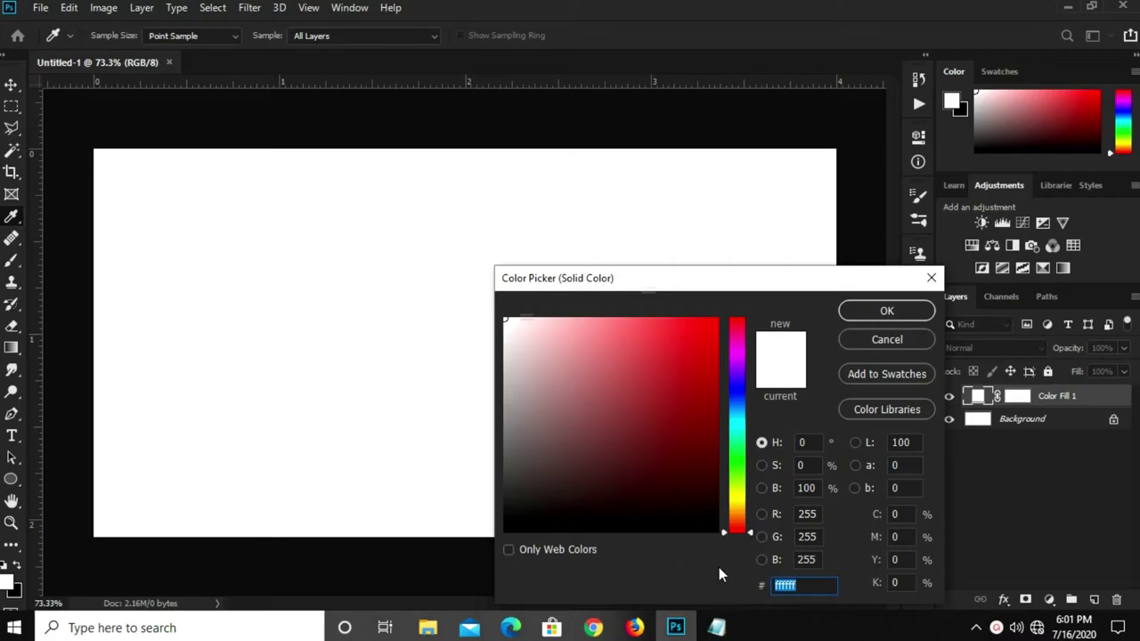
key(ctrl+v)
click(882, 311)
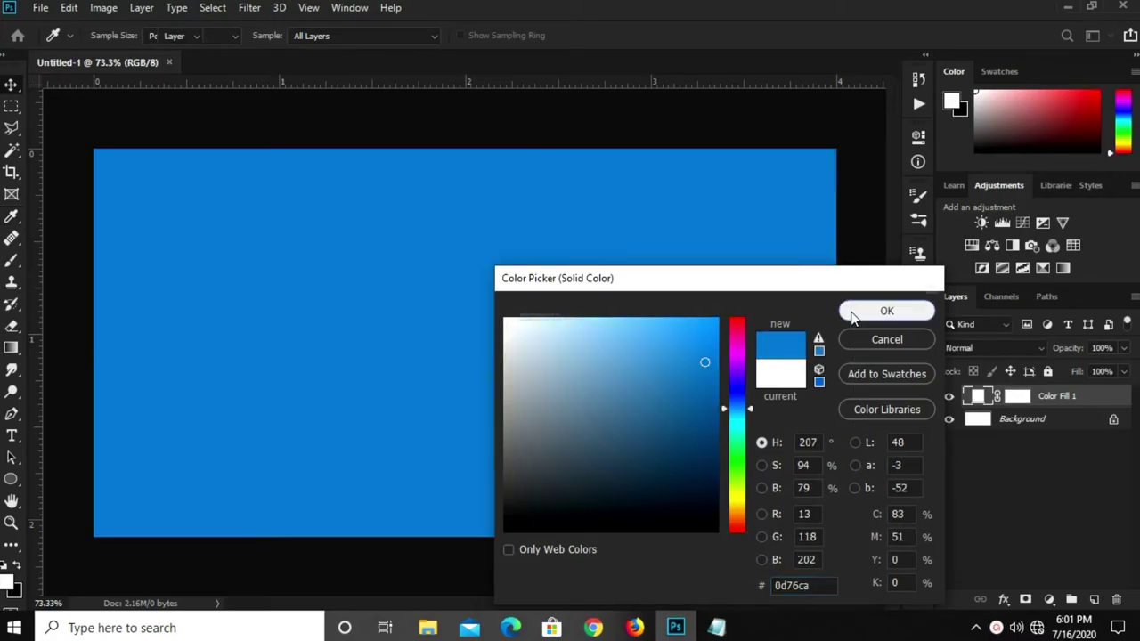
key(v)
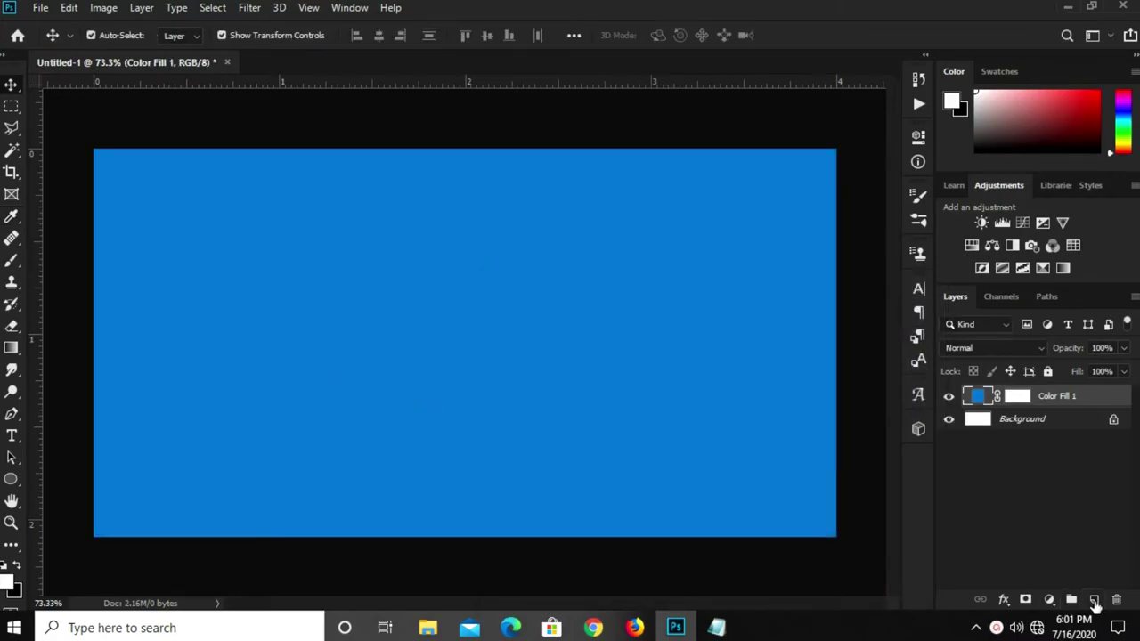
click(1095, 600)
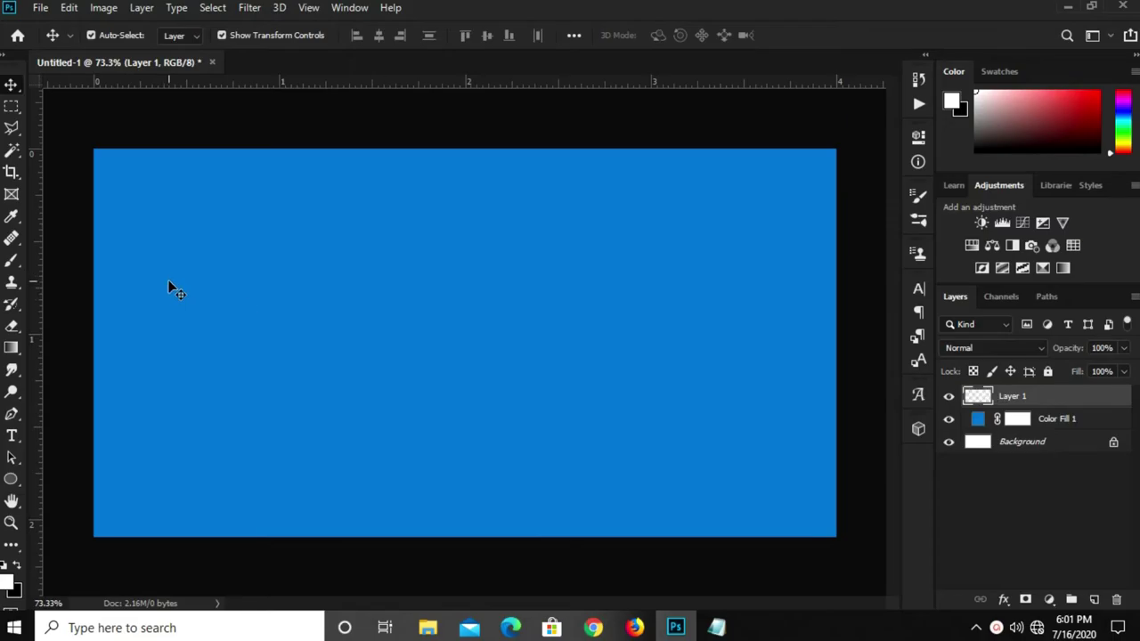
Paint a soft white glow at the canvas centre with a roughly 900 px brush
click(12, 261)
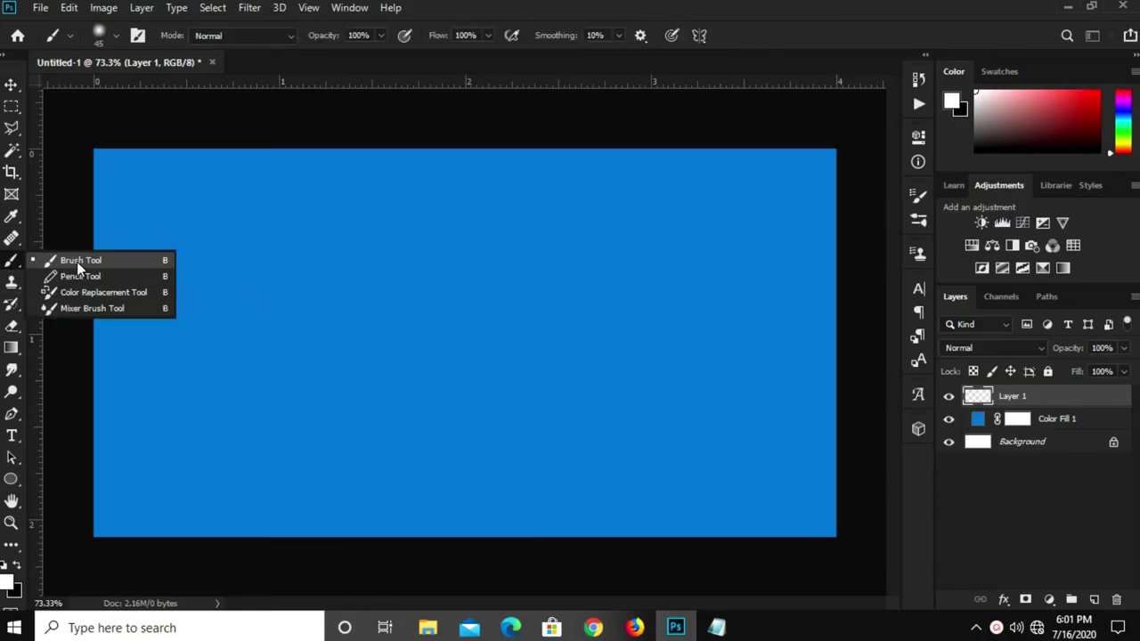
click(77, 262)
click(9, 585)
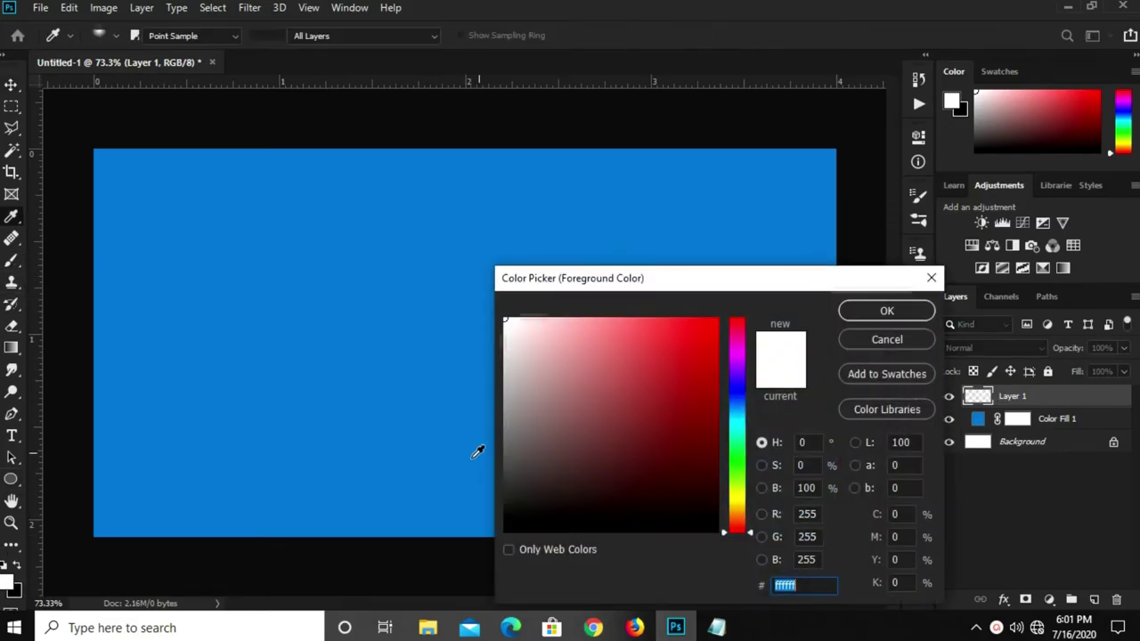
click(851, 310)
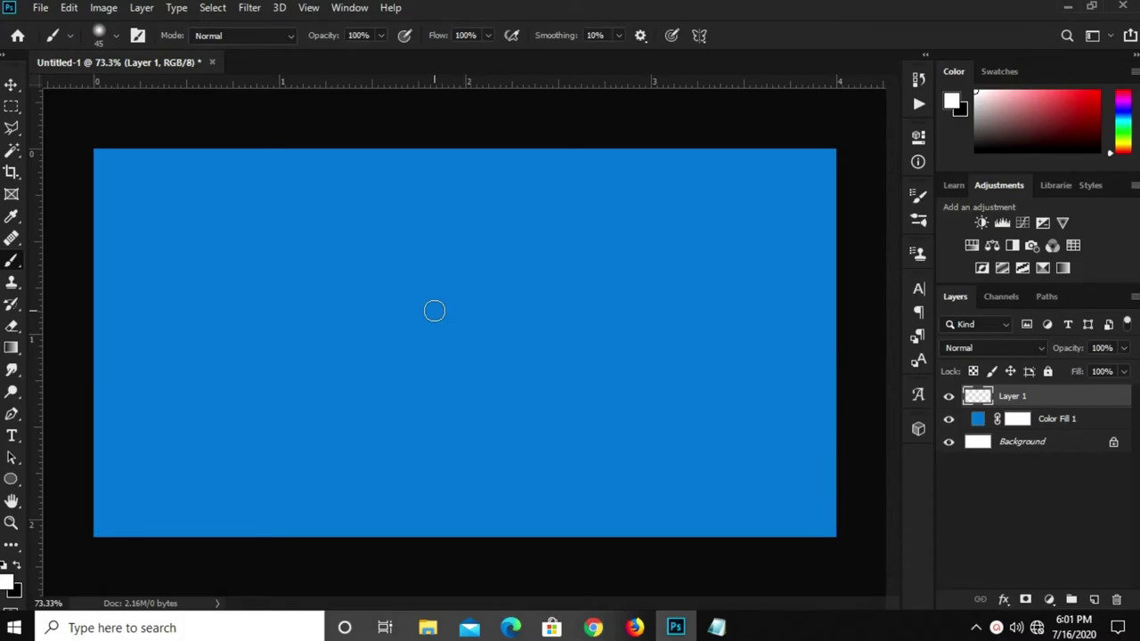
key(bracketright)
key(bracketright)
key(bracketright)
key(bracketright)
key(bracketright)
key(bracketright)
key(bracketright)
key(bracketright)
key(bracketright)
key(bracketright)
key(bracketright)
key(bracketleft)
click(472, 340)
click(472, 340)
click(472, 340)
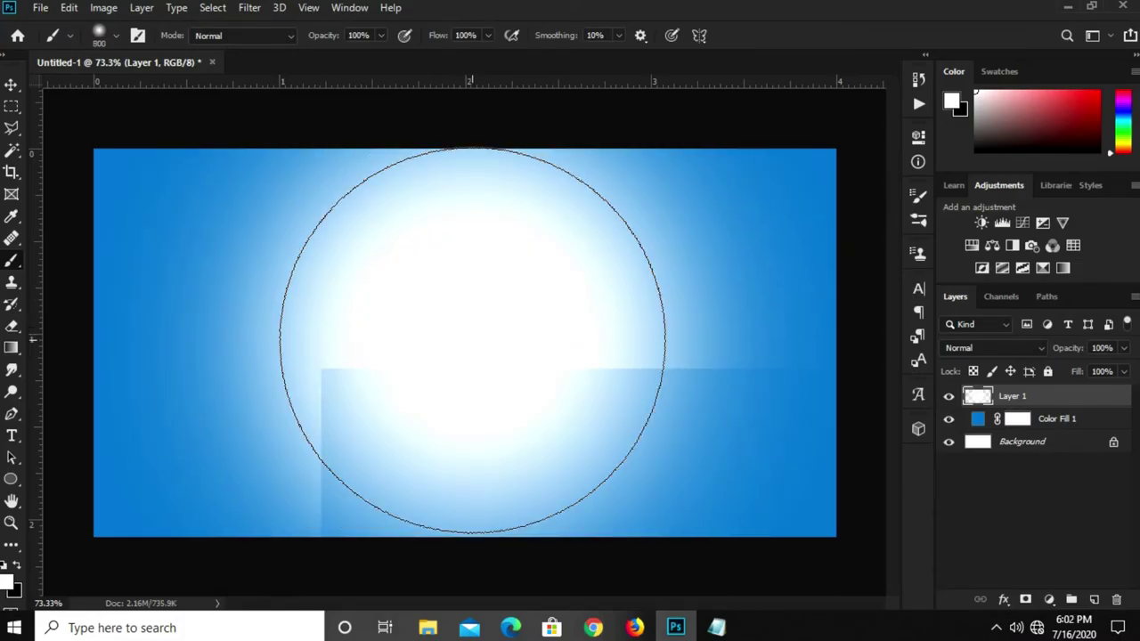
key(v)
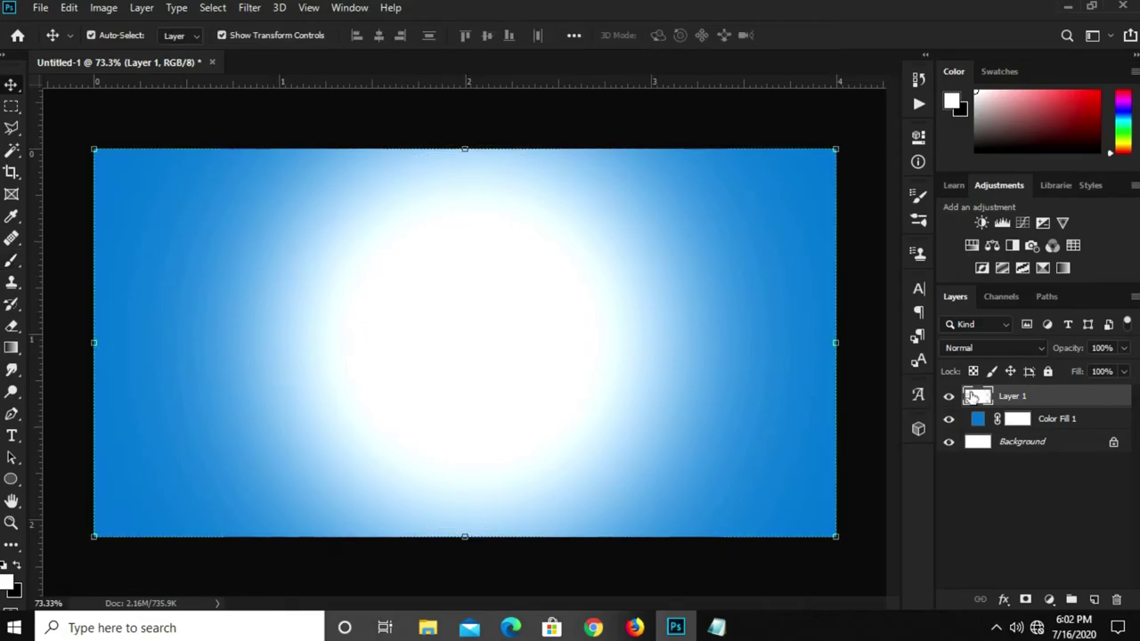
Set the glow layer's blend mode to Overlay at 80% opacity
click(1015, 347)
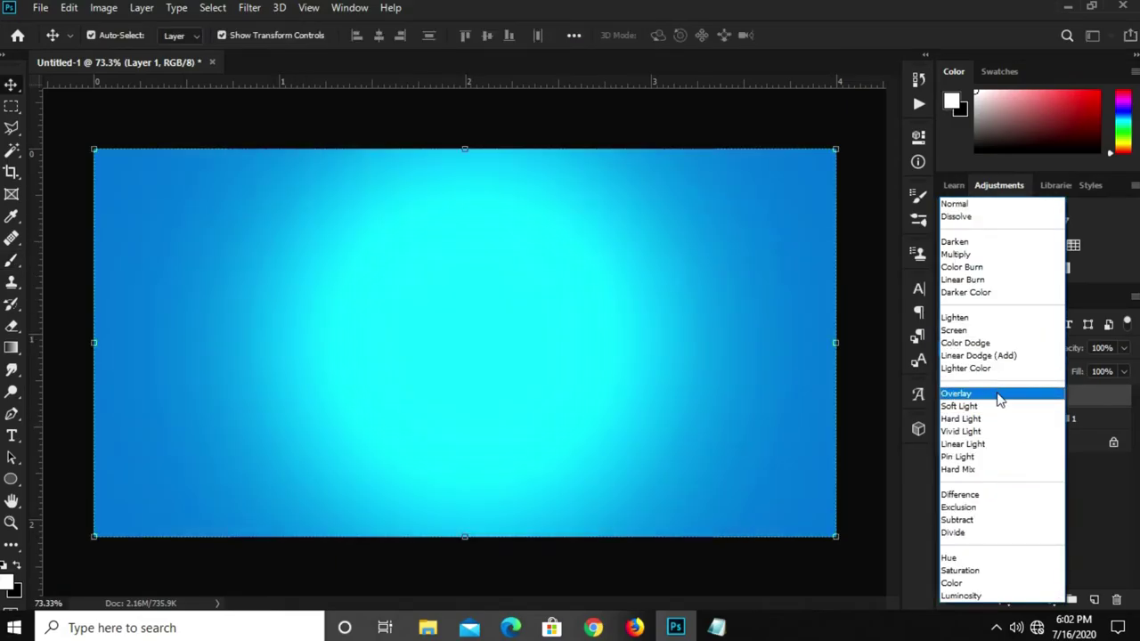
click(1000, 397)
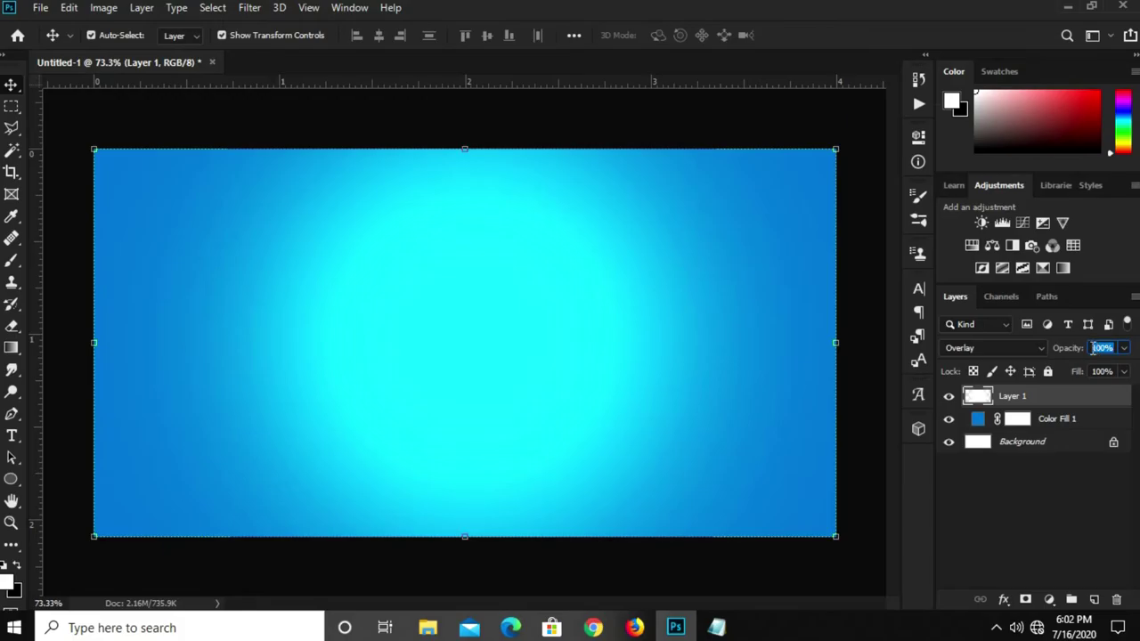
text(80)
key(Return)
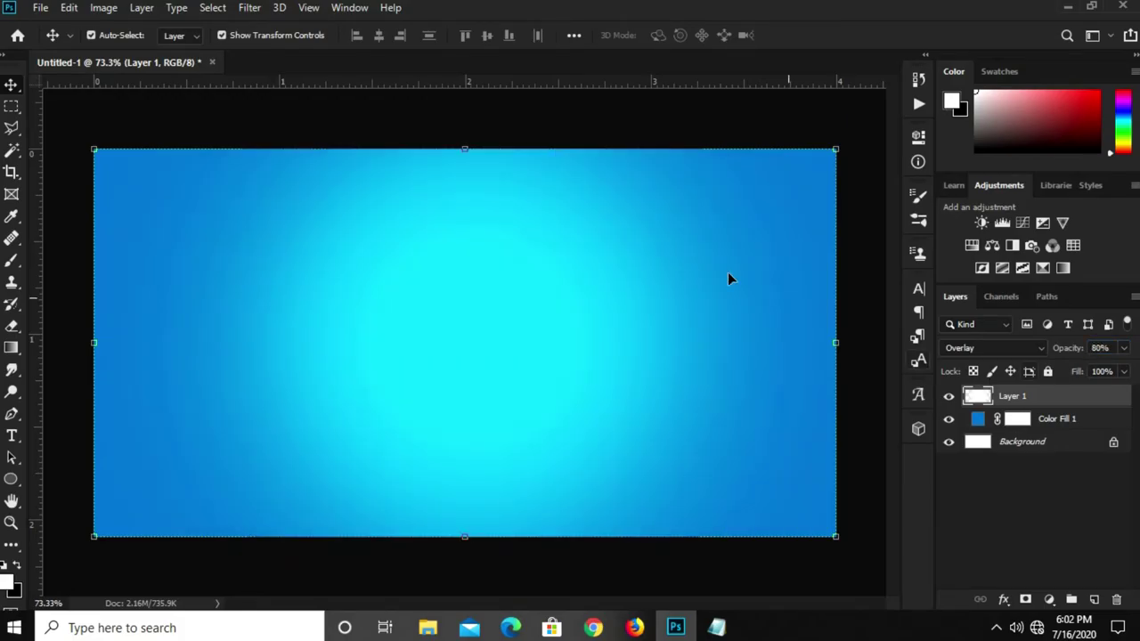
key(ctrl+minus)
click(565, 134)
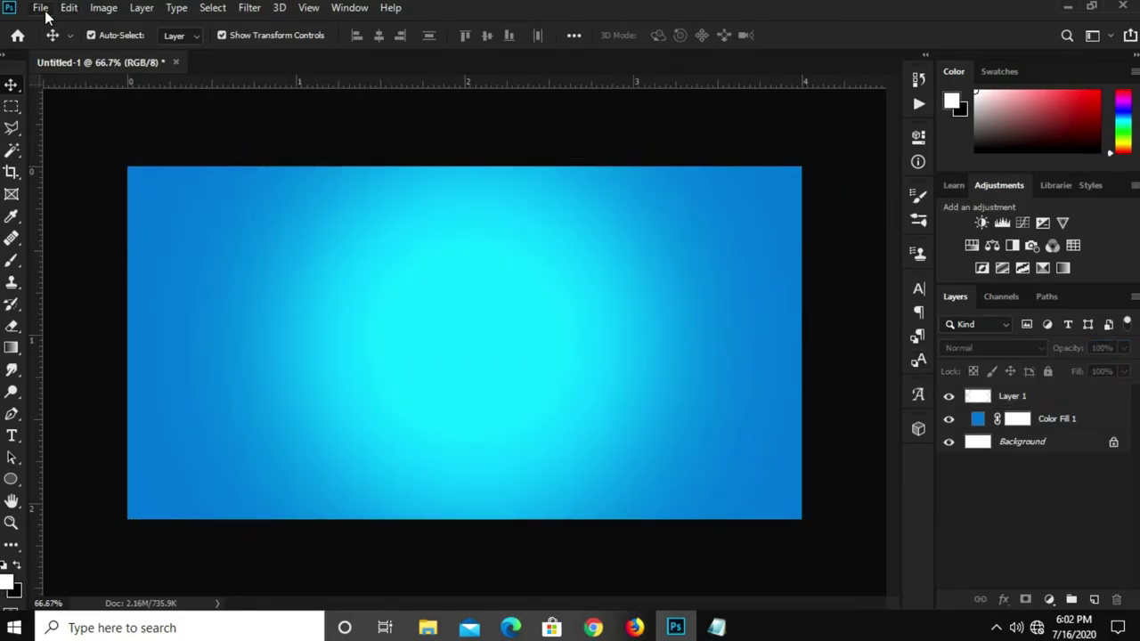
Open yt.psd, show the Ray-PNG-Free-Download layer, and drag it into the banner
click(43, 9)
click(265, 107)
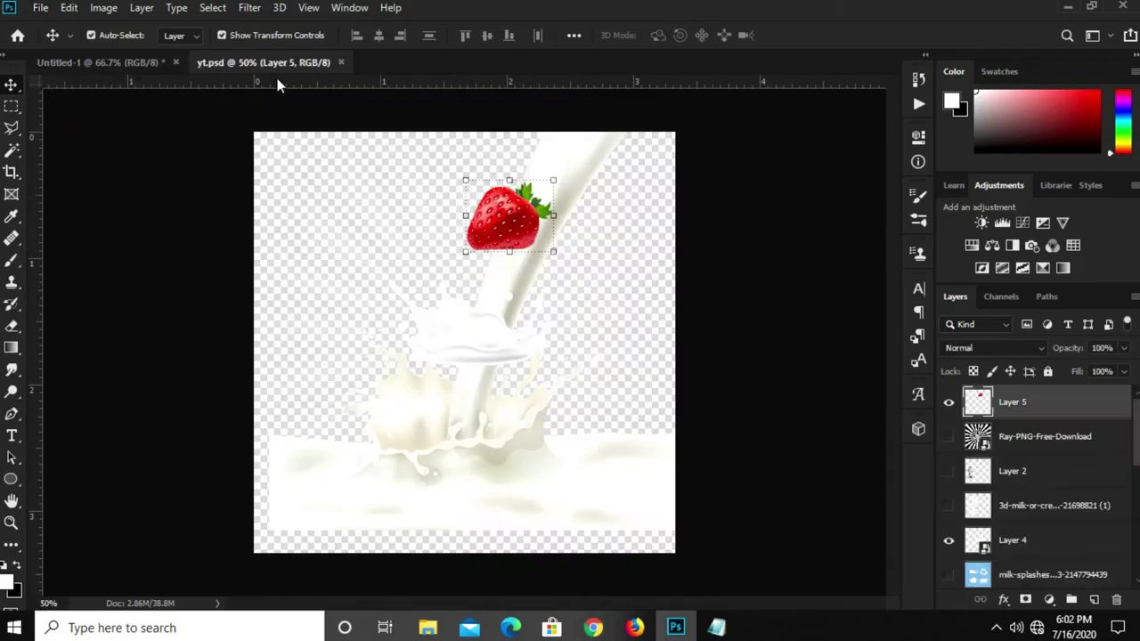
click(949, 436)
mouse_move(331, 225)
mouse_down()
mouse_move(78, 66)
mouse_move(111, 104)
mouse_up()
drag(392, 259, 479, 255)
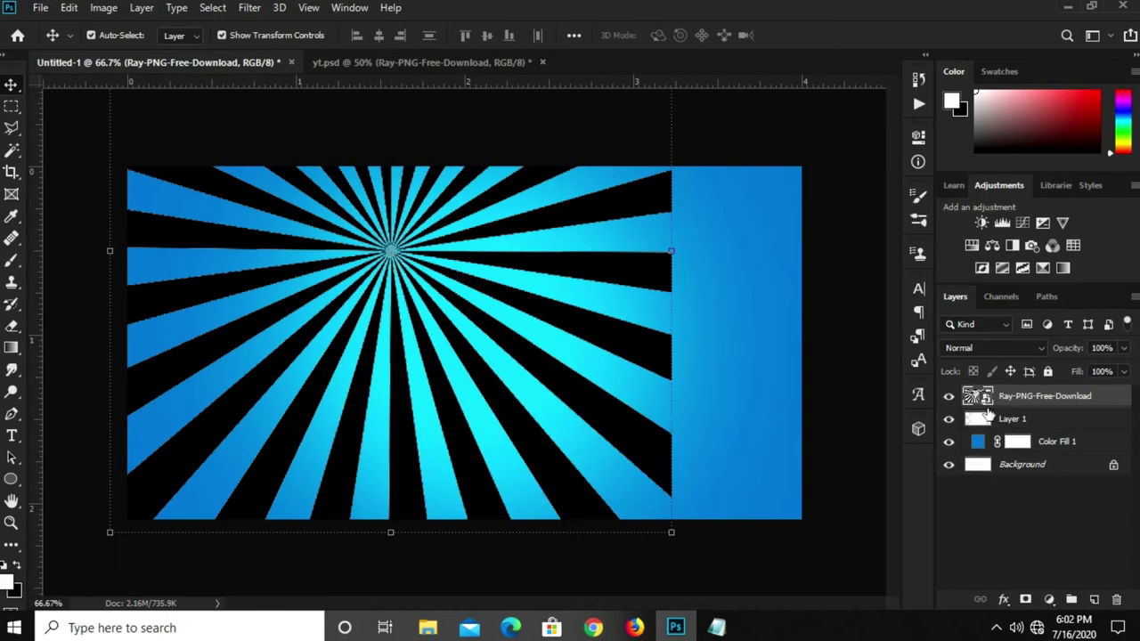
drag(362, 280, 374, 305)
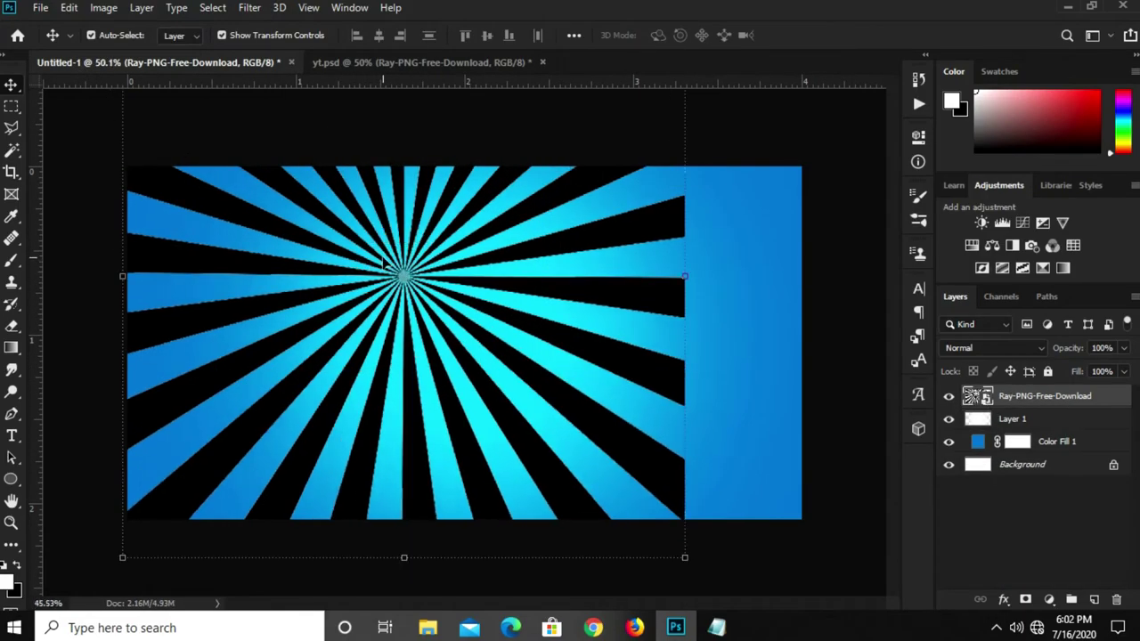
key(ctrl+minus)
Resize the ray burst over the banner's centre and invert it to white rays
key(ctrl+t)
drag(425, 115, 424, 130)
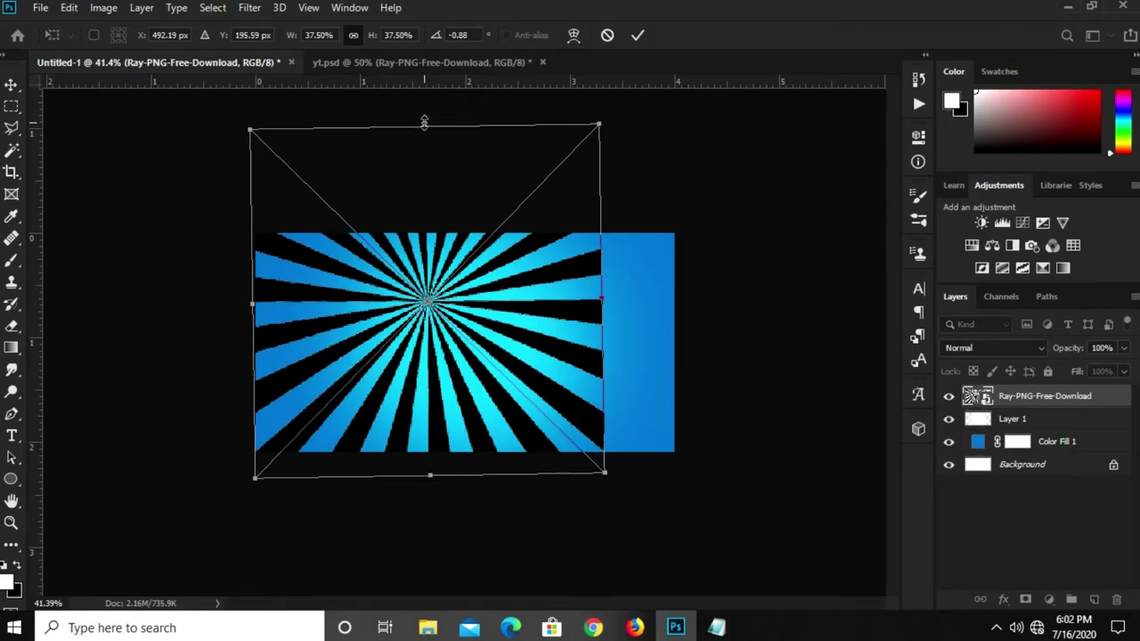
key(Return)
key(ctrl+a)
key(ctrl+d)
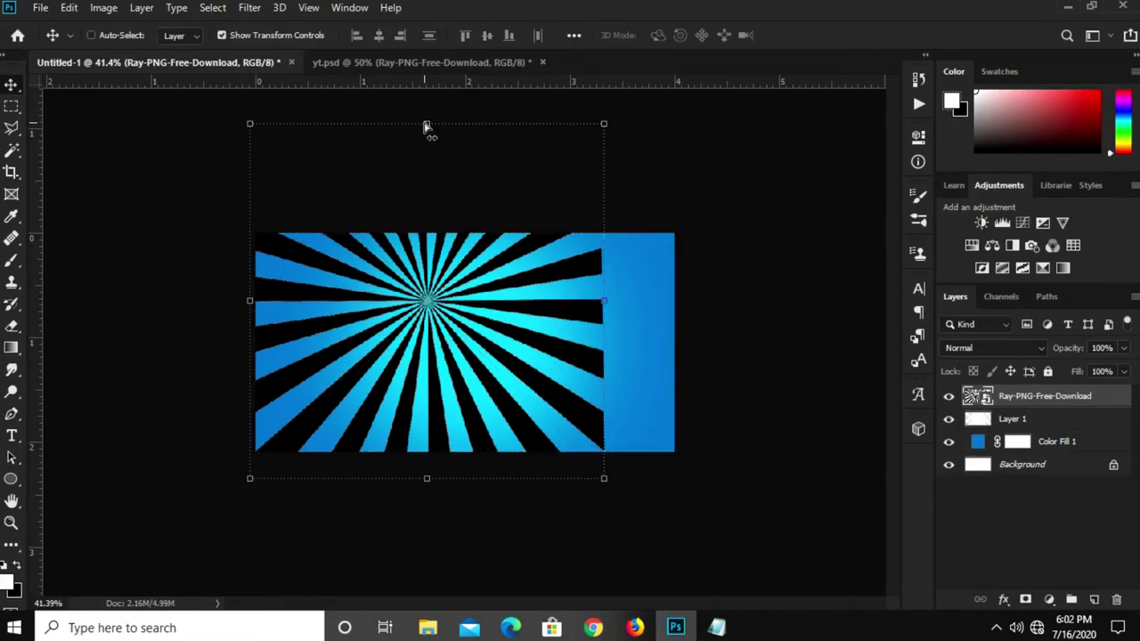
key(ctrl+a)
key(ctrl+d)
drag(430, 130, 427, 213)
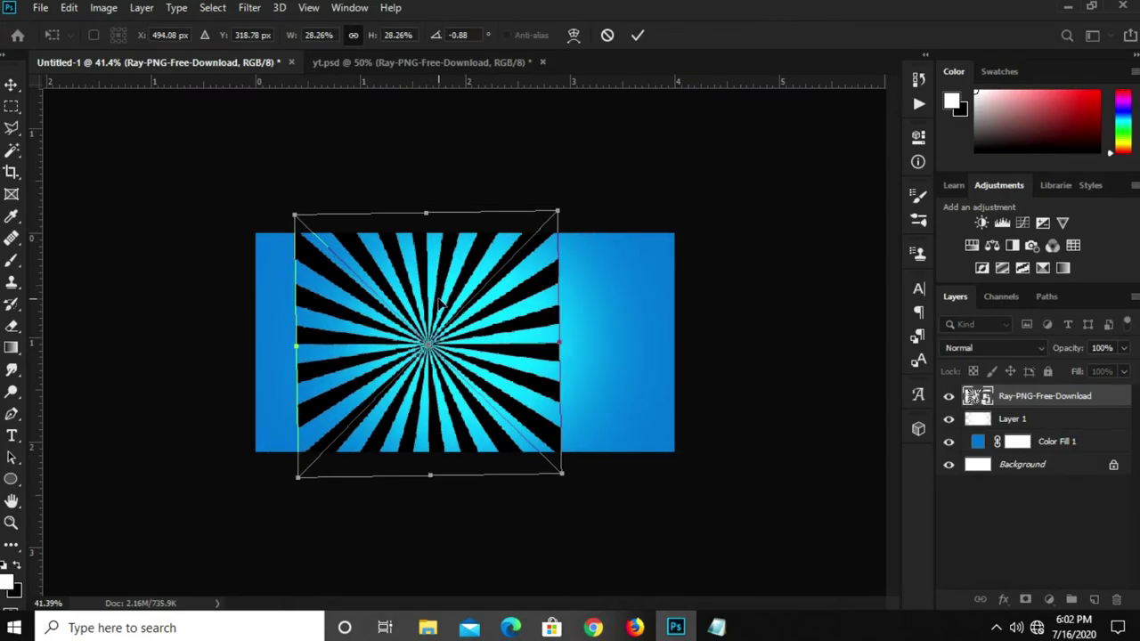
drag(440, 303, 464, 290)
key(Return)
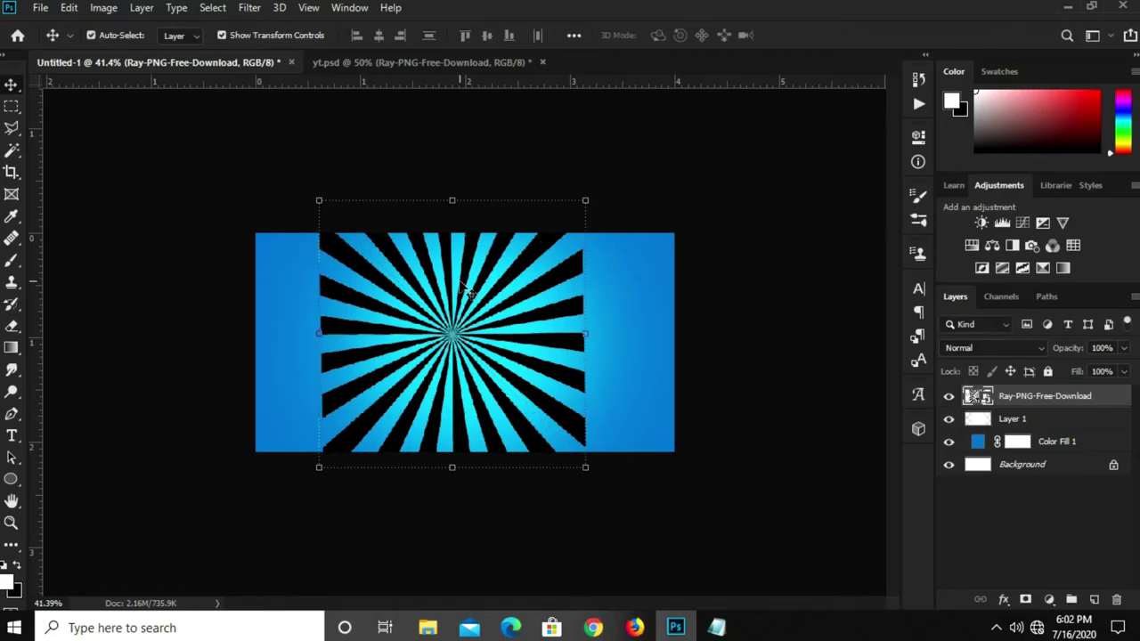
key(ctrl+i)
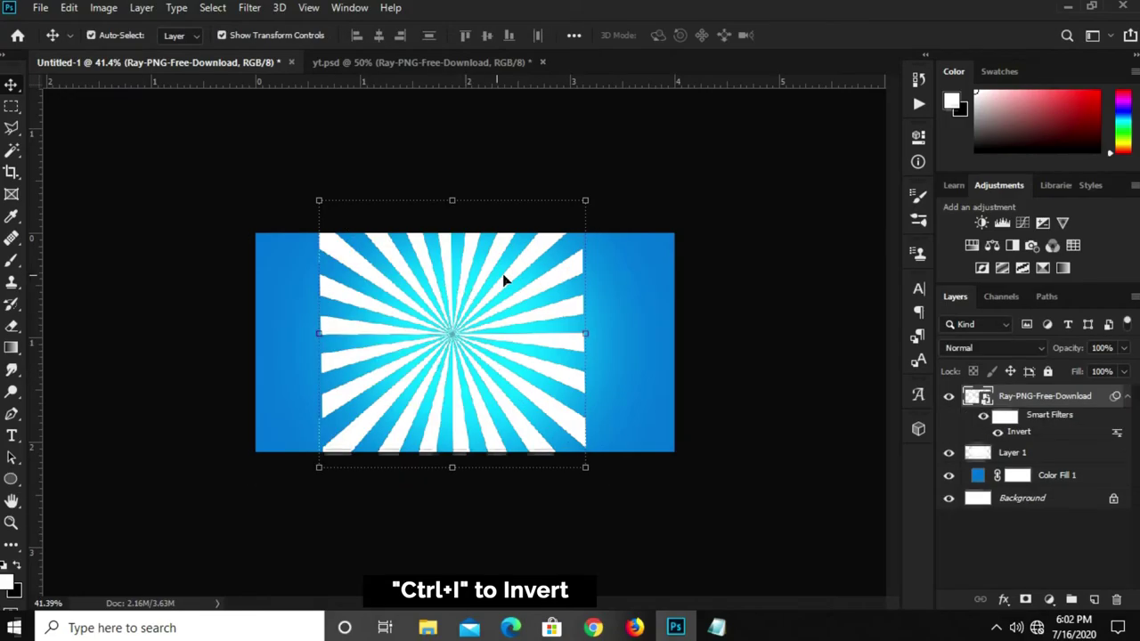
Lower the ray layer's opacity to 30%, add a layer mask, and centre it horizontally
click(1125, 349)
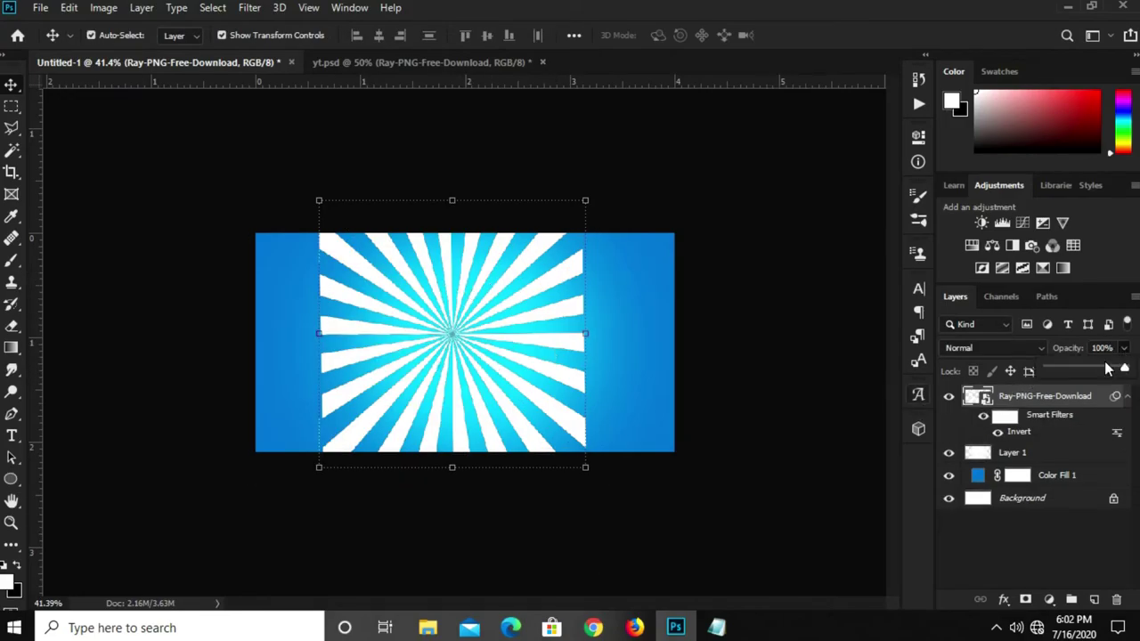
click(1105, 348)
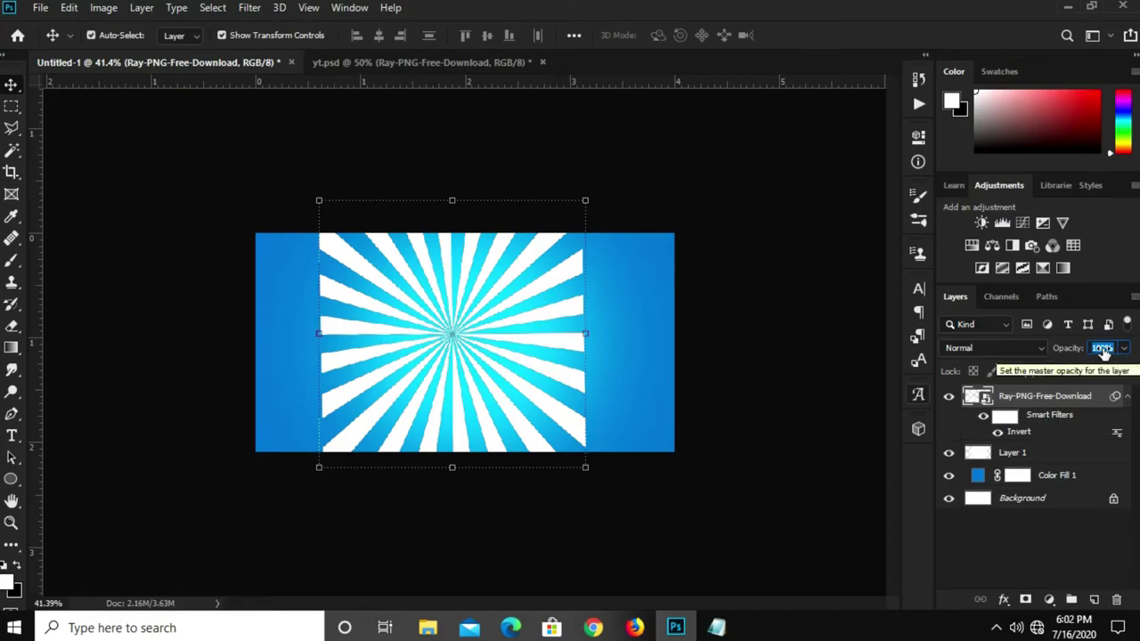
text(30)
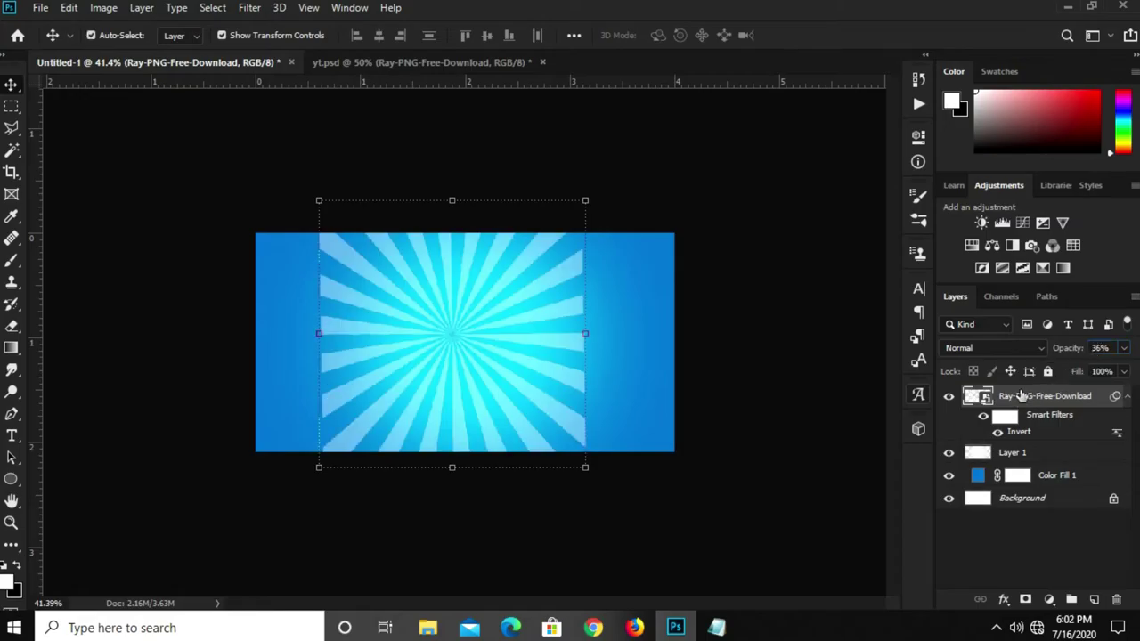
click(1024, 599)
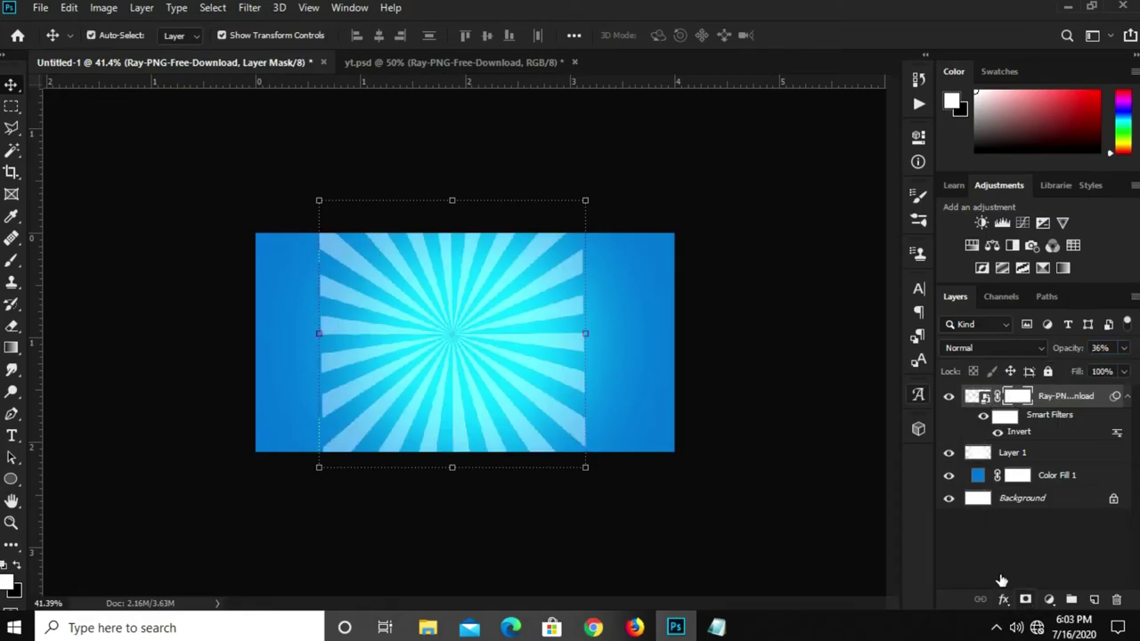
key(ctrl+a)
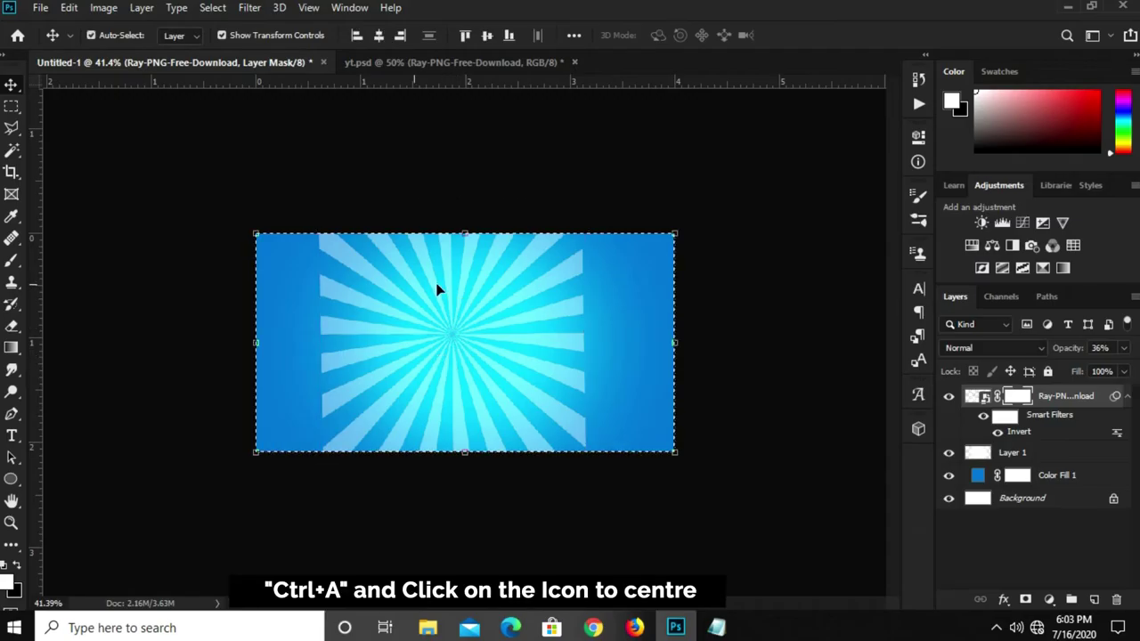
click(378, 36)
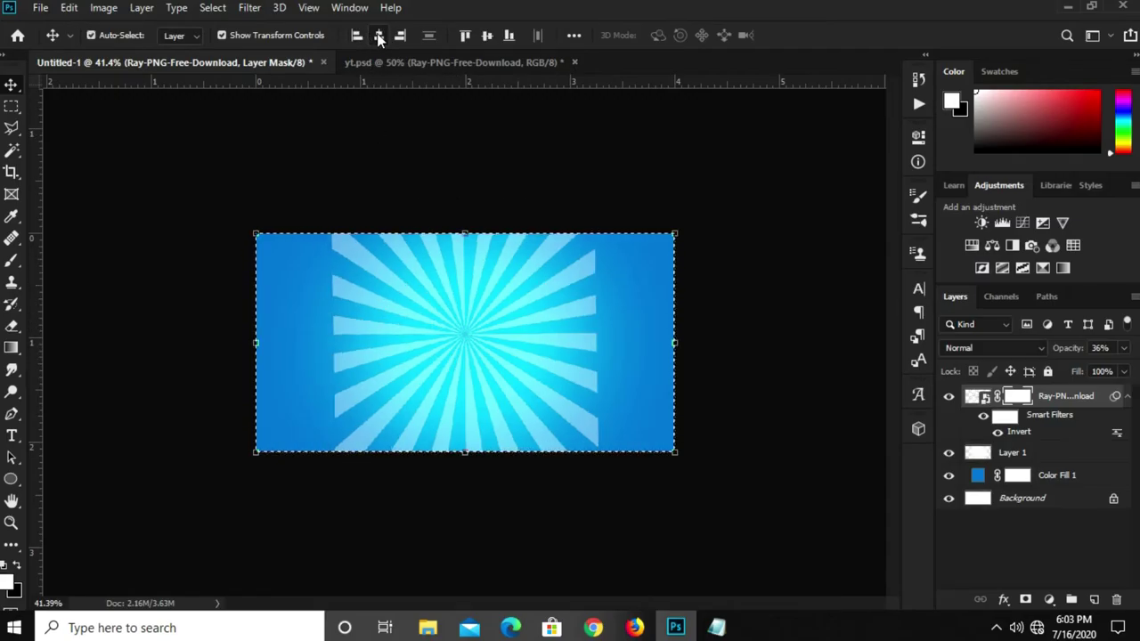
key(ctrl+d)
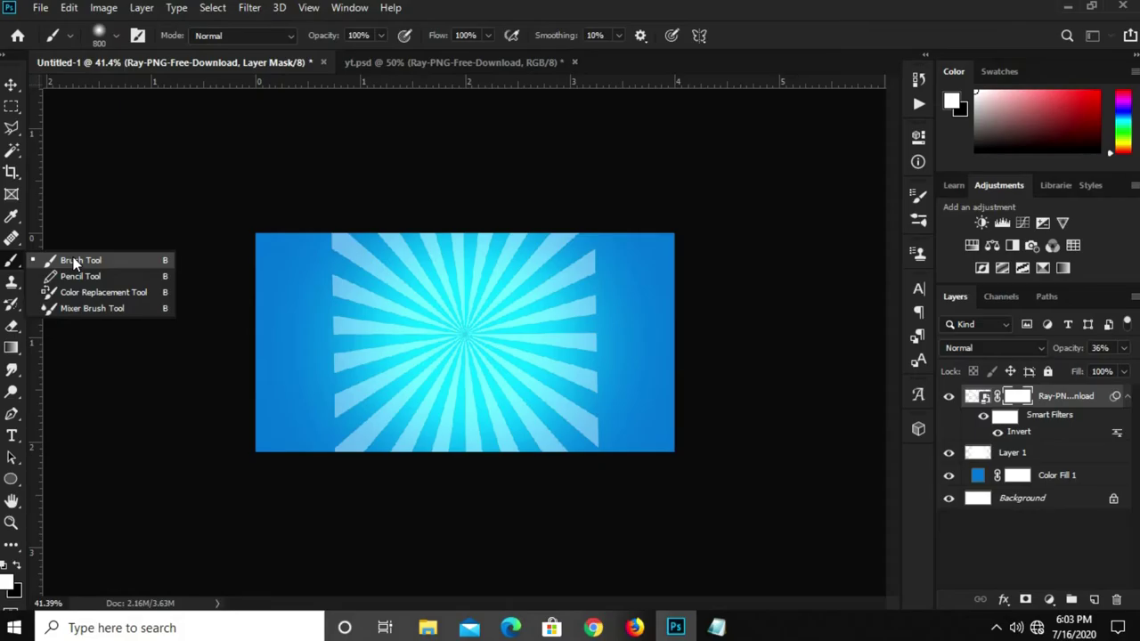
Paint black on the mask with a soft brush to fade the rays' outer edges
drag(11, 260, 63, 257)
key(bracketleft)
key(bracketleft)
key(bracketleft)
key(bracketleft)
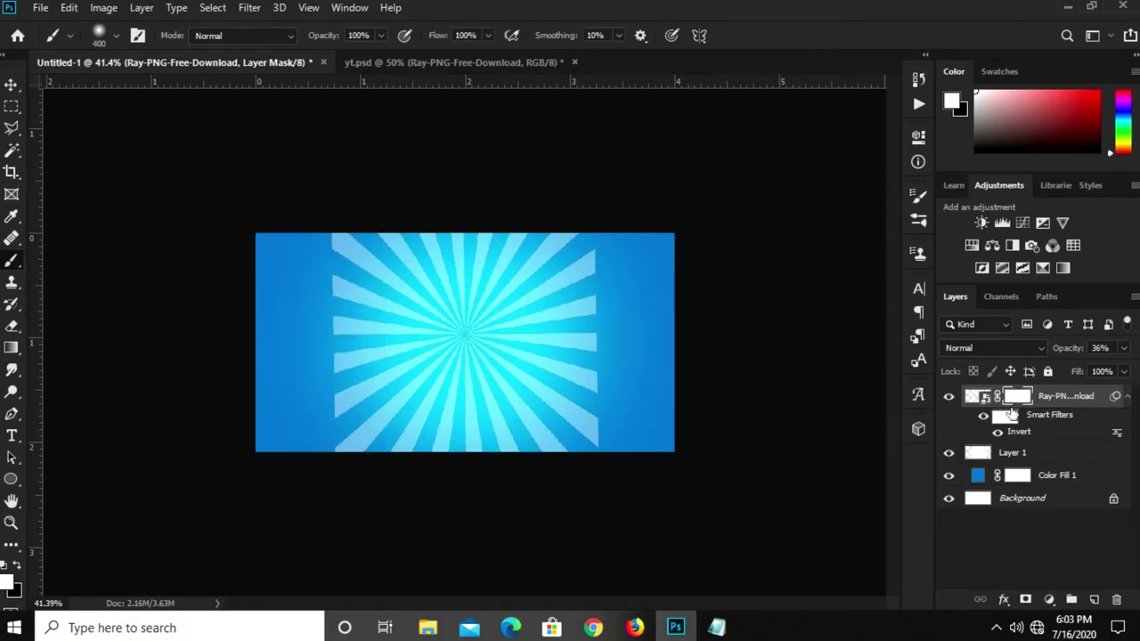
click(16, 566)
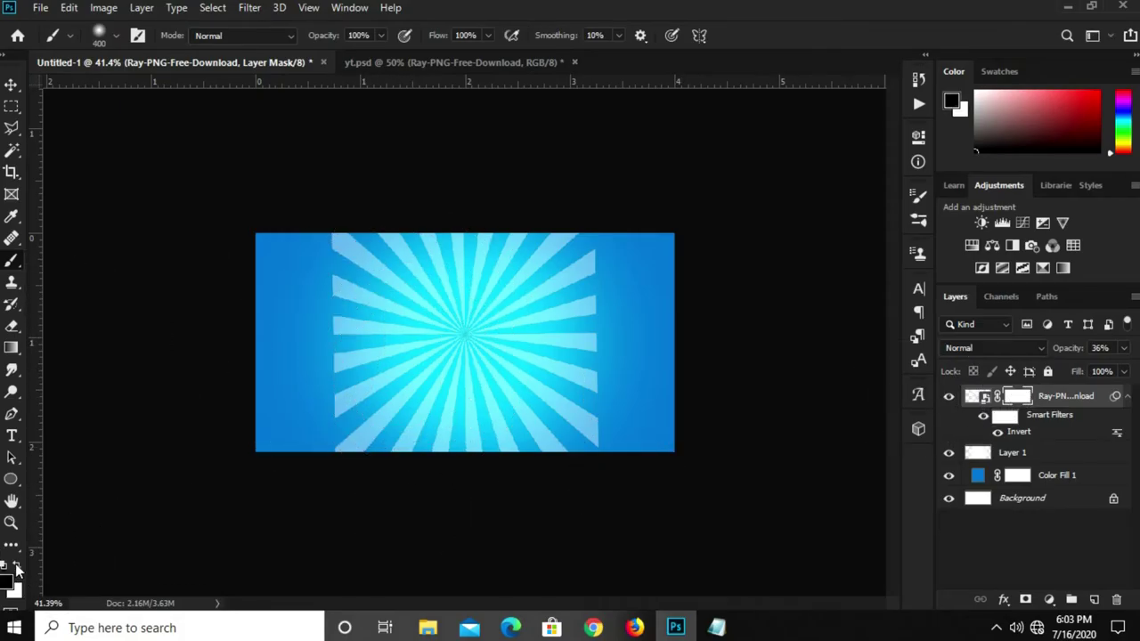
click(8, 586)
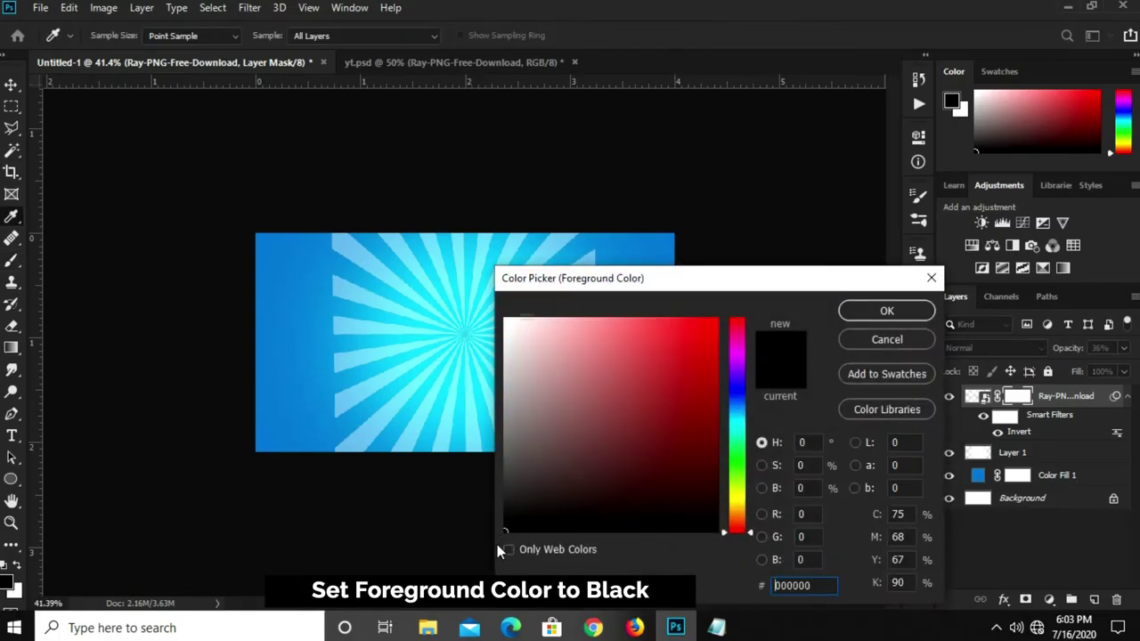
key(Return)
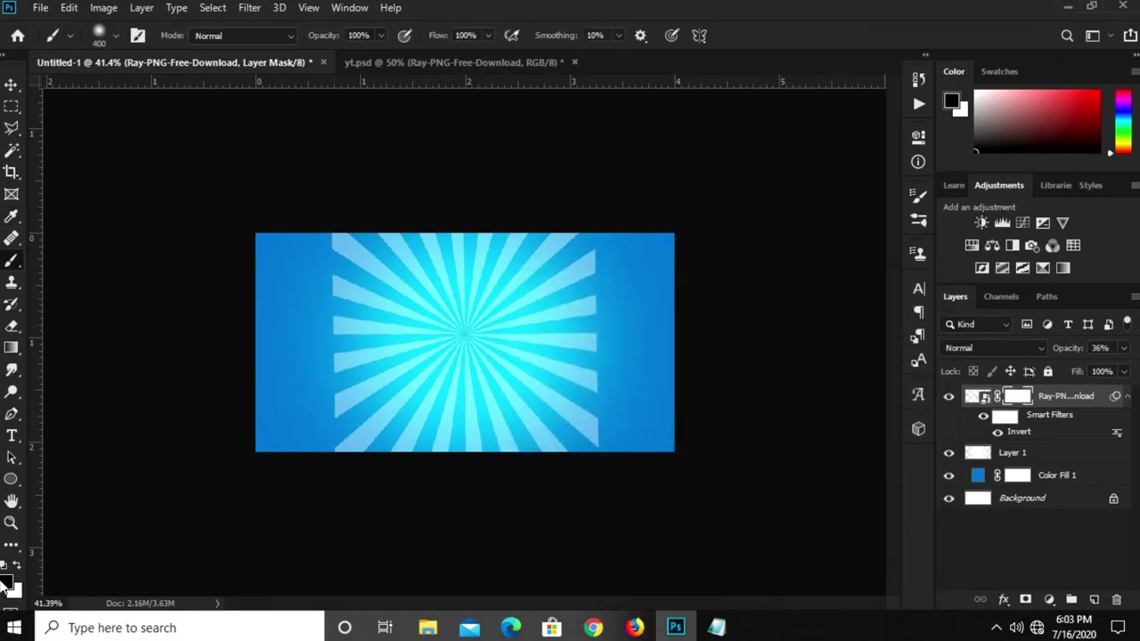
key(bracketleft)
key(bracketleft)
key(bracketright)
mouse_move(333, 473)
mouse_down()
mouse_move(331, 411)
mouse_move(458, 471)
mouse_move(601, 400)
mouse_move(570, 438)
mouse_move(411, 461)
mouse_move(466, 466)
mouse_move(580, 364)
mouse_move(544, 219)
mouse_move(377, 199)
mouse_move(380, 214)
mouse_move(529, 211)
mouse_move(588, 326)
mouse_move(578, 302)
mouse_move(463, 204)
mouse_move(354, 250)
mouse_move(356, 402)
mouse_move(423, 462)
mouse_up()
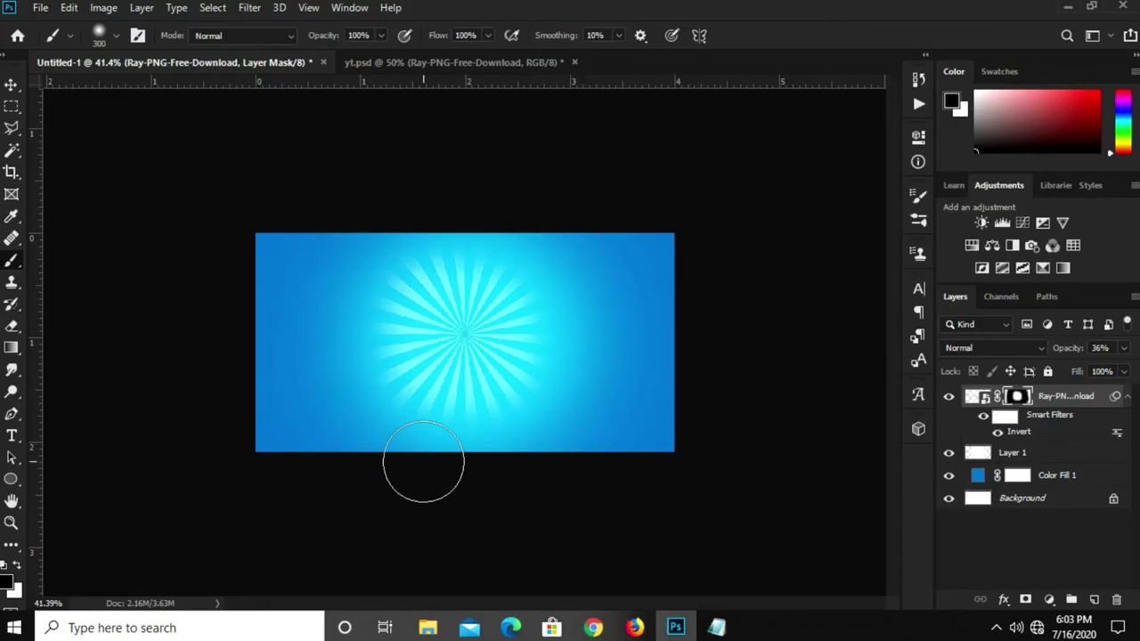
Convert the masked ray layer into a smart object
key(v)
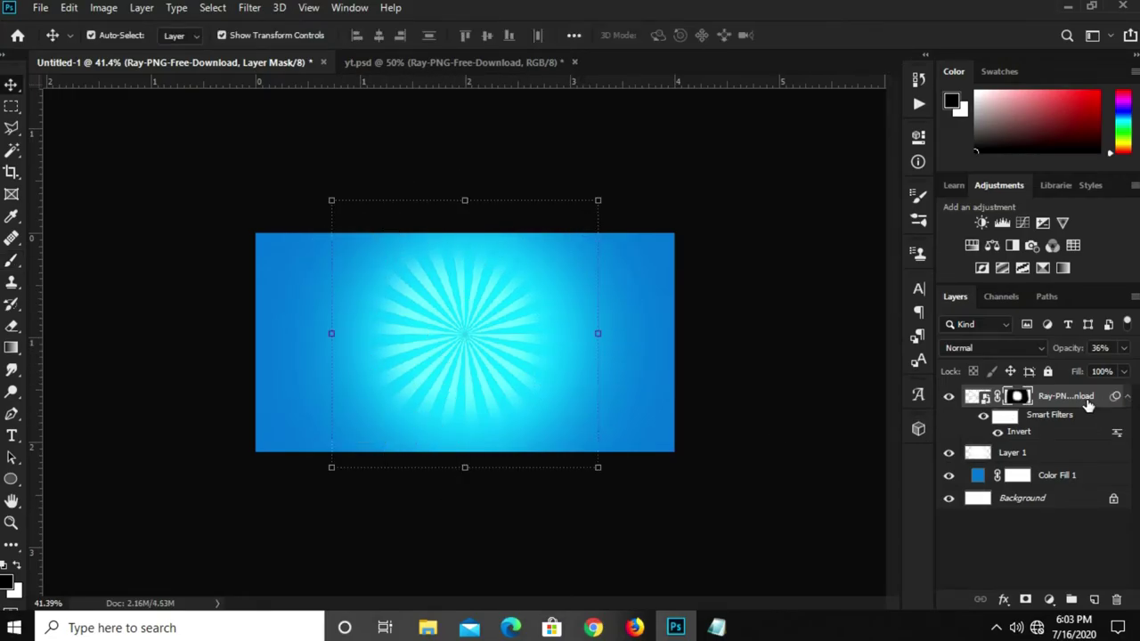
right_click(1088, 406)
click(891, 164)
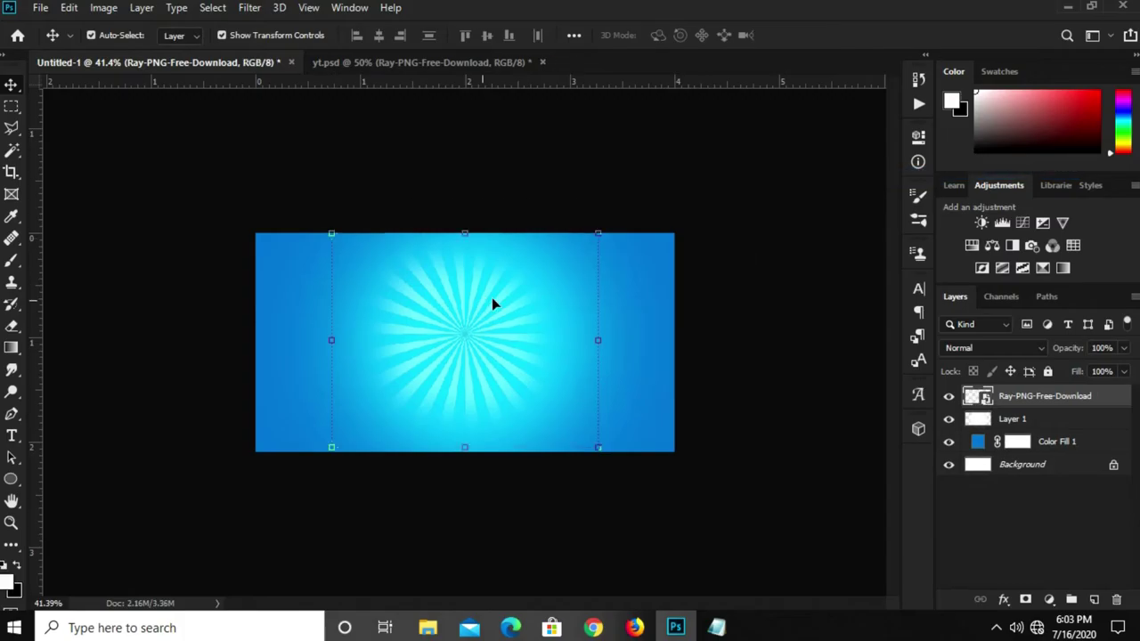
key(ctrl+t)
Stretch the rays past the top and bottom edges and apply a 16-pixel Gaussian Blur
drag(464, 451, 475, 517)
drag(472, 234, 476, 183)
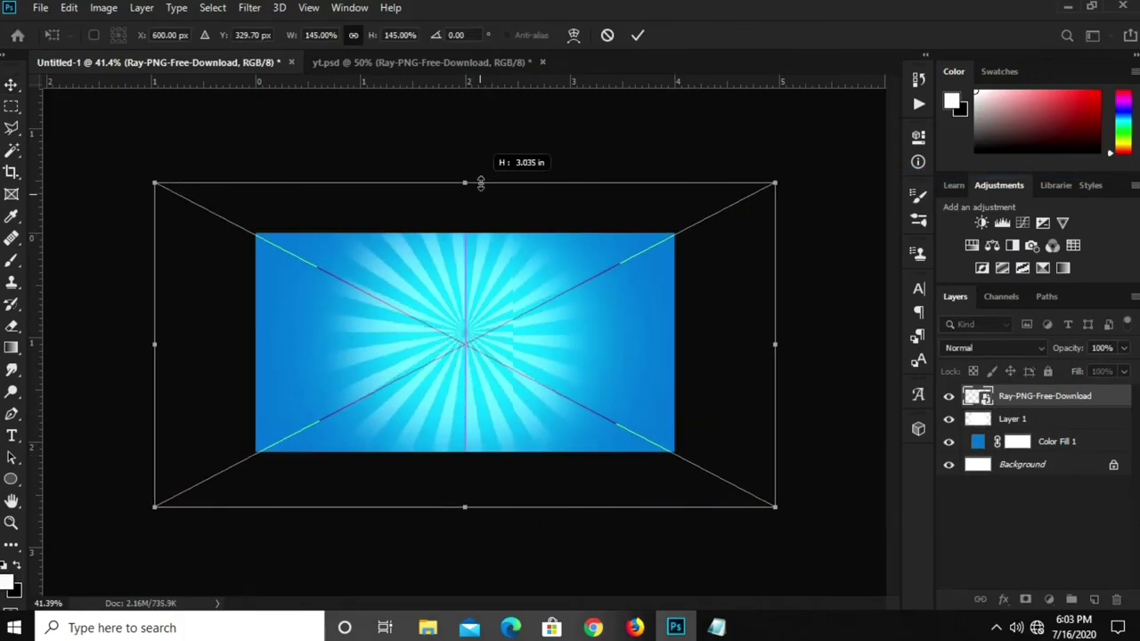
key(Return)
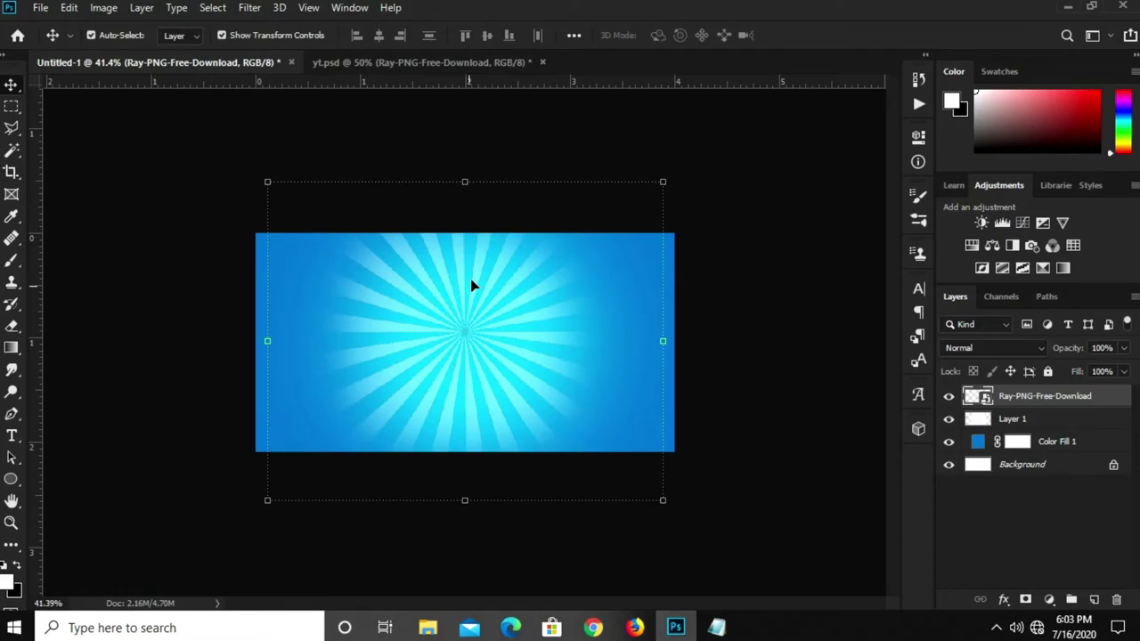
click(249, 7)
mouse_move(258, 198)
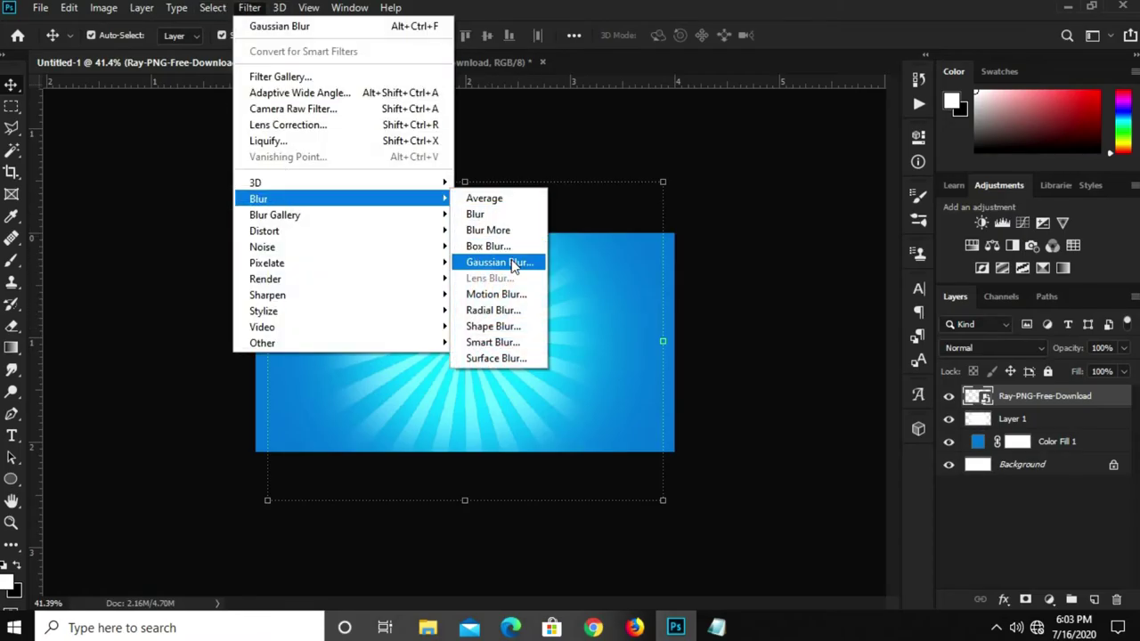
click(511, 262)
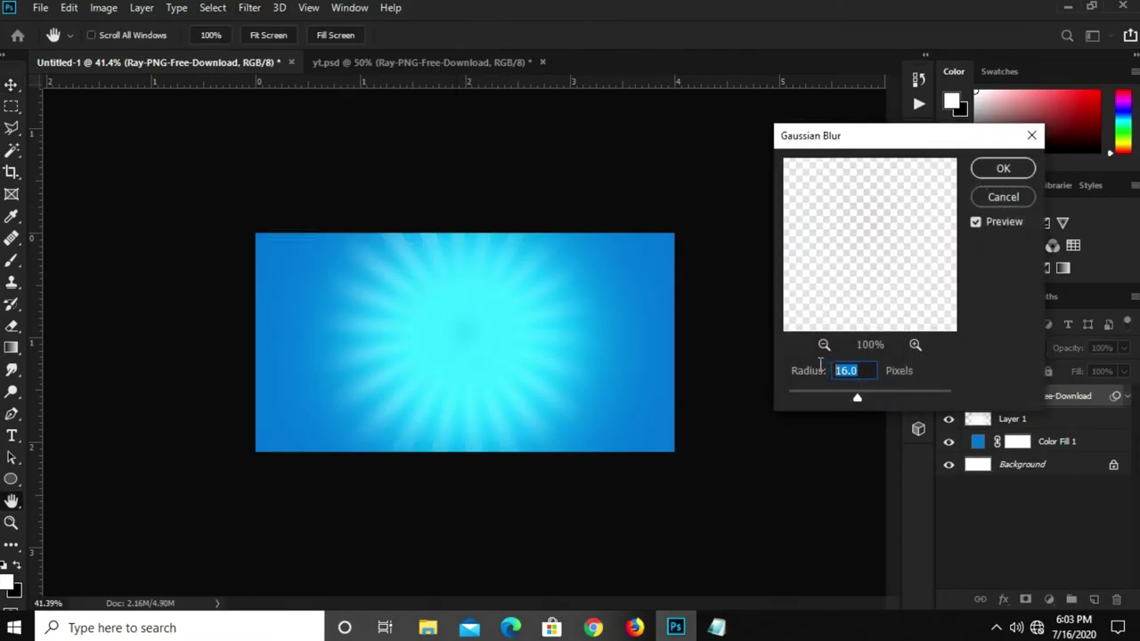
click(997, 169)
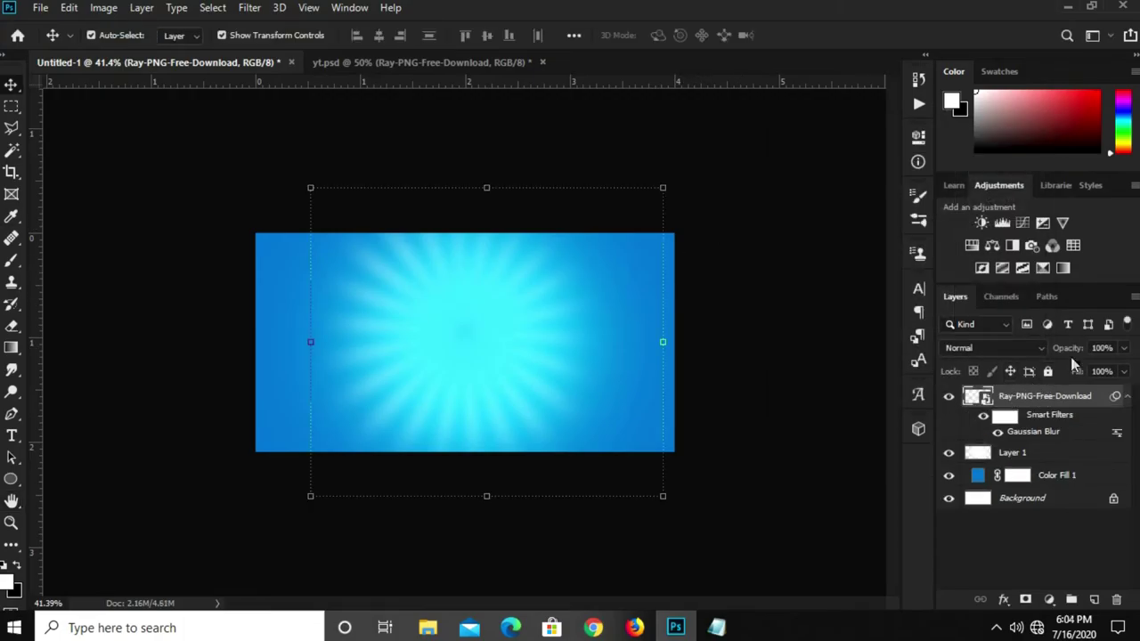
Set the ray layer's opacity to 43% and enlarge the rays to about 166%
click(1104, 348)
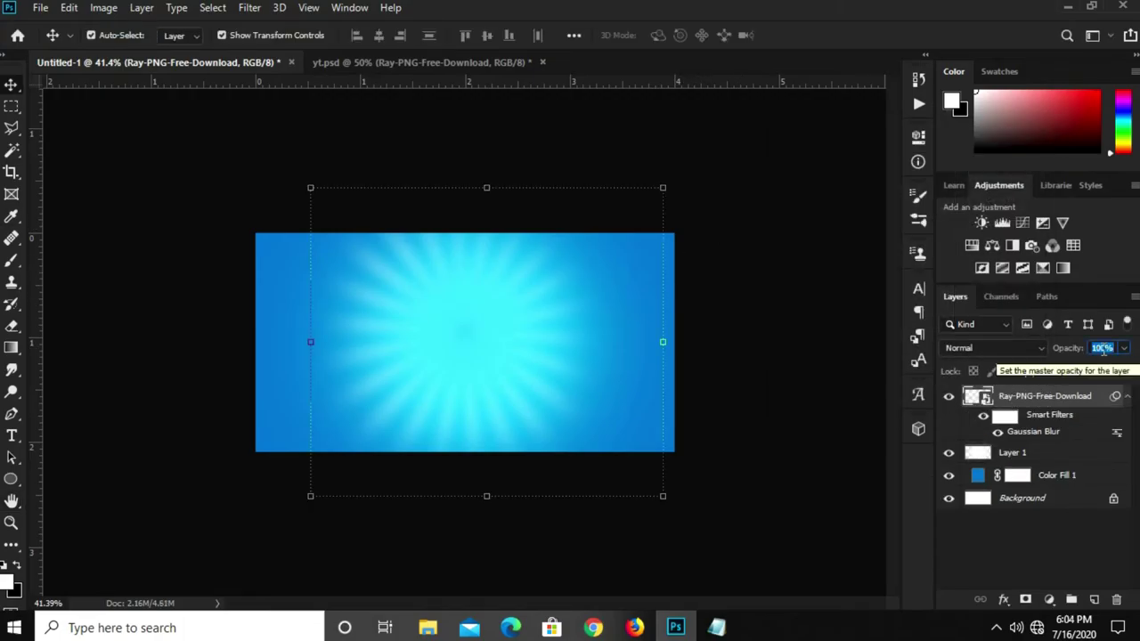
text(4)
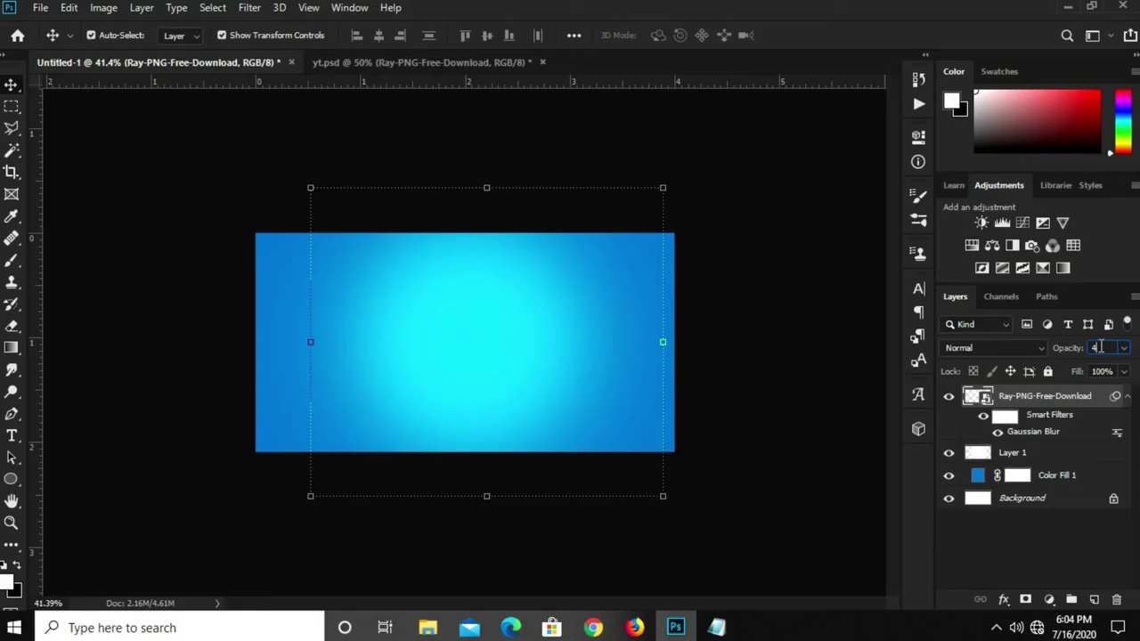
key(BackSpace)
text(3)
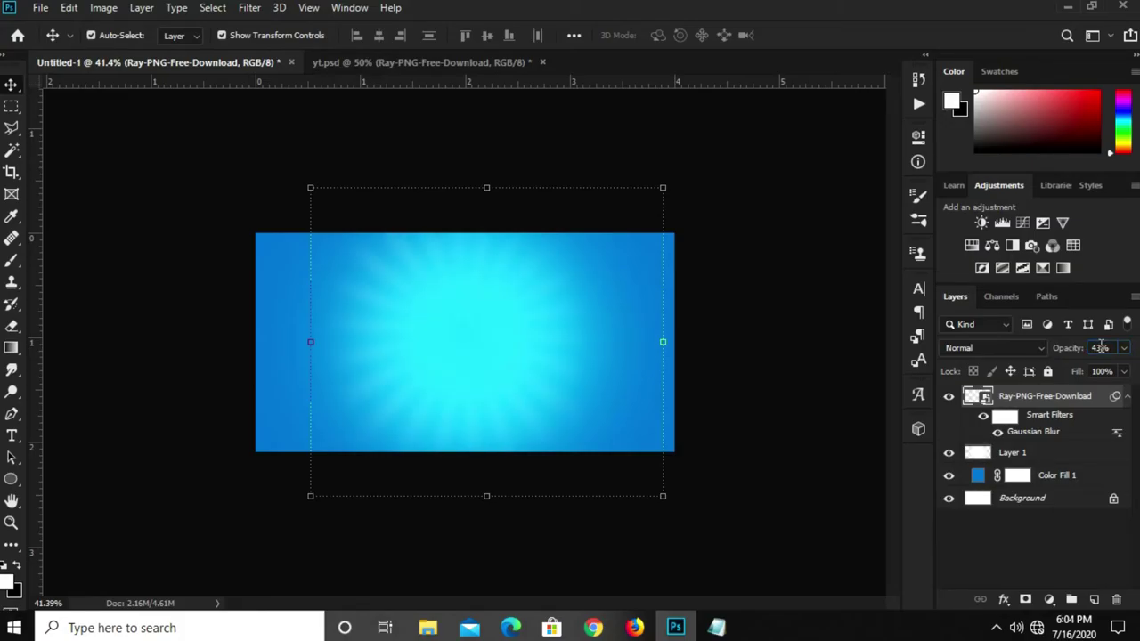
key(ctrl+t)
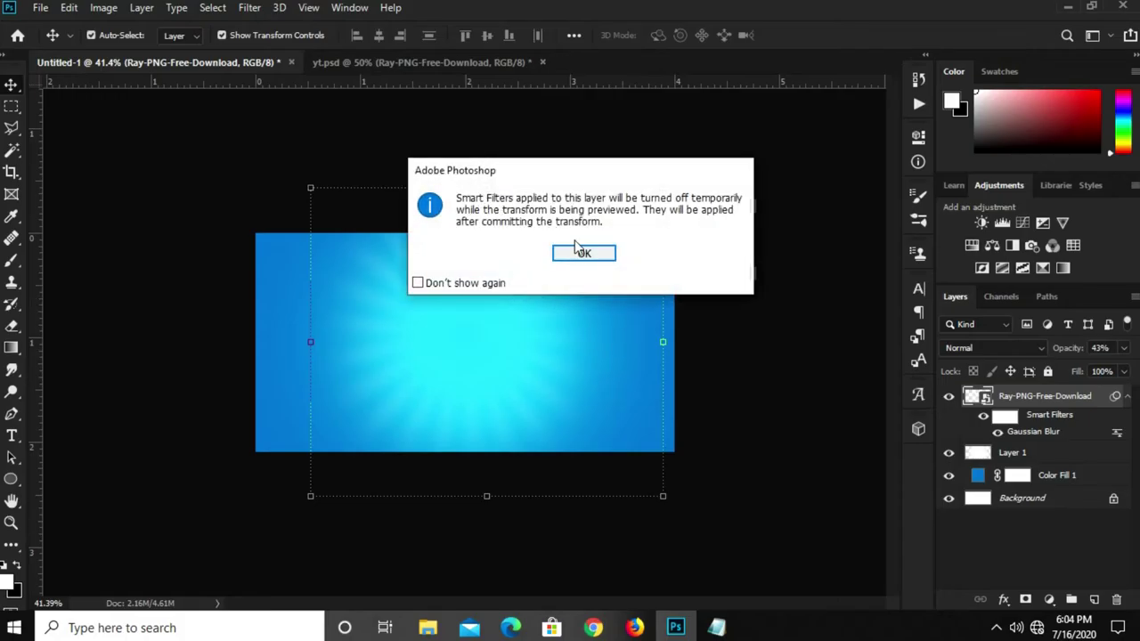
click(580, 251)
drag(465, 183, 465, 166)
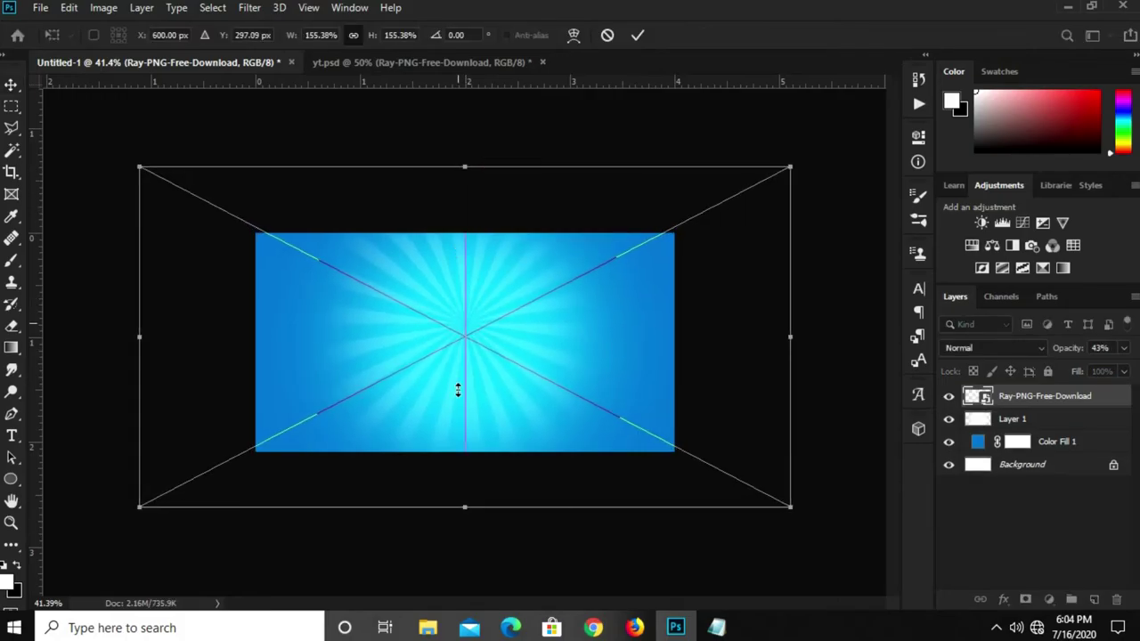
drag(467, 510, 470, 527)
key(Return)
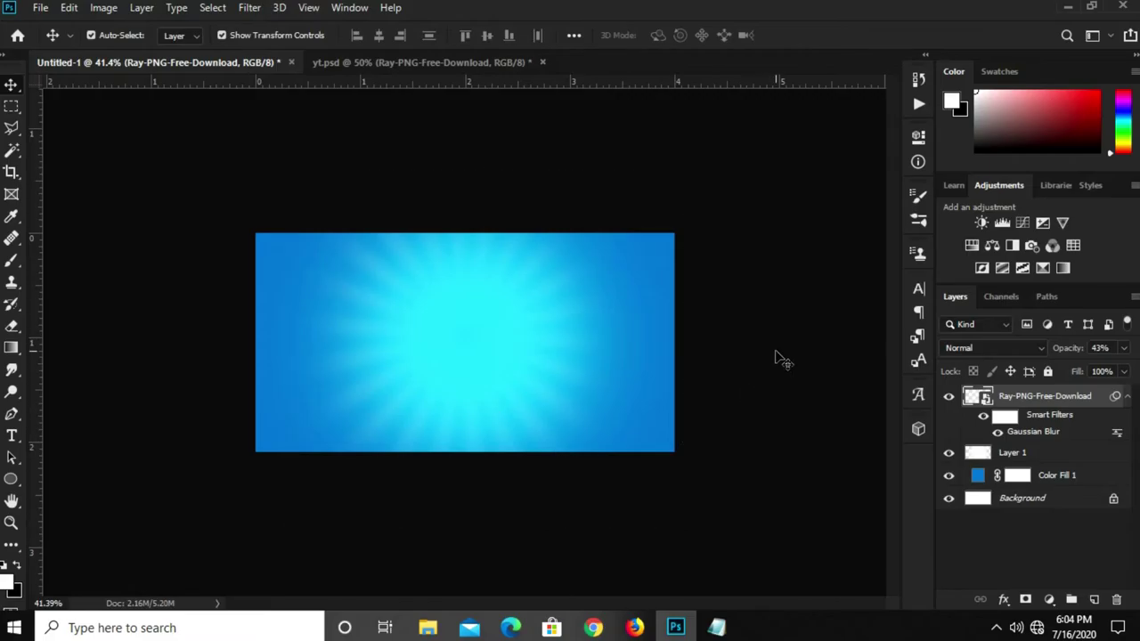
click(776, 356)
Bring the pouring-milk layer from yt.psd into the banner
key(ctrl+plus)
key(ctrl+plus)
key(ctrl)
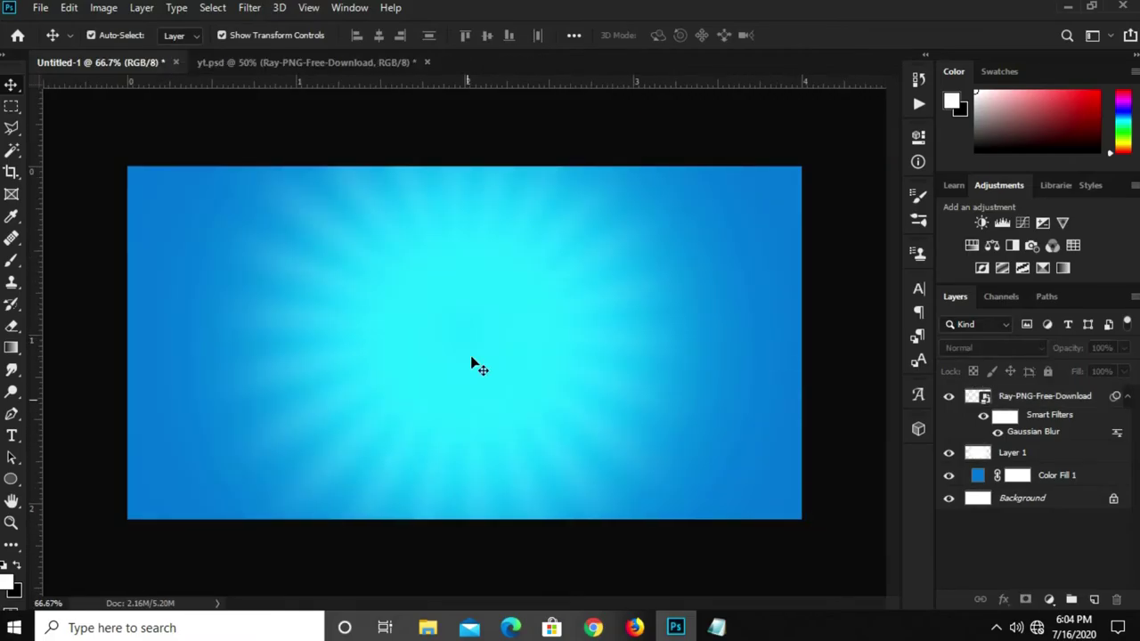
click(326, 63)
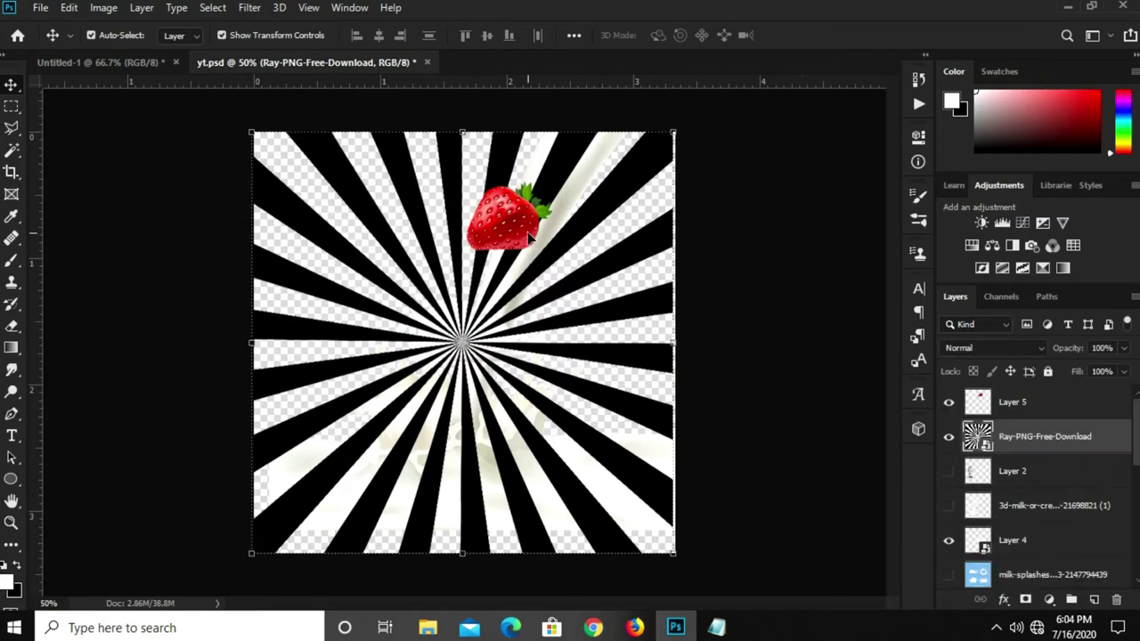
click(536, 360)
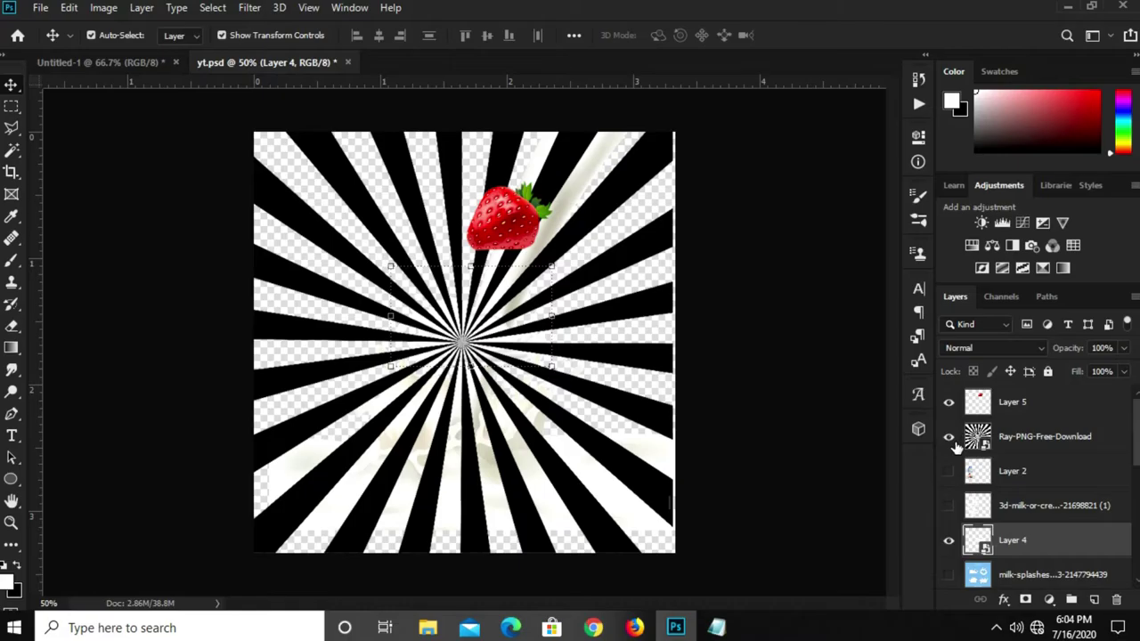
click(949, 437)
click(563, 184)
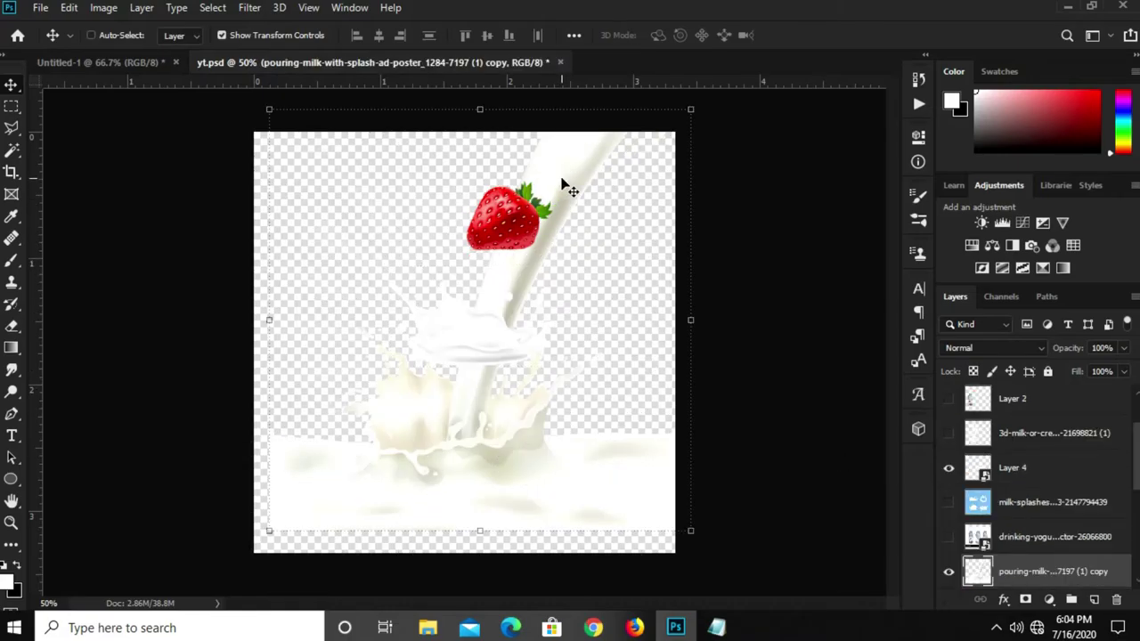
drag(107, 62, 398, 259)
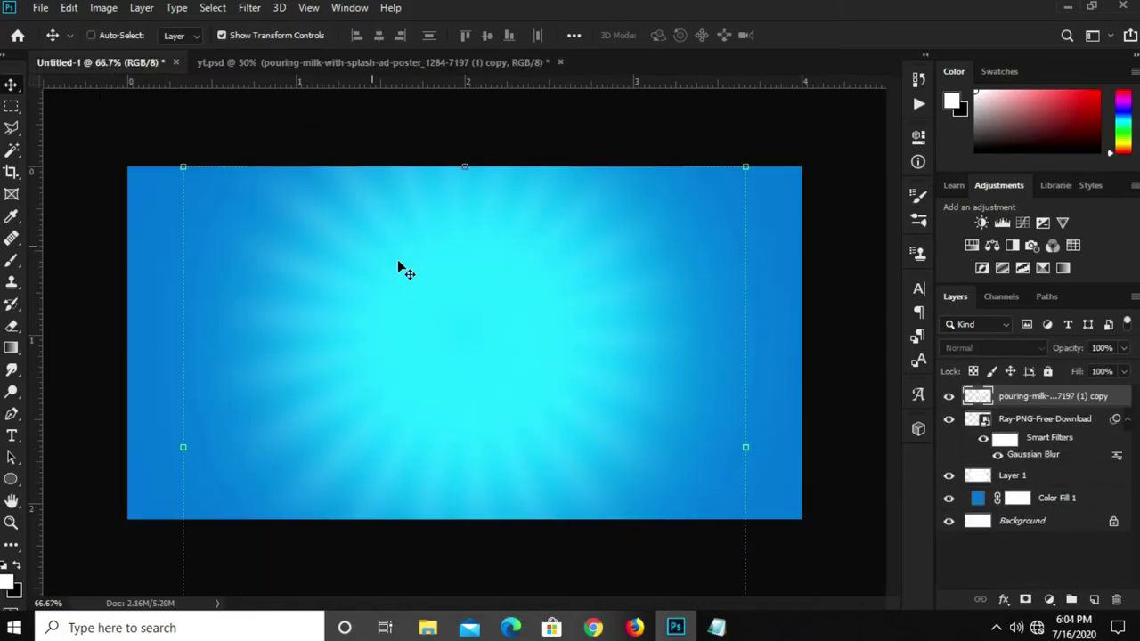
key(ctrl+minus)
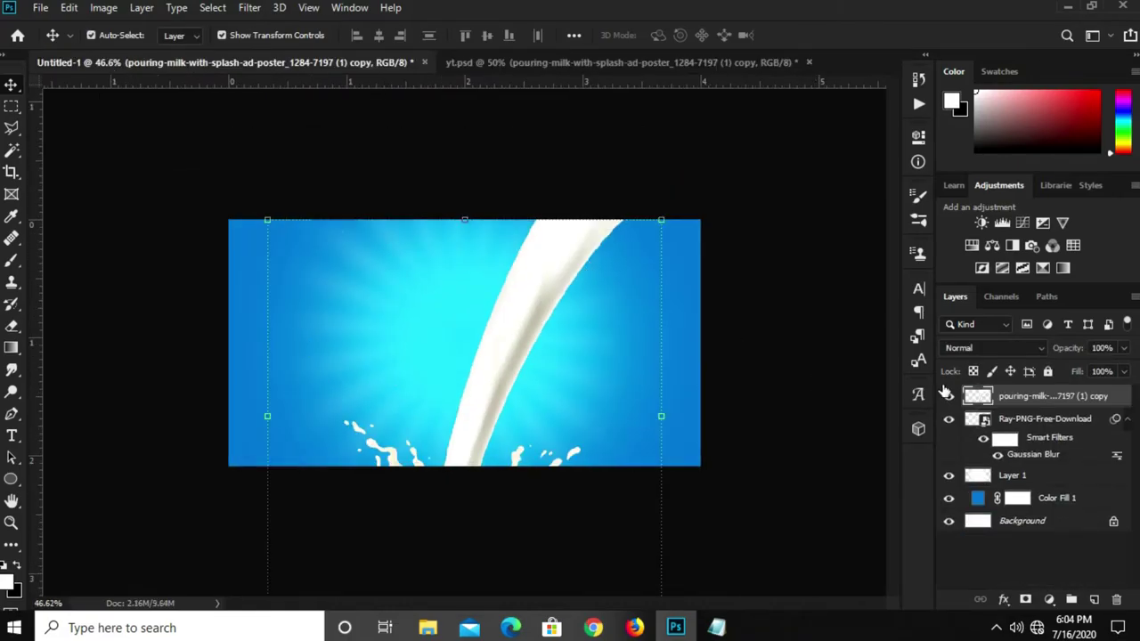
Make the milk a smart object, scale it to about 68.56%, and place it lower right
right_click(1043, 405)
click(856, 229)
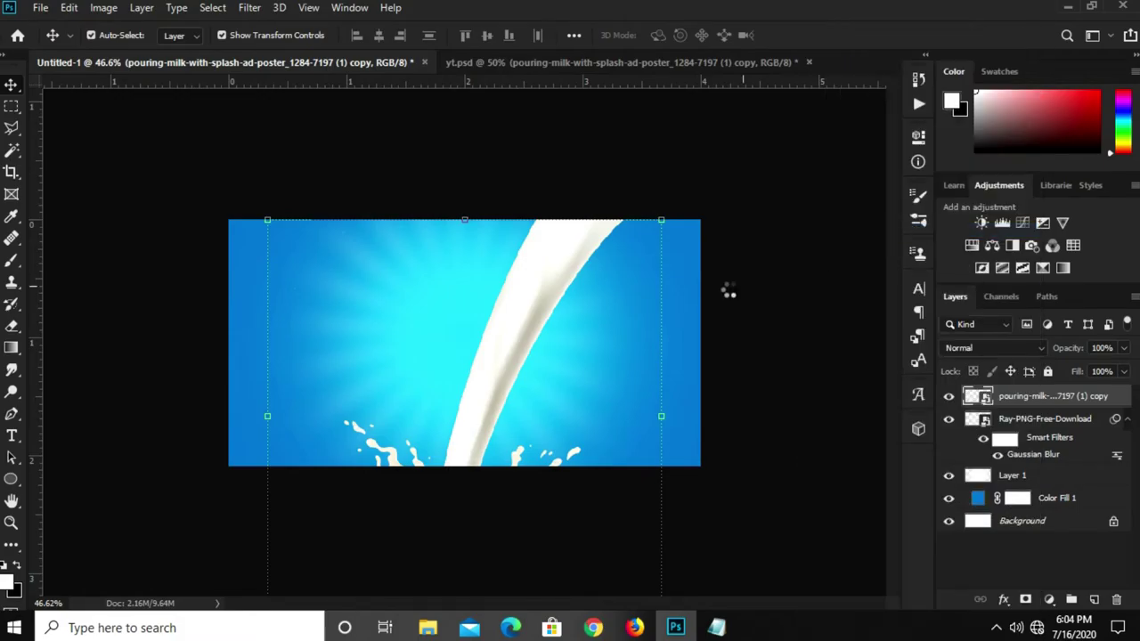
key(ctrl+t)
mouse_move(465, 219)
mouse_down()
mouse_move(524, 319)
mouse_move(561, 188)
mouse_up()
drag(526, 101, 529, 177)
mouse_move(579, 364)
mouse_down()
mouse_move(662, 385)
mouse_move(649, 387)
mouse_up()
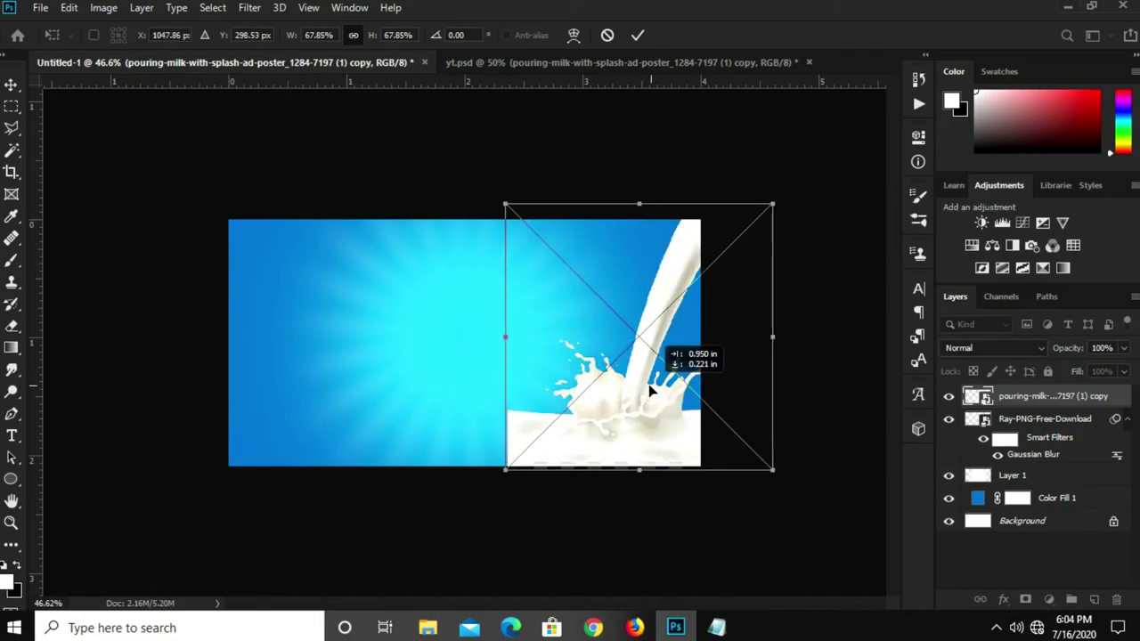
key(ctrl+plus)
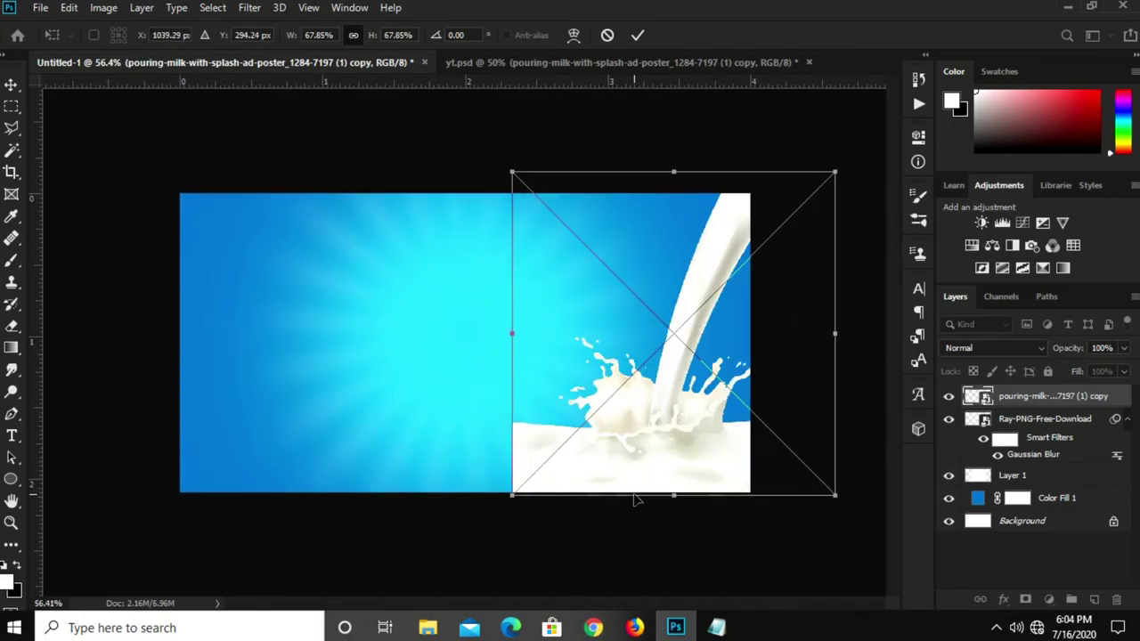
drag(669, 496, 669, 499)
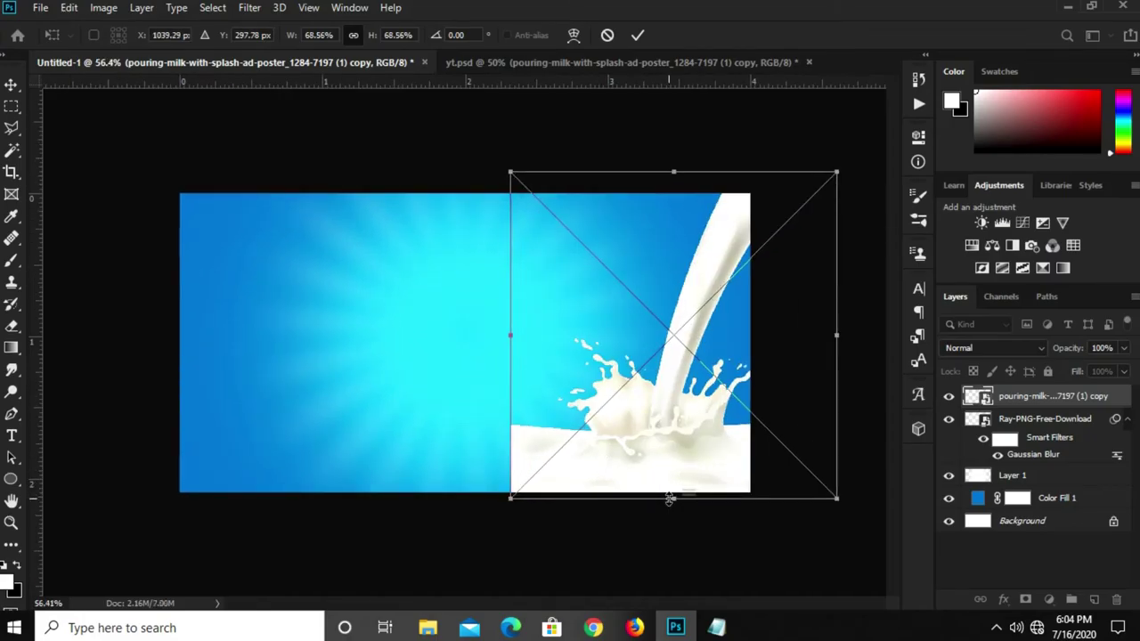
key(Return)
drag(660, 472, 654, 472)
click(657, 539)
Rasterize the pouring-milk layer
click(691, 351)
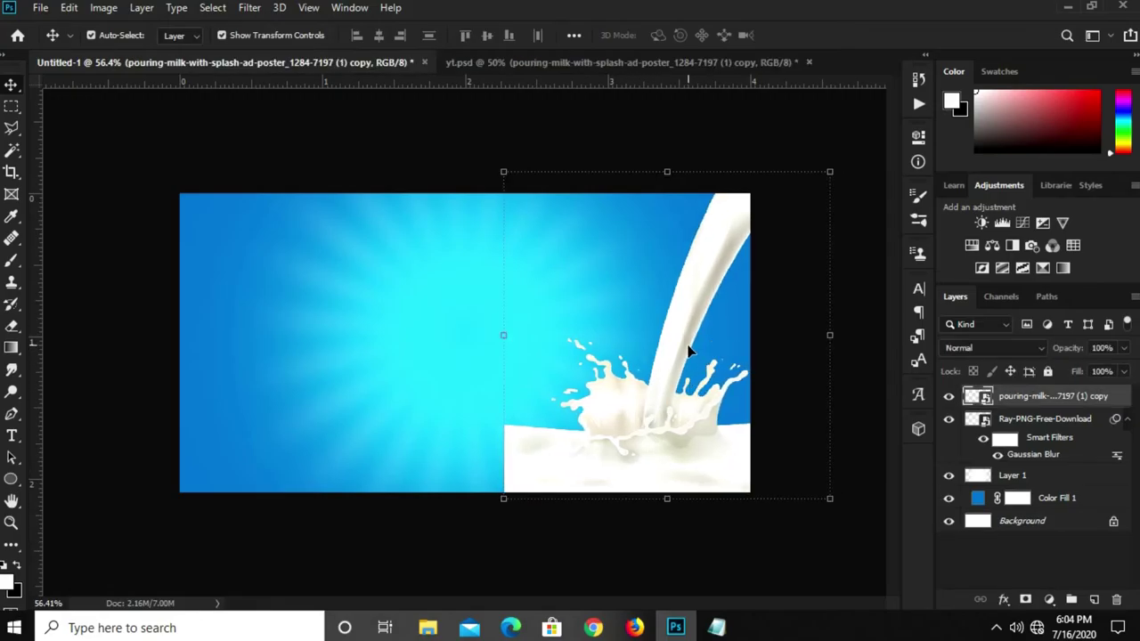
key(ctrl+plus)
key(ctrl+minus)
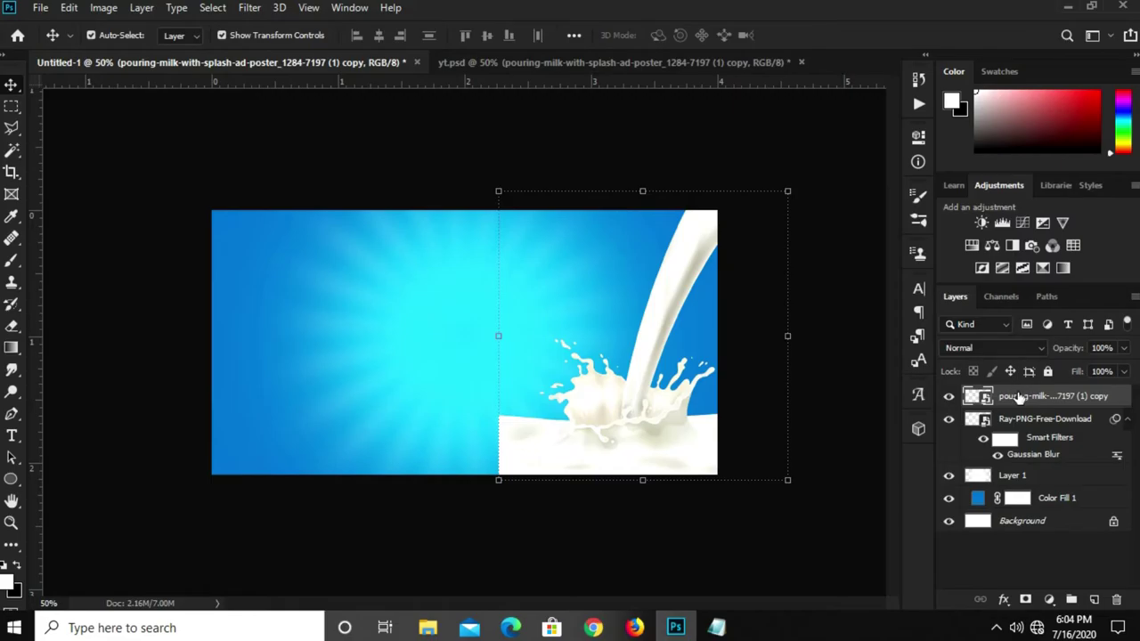
right_click(1020, 399)
click(838, 295)
scroll(588, 435, up, 1)
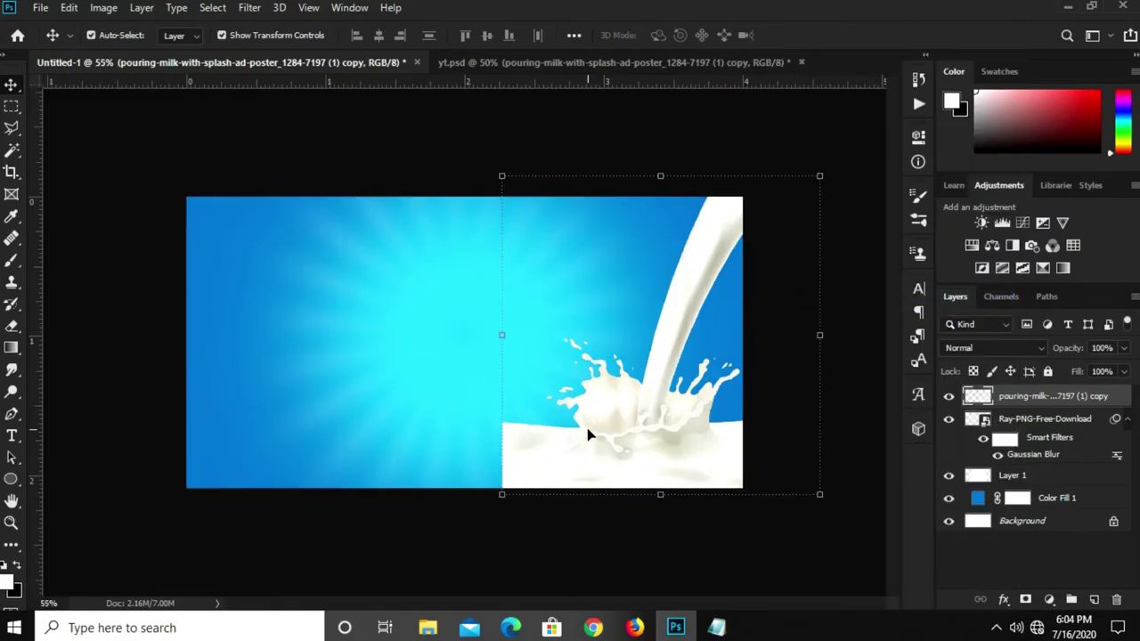
Duplicate a thin slice of the milk's left edge to Layer 2 and stretch it to the banner's left edge
drag(11, 106, 81, 103)
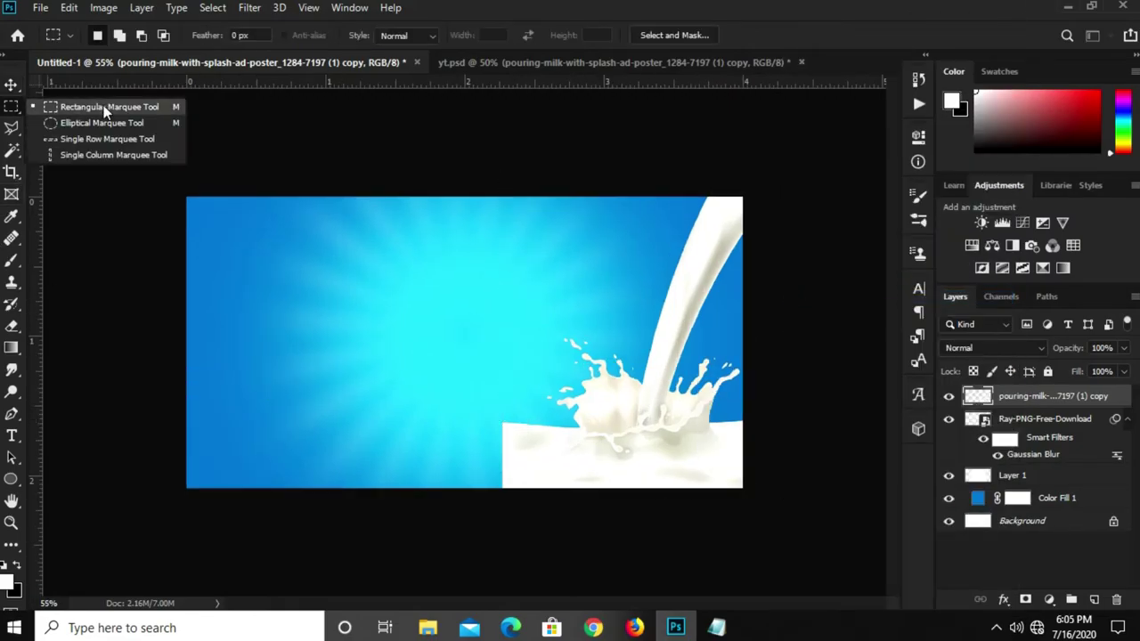
scroll(390, 470, up, 1)
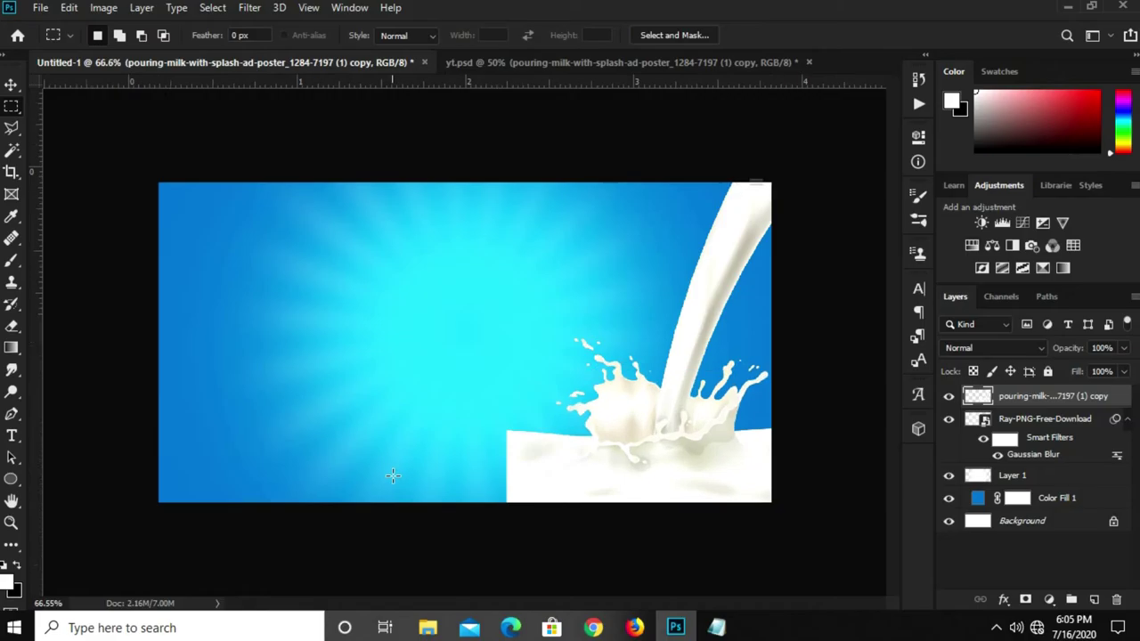
scroll(445, 463, up, 2)
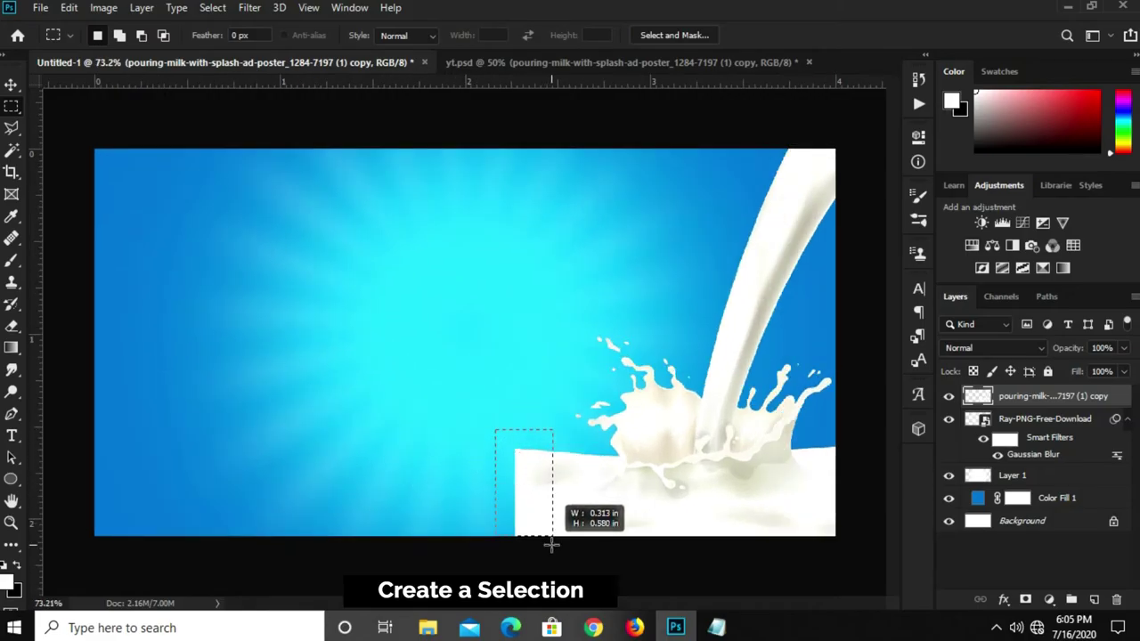
drag(534, 510, 554, 547)
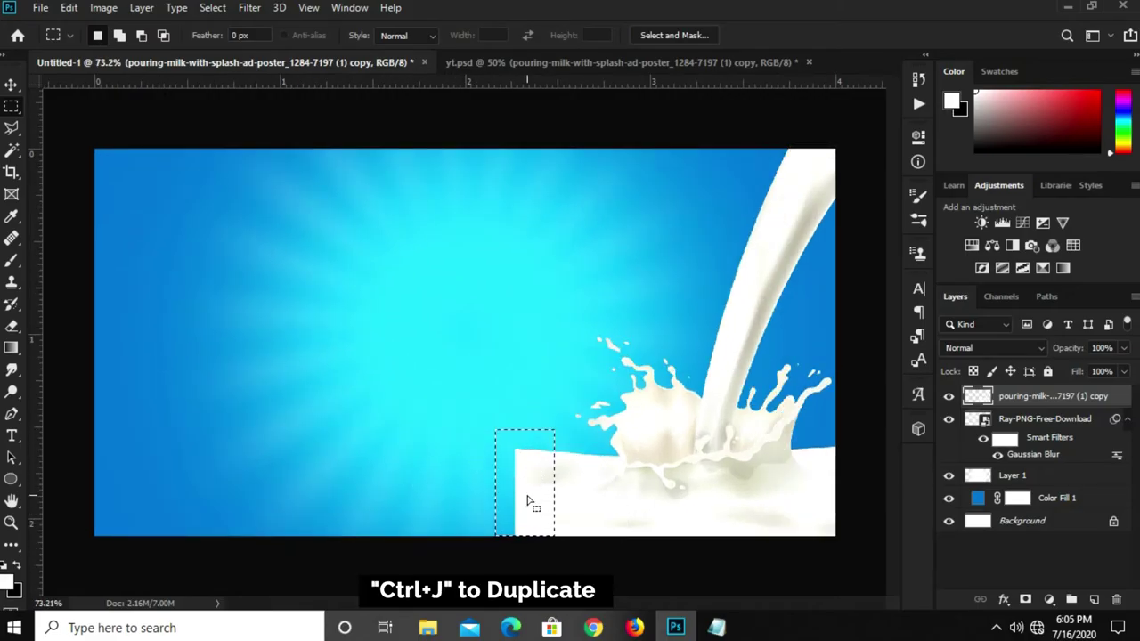
key(ctrl+j)
key(v)
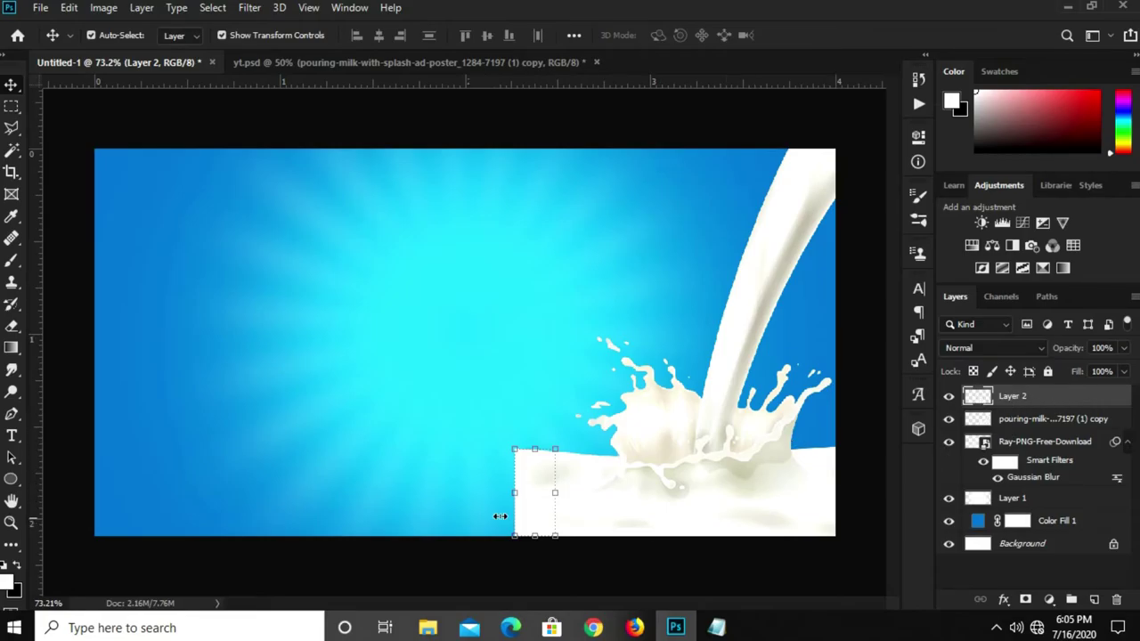
drag(518, 492, 62, 493)
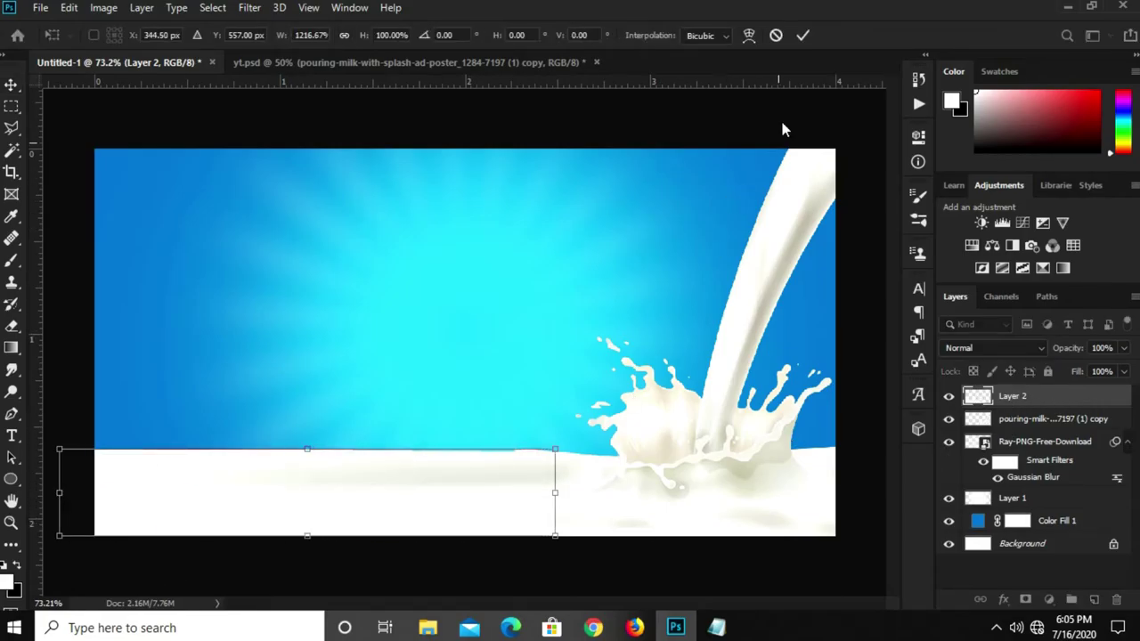
click(801, 36)
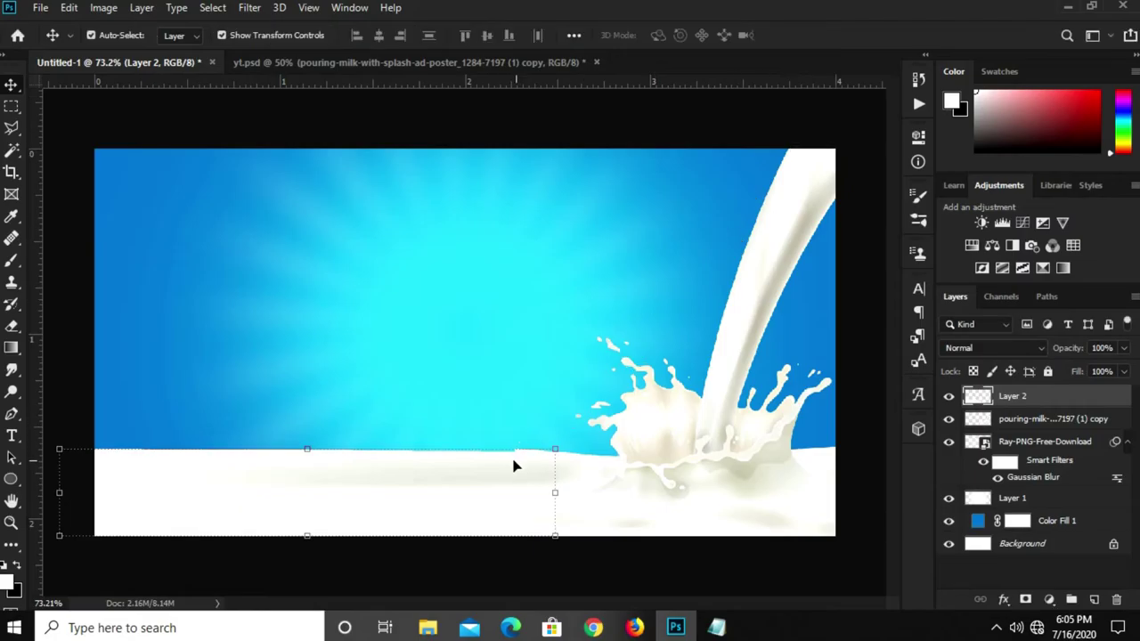
click(525, 380)
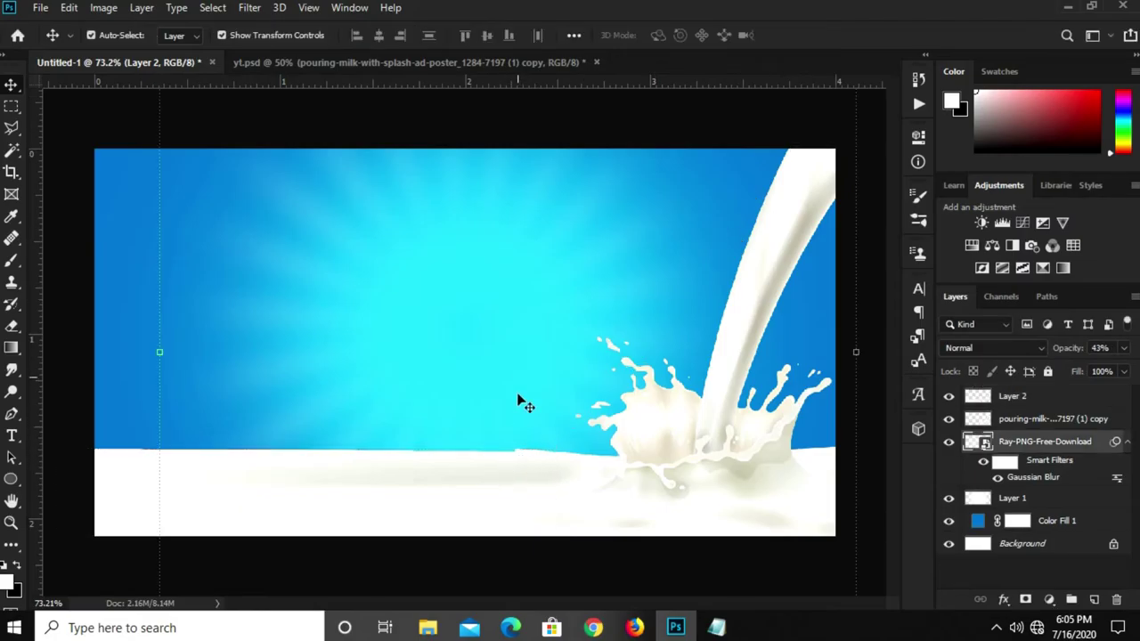
Warp Layer 2 so its top edge curves down into the splash's milk pool
click(496, 513)
key(ctrl+t)
right_click(514, 504)
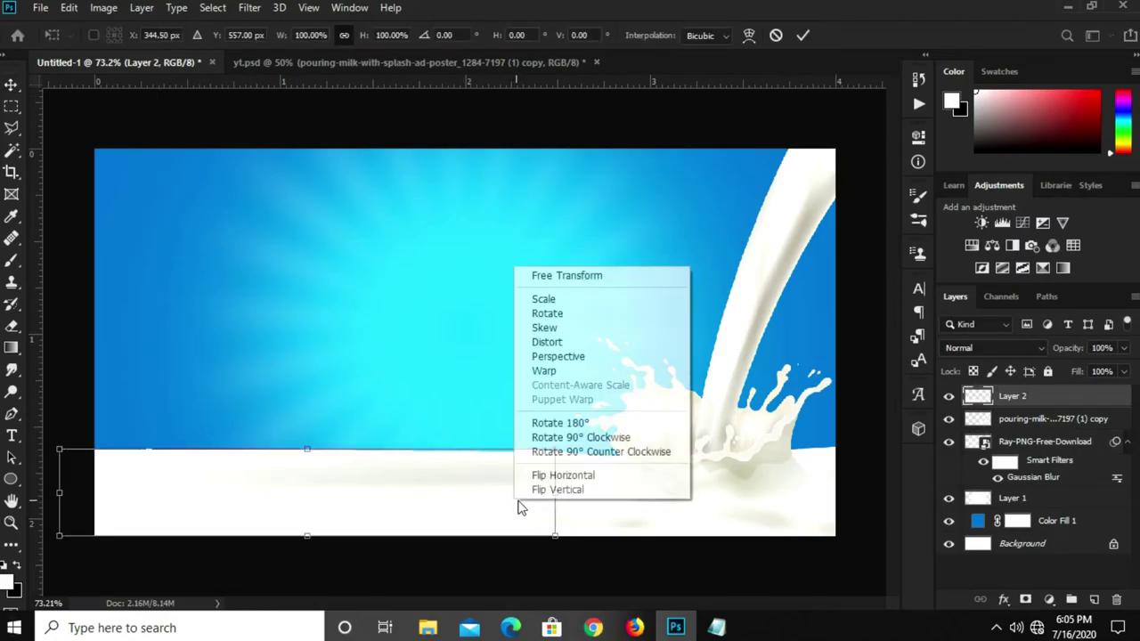
click(545, 371)
scroll(533, 469, up, 5)
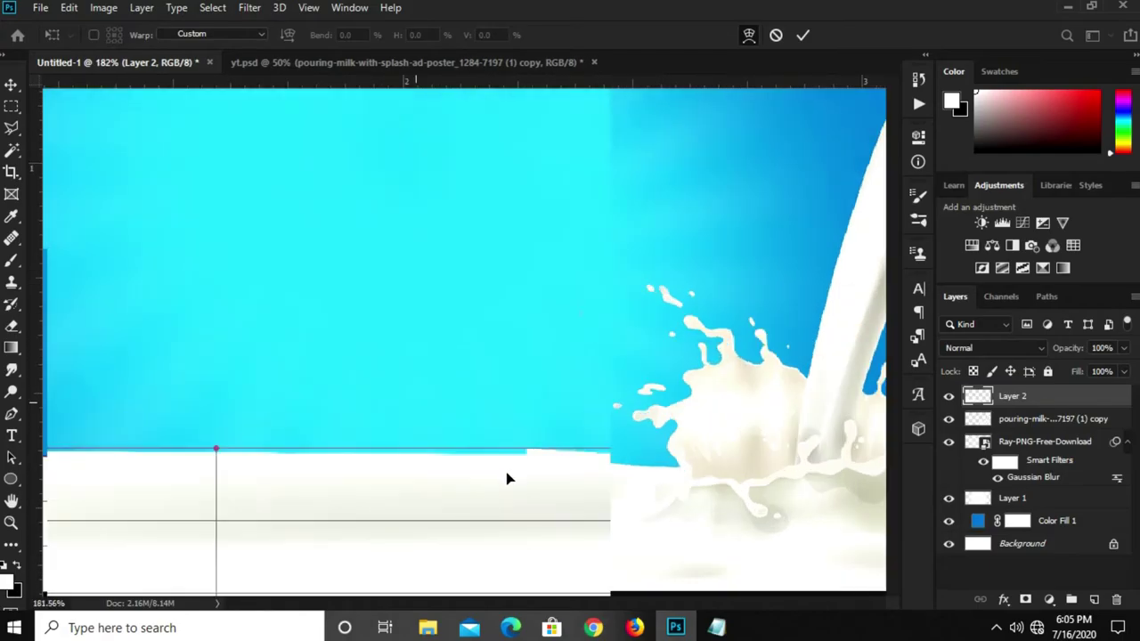
drag(494, 475, 494, 468)
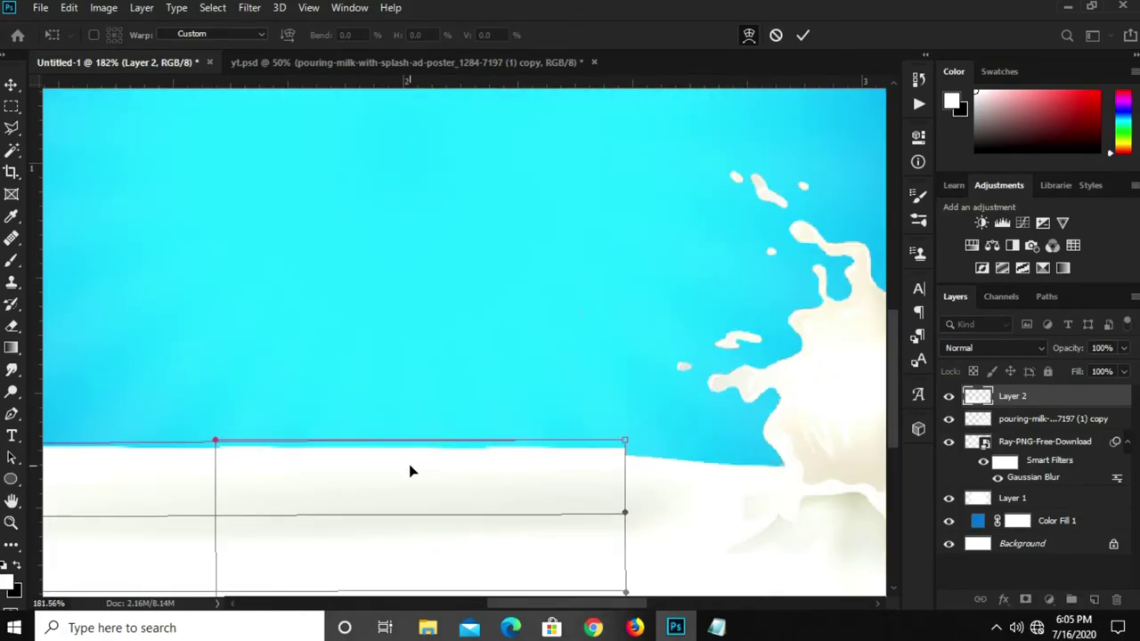
drag(410, 471, 410, 467)
drag(627, 438, 627, 456)
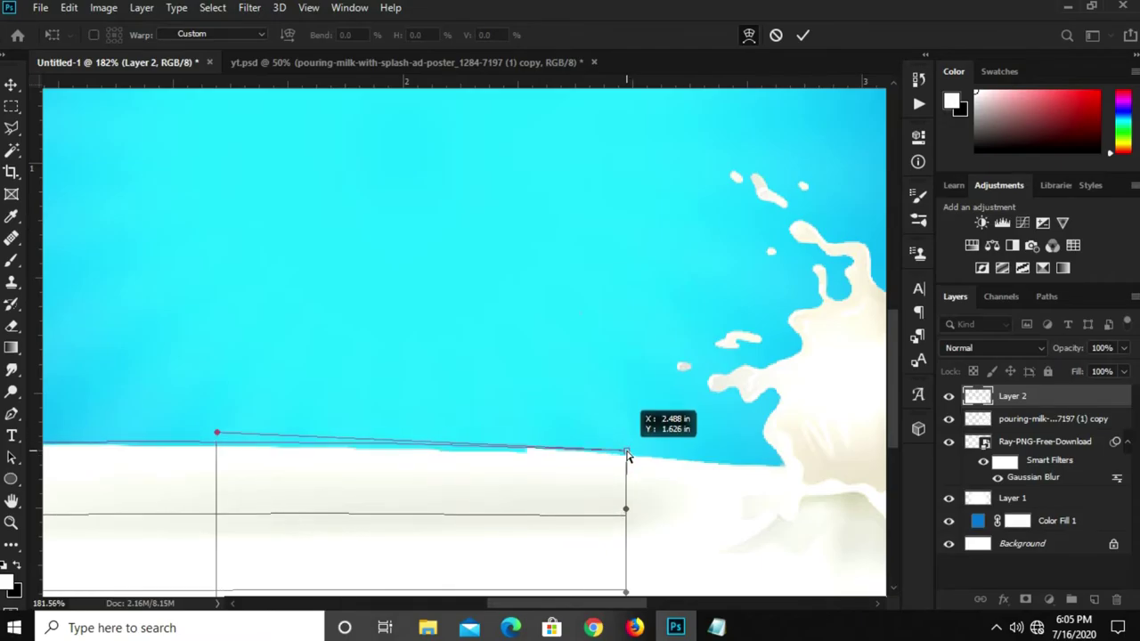
drag(627, 456, 623, 457)
drag(393, 484, 390, 469)
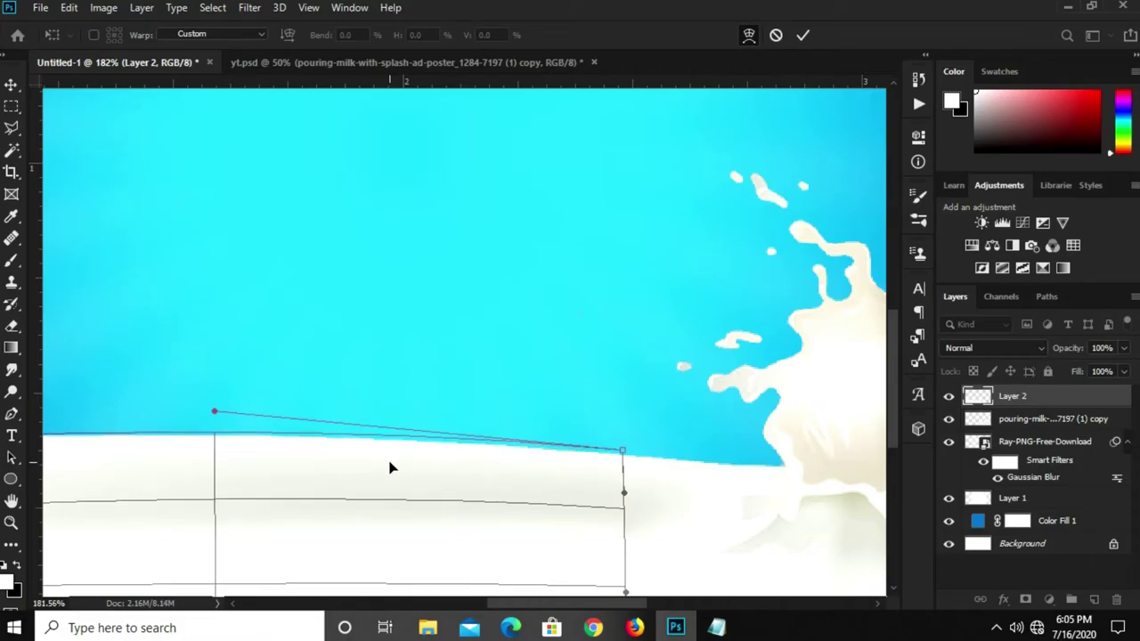
key(Return)
scroll(466, 453, down, 3)
scroll(466, 453, down, 3)
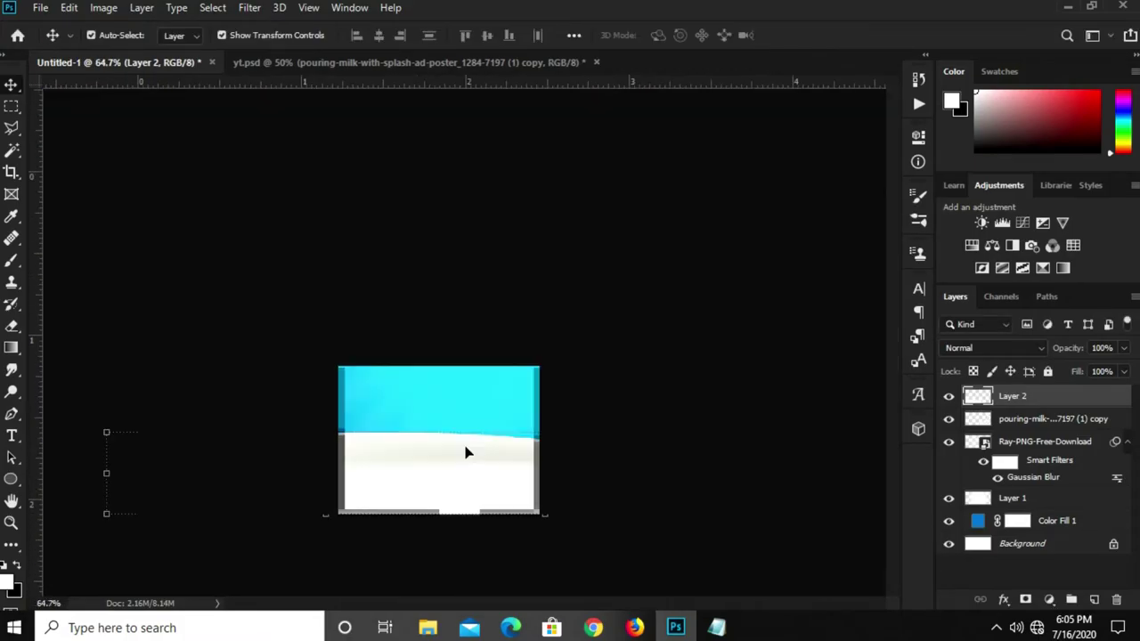
click(513, 477)
Convert Layer 2 to a smart object and attach a white layer mask
right_click(1022, 420)
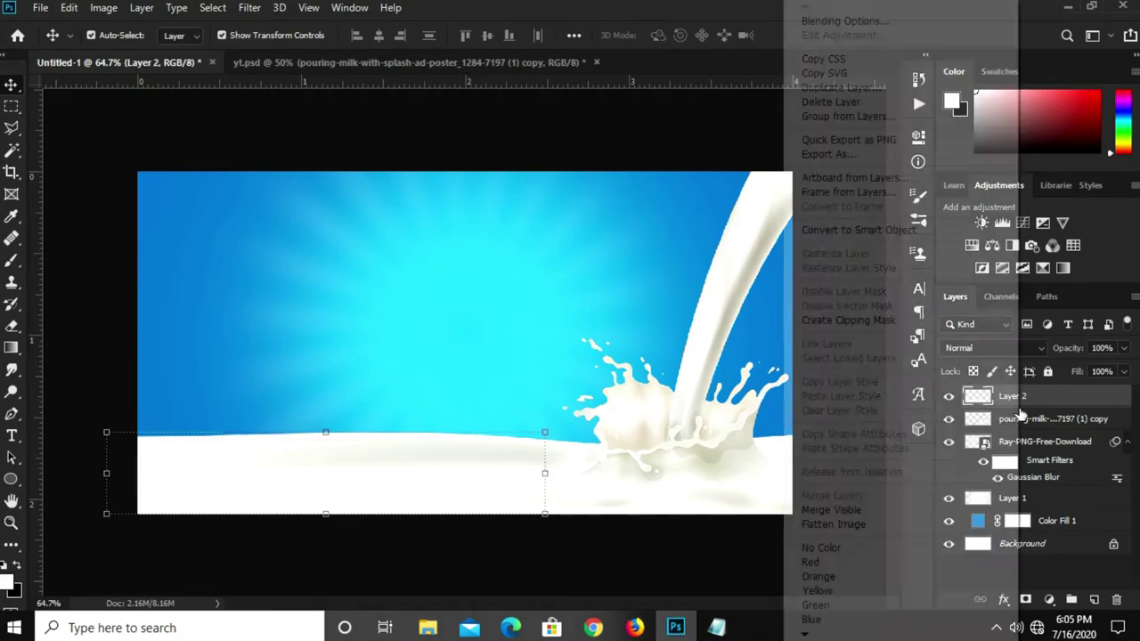
click(1041, 394)
click(1016, 400)
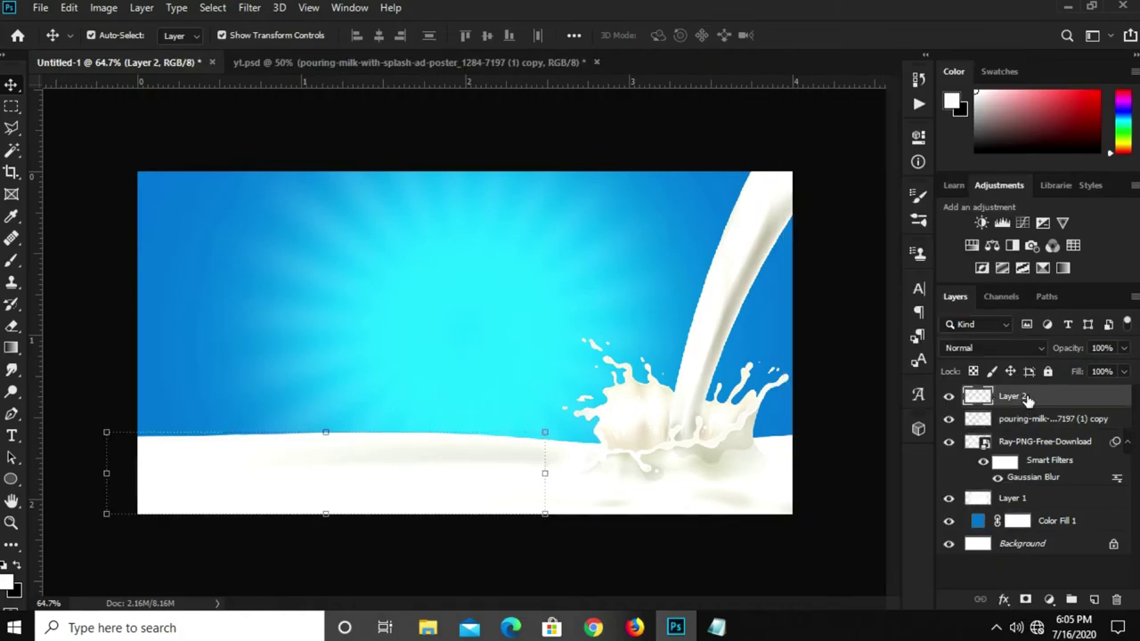
right_click(1012, 398)
click(807, 230)
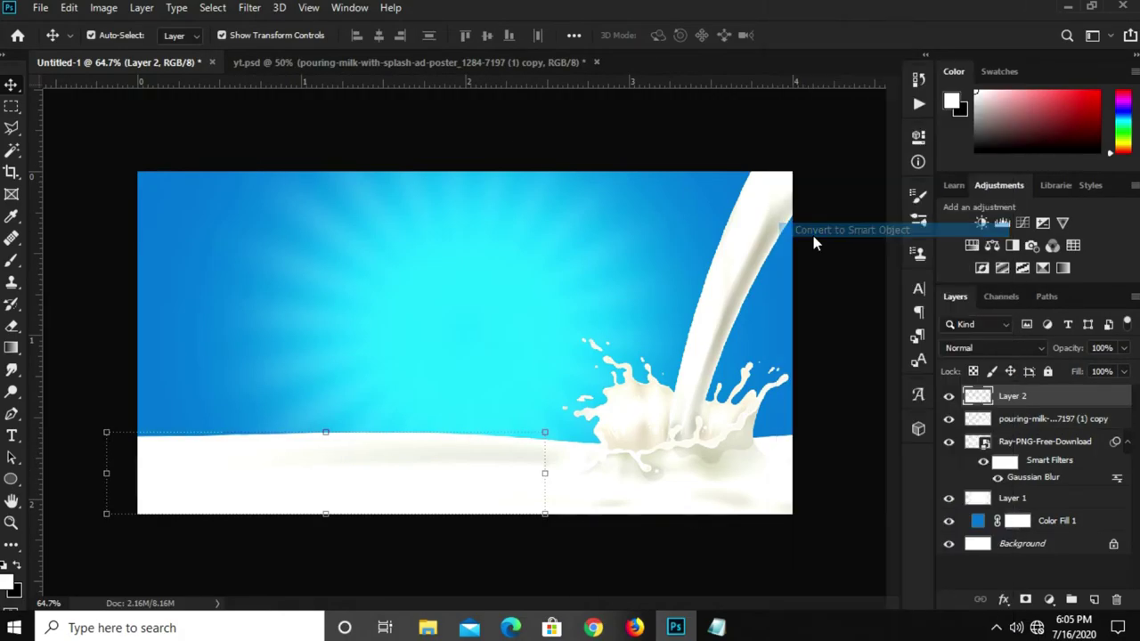
scroll(474, 527, up, 5)
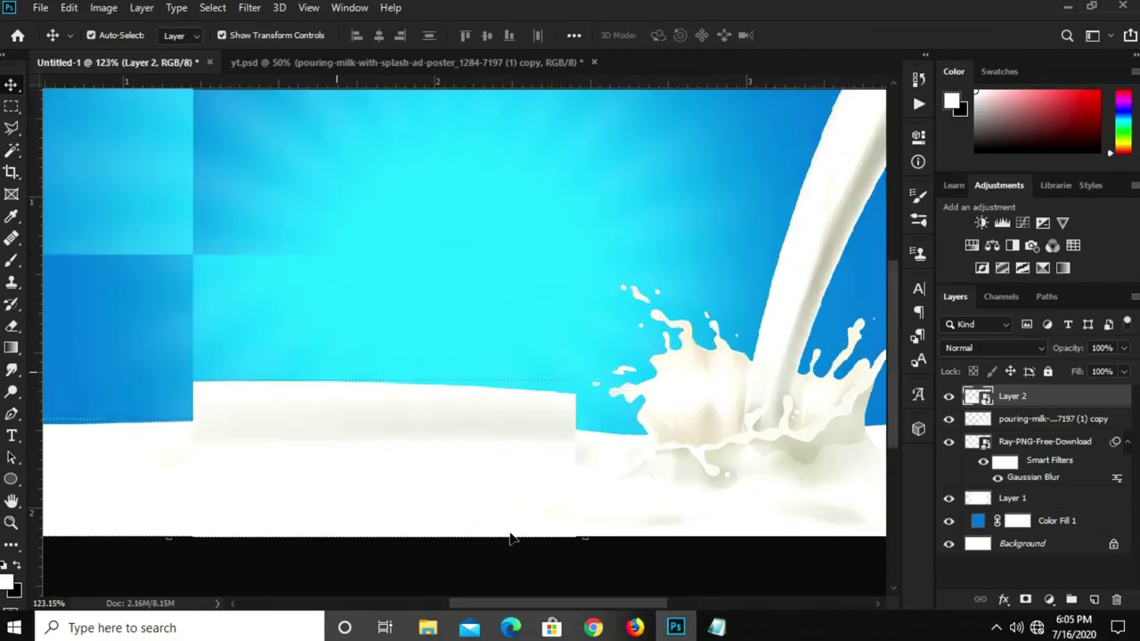
click(1024, 601)
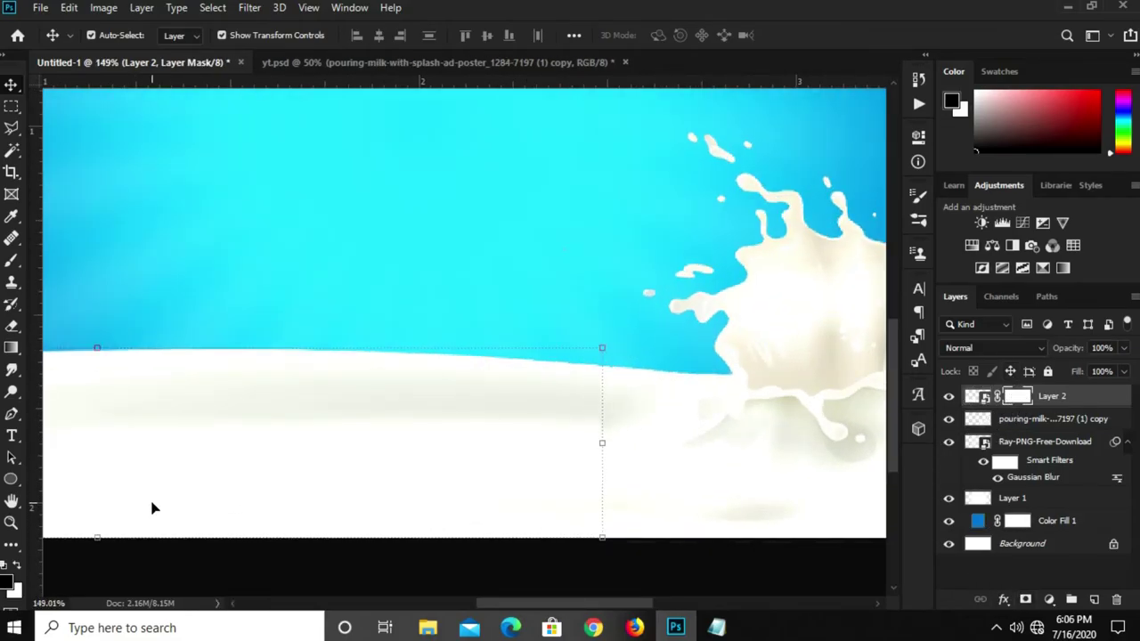
Paint black with a smaller brush along the seam on Layer 2's mask, then fit the banner in view
click(13, 260)
click(61, 262)
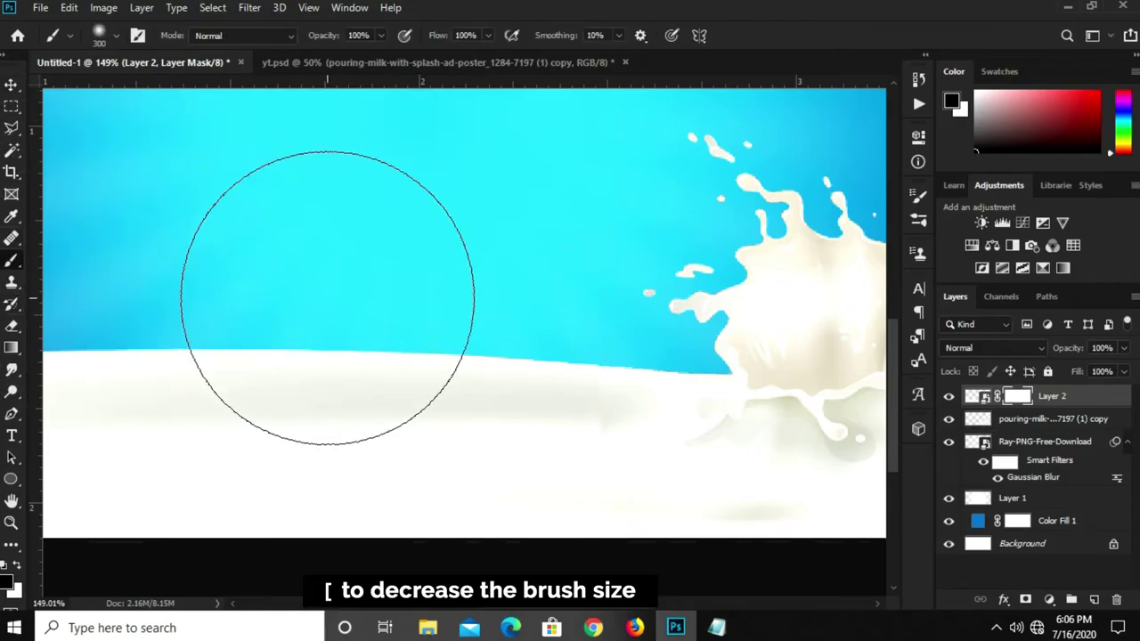
key(bracketleft)
key(bracketleft)
key(bracketleft)
key(bracketleft)
key(bracketleft)
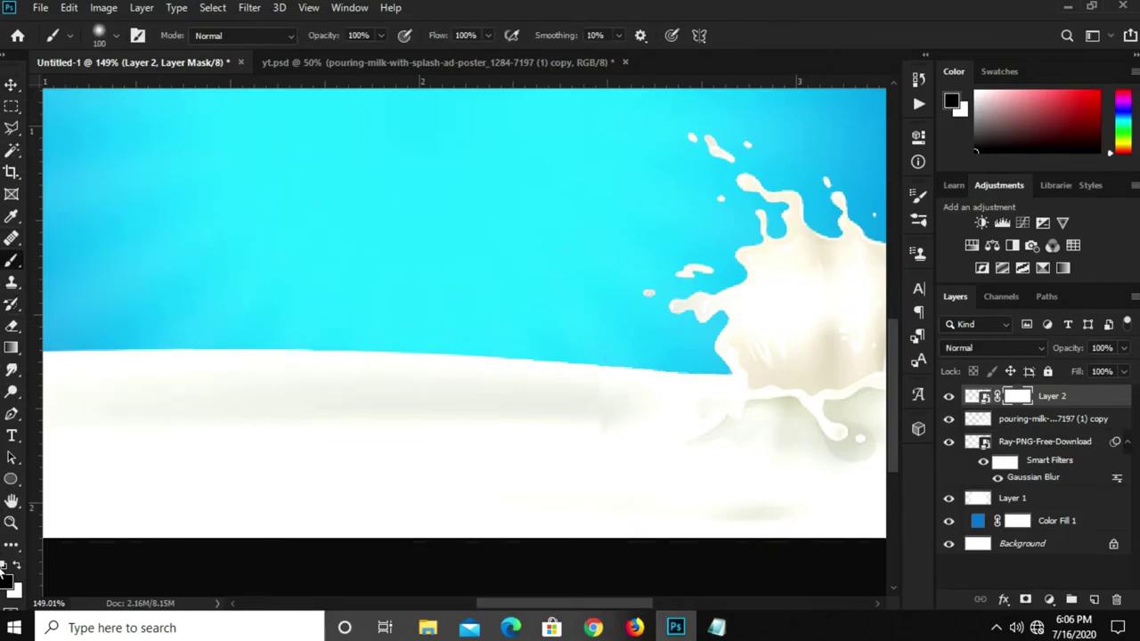
key(bracketleft)
key(bracketleft)
key(bracketleft)
key(bracketleft)
key(bracketleft)
key(bracketleft)
drag(591, 473, 591, 377)
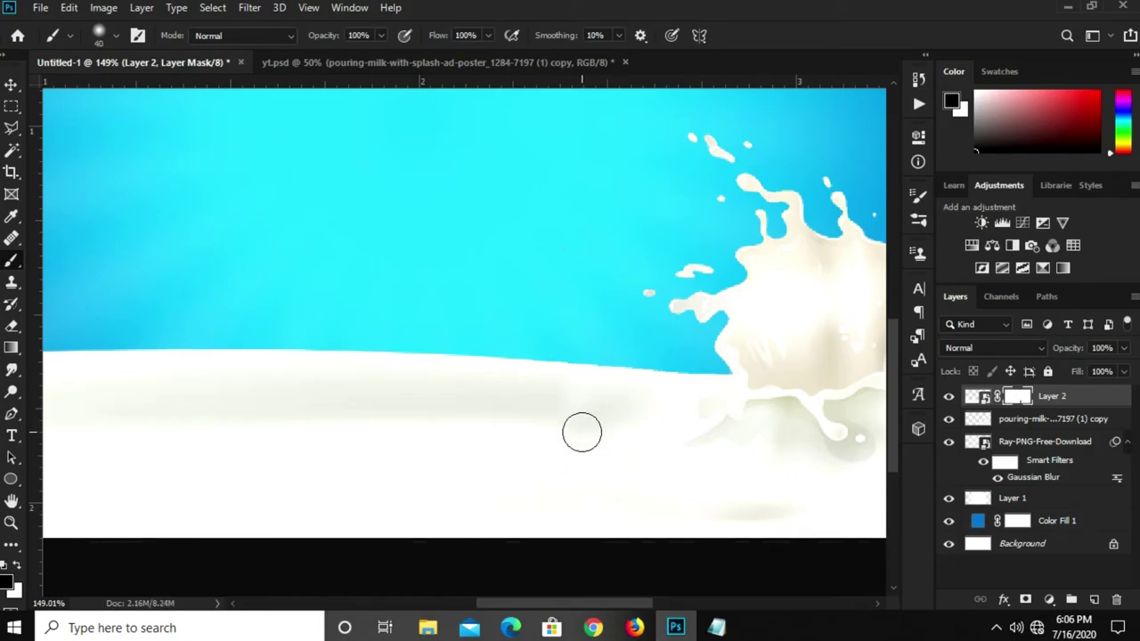
key(ctrl+0)
key(v)
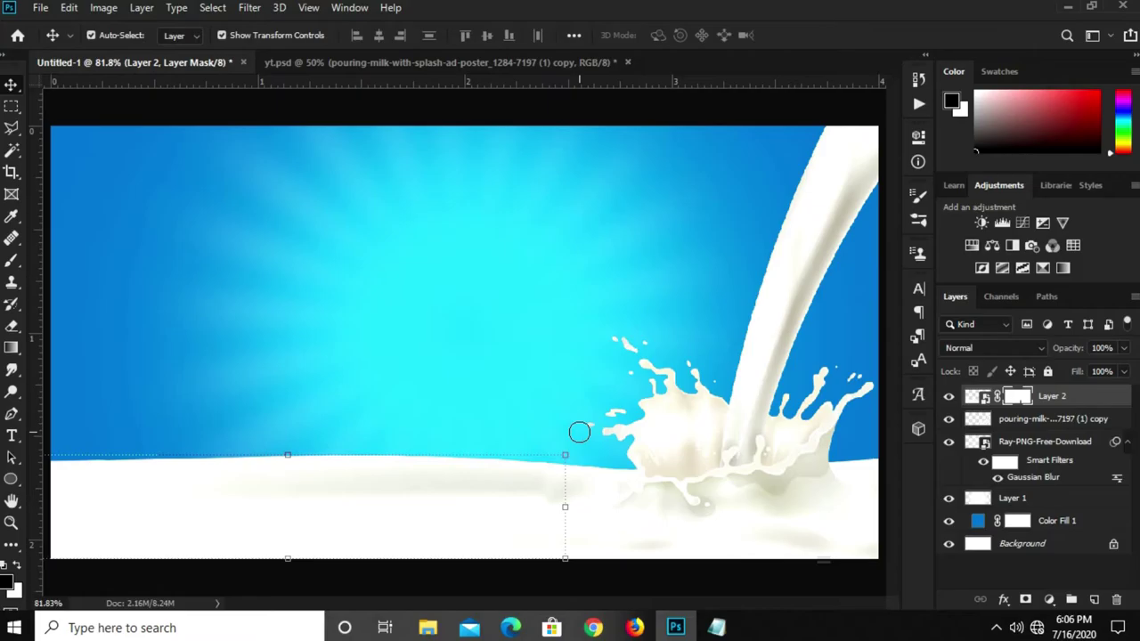
key(ctrl+minus)
Copy the strawberry from yt.psd and paste it into the Untitled-1 banner
ctrl+click(804, 331)
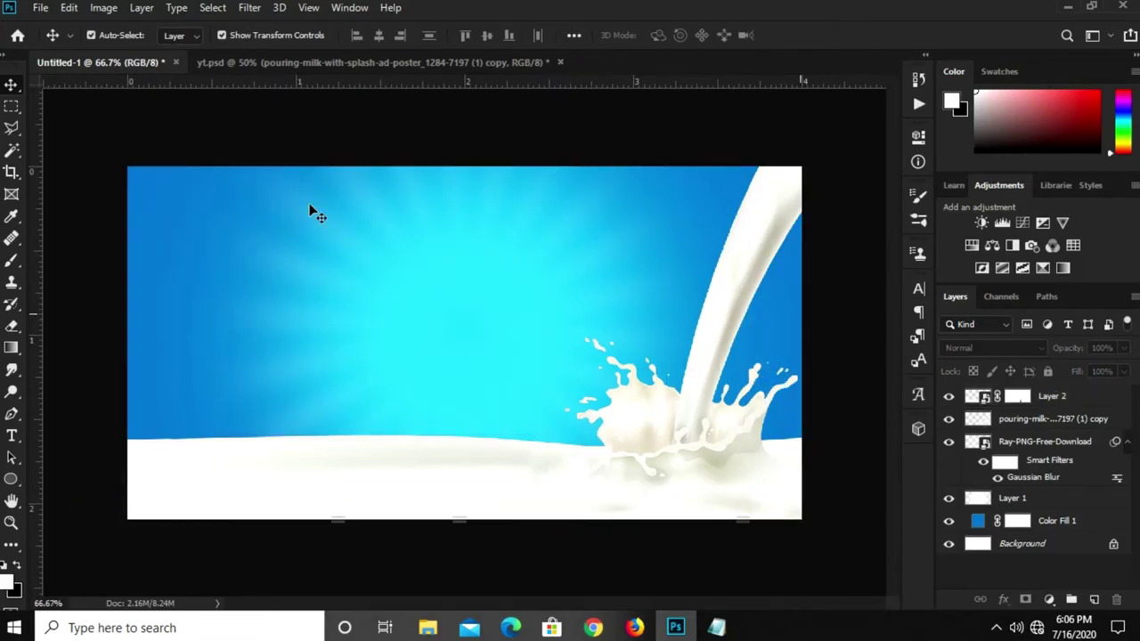
click(331, 64)
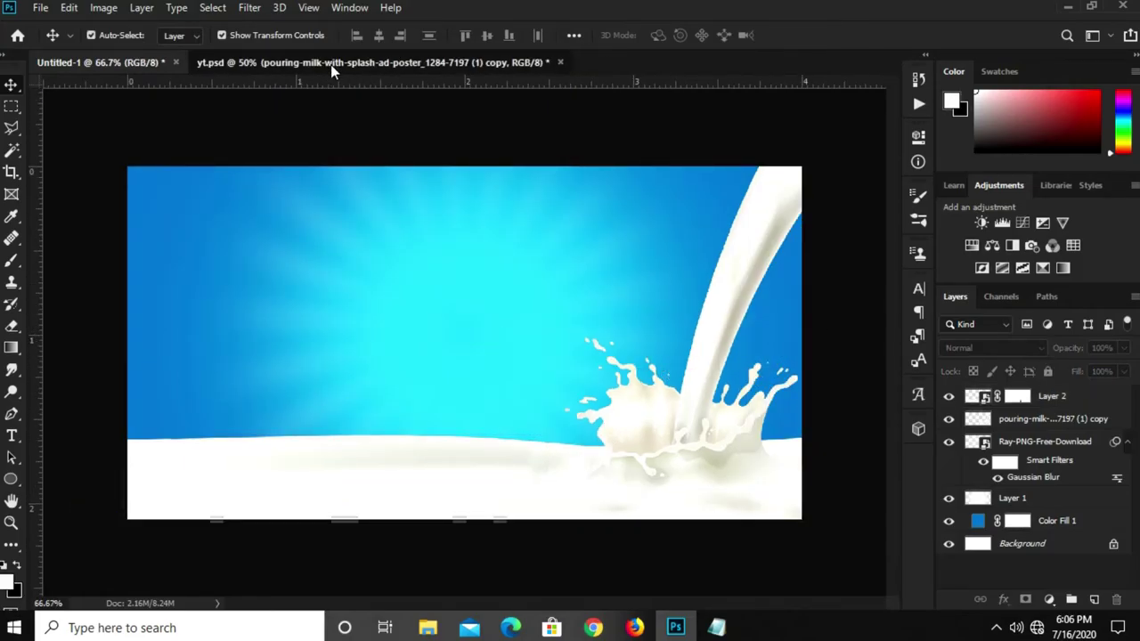
ctrl+click(499, 220)
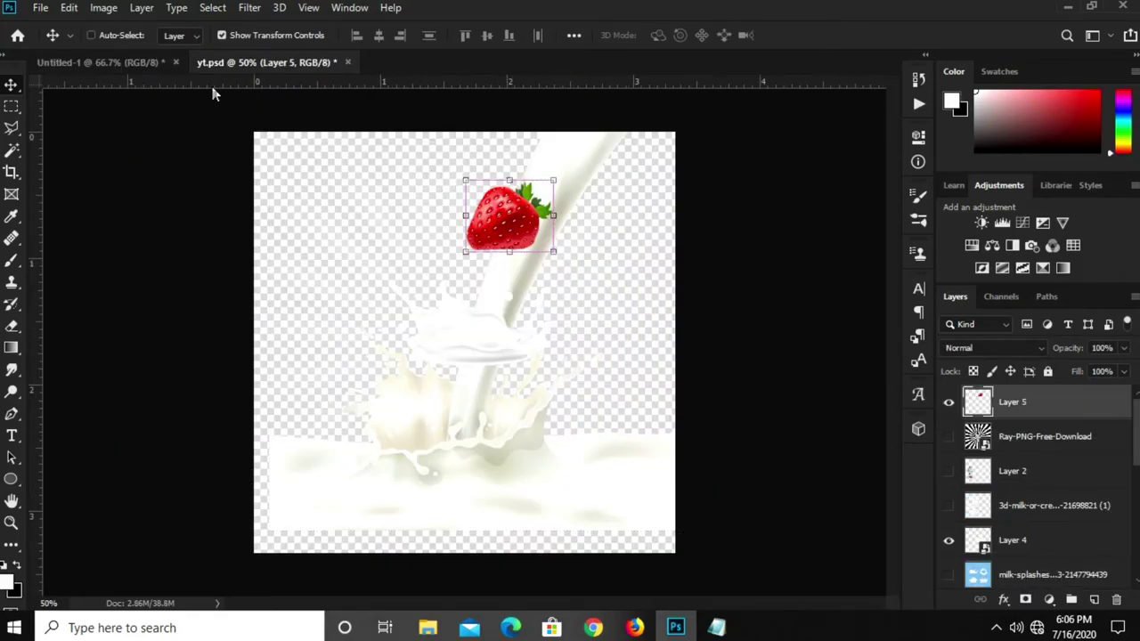
click(114, 61)
key(ctrl+v)
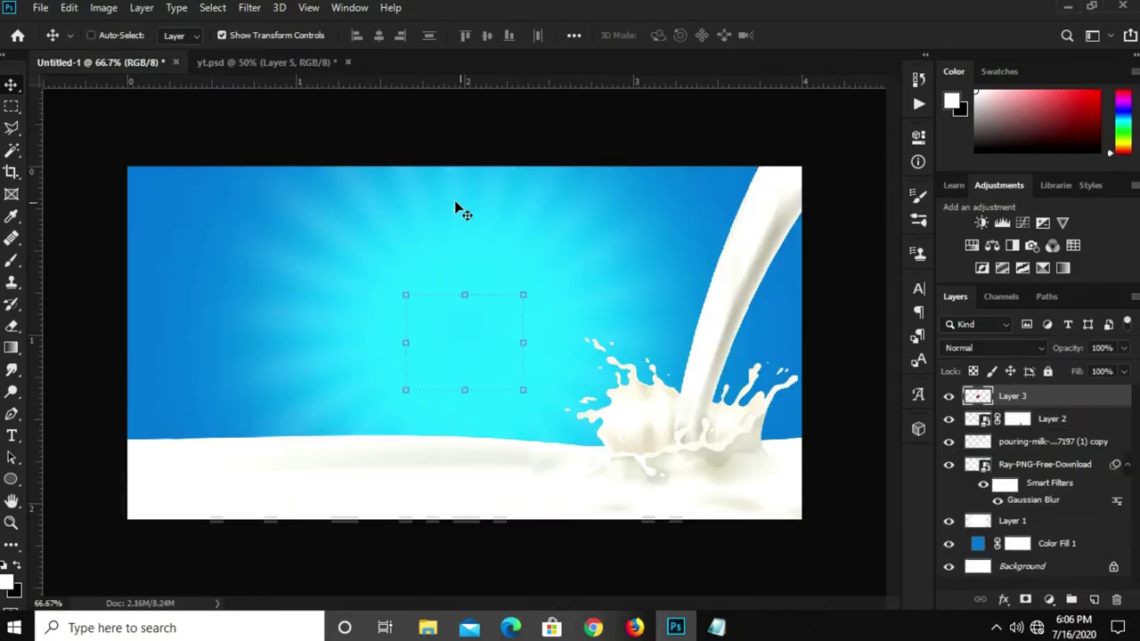
key(ctrl+t)
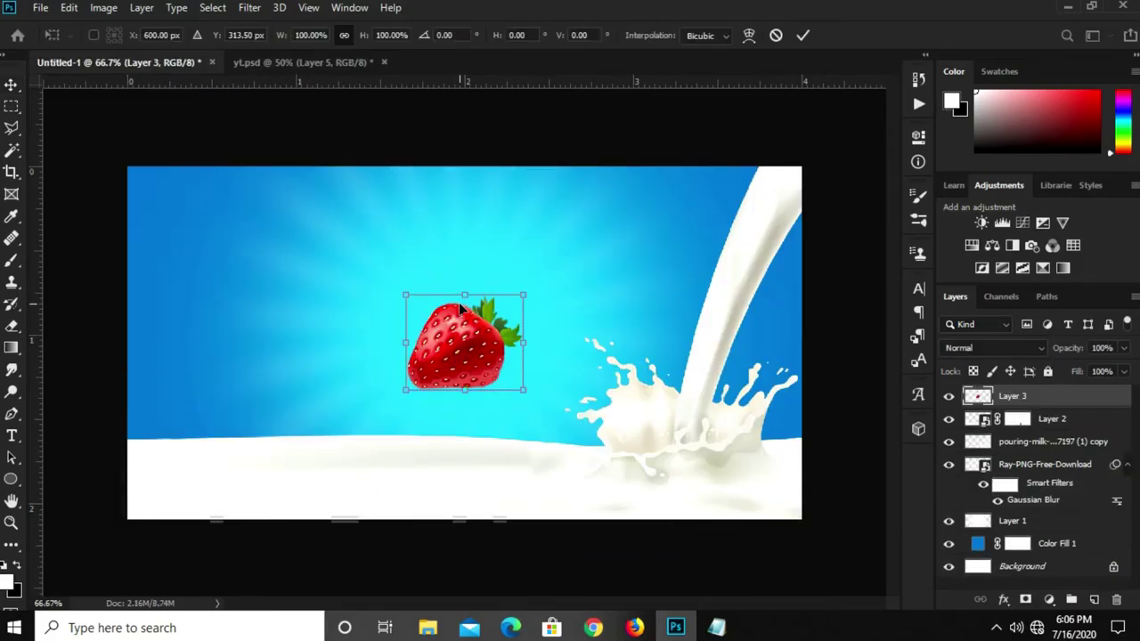
key(Return)
Convert Layer 3 to a smart object and shrink it to about 42% beside the milk stream
right_click(1036, 398)
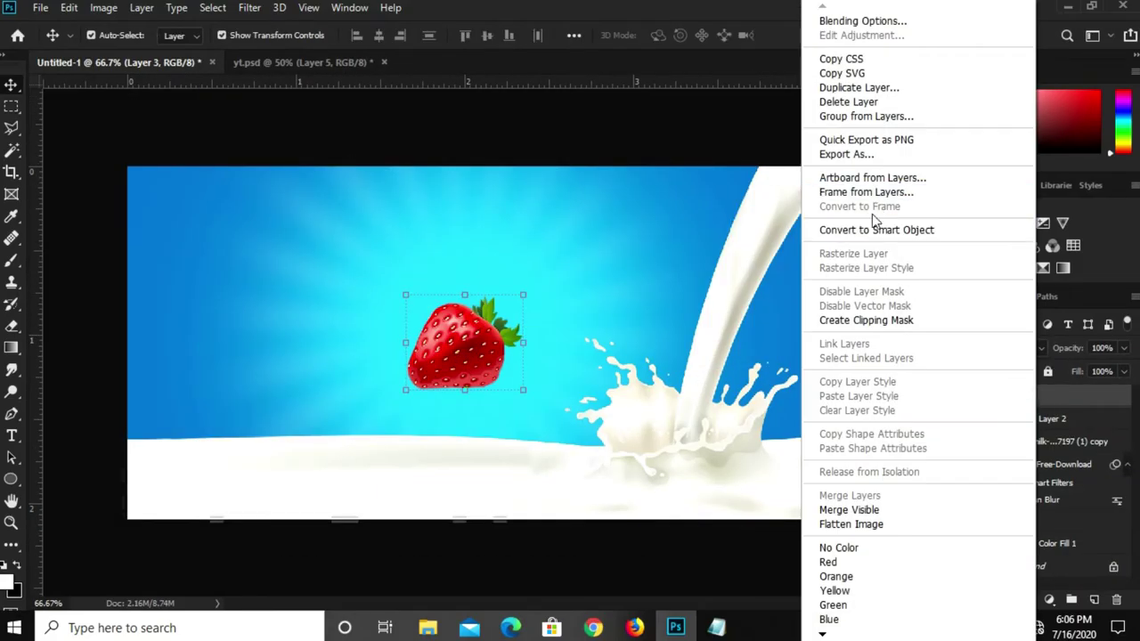
click(854, 234)
key(ctrl+t)
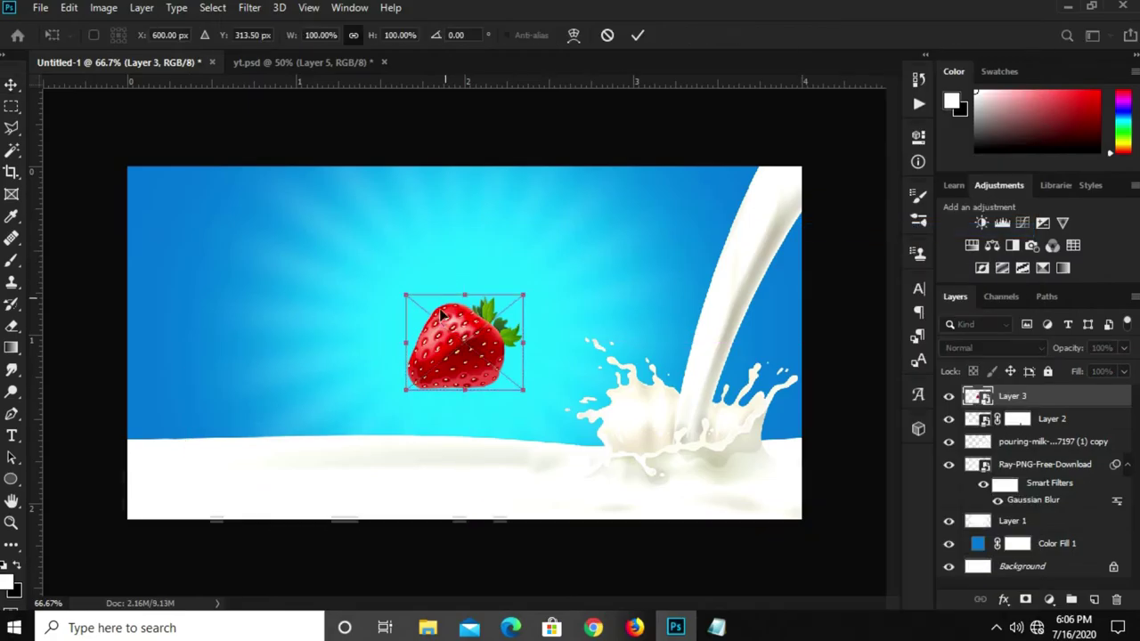
mouse_move(464, 295)
mouse_down()
mouse_move(465, 356)
mouse_move(729, 269)
mouse_up()
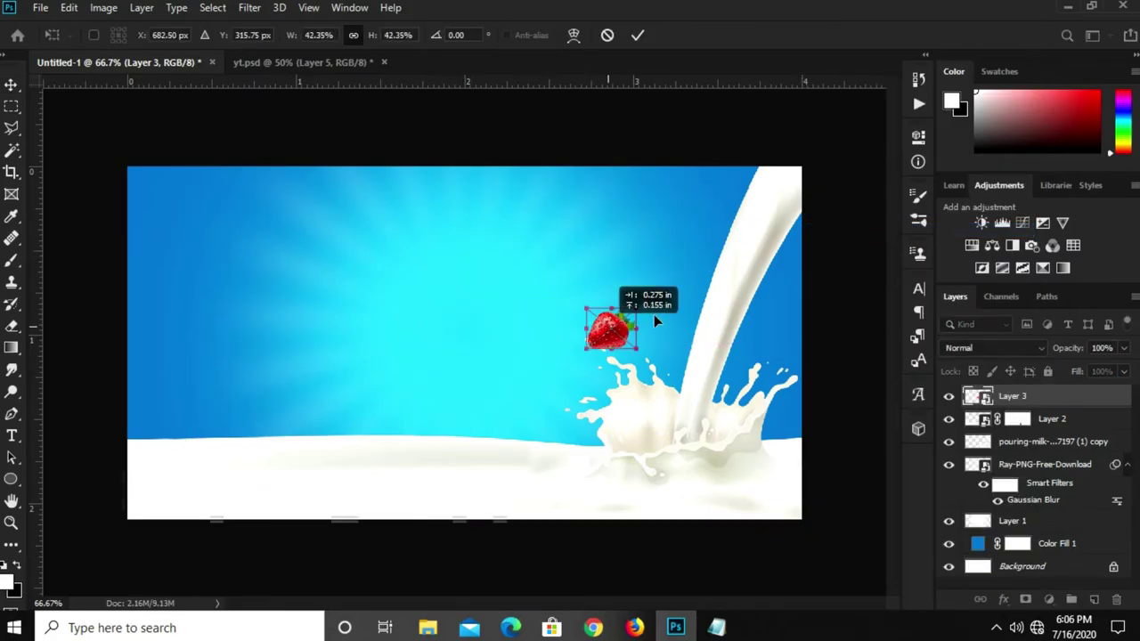
key(Return)
scroll(715, 272, up, 2)
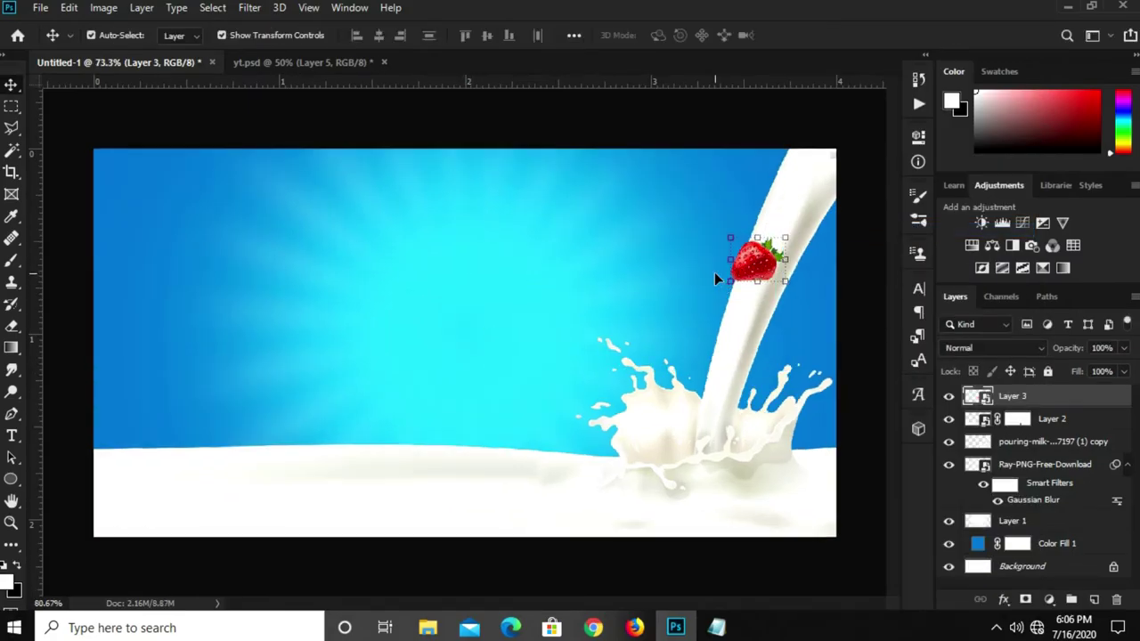
Duplicate the strawberry as Layer 3 copy and move it down into the milk splash
key(ctrl+j)
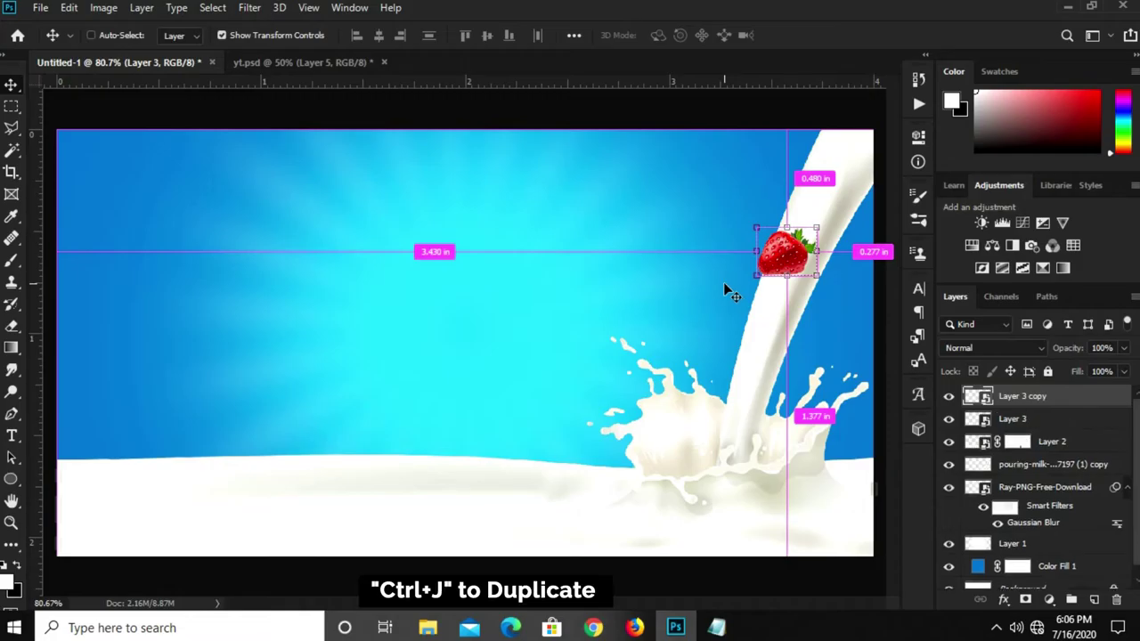
drag(800, 256, 703, 464)
scroll(712, 464, up, 3)
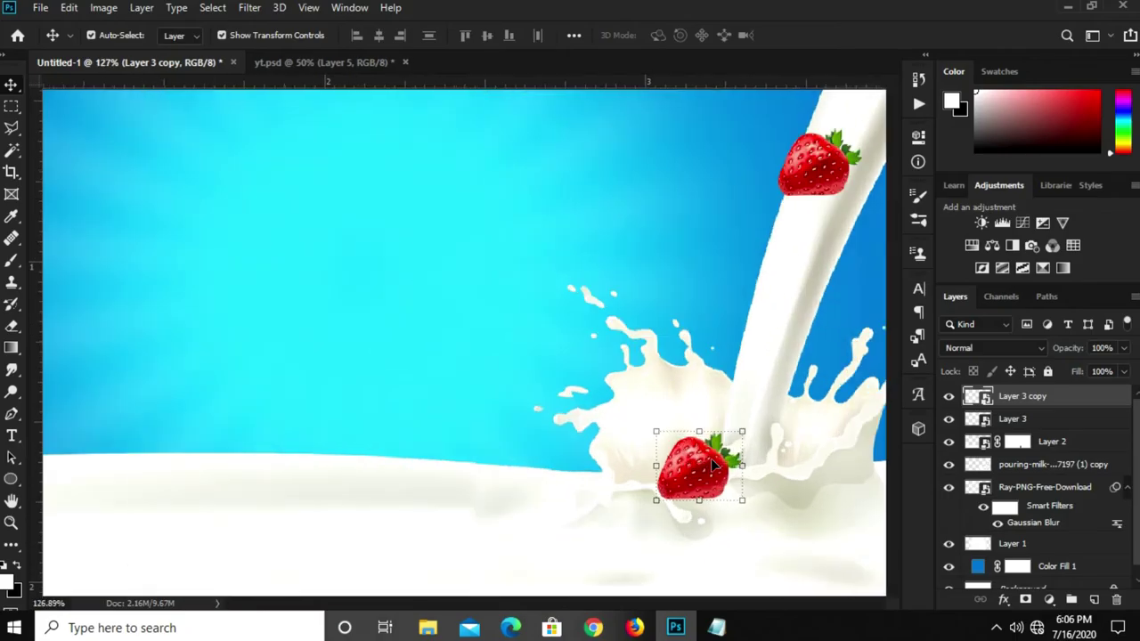
drag(713, 464, 716, 464)
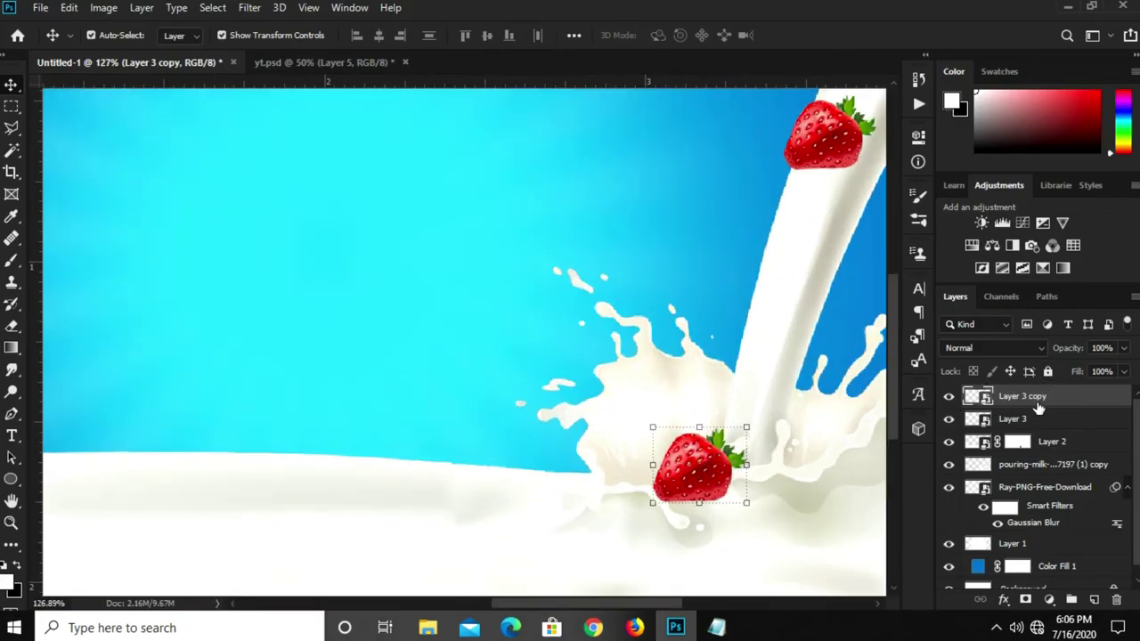
Fade Layer 3 copy to about 23% opacity and add a layer mask
click(1124, 348)
drag(1122, 374, 1066, 369)
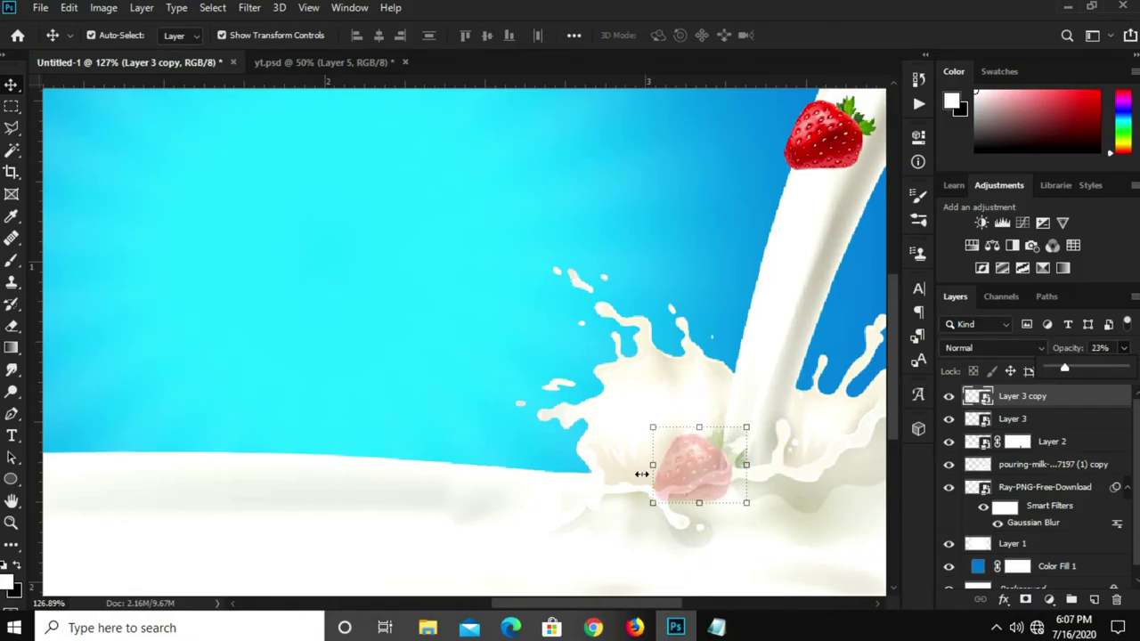
scroll(713, 493, up, 2)
scroll(713, 487, up, 2)
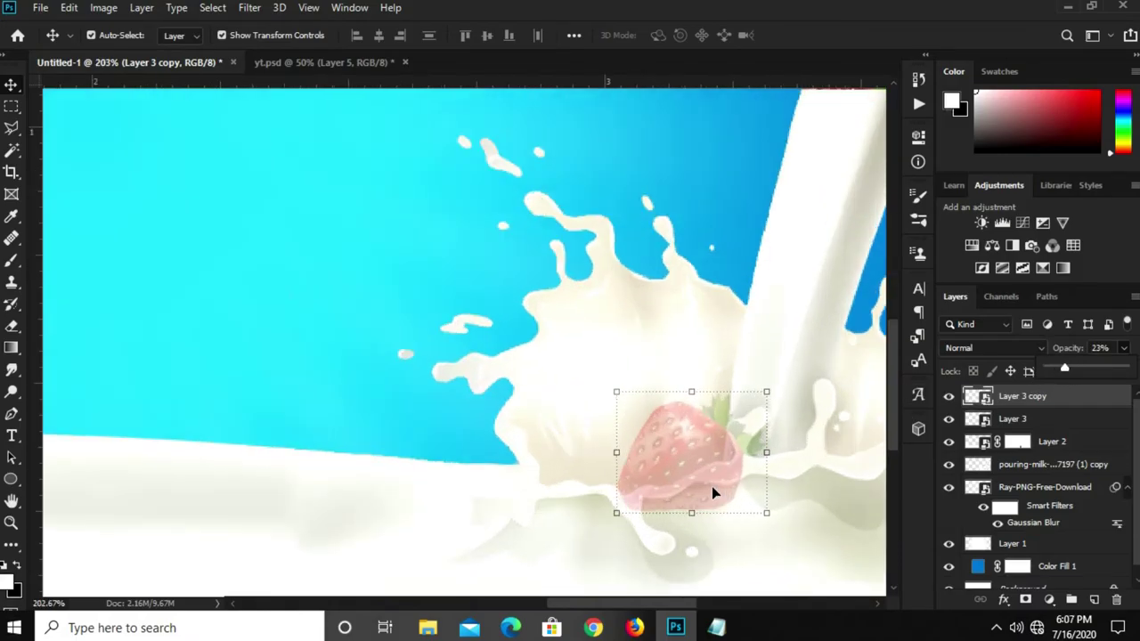
click(1026, 600)
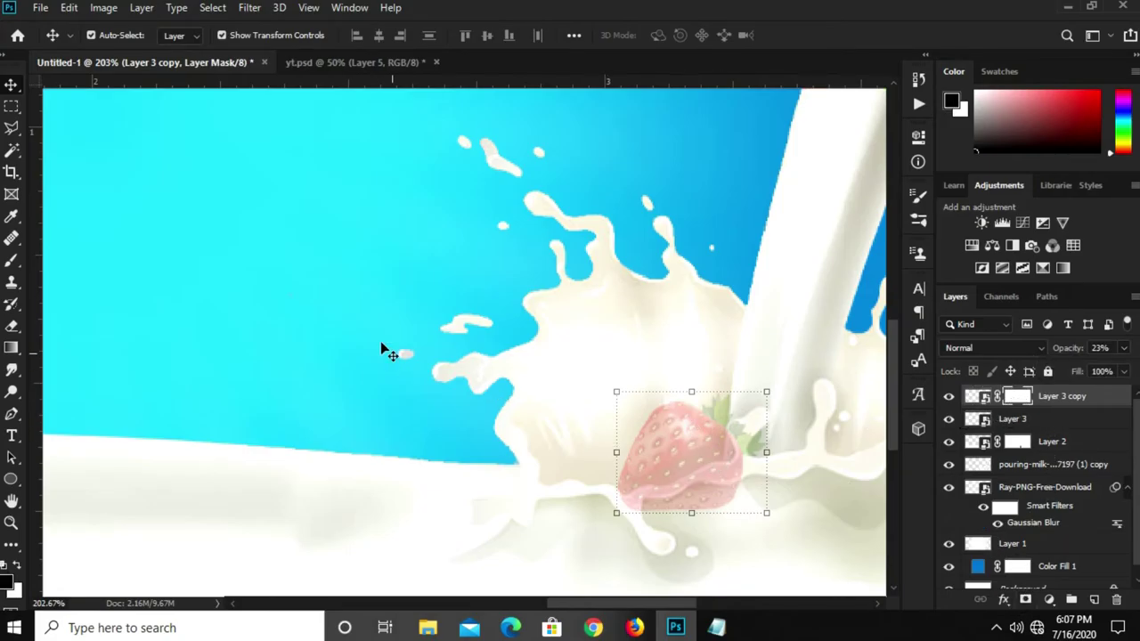
right_click(12, 128)
Draw a polygonal lasso selection around the strawberry's part below the milk line
click(50, 146)
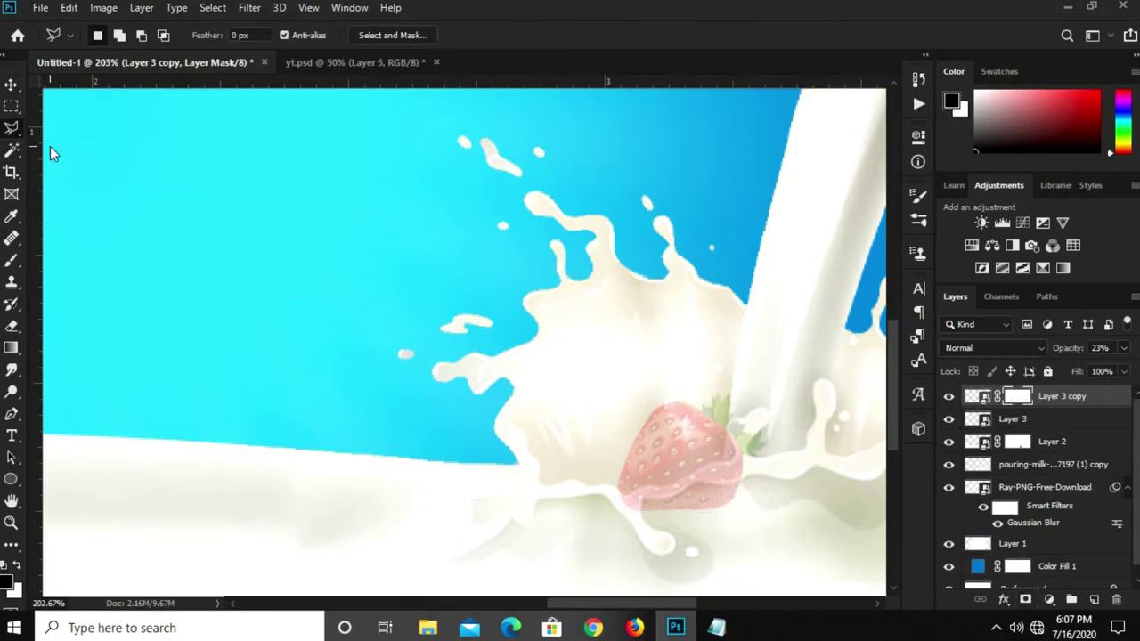
scroll(636, 527, up, 2)
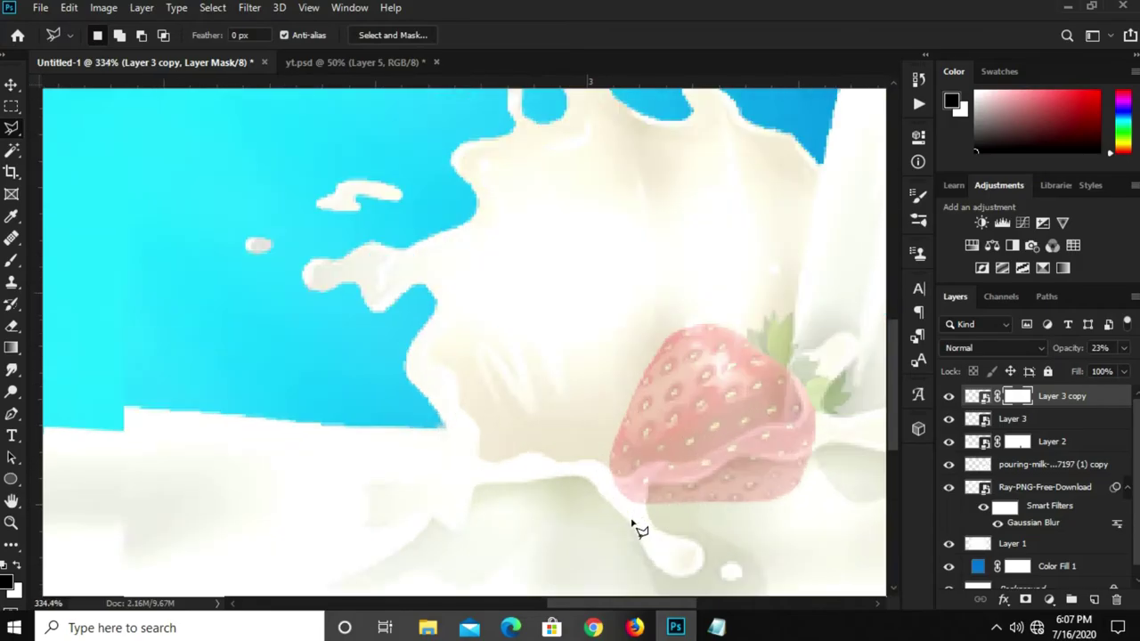
scroll(636, 527, up, 2)
scroll(618, 493, up, 2)
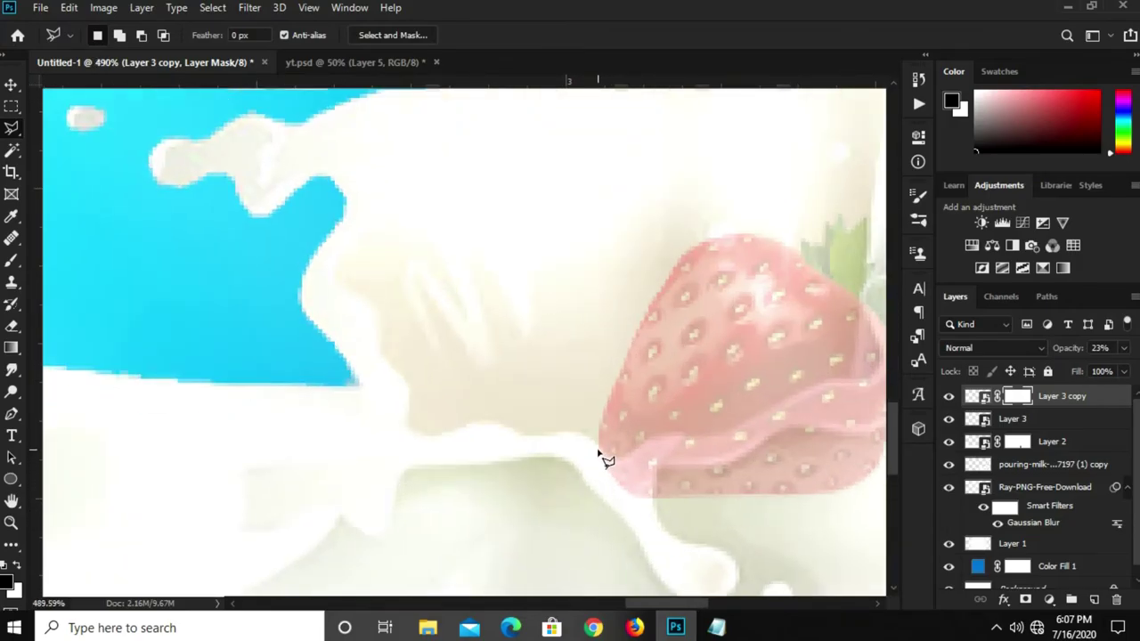
click(597, 452)
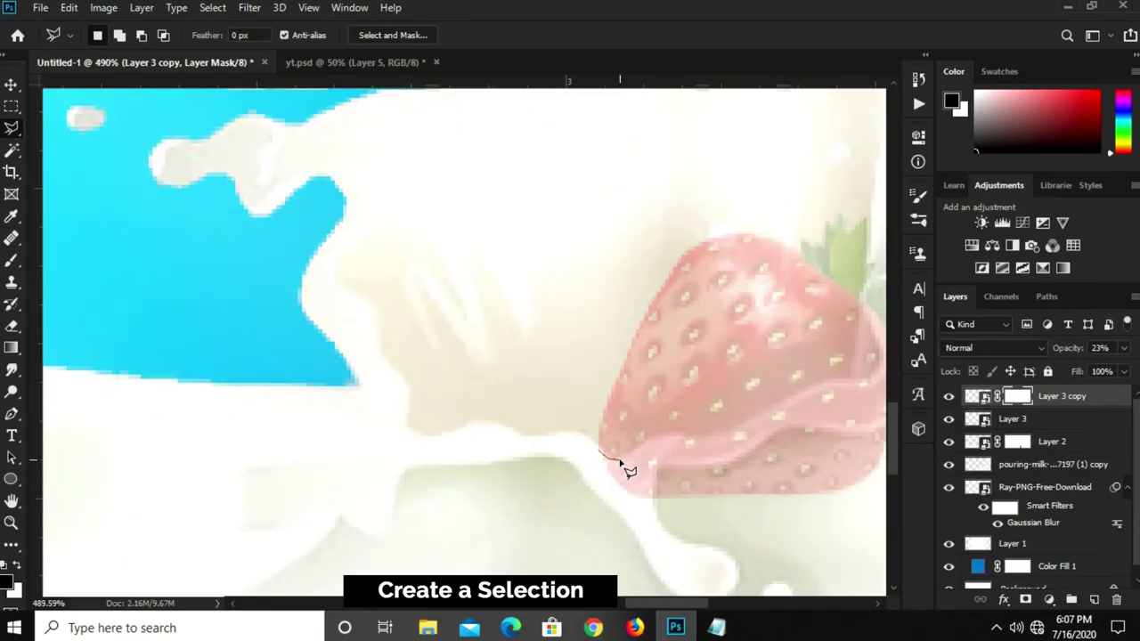
drag(621, 462, 636, 455)
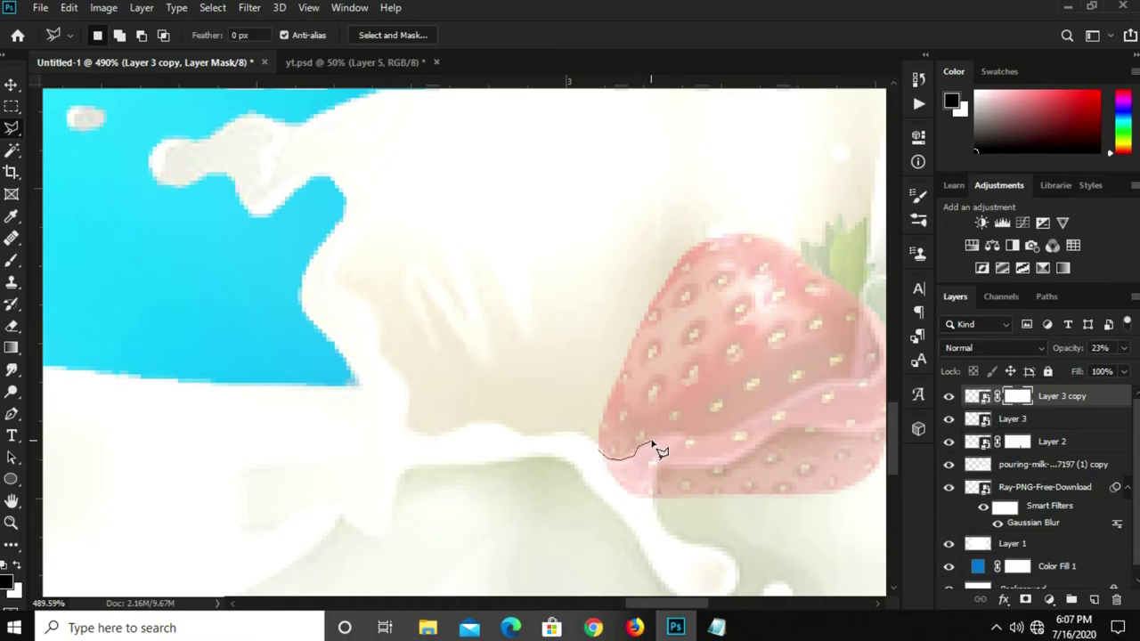
mouse_move(647, 439)
mouse_down()
mouse_move(656, 455)
mouse_move(666, 440)
mouse_move(748, 428)
mouse_move(793, 400)
mouse_up()
mouse_move(823, 389)
mouse_down()
mouse_move(768, 386)
mouse_move(823, 392)
mouse_move(800, 382)
mouse_up()
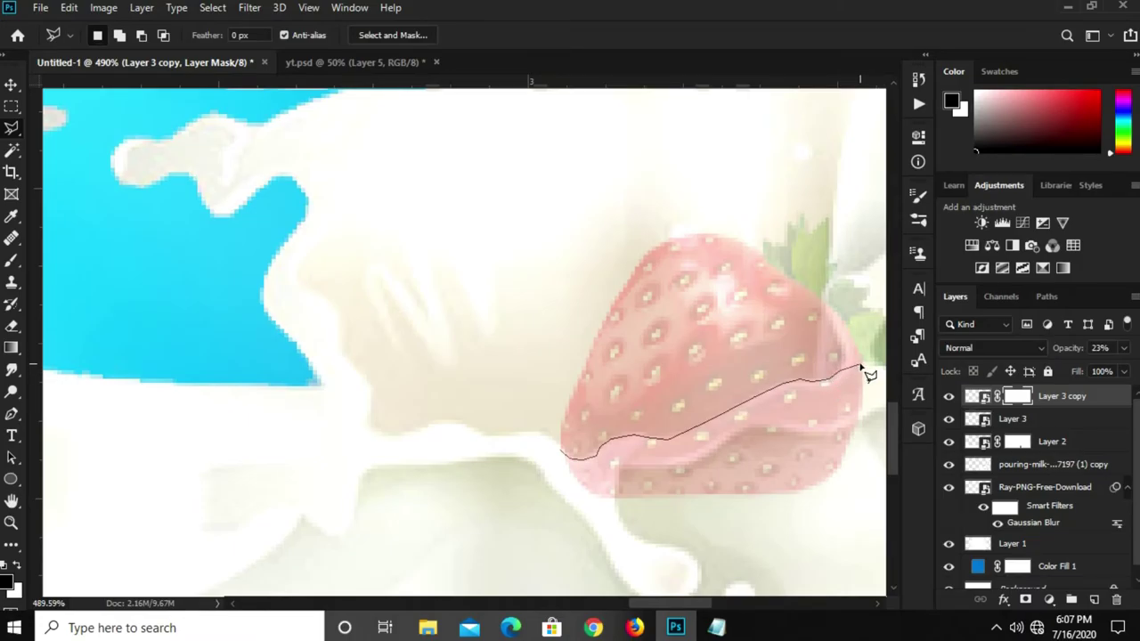
click(868, 450)
click(833, 533)
click(564, 536)
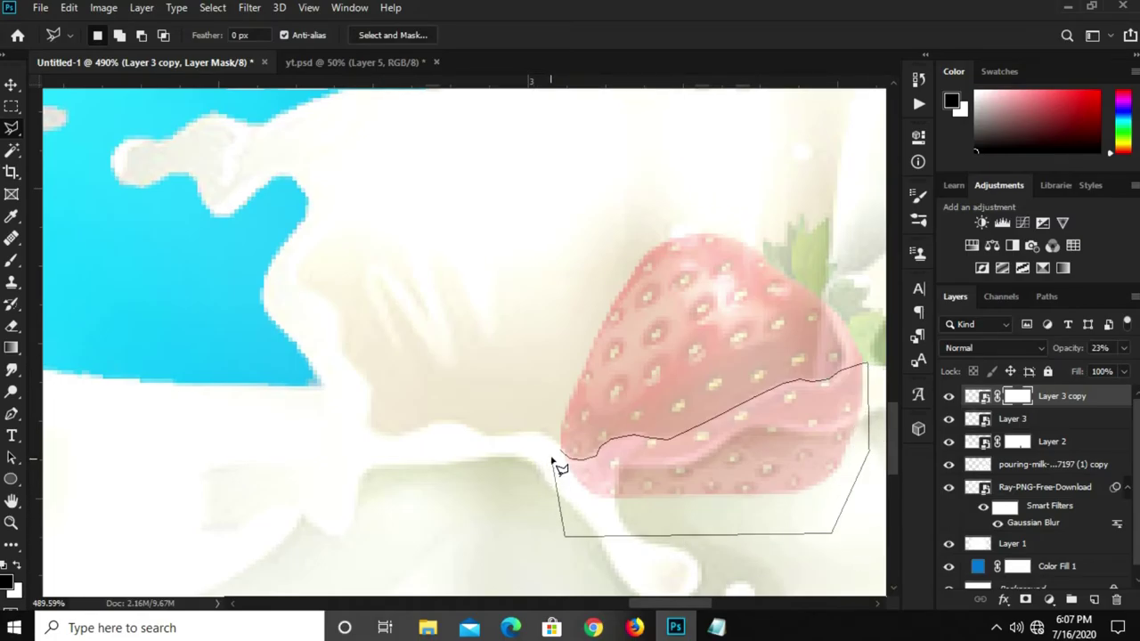
click(568, 458)
Fill the selection on the mask with black foreground colour, then deselect
right_click(738, 442)
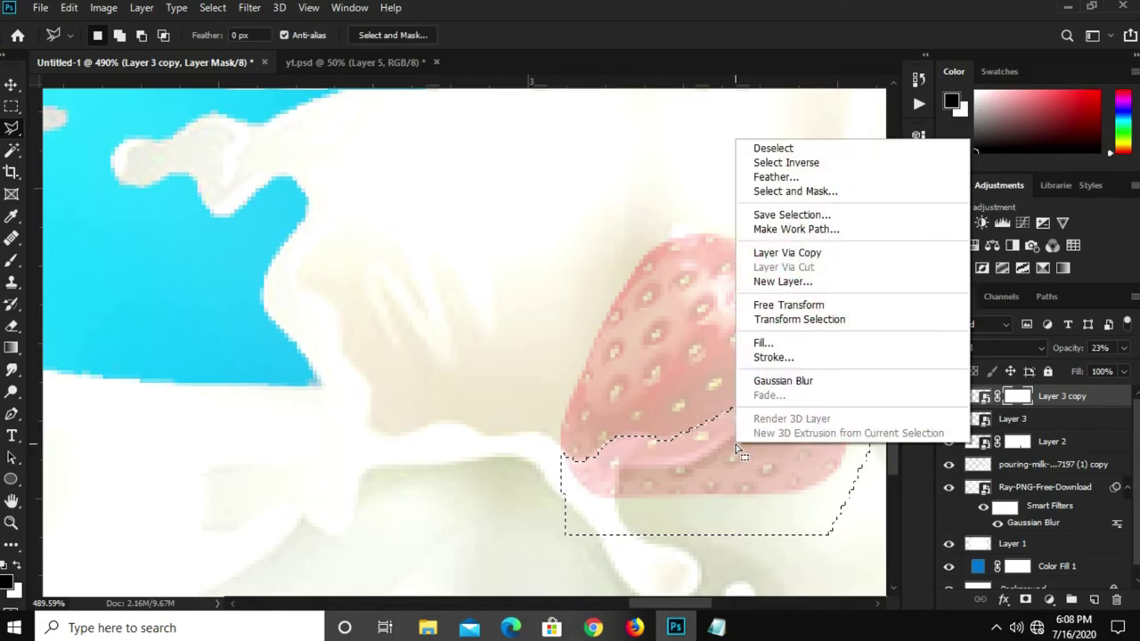
click(764, 343)
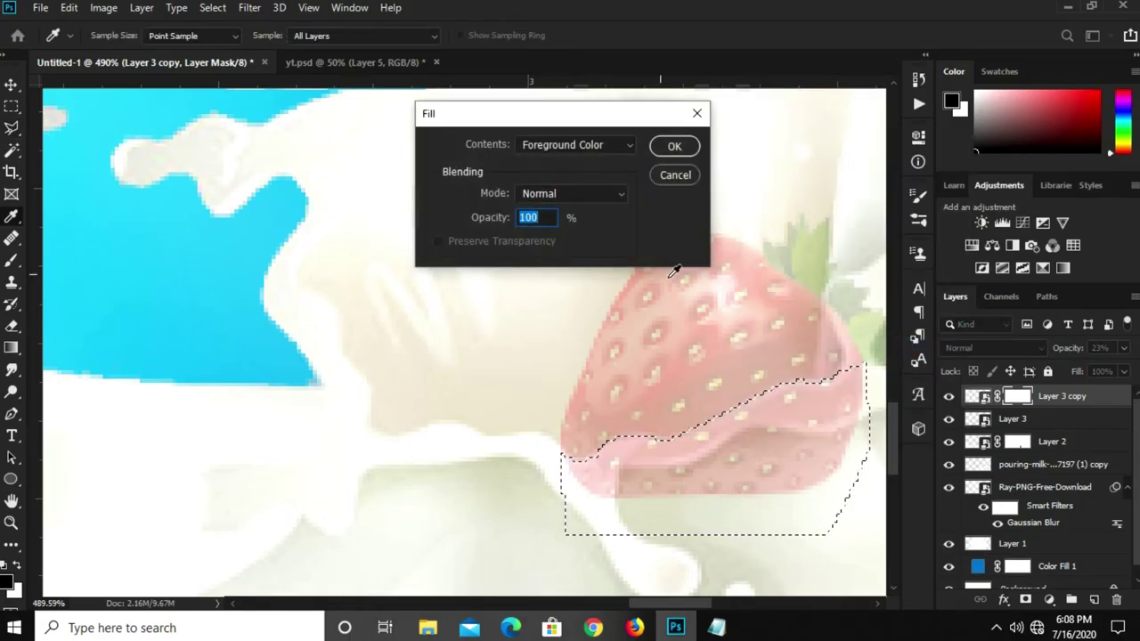
click(535, 145)
click(526, 161)
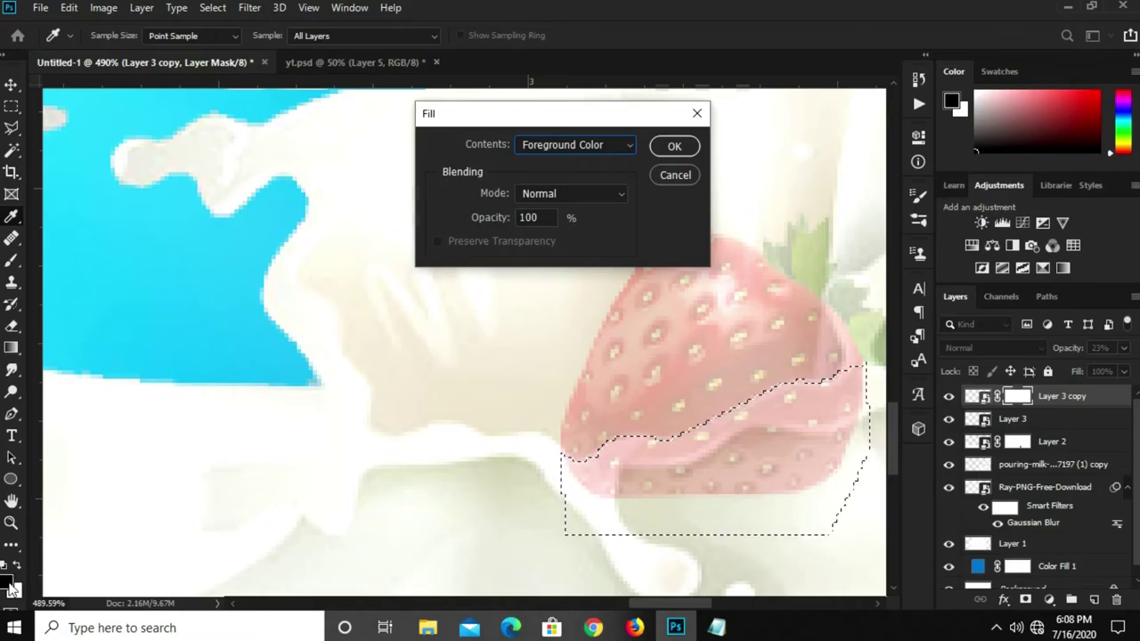
click(672, 148)
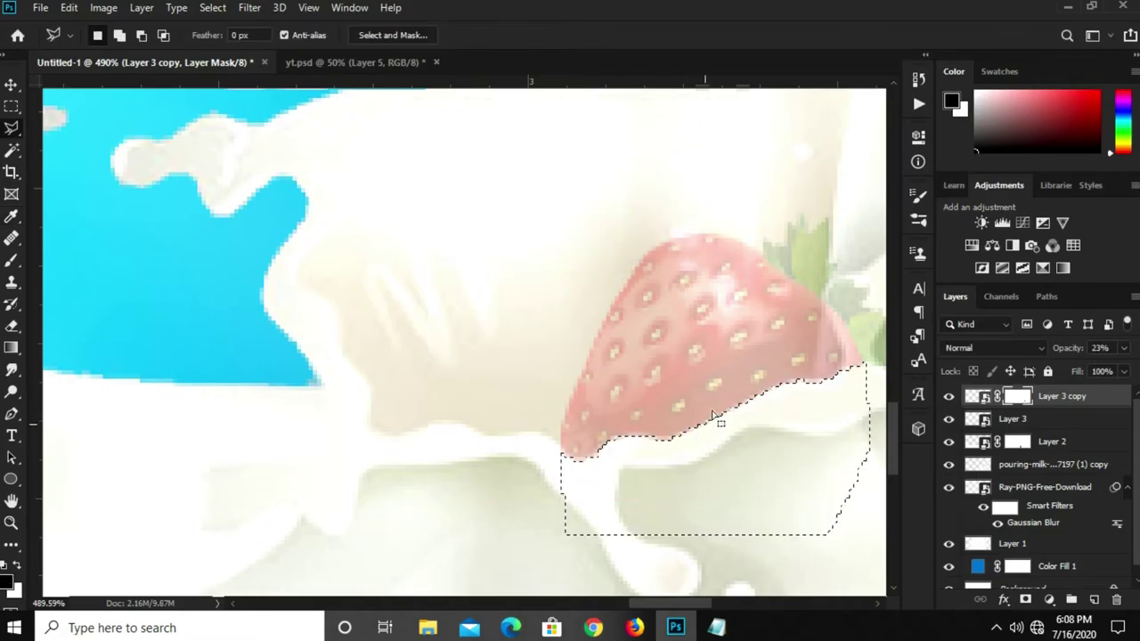
key(ctrl+d)
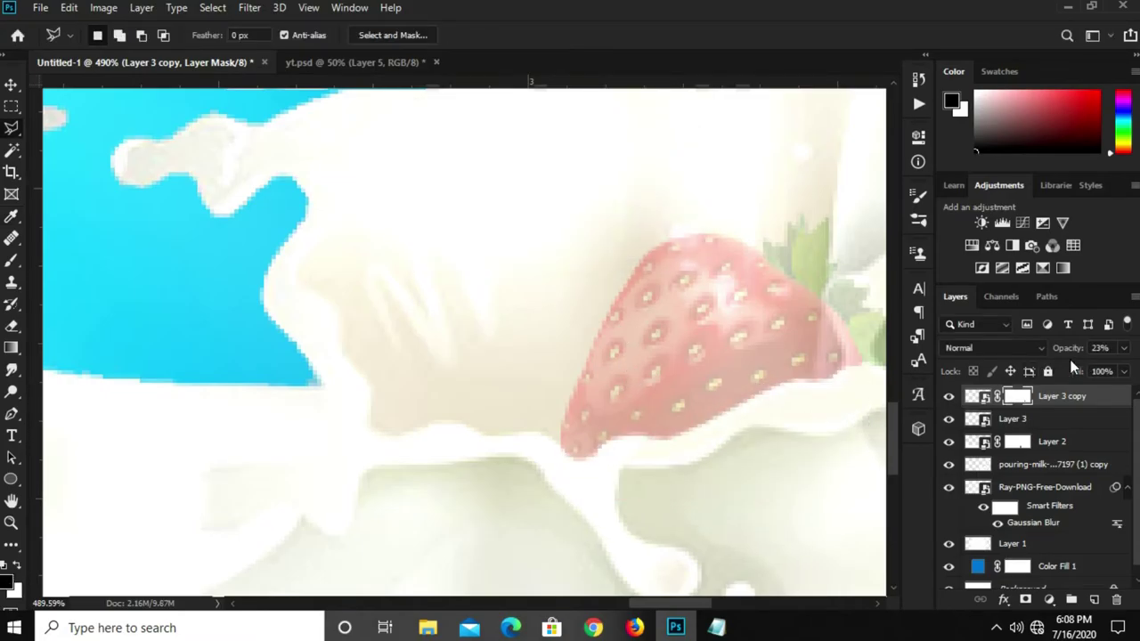
Restore Layer 3 copy to 100% opacity, fit the banner on screen and deselect the layer
click(1124, 348)
drag(1075, 367, 1136, 368)
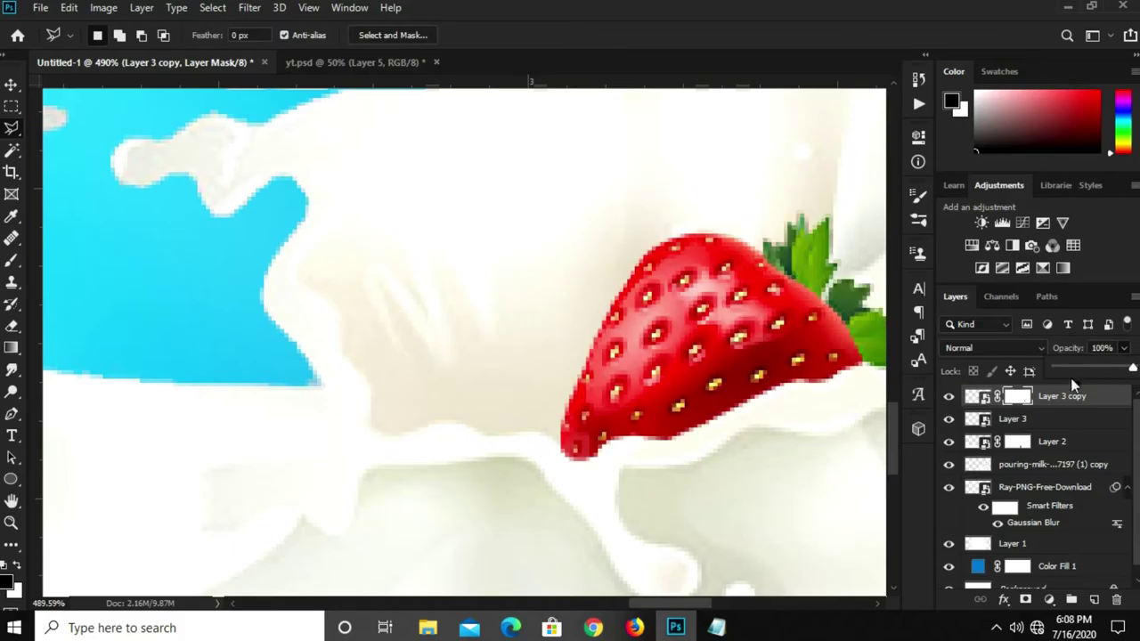
key(ctrl+minus)
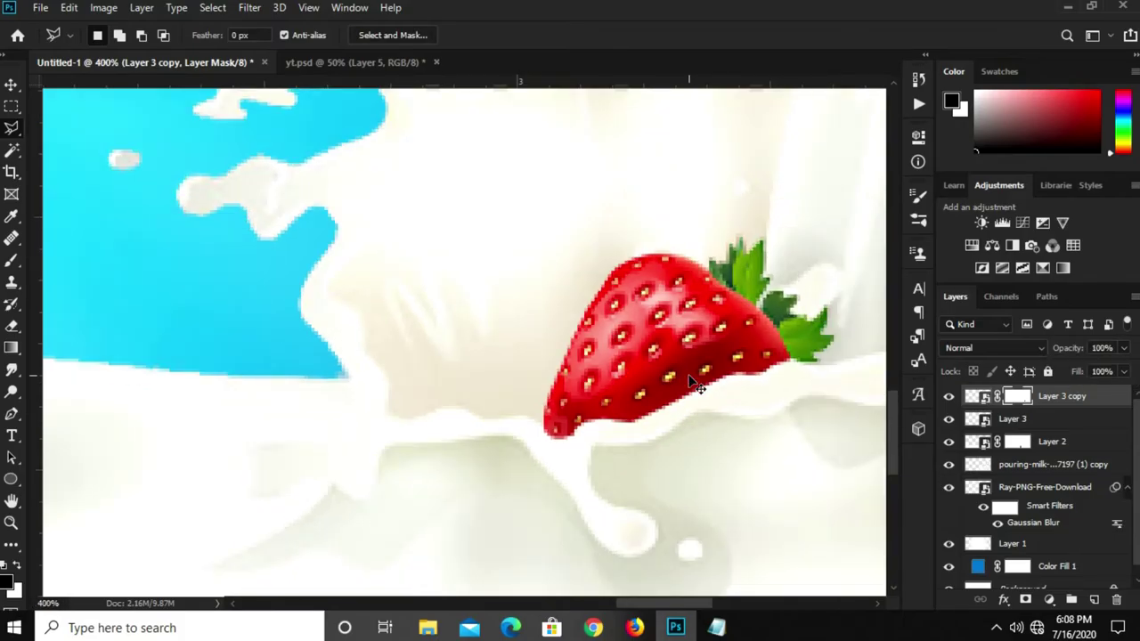
key(v)
key(ctrl+0)
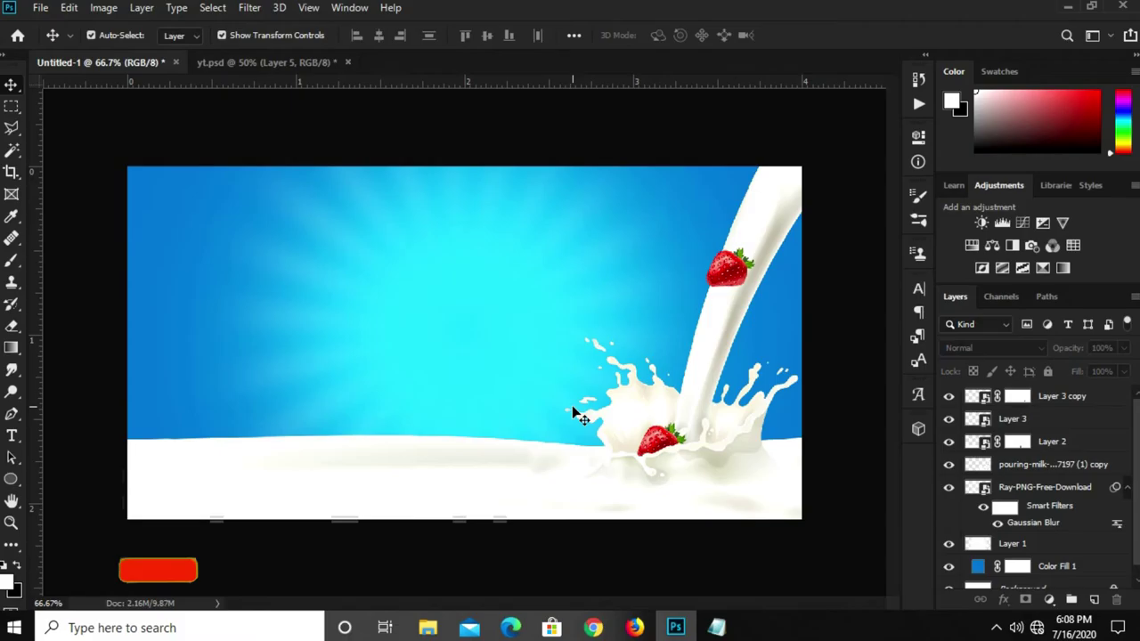
key(ctrl+alt+a)
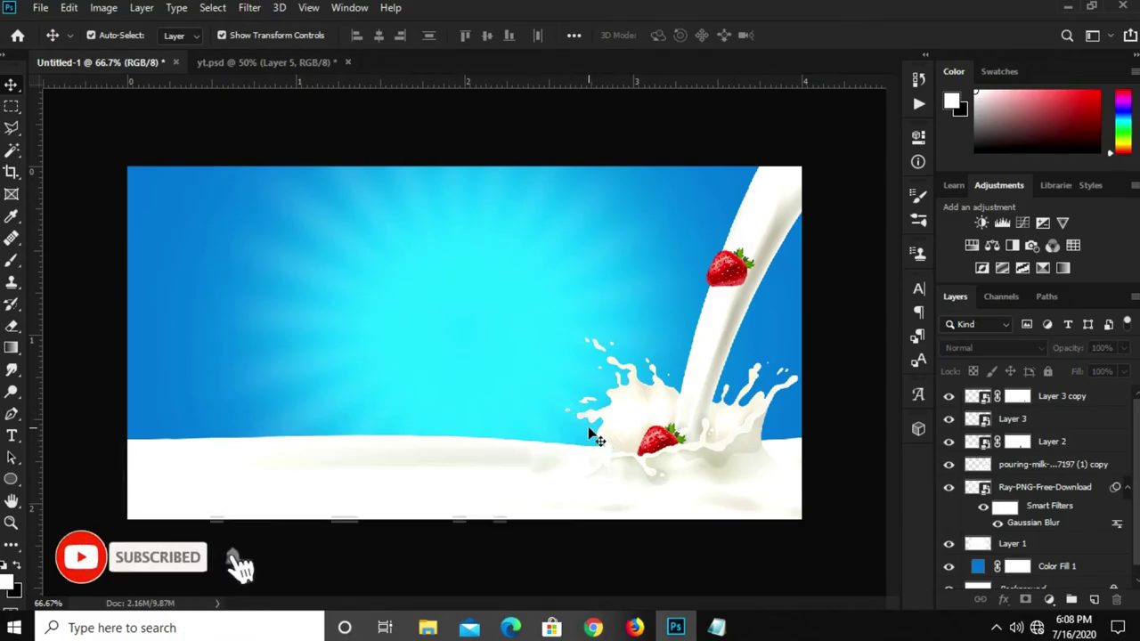
key(ctrl+plus)
key(ctrl+minus)
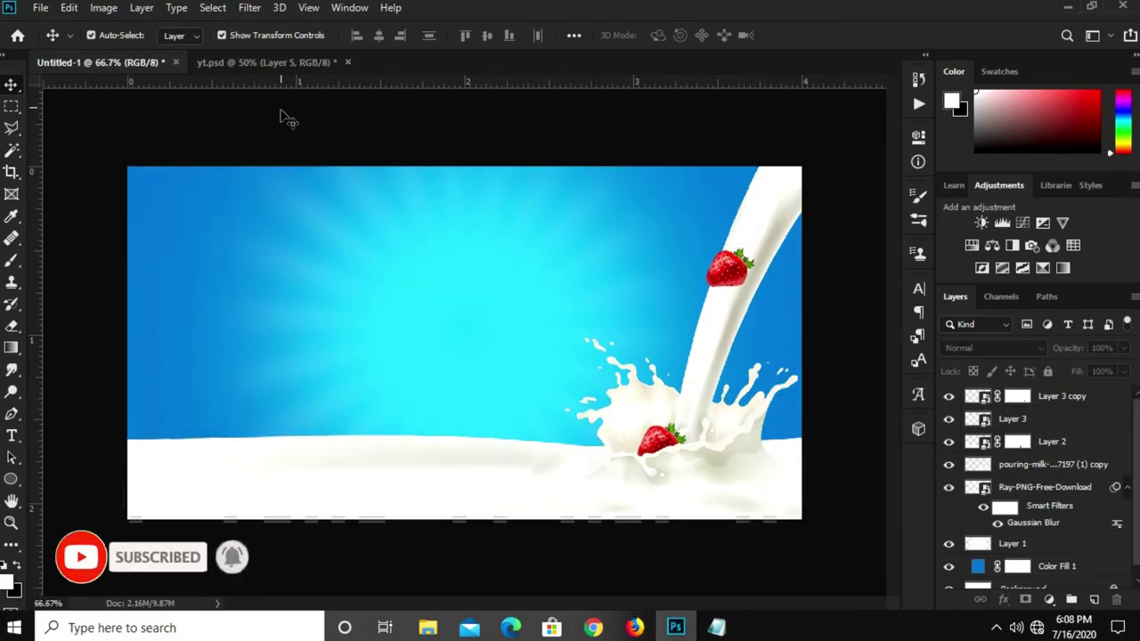
In yt.psd, hide the strawberry, show the yogurt bottle and drag it into the banner's left side
click(282, 65)
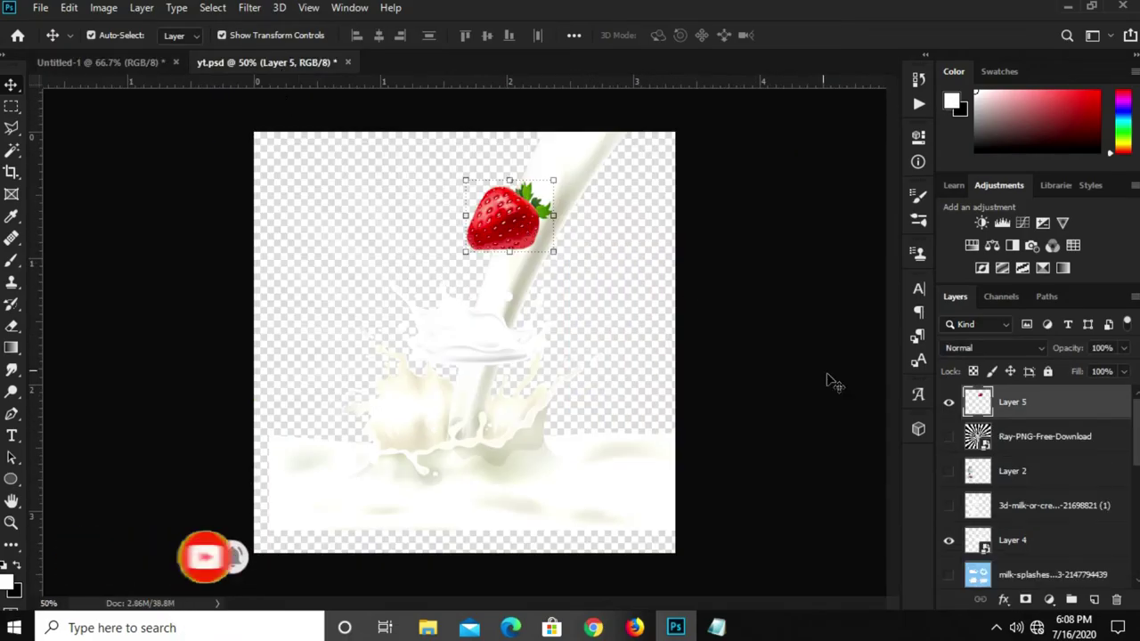
click(949, 403)
click(948, 472)
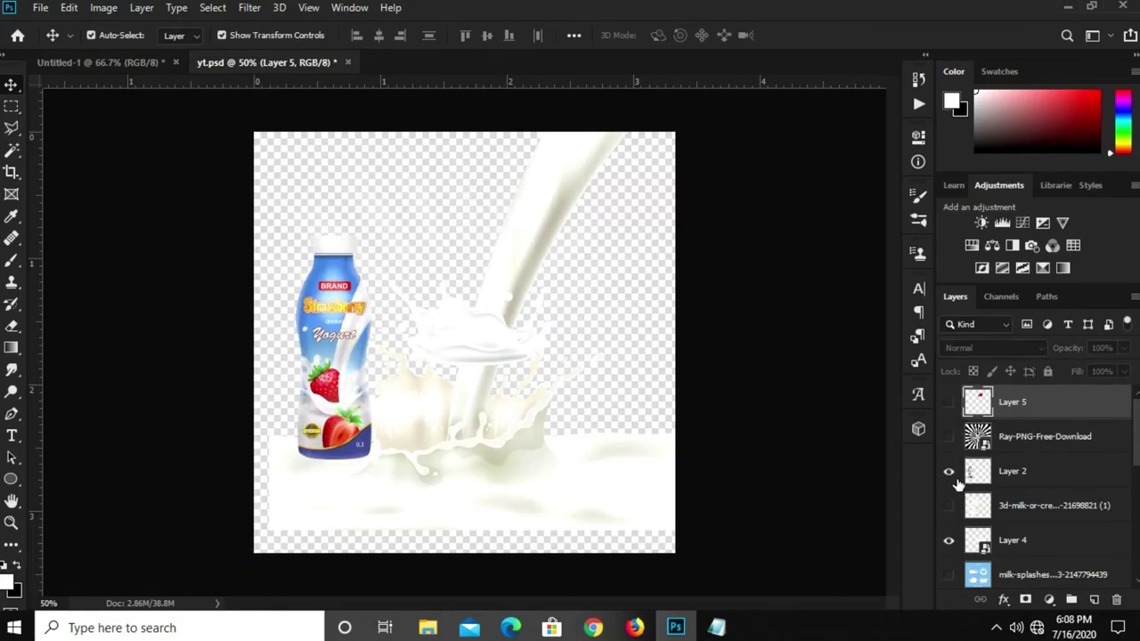
click(361, 343)
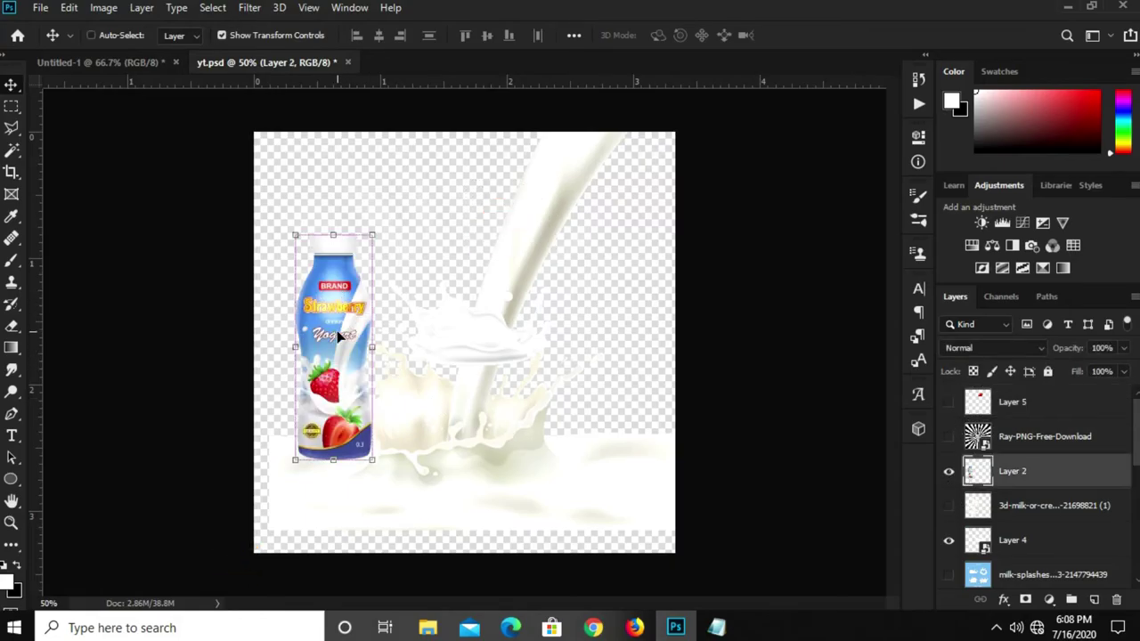
drag(74, 47, 82, 65)
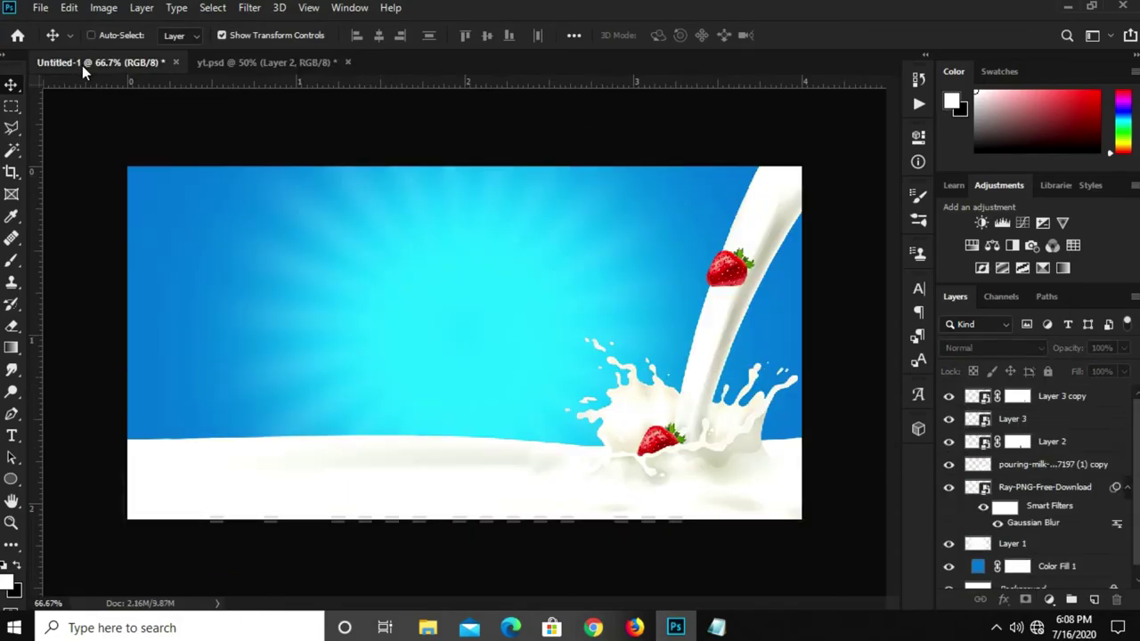
drag(488, 350, 351, 350)
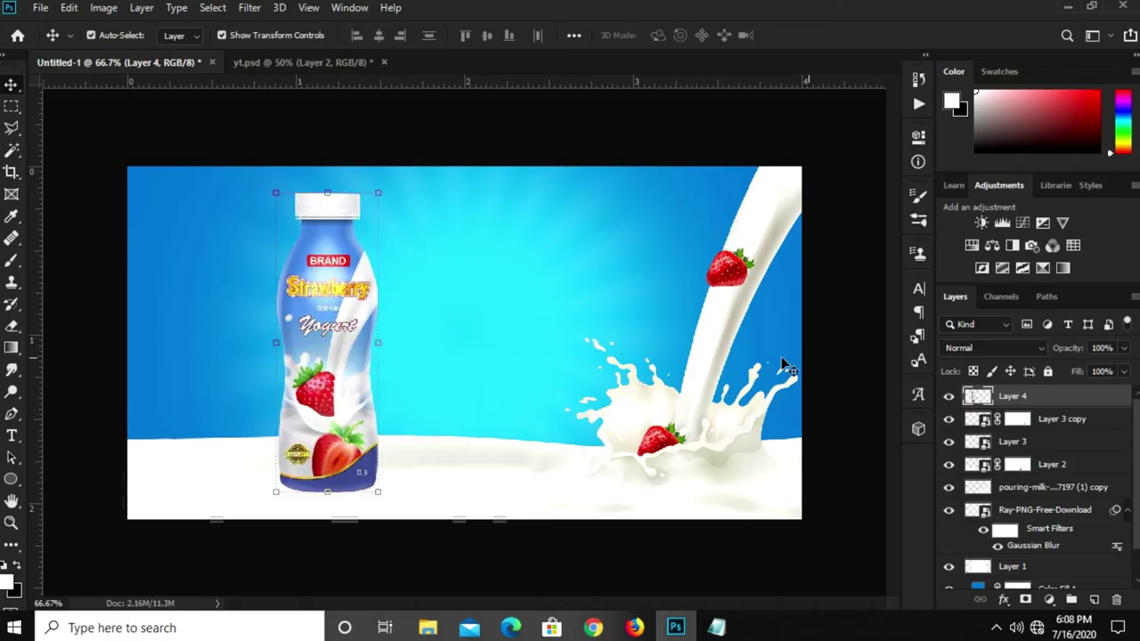
Convert the bottle layer to a smart object, scale it to about 88% and position it left
right_click(1010, 400)
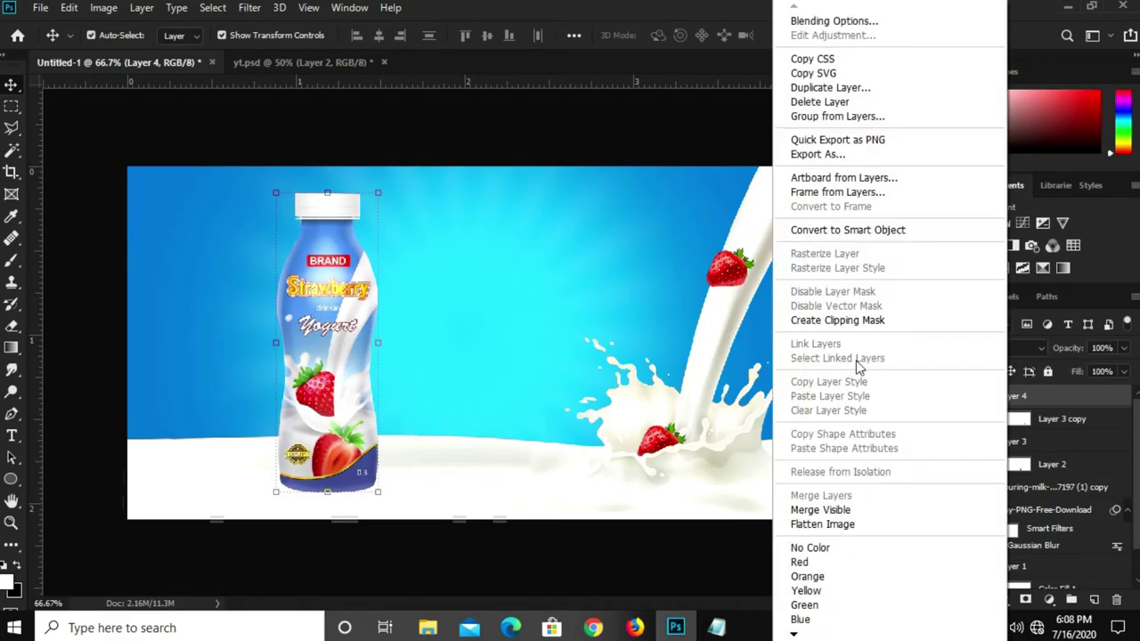
click(829, 230)
drag(315, 355, 210, 355)
key(ctrl+t)
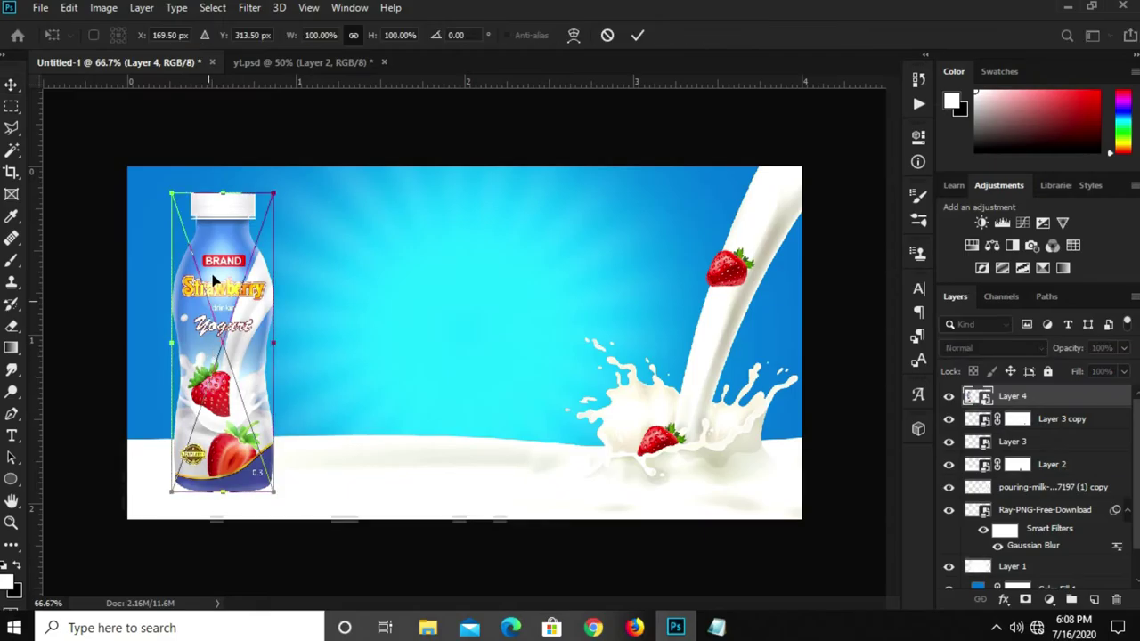
drag(222, 192, 223, 225)
drag(223, 333, 248, 327)
key(Return)
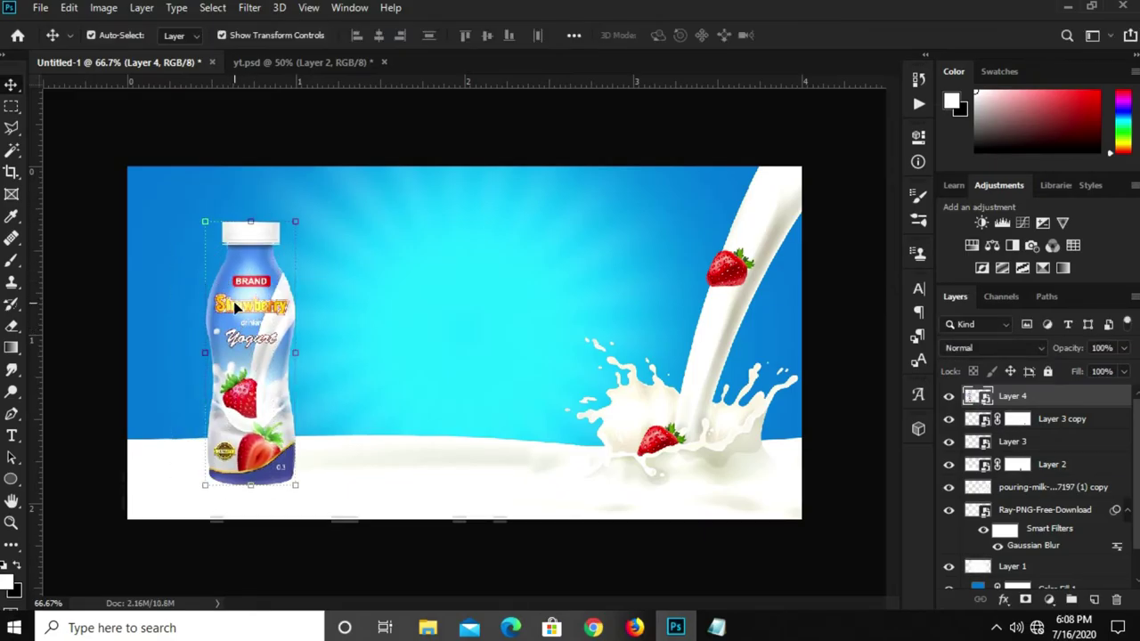
click(416, 212)
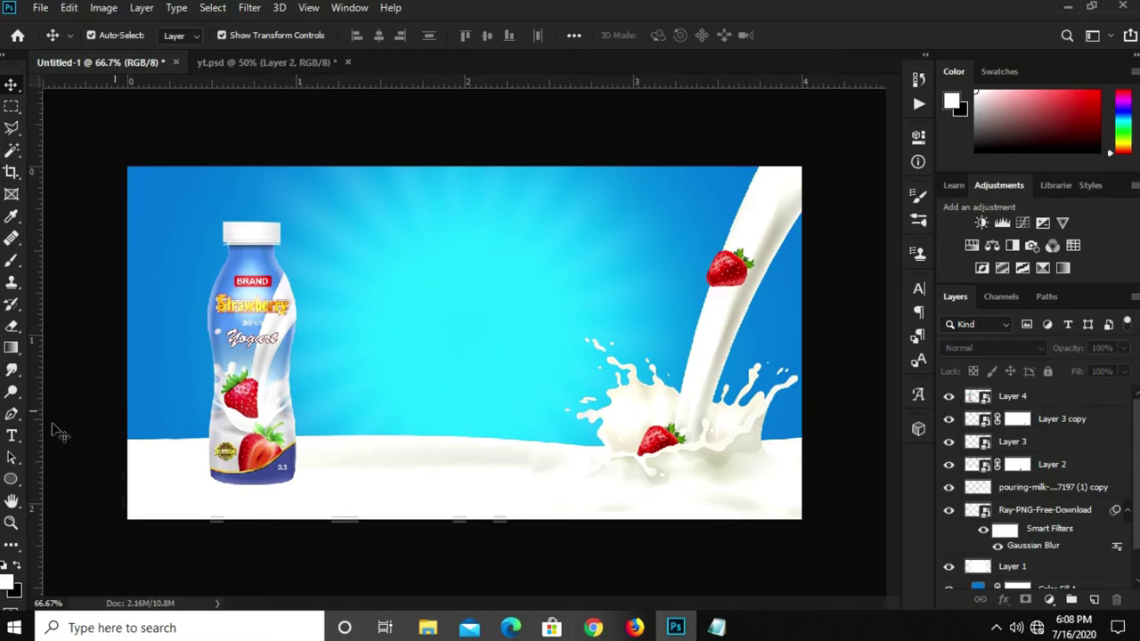
Select the Ellipse tool and set its fill to hex 0e7dcd copied from the colour notes
right_click(12, 481)
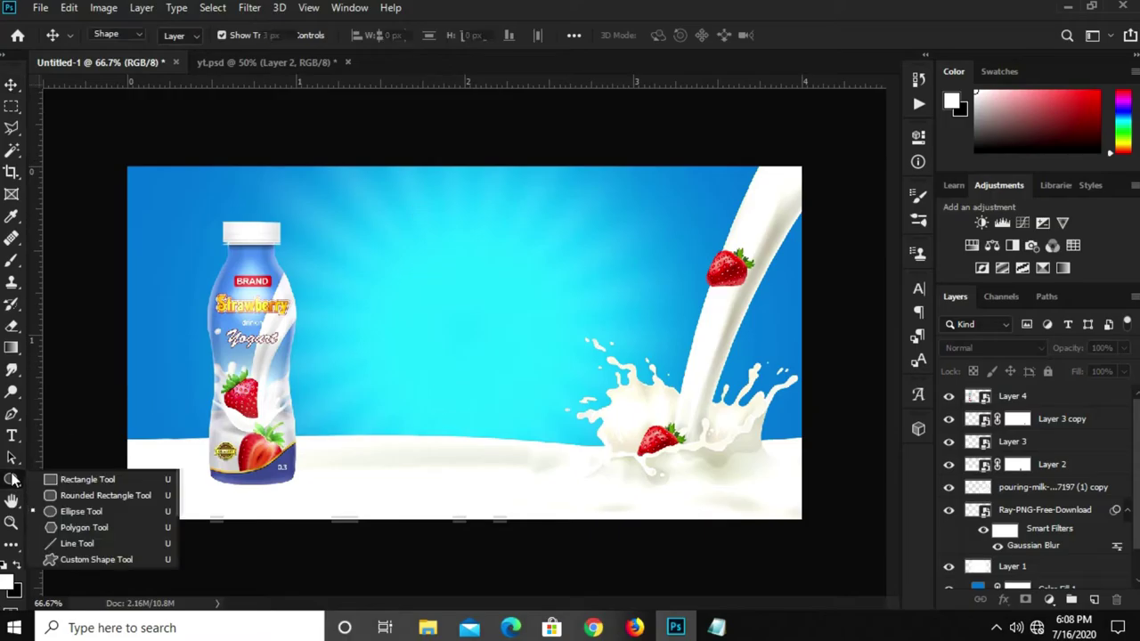
click(80, 515)
click(183, 36)
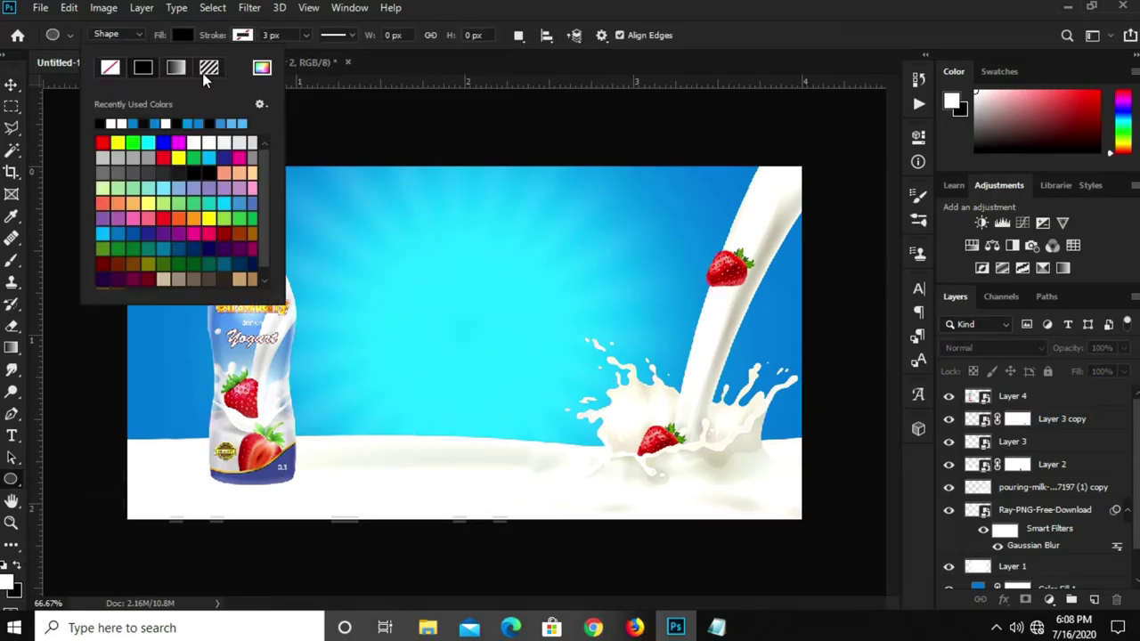
click(262, 67)
click(717, 628)
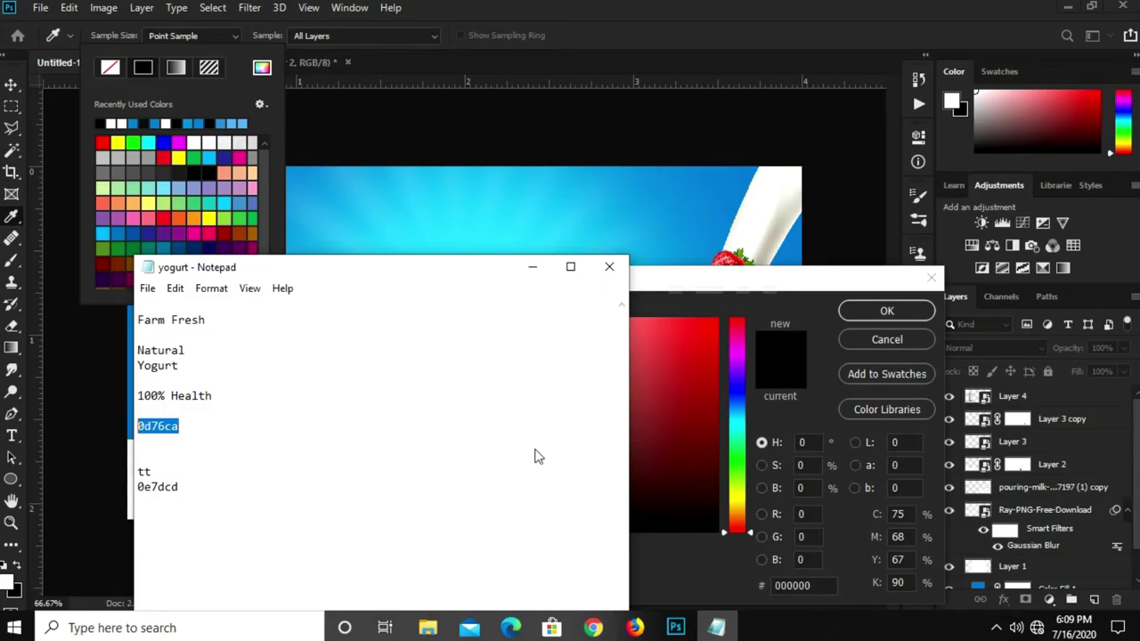
drag(183, 488, 134, 489)
right_click(144, 488)
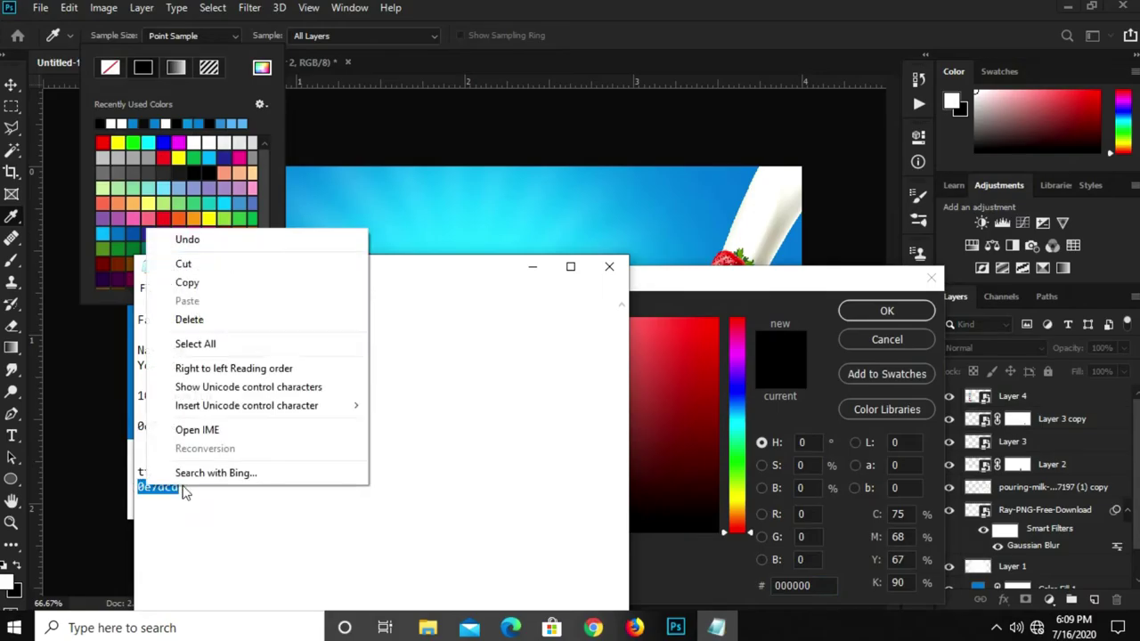
click(216, 283)
click(718, 591)
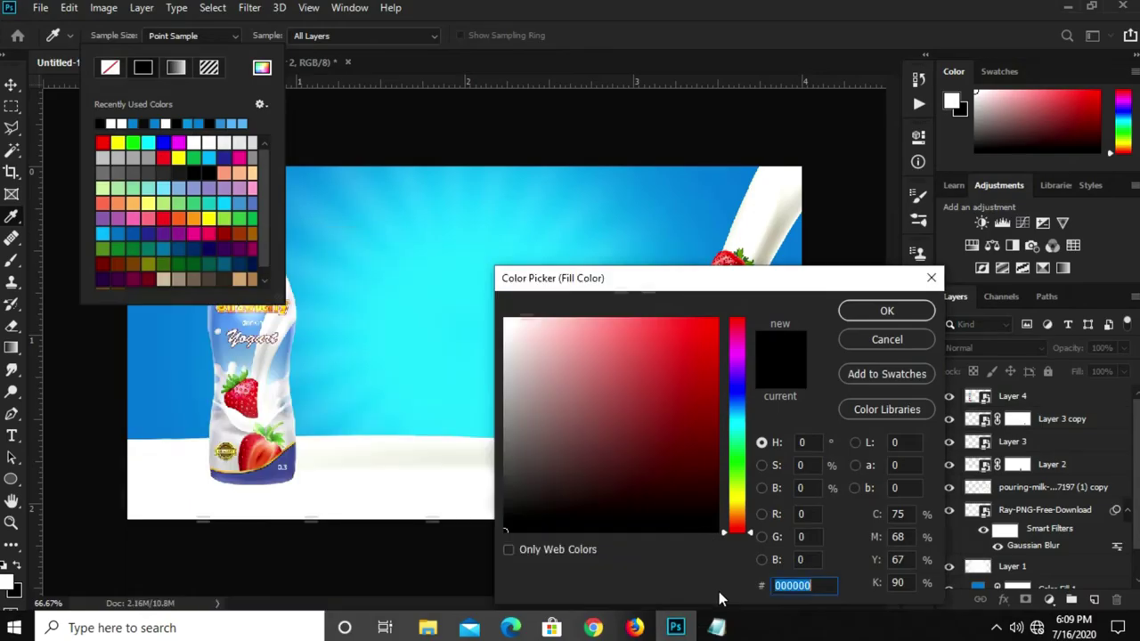
key(ctrl+v)
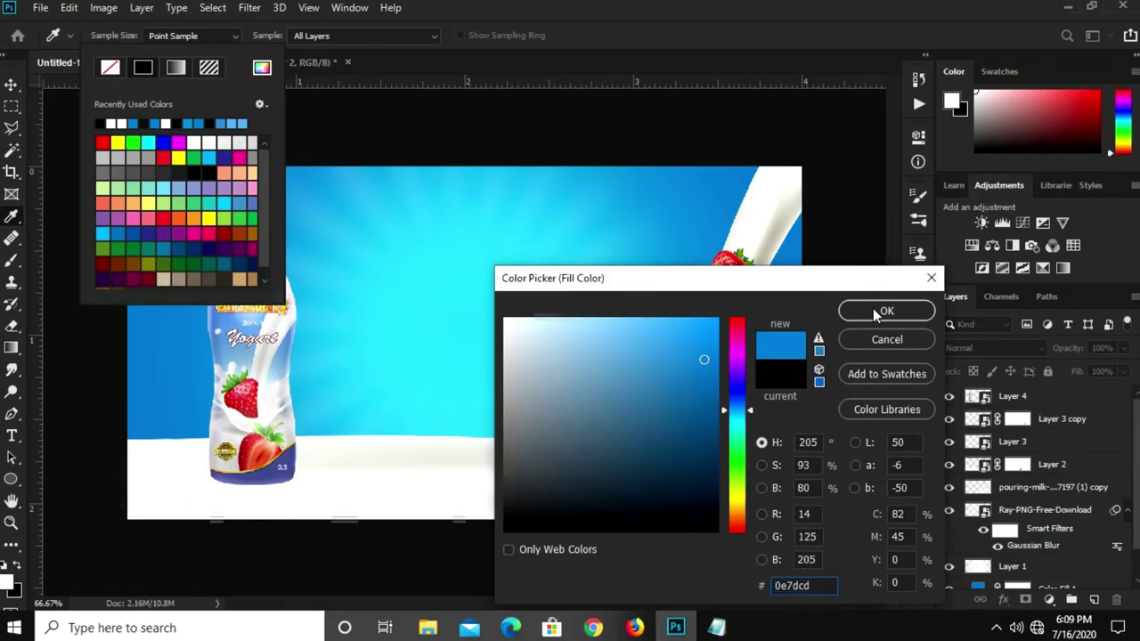
key(Return)
Draw a blue circle beside the milk splash, then raise and shrink it slightly
scroll(484, 348, up, 3)
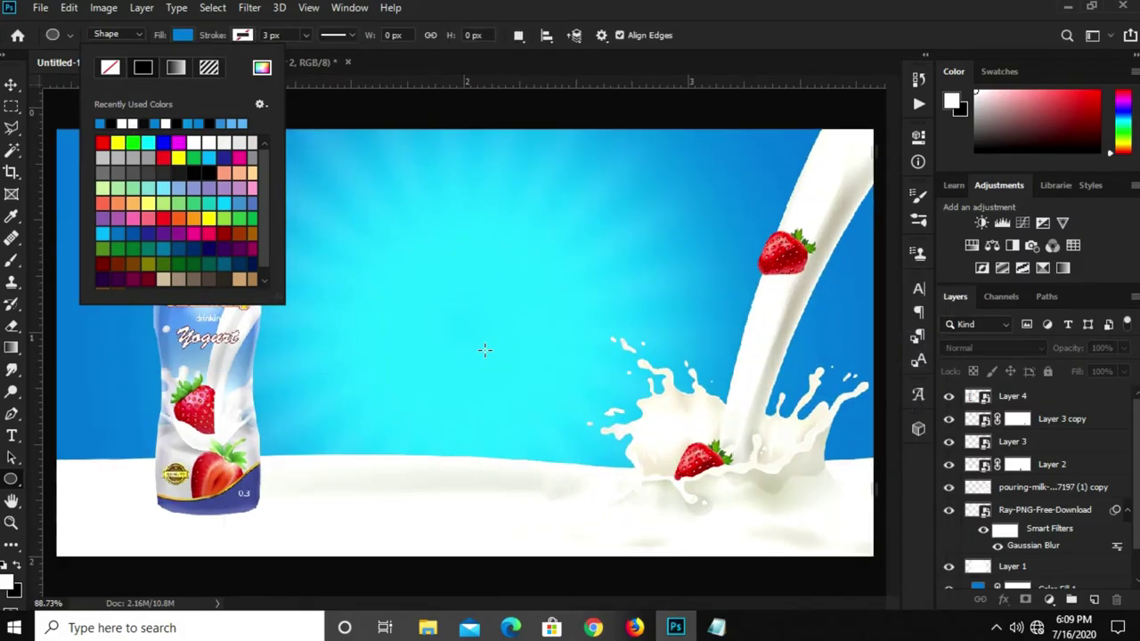
drag(448, 327, 538, 434)
drag(595, 482, 595, 480)
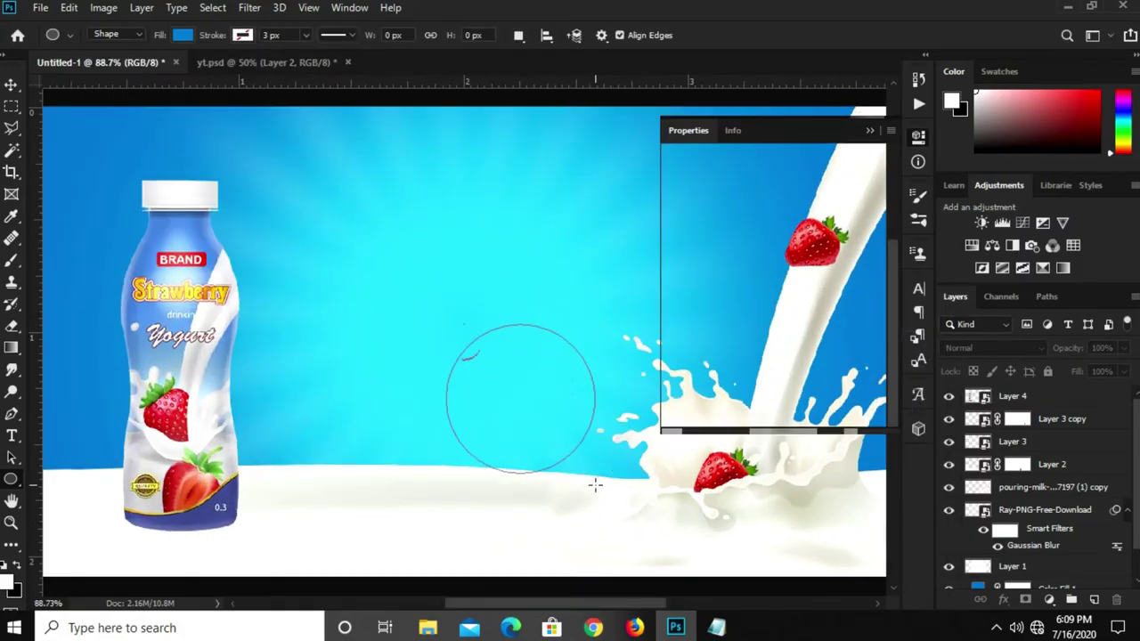
key(v)
drag(511, 389, 515, 367)
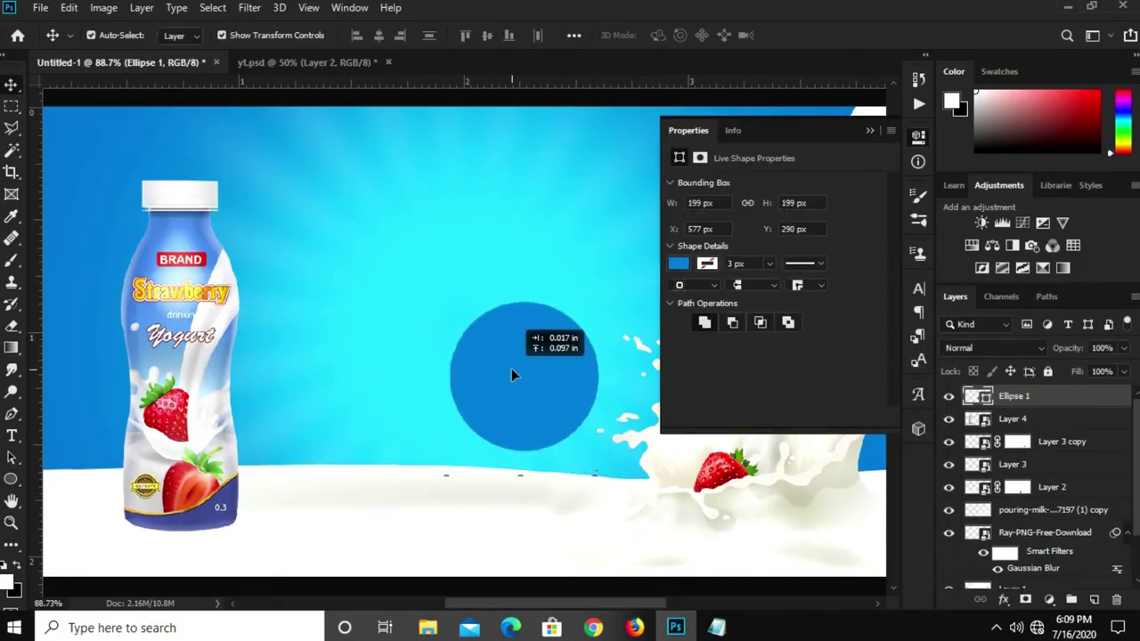
key(ctrl+t)
drag(522, 308, 523, 320)
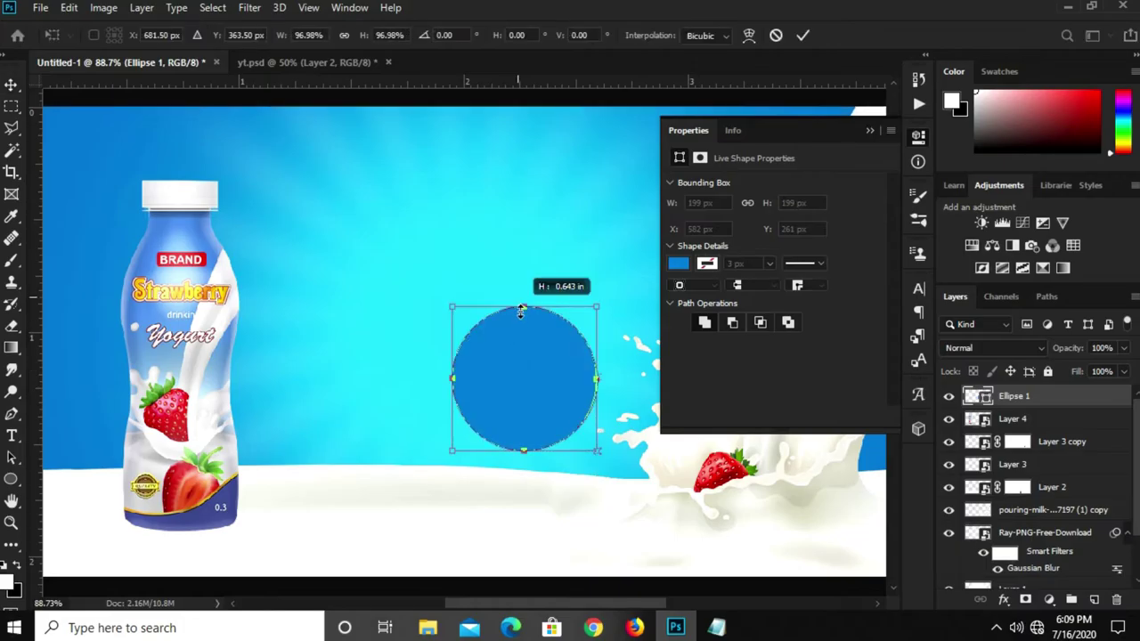
key(Return)
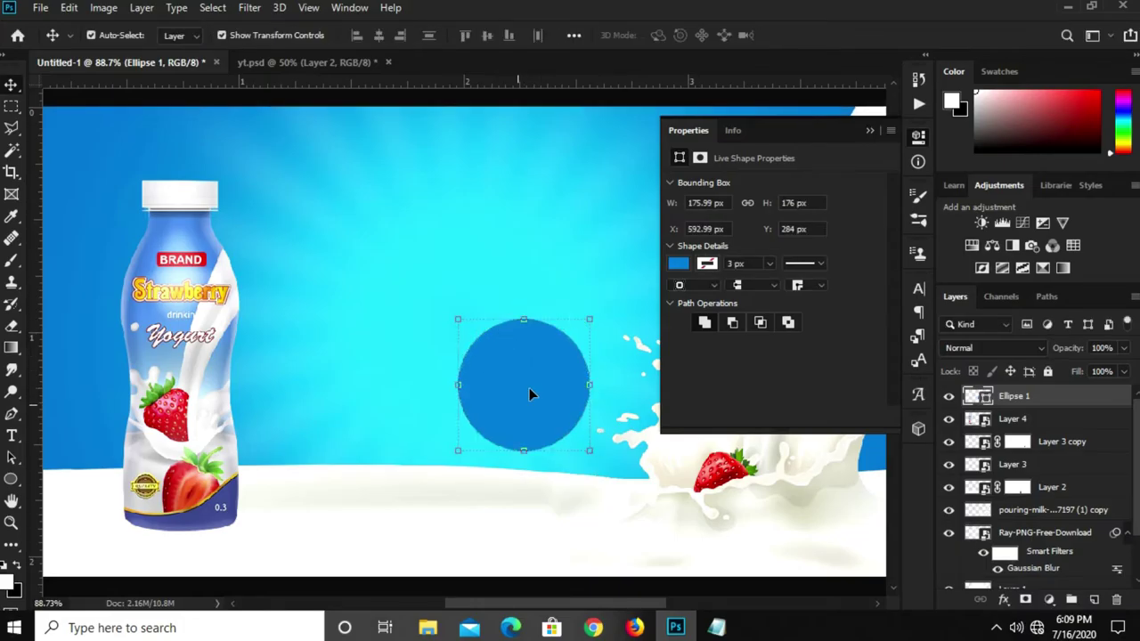
click(870, 132)
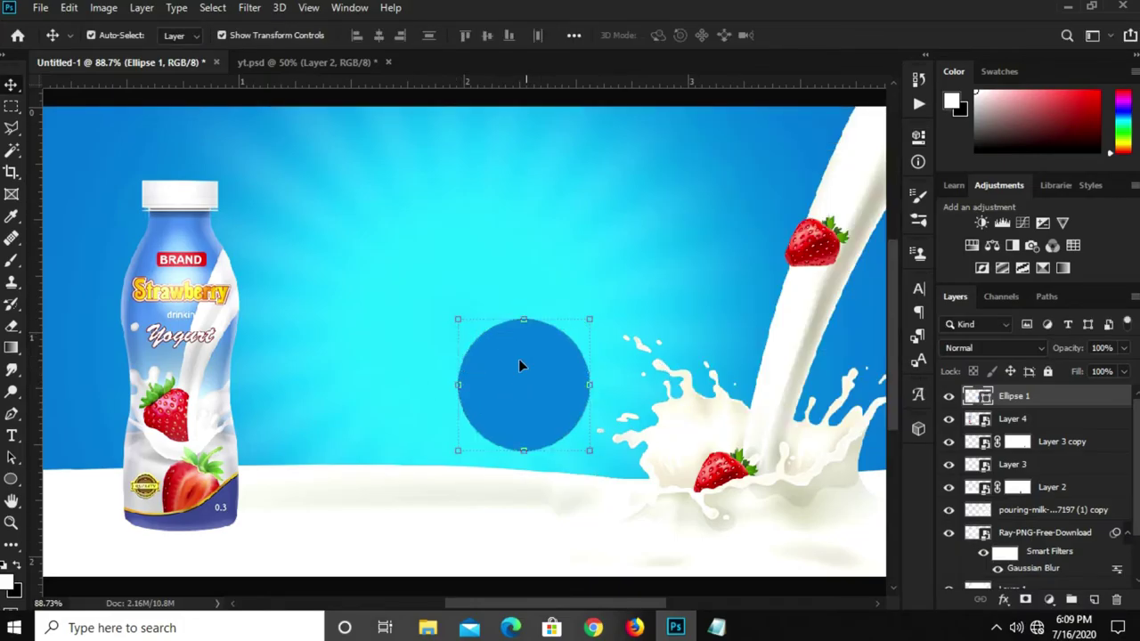
Duplicate the circle, scale the copy to about 78% and fill it white
key(ctrl+j)
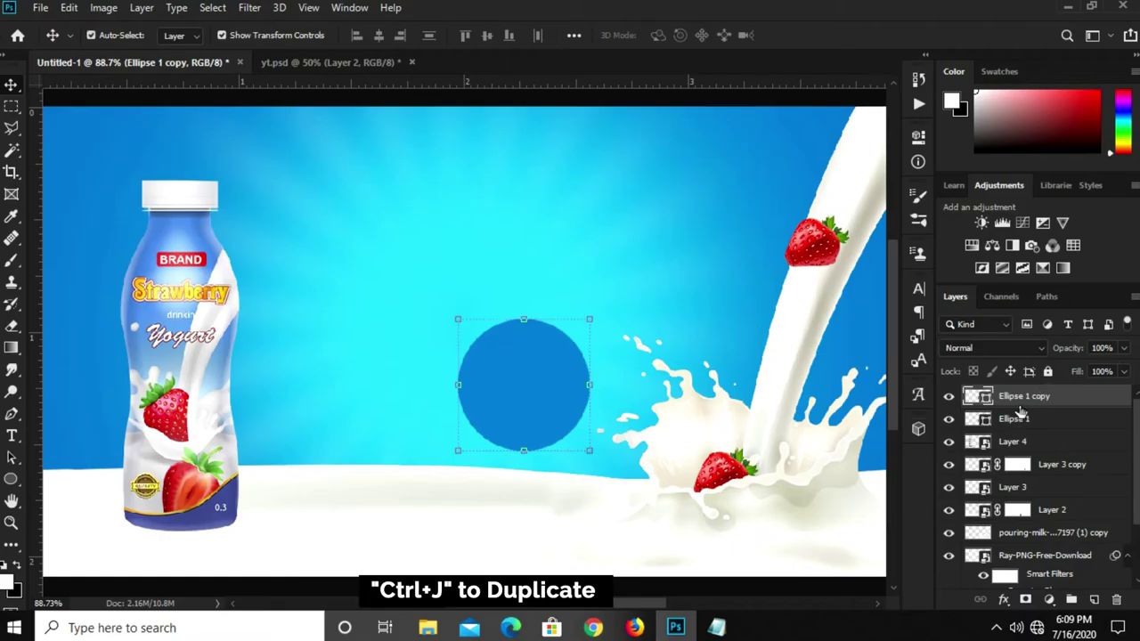
drag(589, 318, 581, 332)
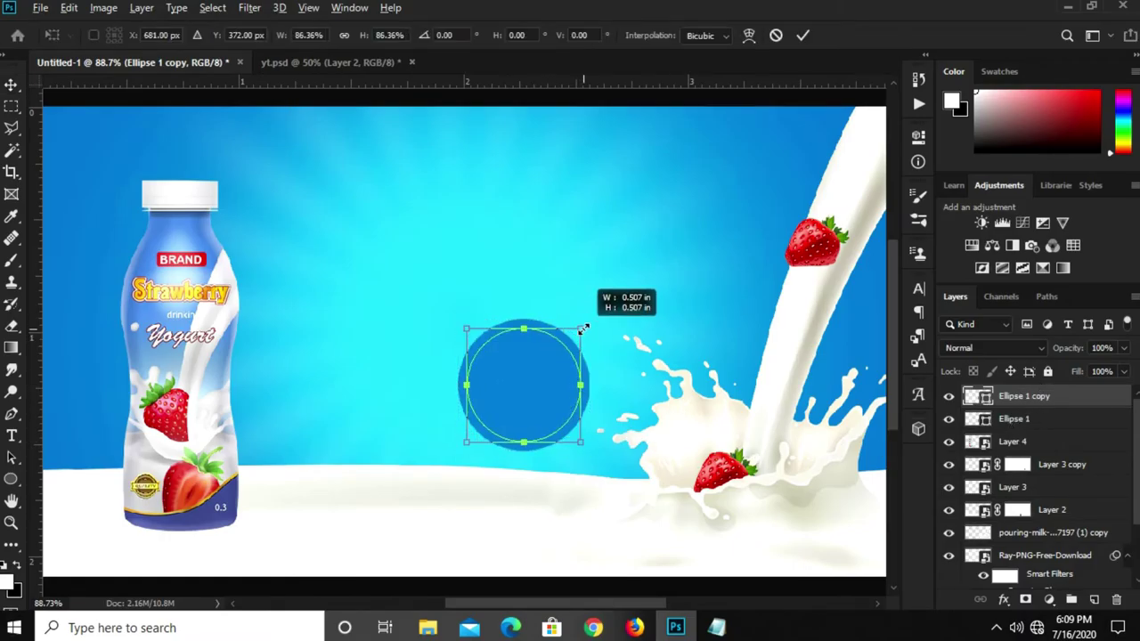
key(Return)
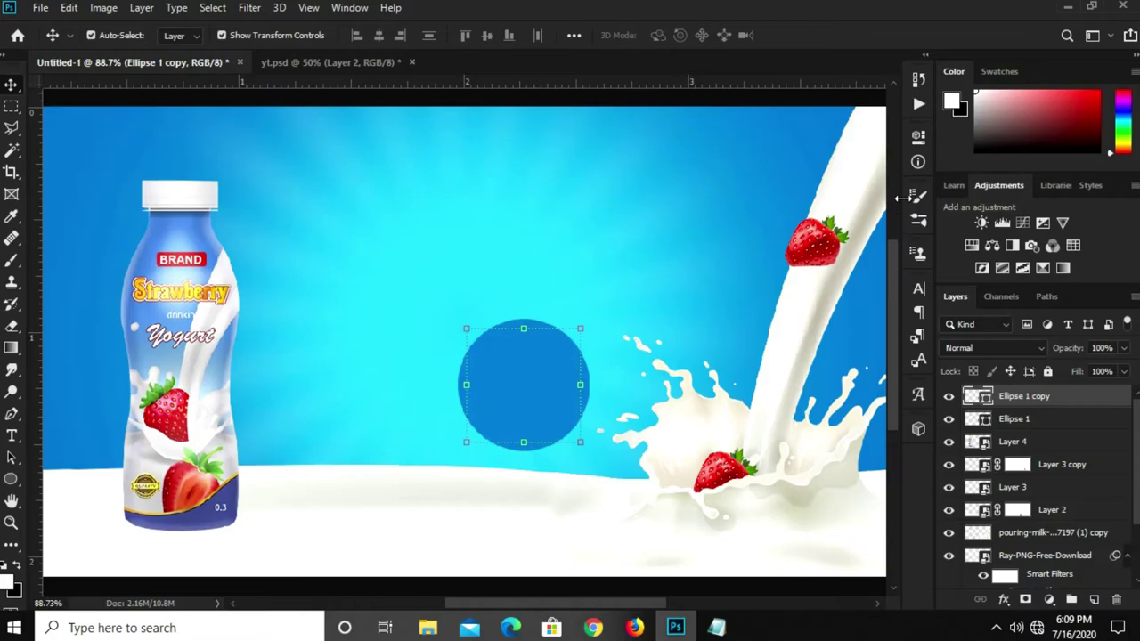
click(918, 136)
click(680, 263)
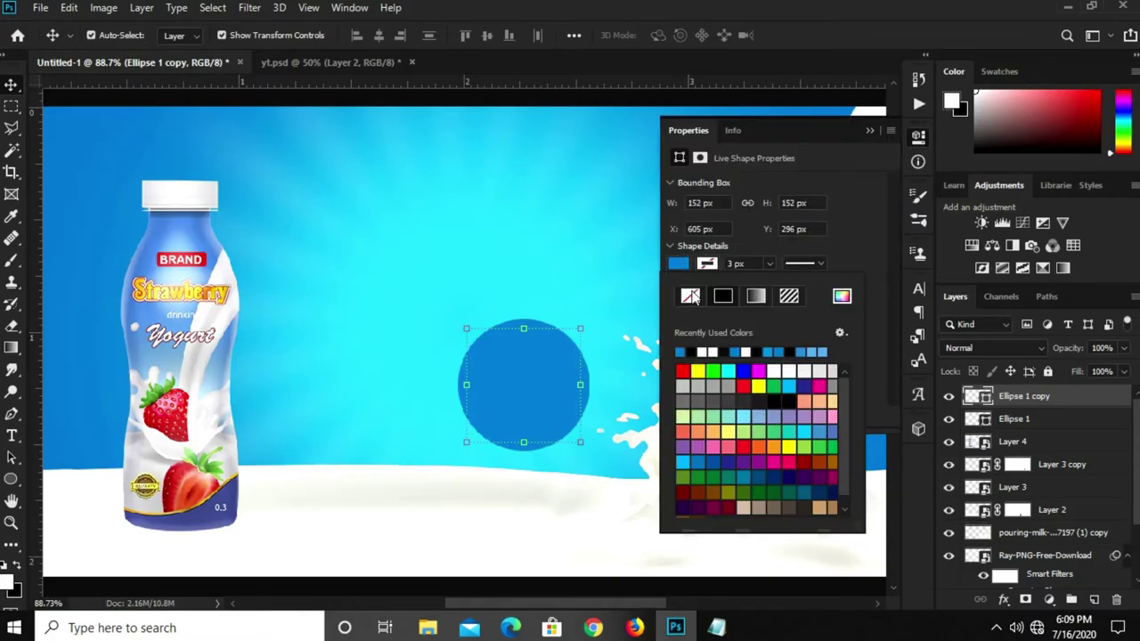
click(711, 351)
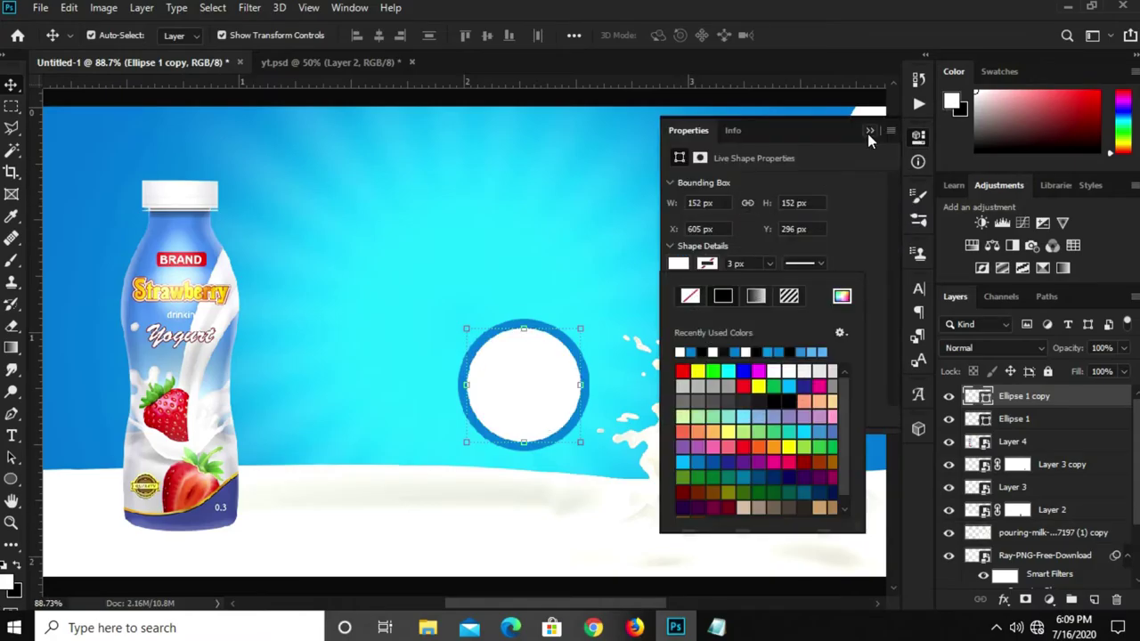
click(869, 132)
Reselect the white circle and make a slight transform adjustment to it
scroll(497, 358, down, 1)
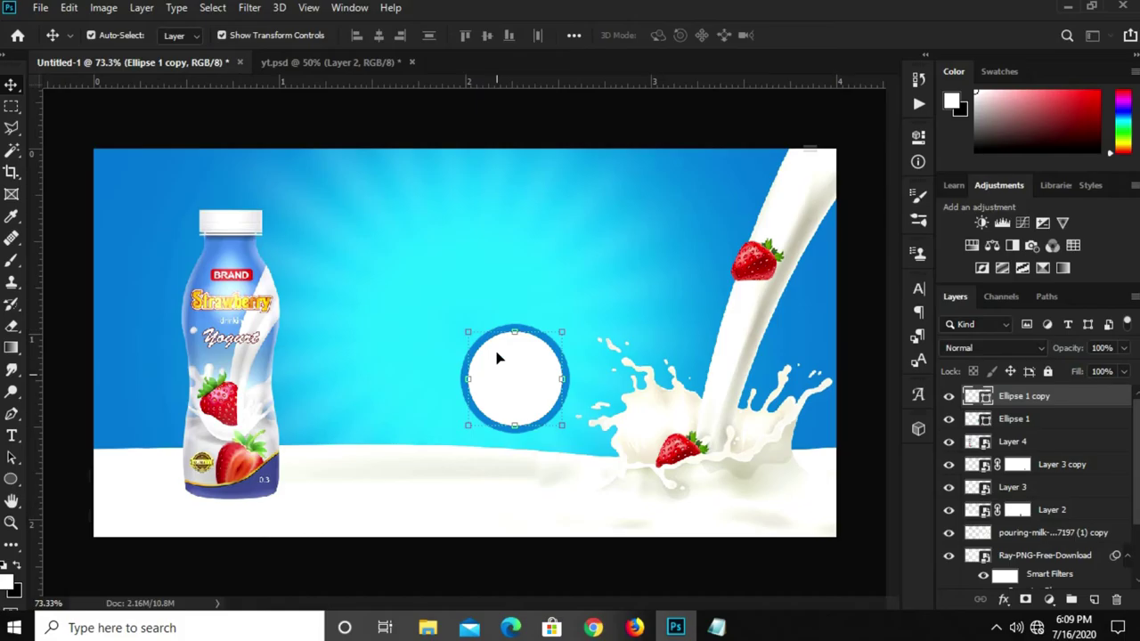
click(504, 540)
click(517, 366)
scroll(522, 369, up, 2)
key(ctrl+t)
drag(521, 321, 524, 321)
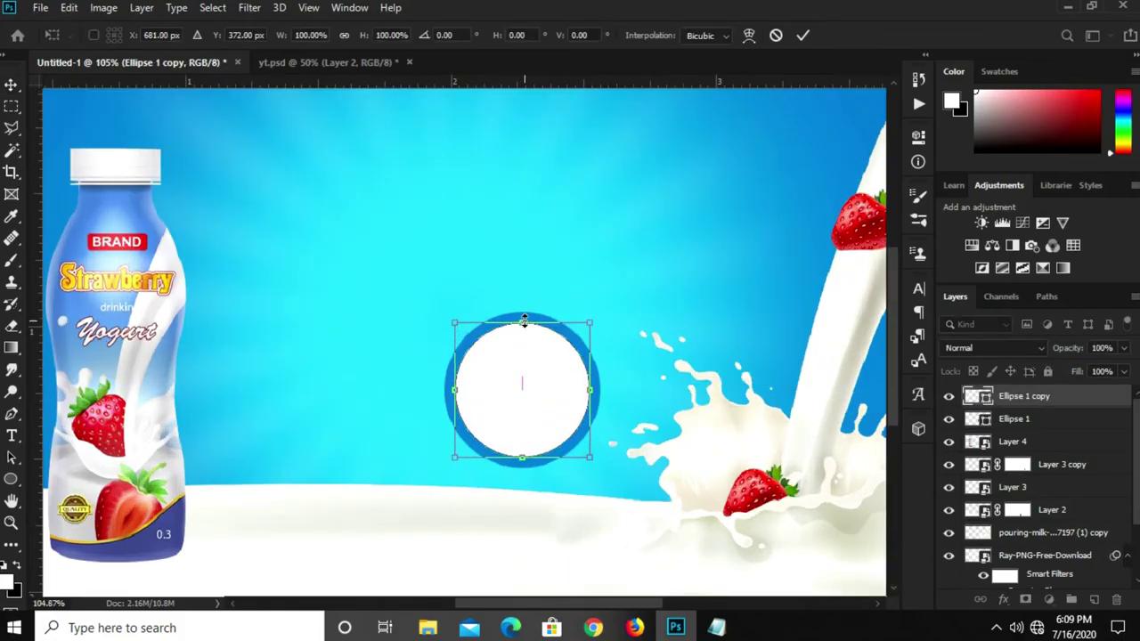
key(Return)
Hide the white circle copy and rasterize the blue Ellipse 1 layer
click(949, 396)
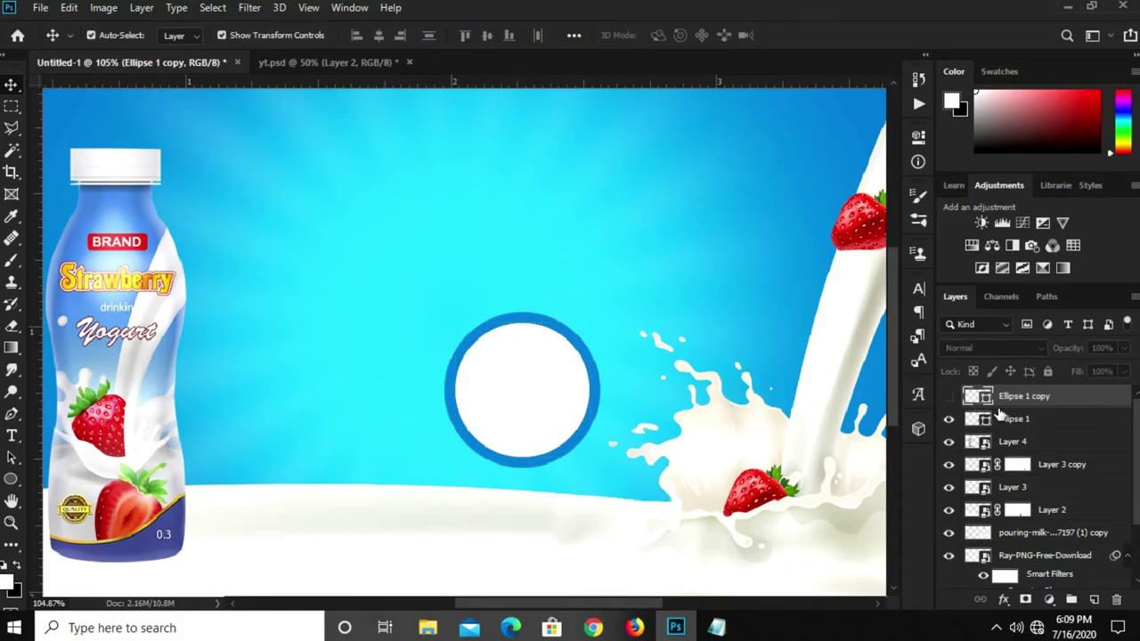
click(1009, 417)
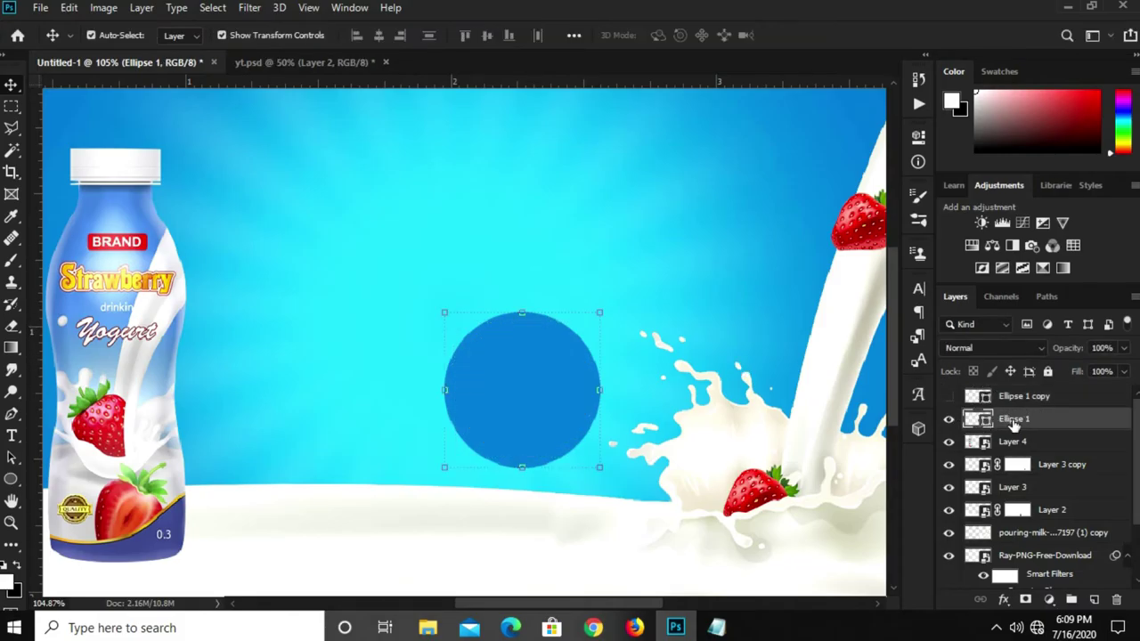
right_click(1014, 425)
click(820, 253)
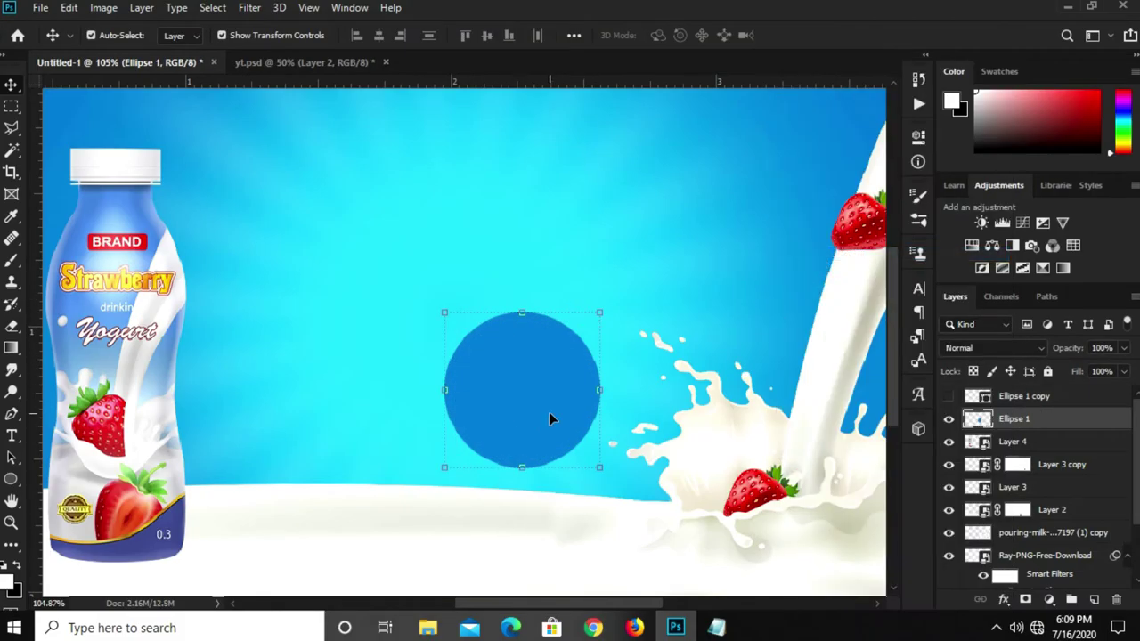
Select the blue circle's bottom slice with the Polygonal Lasso and cut it to a new layer
click(12, 128)
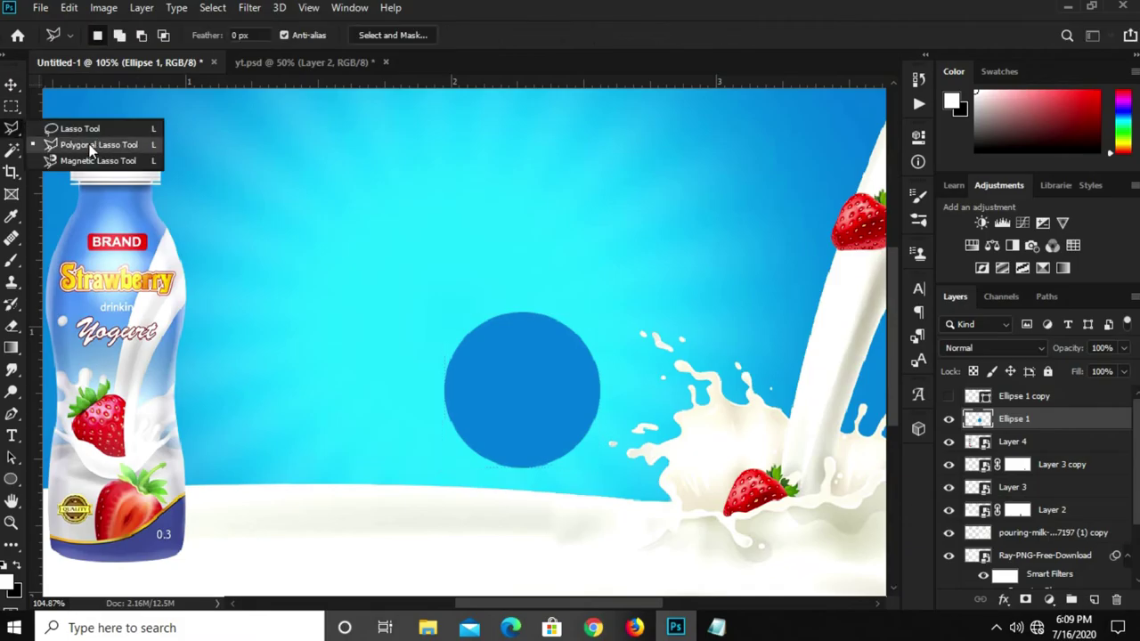
click(94, 148)
scroll(489, 472, up, 3)
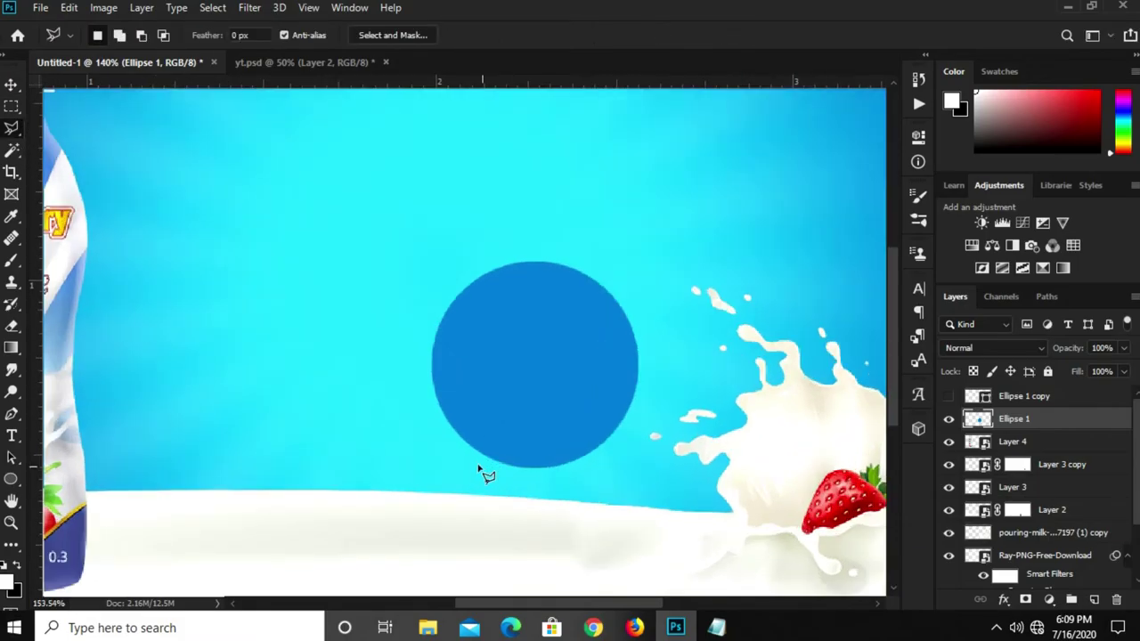
click(457, 433)
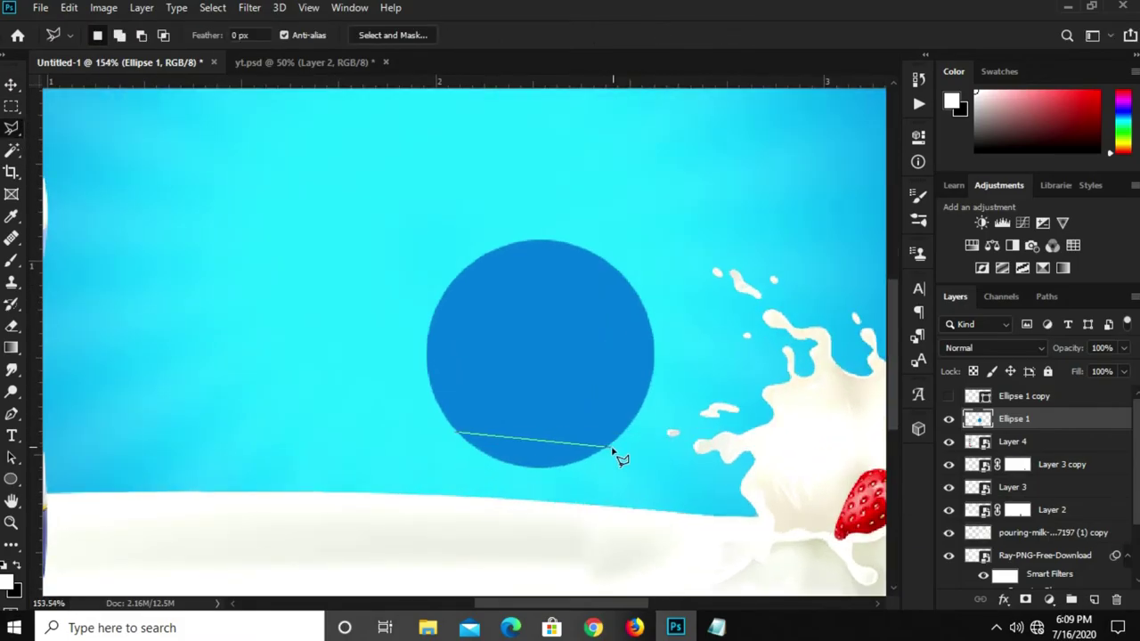
click(628, 441)
click(629, 504)
click(354, 497)
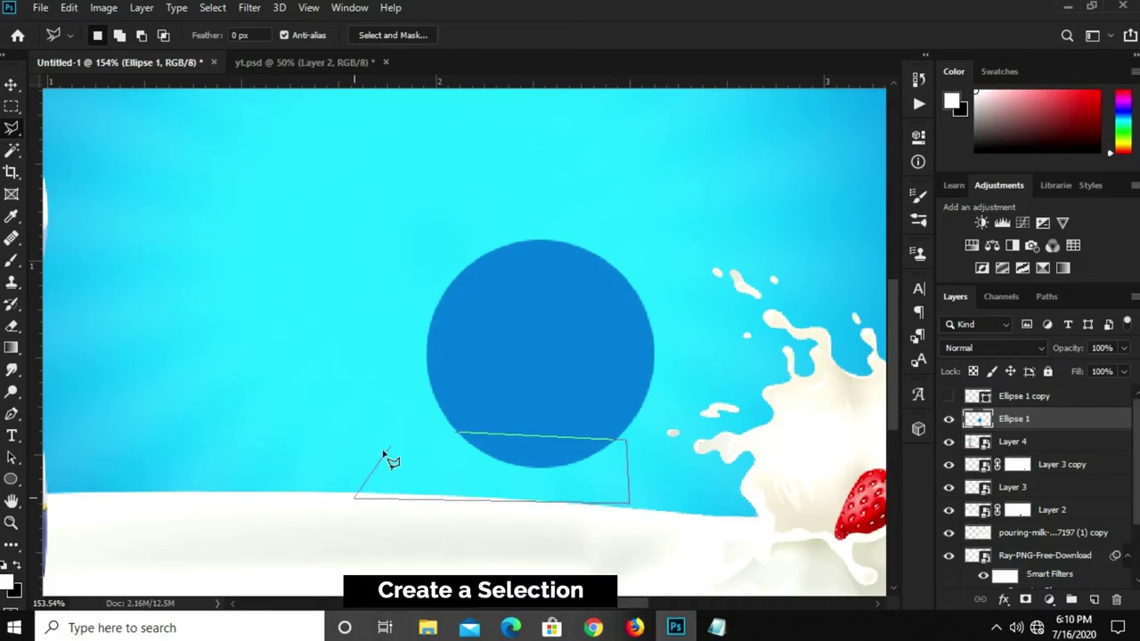
click(458, 437)
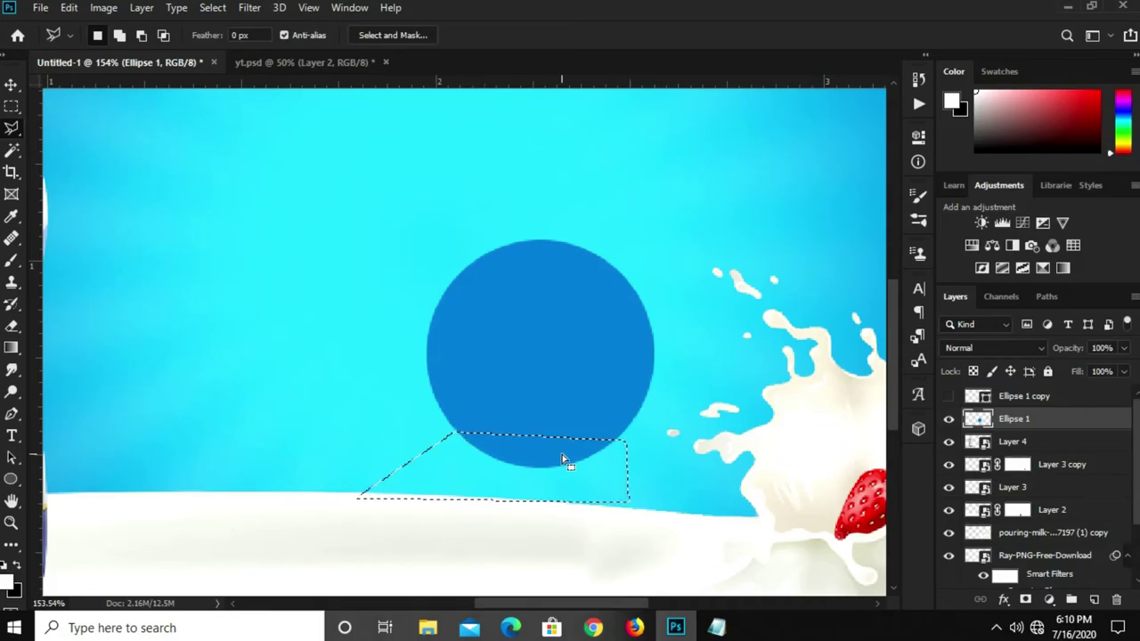
right_click(528, 458)
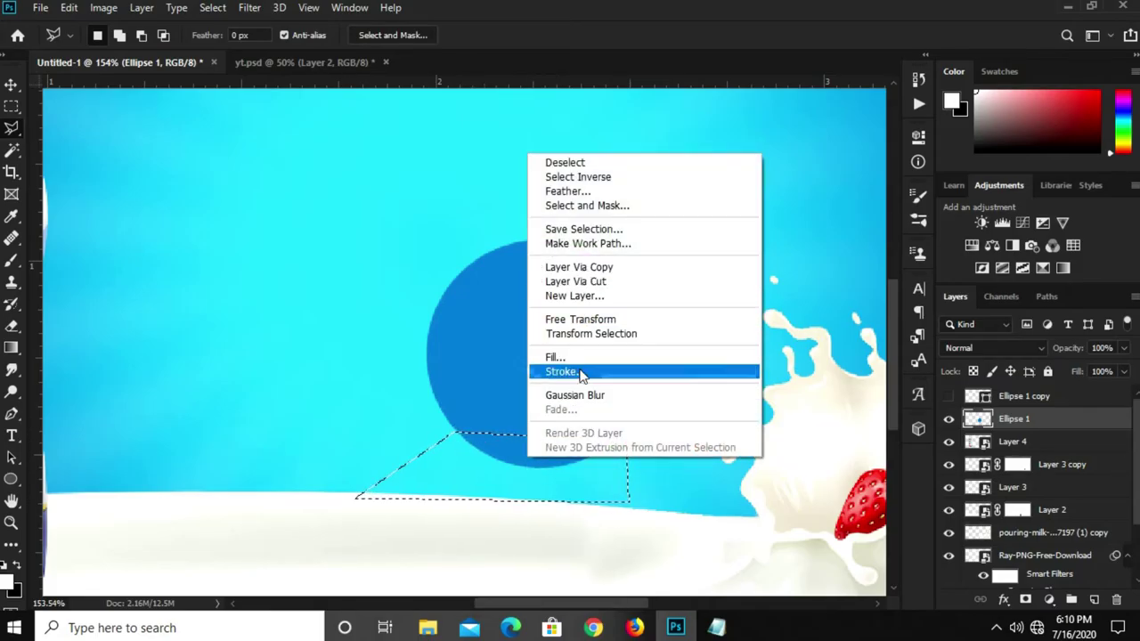
click(576, 282)
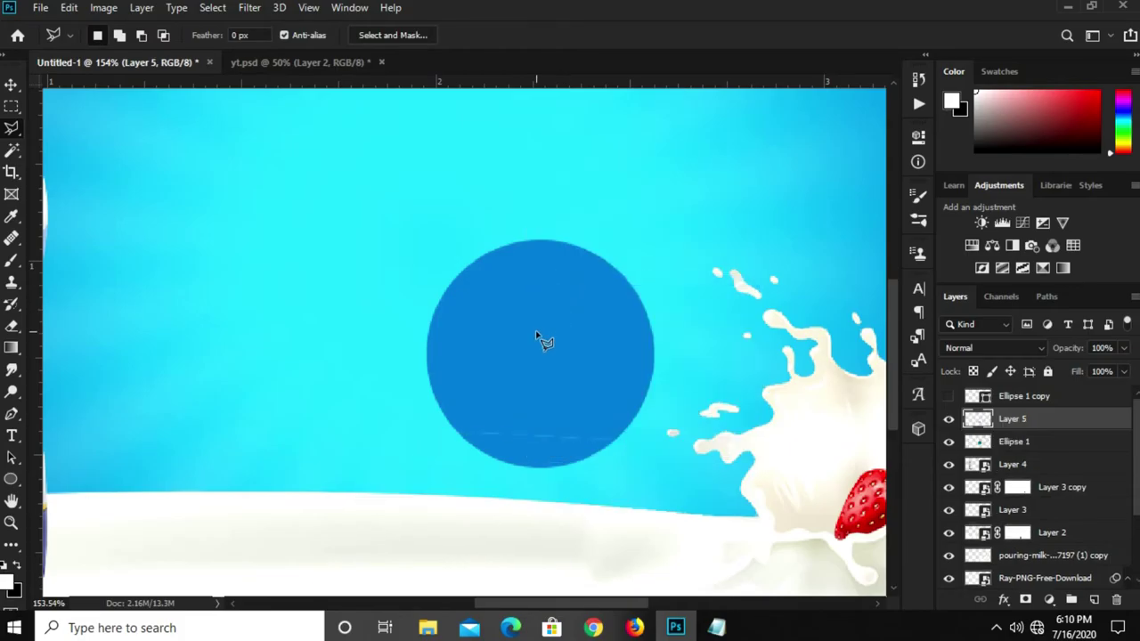
Rotate the cut slice 180° and nudge it up slightly
click(12, 84)
click(77, 87)
key(ctrl+t)
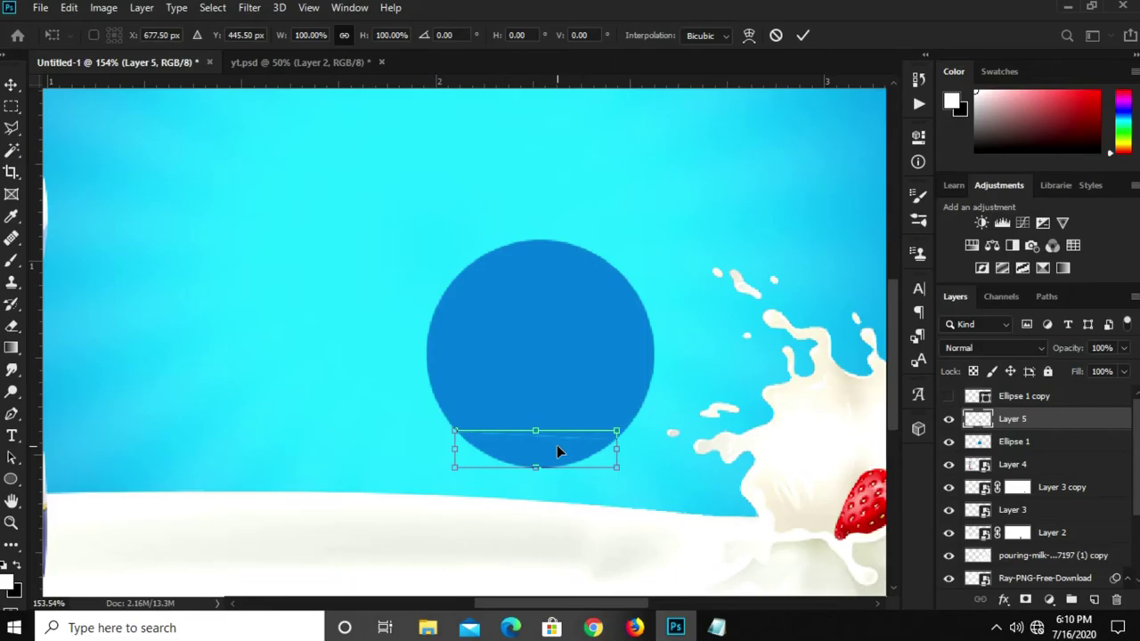
right_click(556, 444)
click(619, 374)
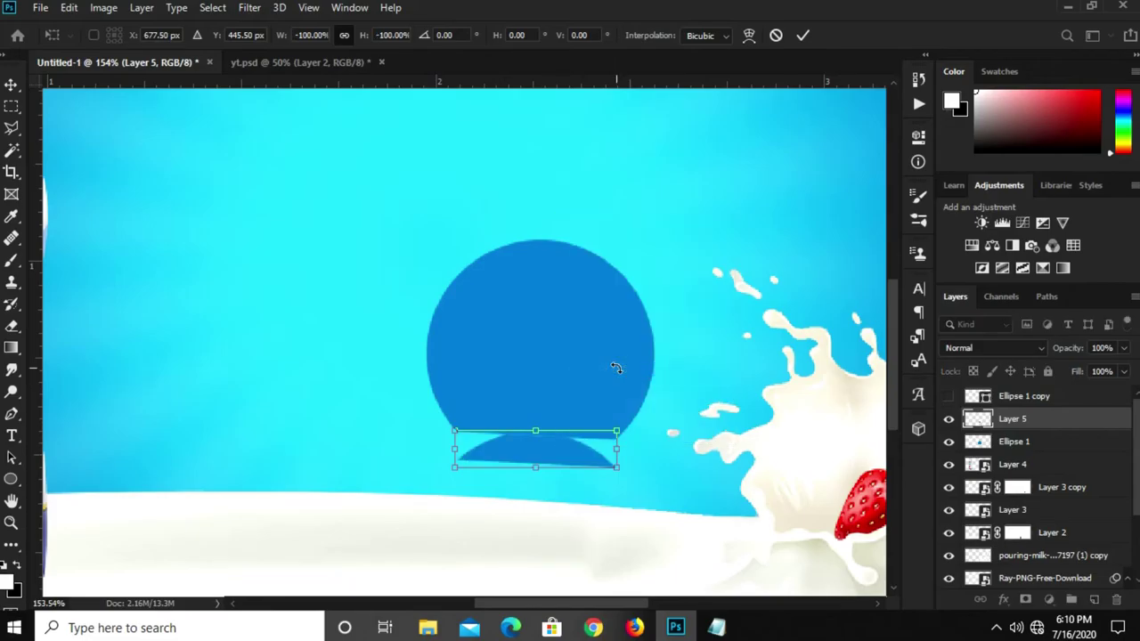
key(Up)
key(Up)
key(Up)
key(Up)
key(Up)
key(Up)
key(Up)
key(Up)
key(Up)
key(Up)
key(Up)
key(Up)
key(Up)
key(Up)
key(Up)
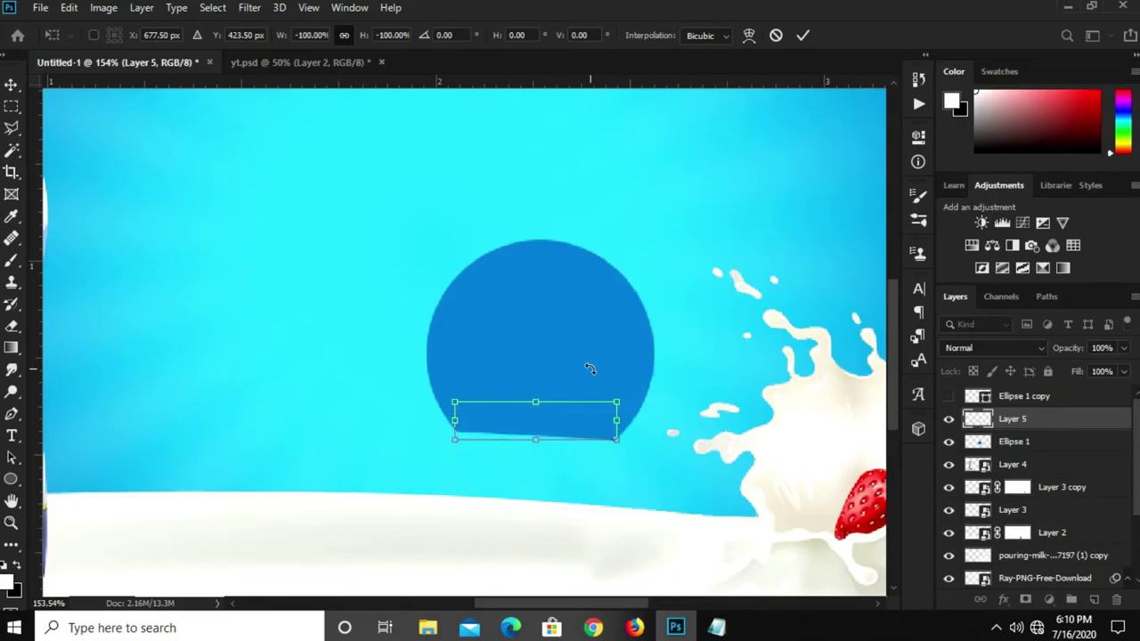
key(Return)
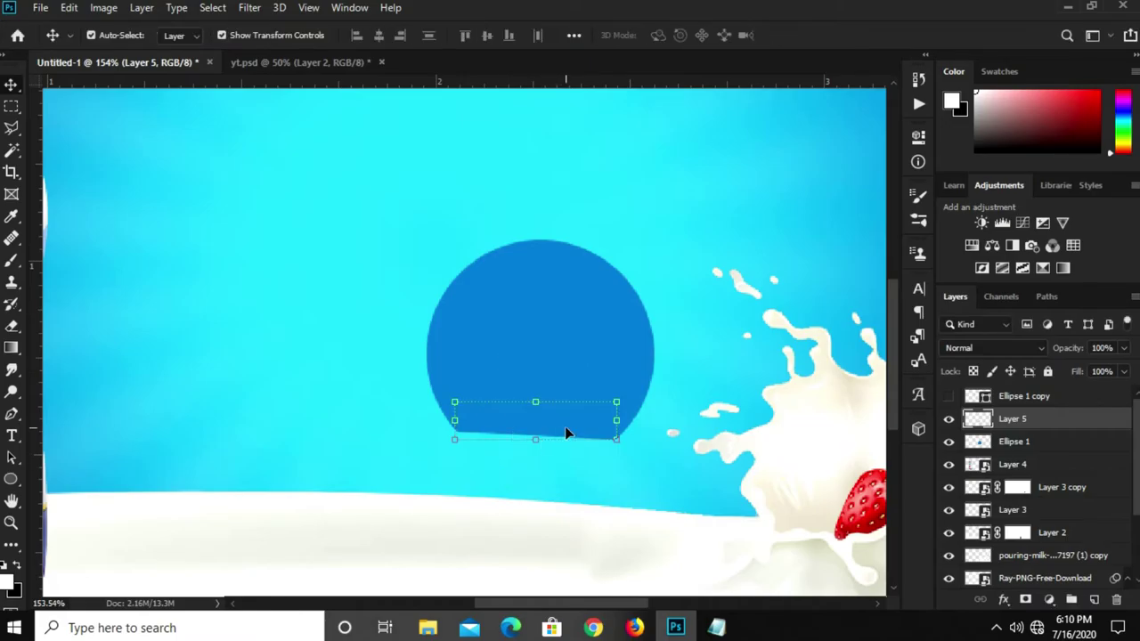
Give Layer 5 a drop shadow (angle -104°, spread 5, size 6 px), then show Ellipse 1 copy beneath it
click(1004, 600)
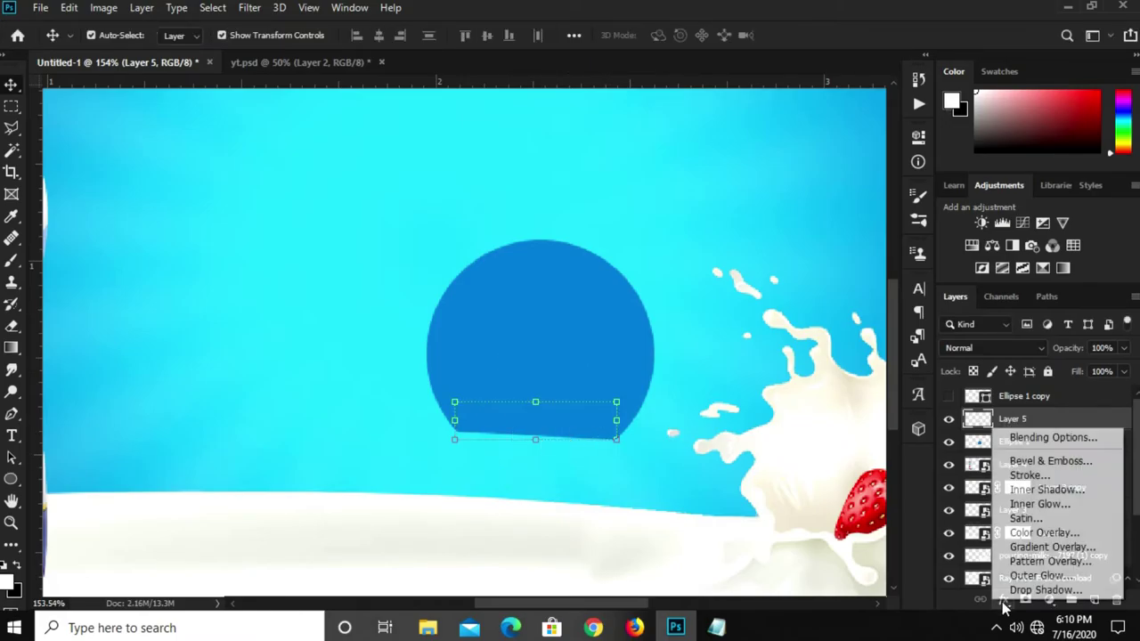
click(1026, 589)
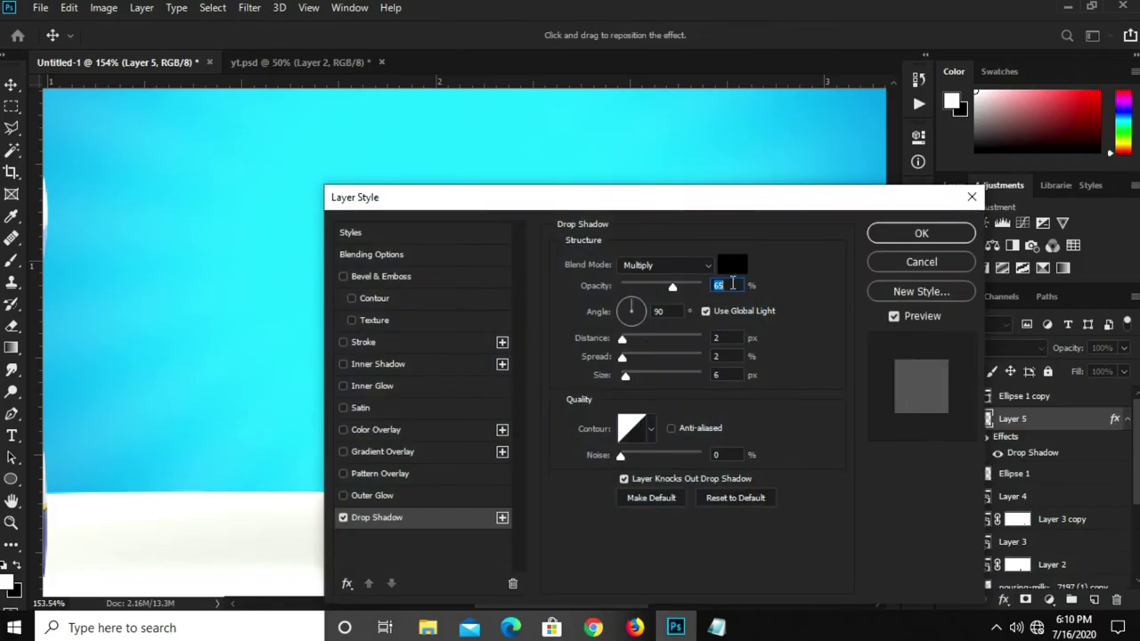
click(658, 311)
text(-1)
text(04)
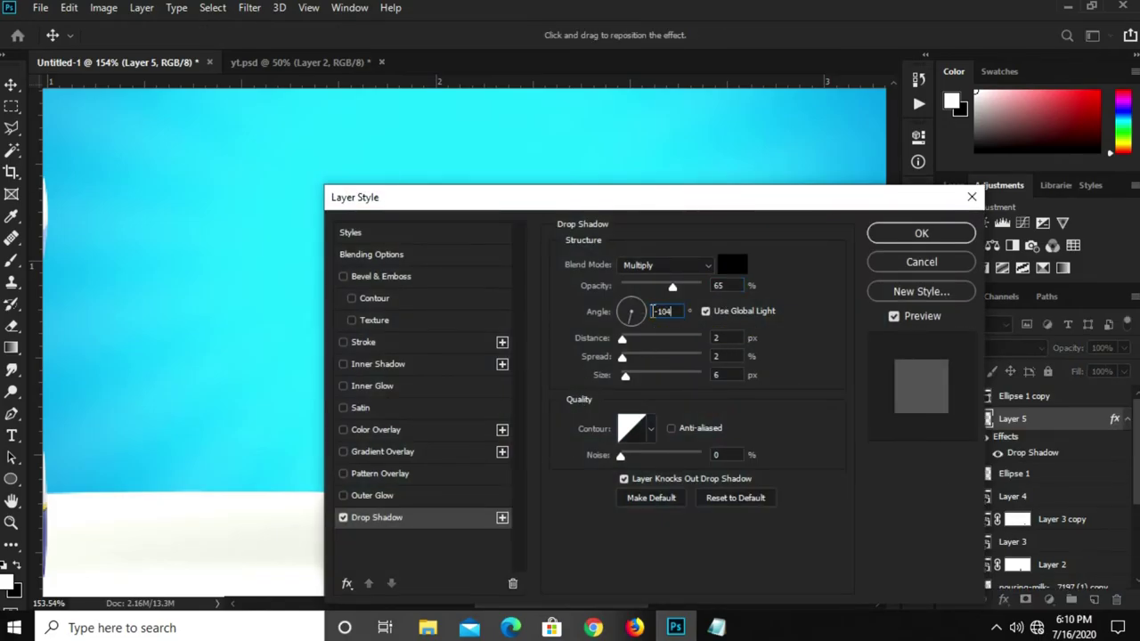
double_click(663, 311)
click(727, 338)
key(Tab)
key(Tab)
text(5)
double_click(726, 375)
text(6)
click(916, 238)
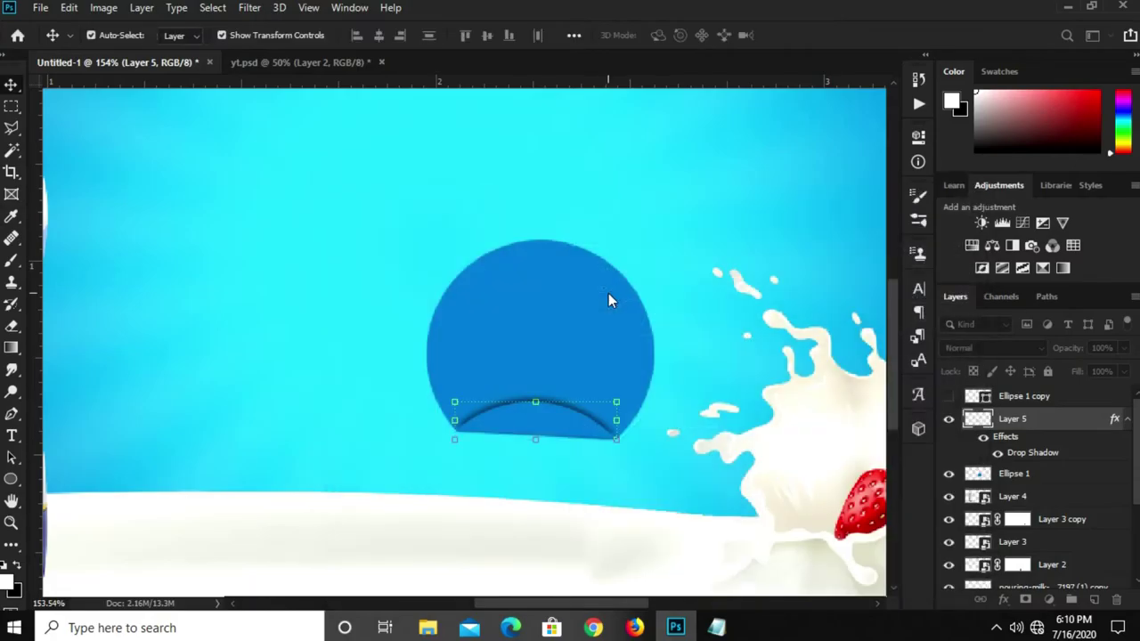
click(949, 396)
mouse_move(1040, 400)
mouse_down()
mouse_move(1046, 419)
mouse_move(1016, 459)
mouse_up()
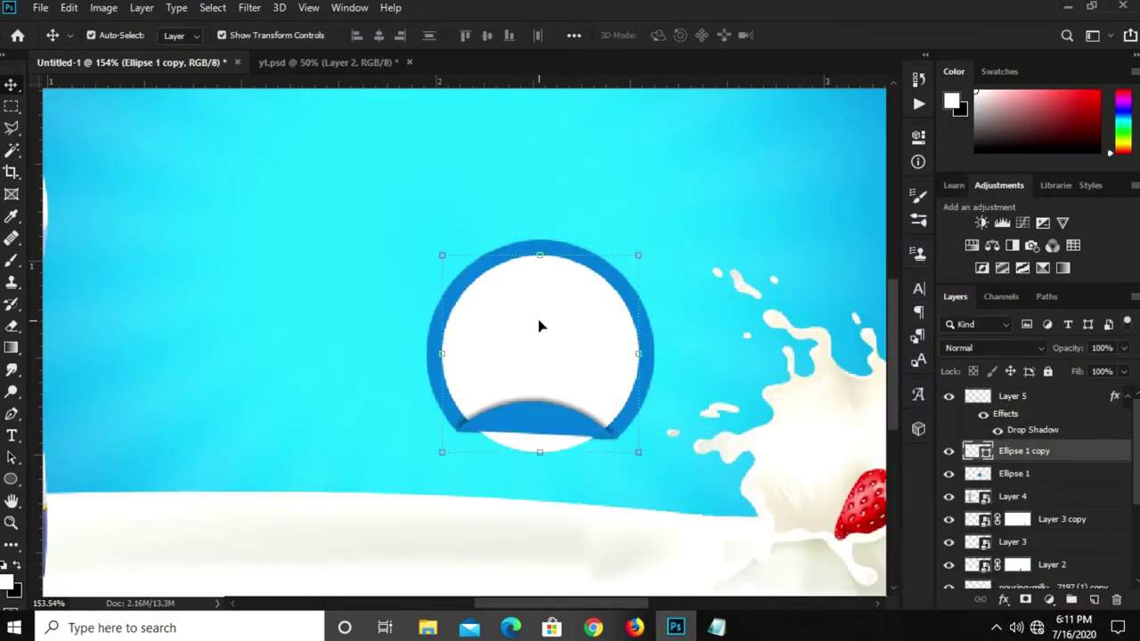
Rasterize Ellipse 1 copy and delete its bottom with a polygonal lasso selection
right_click(1033, 454)
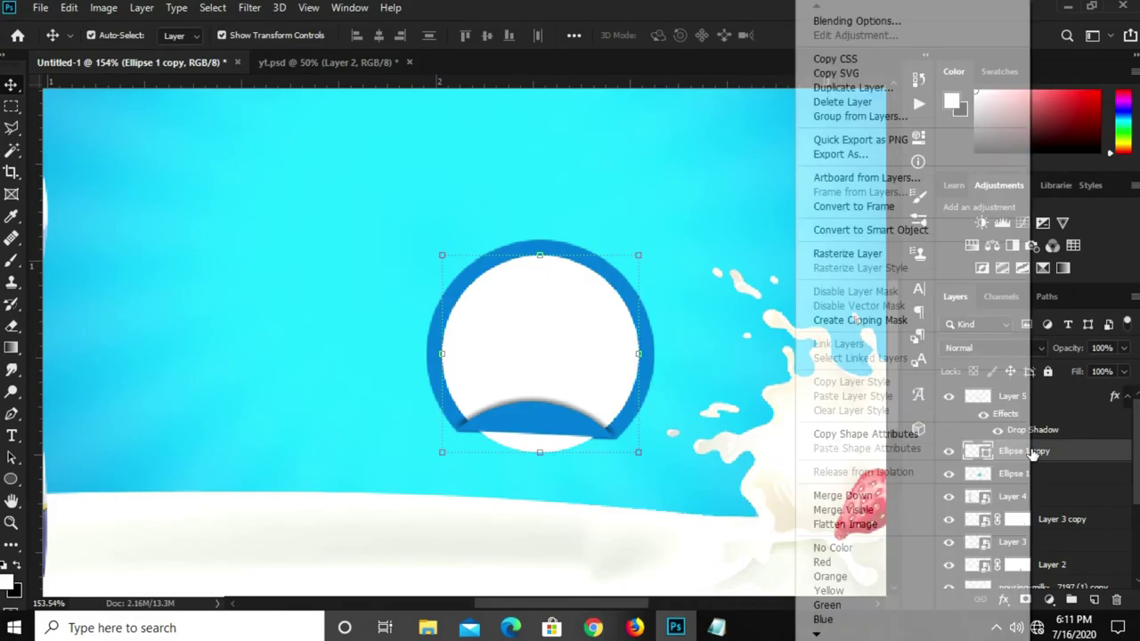
click(837, 259)
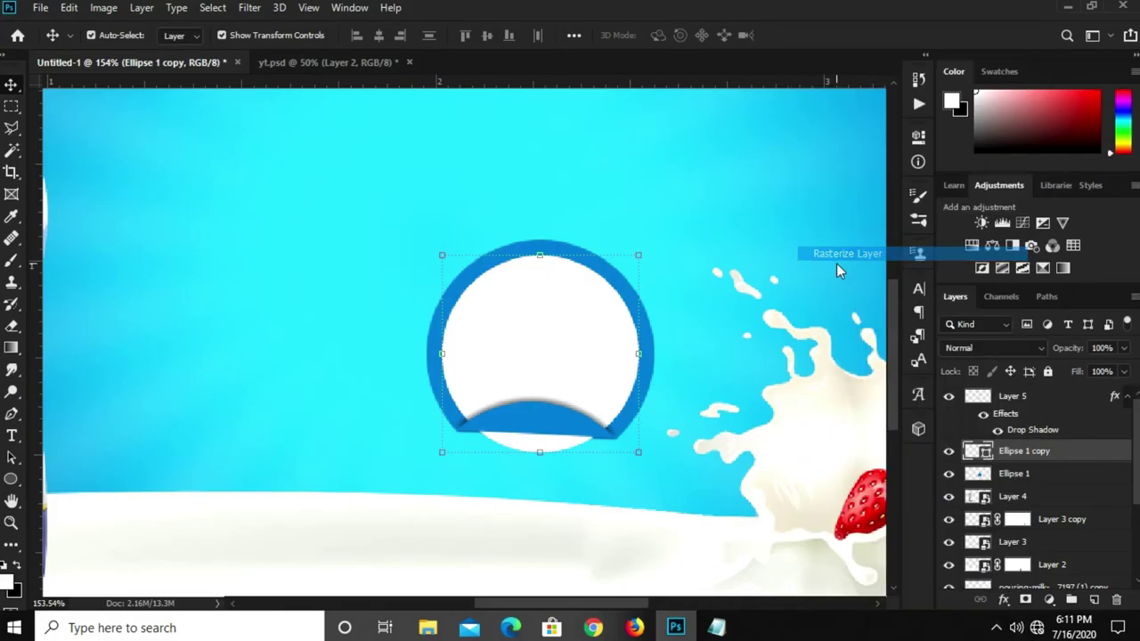
right_click(11, 128)
click(98, 145)
click(459, 436)
click(484, 422)
click(606, 433)
click(619, 444)
click(590, 482)
click(423, 486)
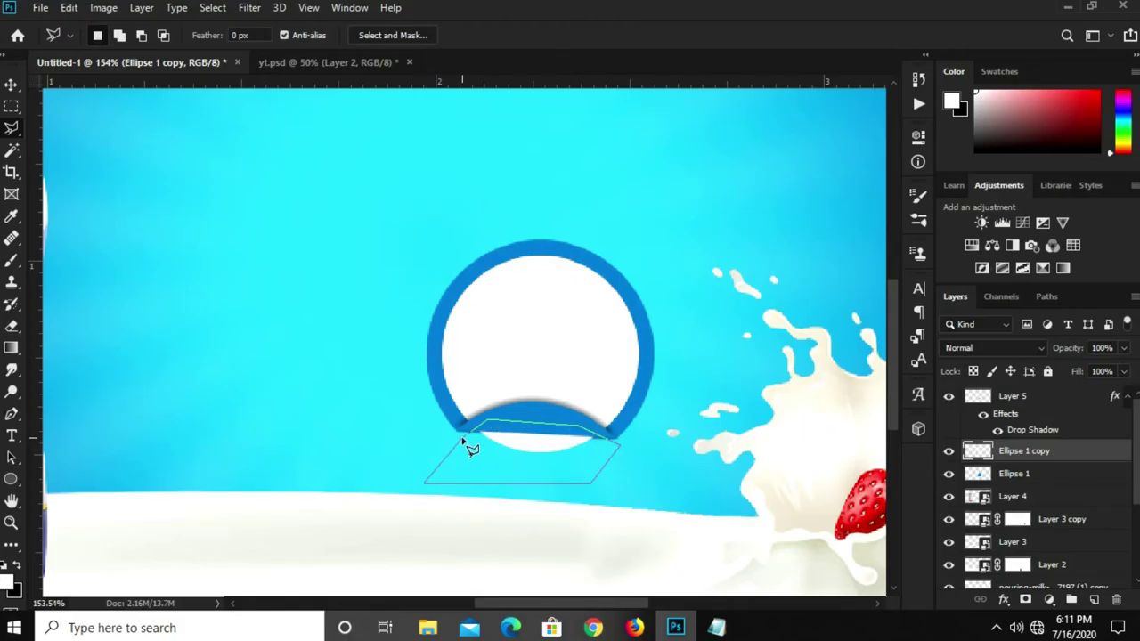
click(460, 441)
key(Delete)
key(ctrl+d)
key(v)
Group Ellipse 1, Layer 5 and Ellipse 1 copy together
click(783, 440)
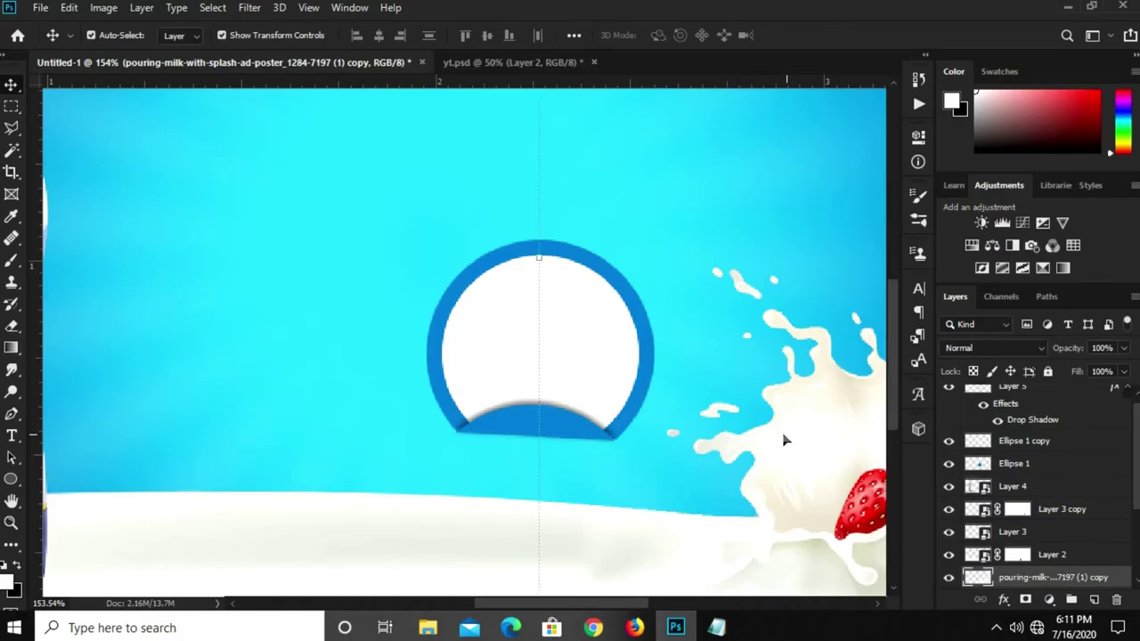
click(1028, 465)
scroll(1023, 464, up, 1)
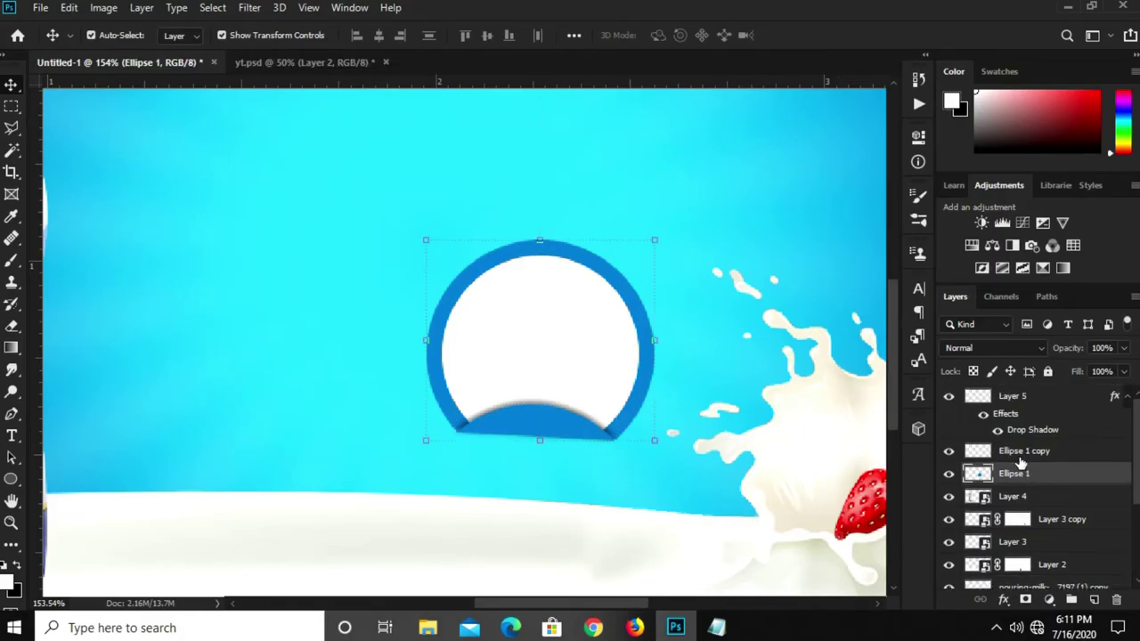
shift+click(1024, 405)
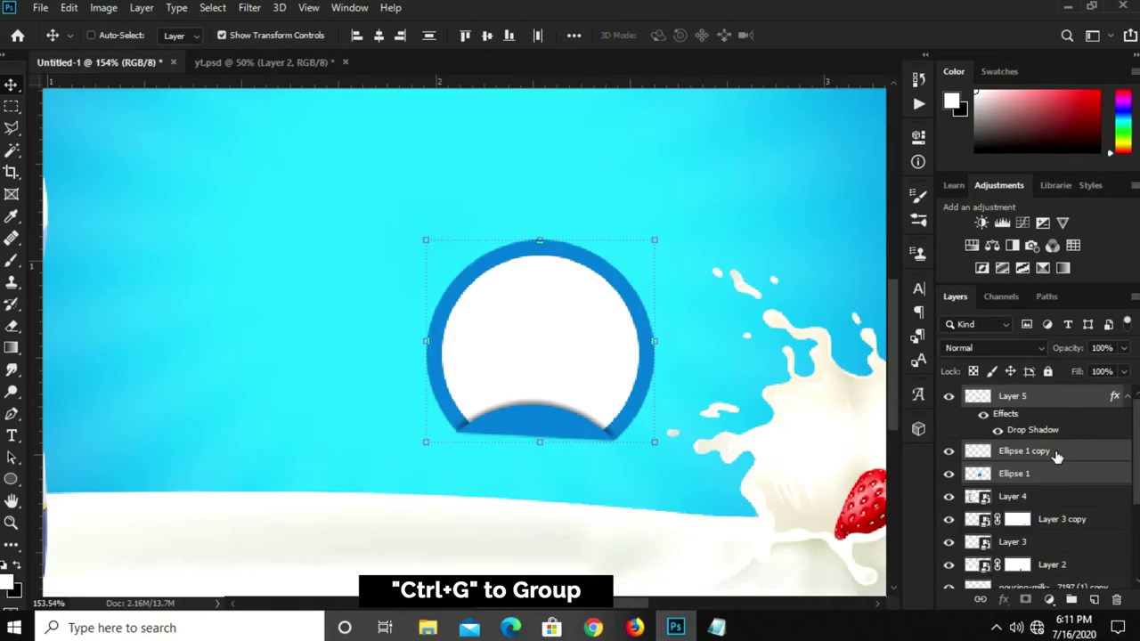
key(ctrl+g)
Hide Group 1 and bring the yt.psd milk splash into the banner
click(948, 396)
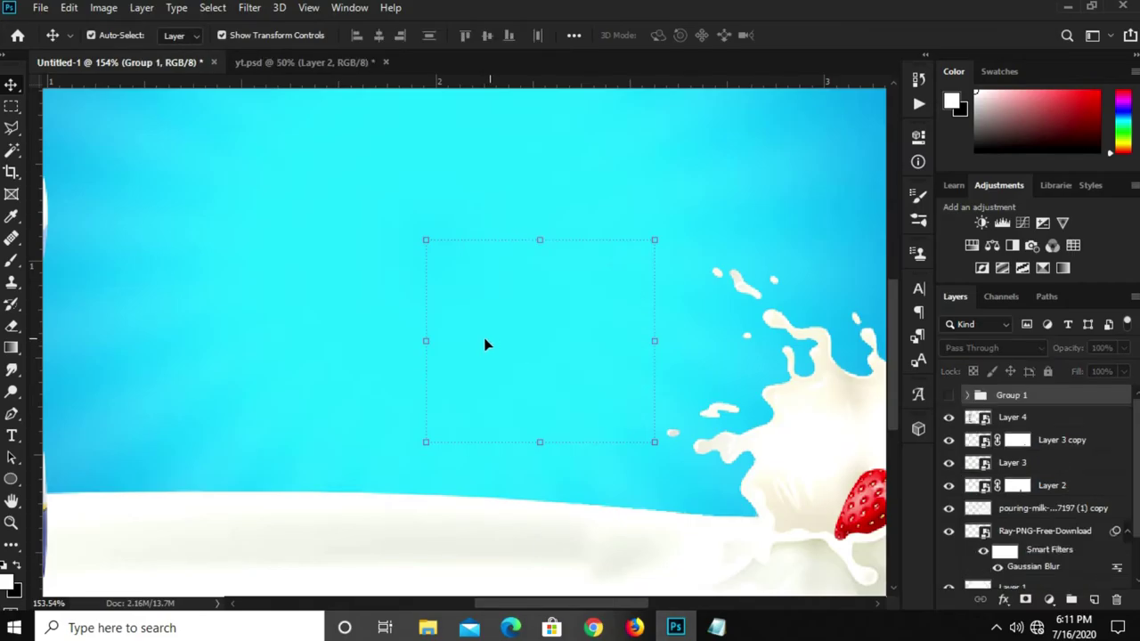
key(ctrl+0)
click(116, 350)
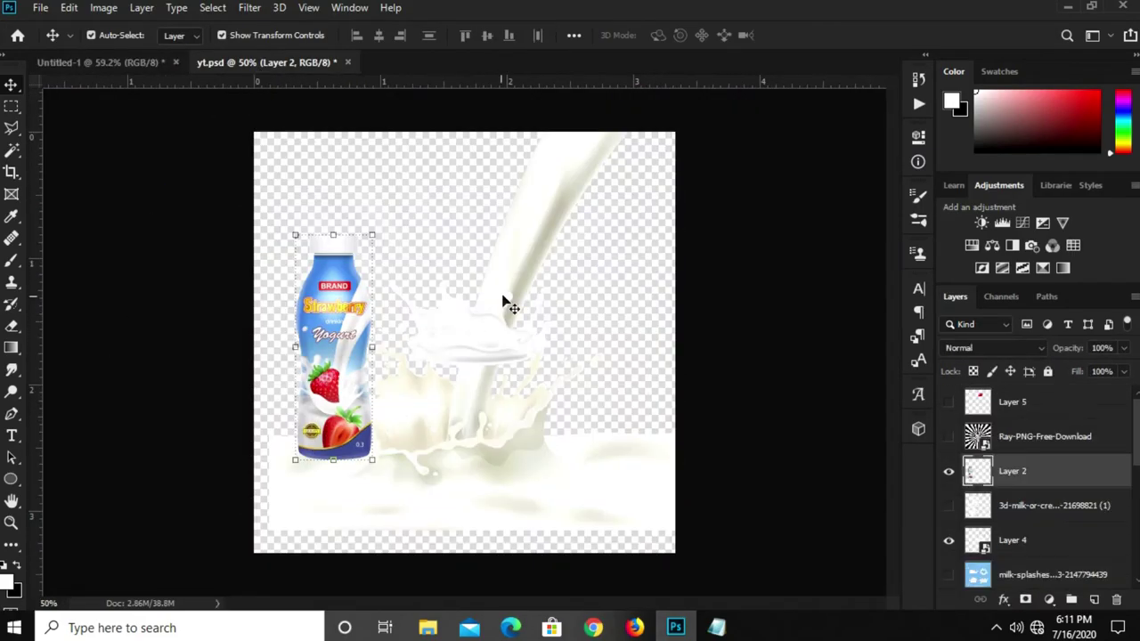
click(446, 365)
mouse_move(474, 326)
mouse_down()
mouse_move(108, 63)
mouse_move(460, 333)
mouse_move(270, 431)
mouse_up()
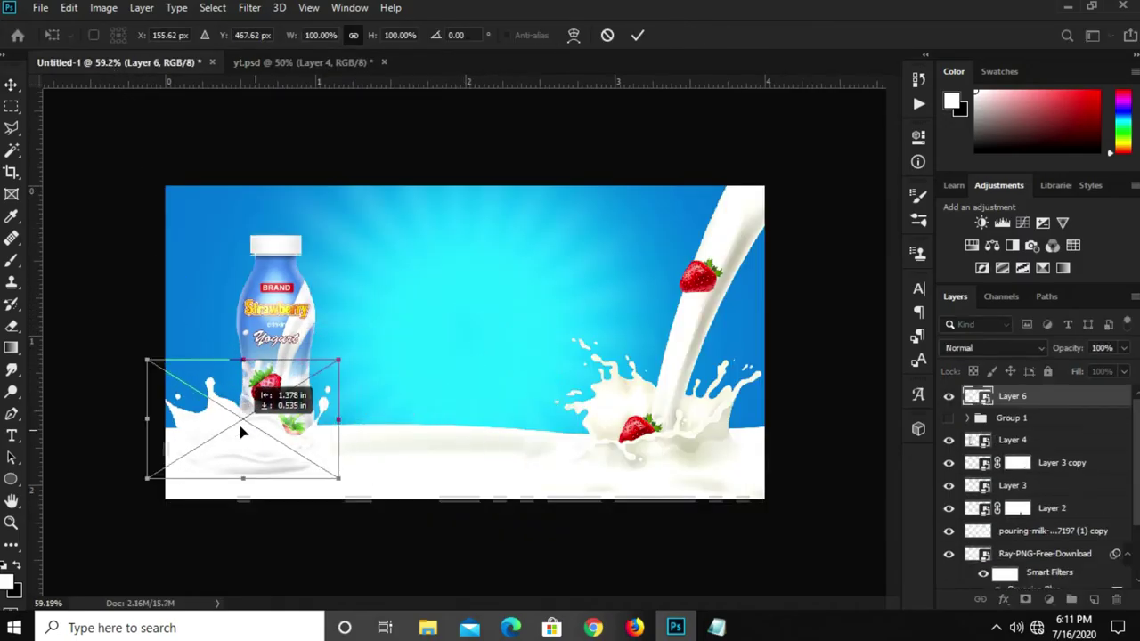
key(Return)
Position the splash around the bottle's base and move bottle Layer 4 to the top
scroll(263, 441, up, 2)
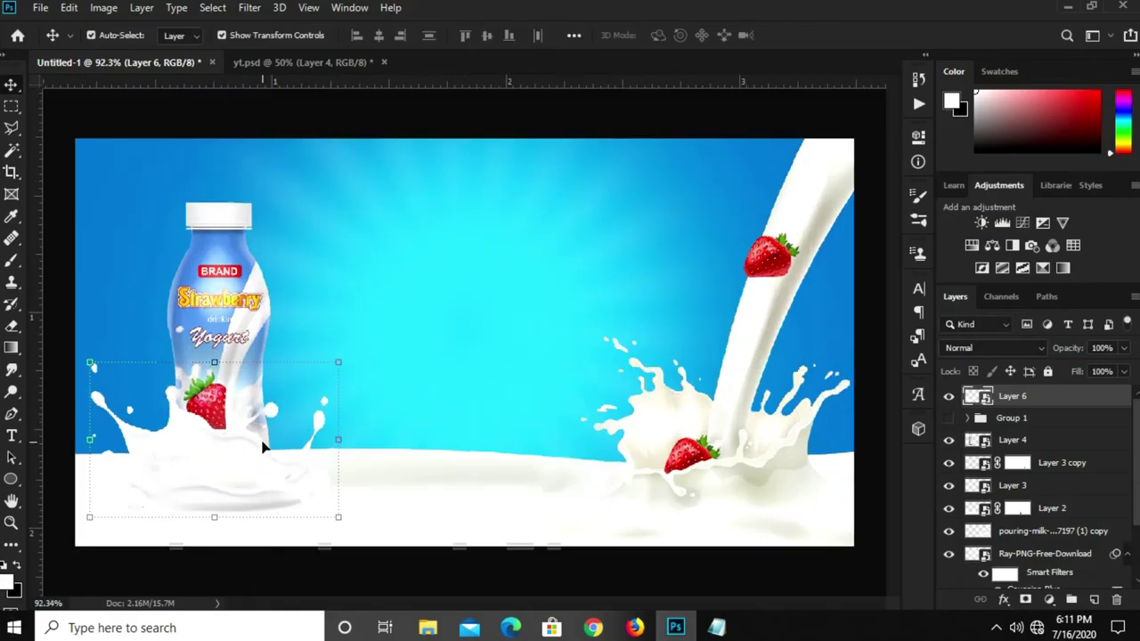
scroll(231, 463, up, 2)
drag(200, 488, 219, 454)
scroll(219, 450, down, 3)
click(267, 293)
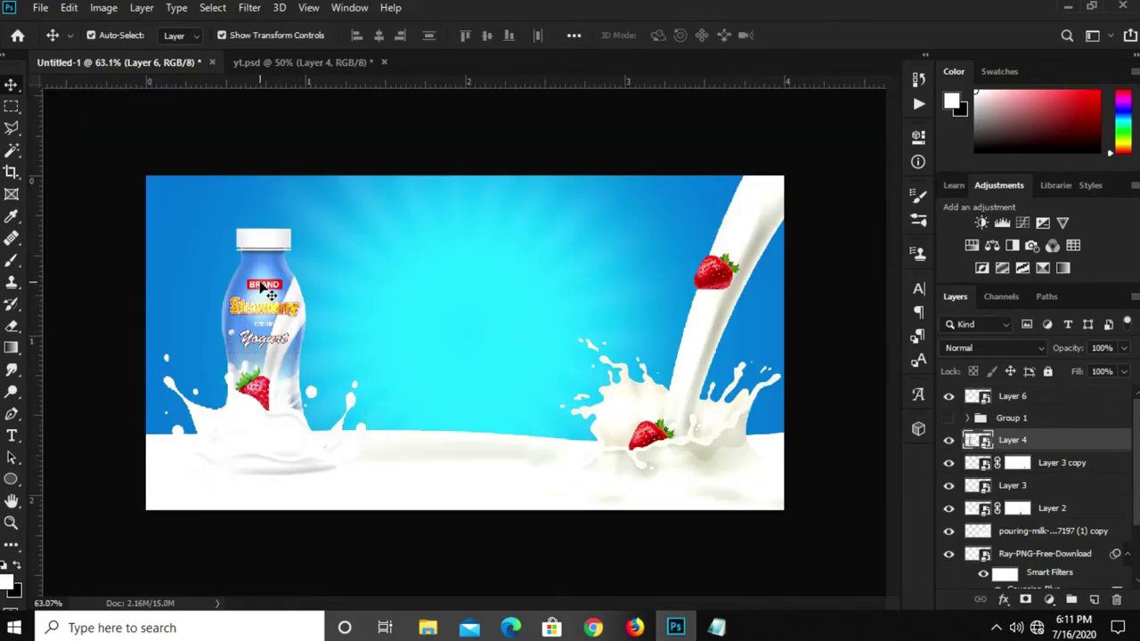
drag(267, 292, 262, 284)
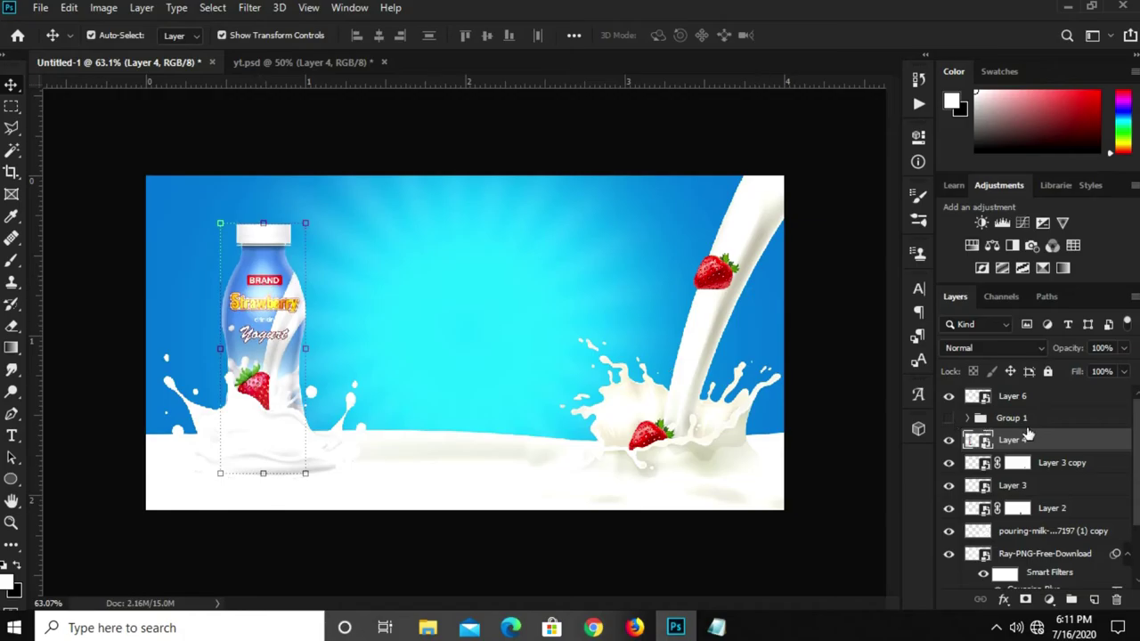
drag(1033, 442, 1026, 396)
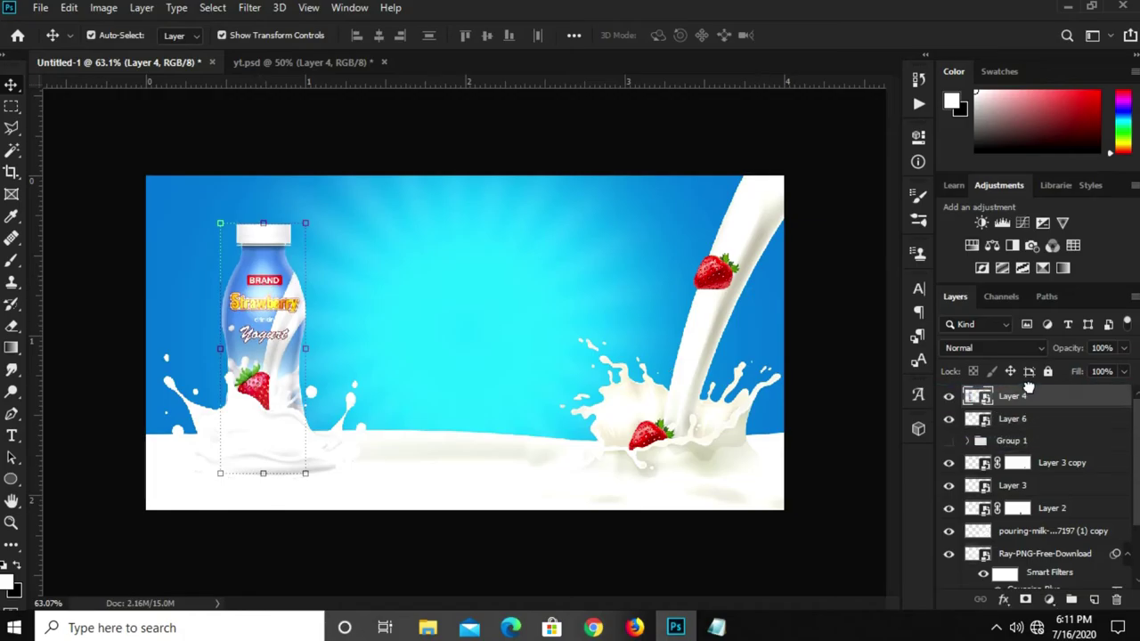
Show the 3D milk spiral in yt.psd and bring it into the banner
click(298, 63)
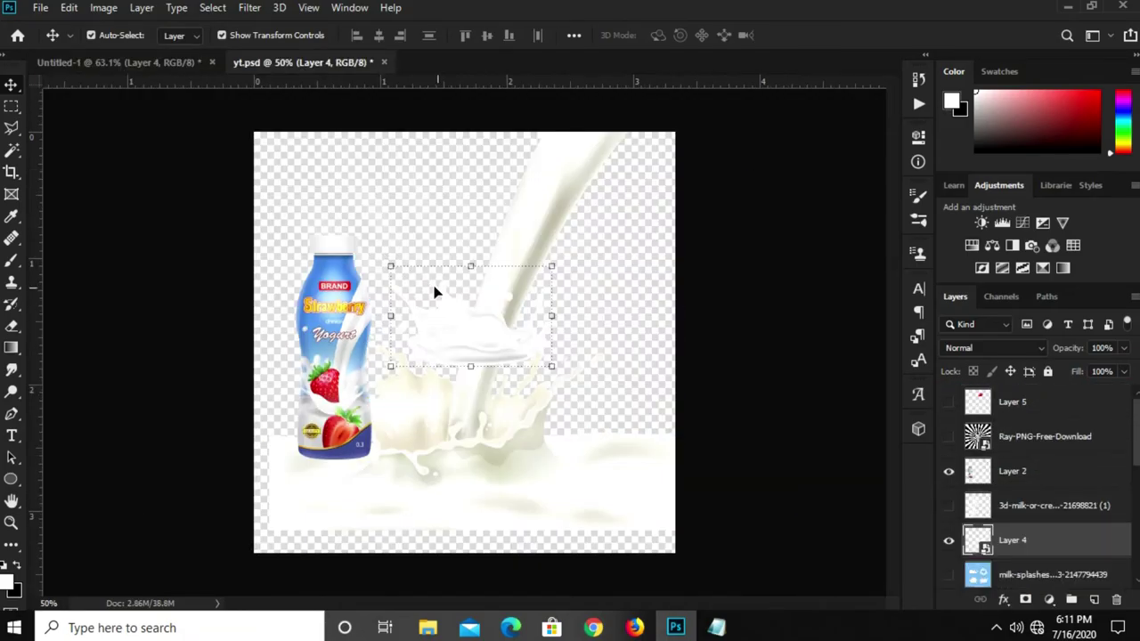
click(949, 505)
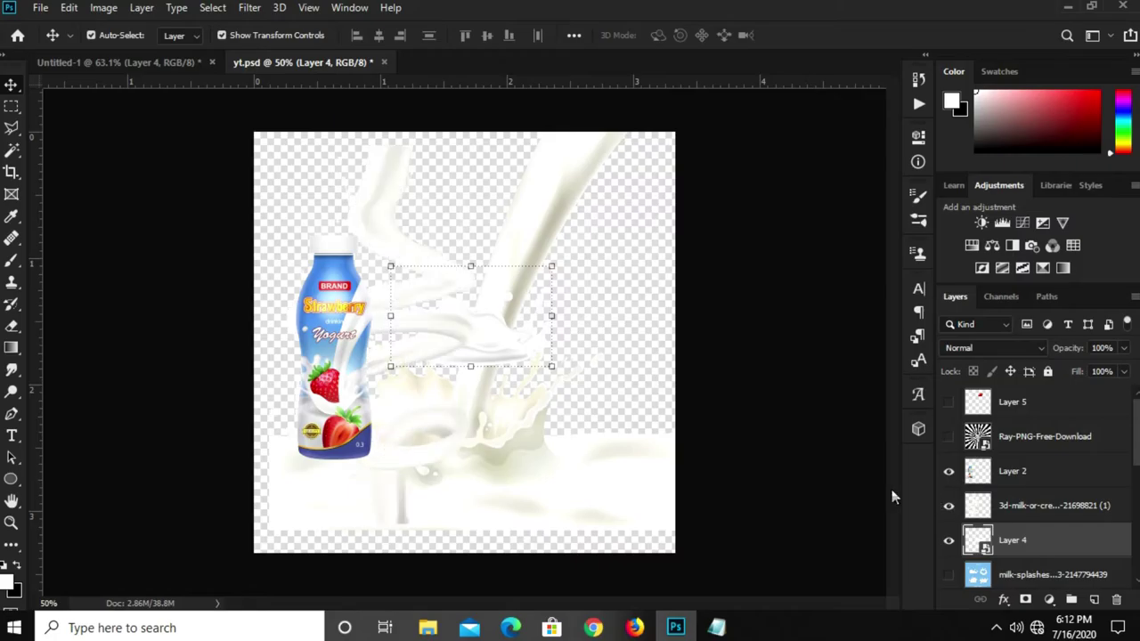
click(372, 194)
mouse_move(374, 201)
mouse_down()
mouse_move(91, 68)
mouse_move(304, 223)
mouse_up()
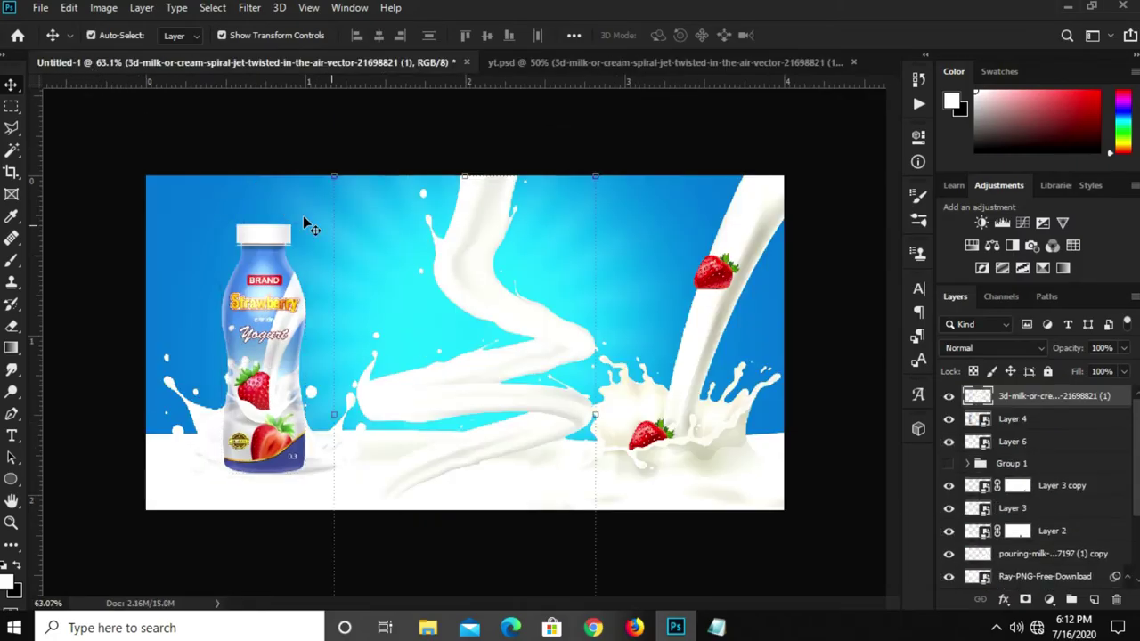
Make the milk spiral a smart object, shrink it to about 66%, and place it over the bottle
right_click(1007, 402)
click(847, 234)
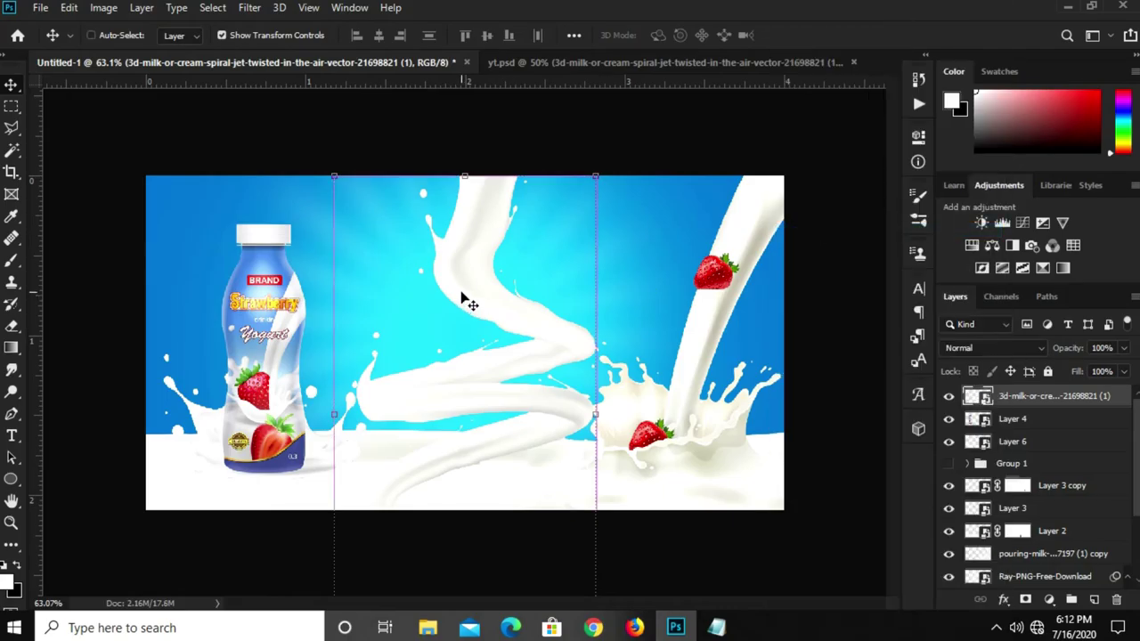
key(ctrl+t)
mouse_move(465, 176)
mouse_down()
mouse_move(462, 314)
mouse_move(461, 253)
mouse_up()
mouse_move(460, 295)
mouse_down()
mouse_move(260, 305)
mouse_move(273, 305)
mouse_move(276, 246)
mouse_move(276, 260)
mouse_up()
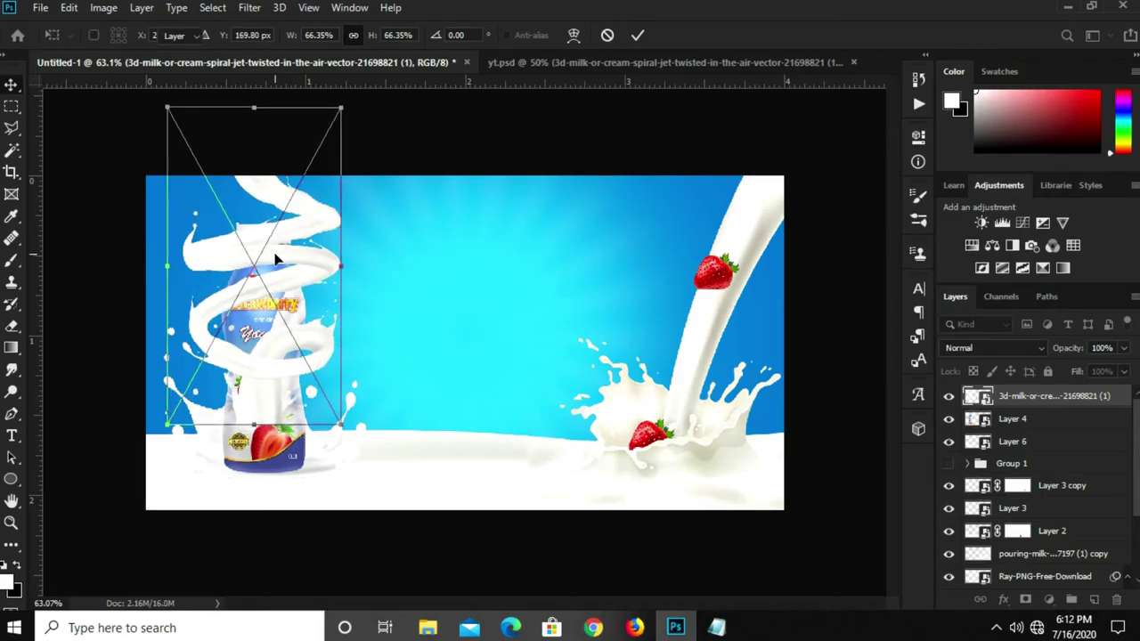
key(Return)
click(518, 141)
Move the bottle layer above the milk spiral and nudge the bottle slightly up
click(272, 459)
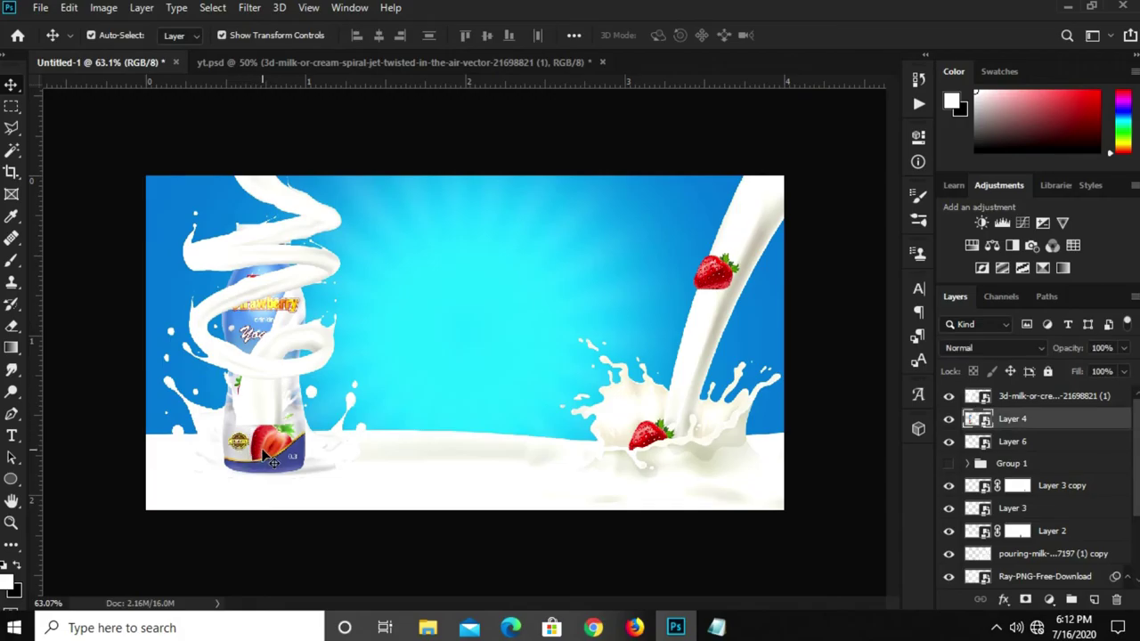
drag(1033, 421, 1038, 392)
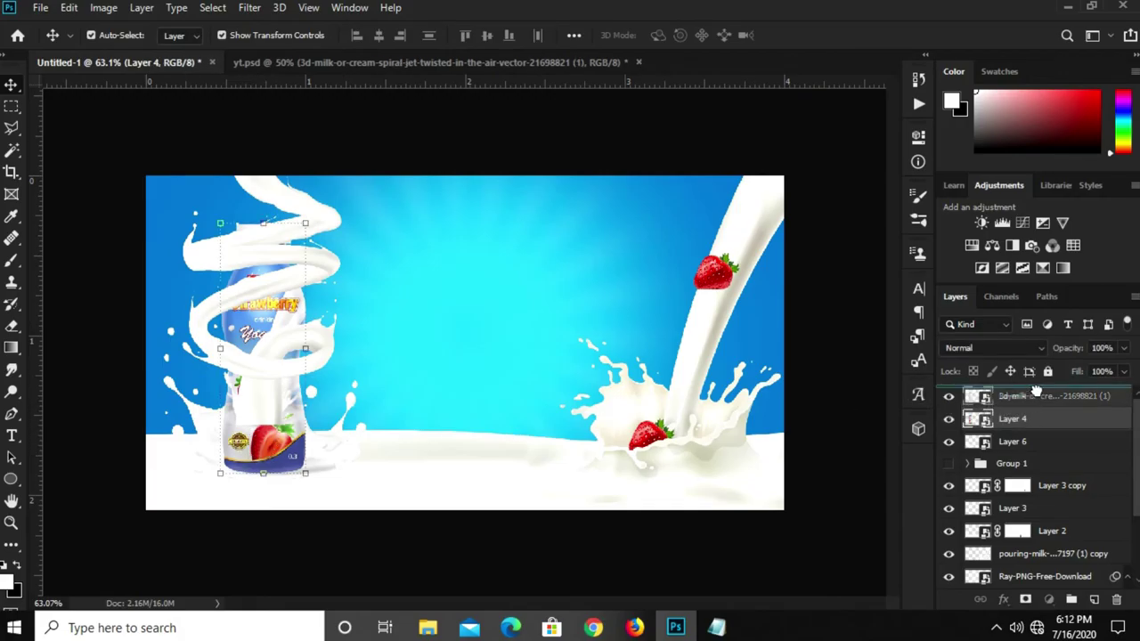
click(479, 554)
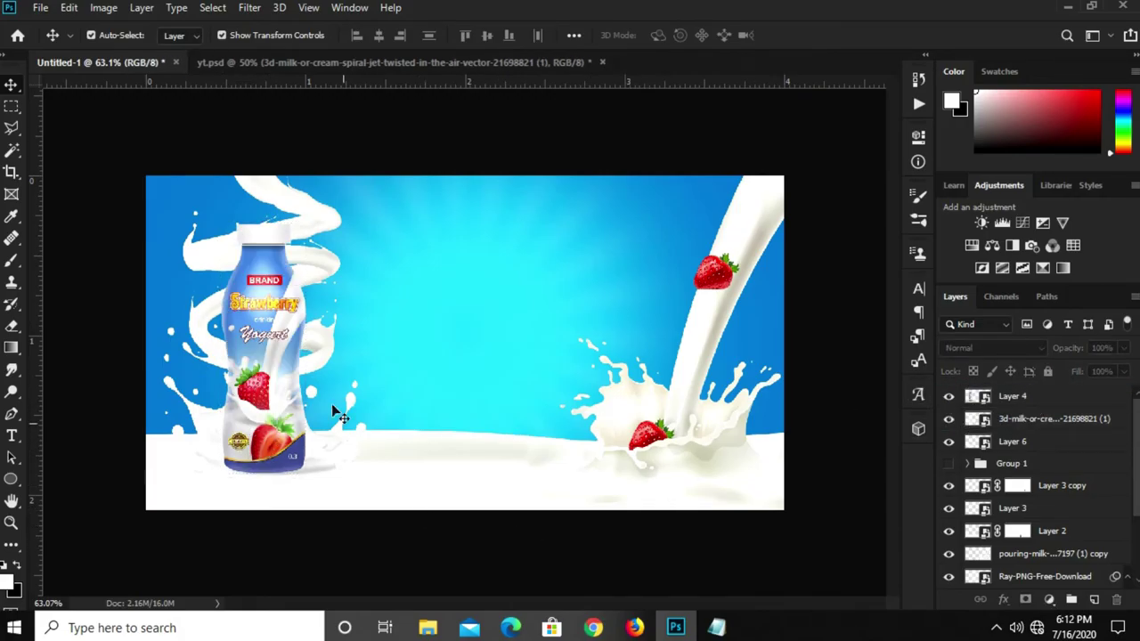
click(276, 316)
drag(276, 315, 276, 311)
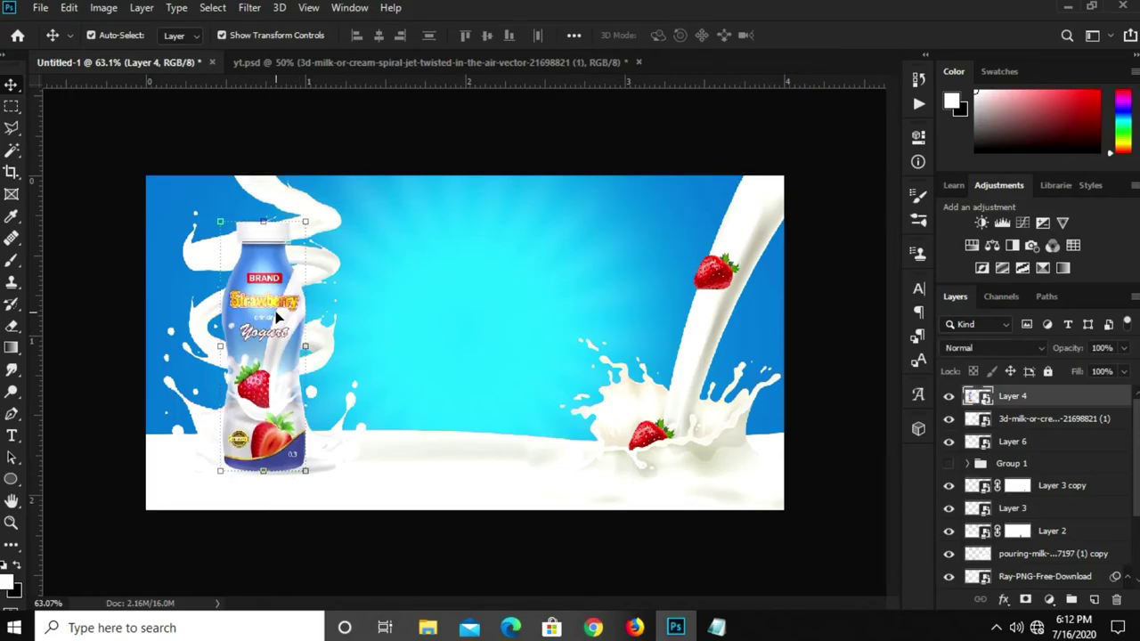
key(Up)
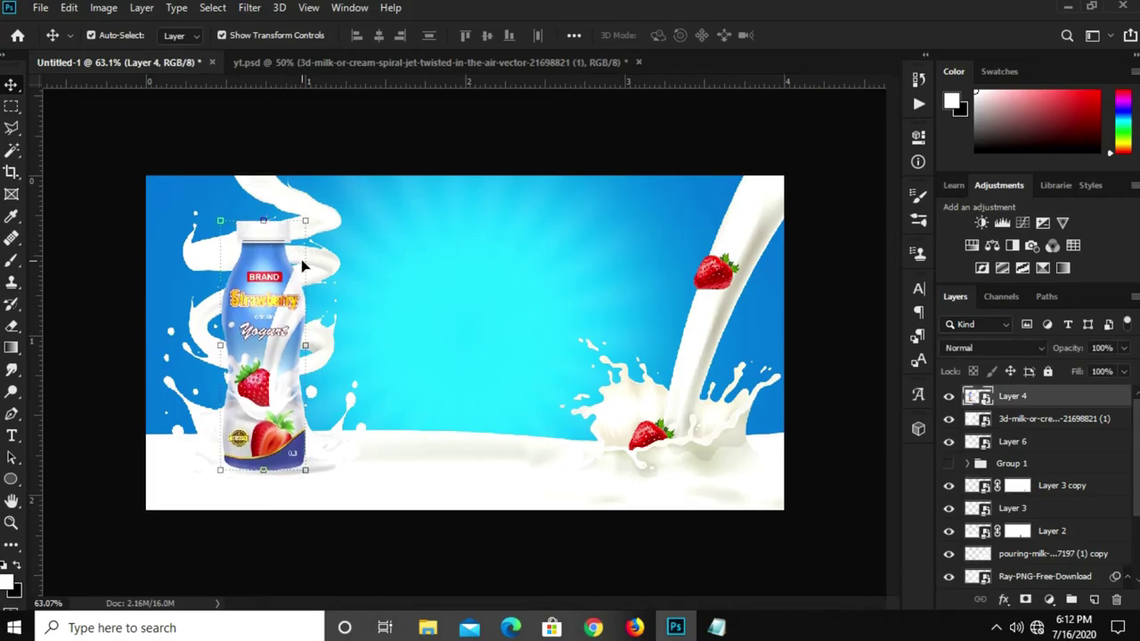
Hide the milk-spiral layer and reselect the bottle layer
click(433, 544)
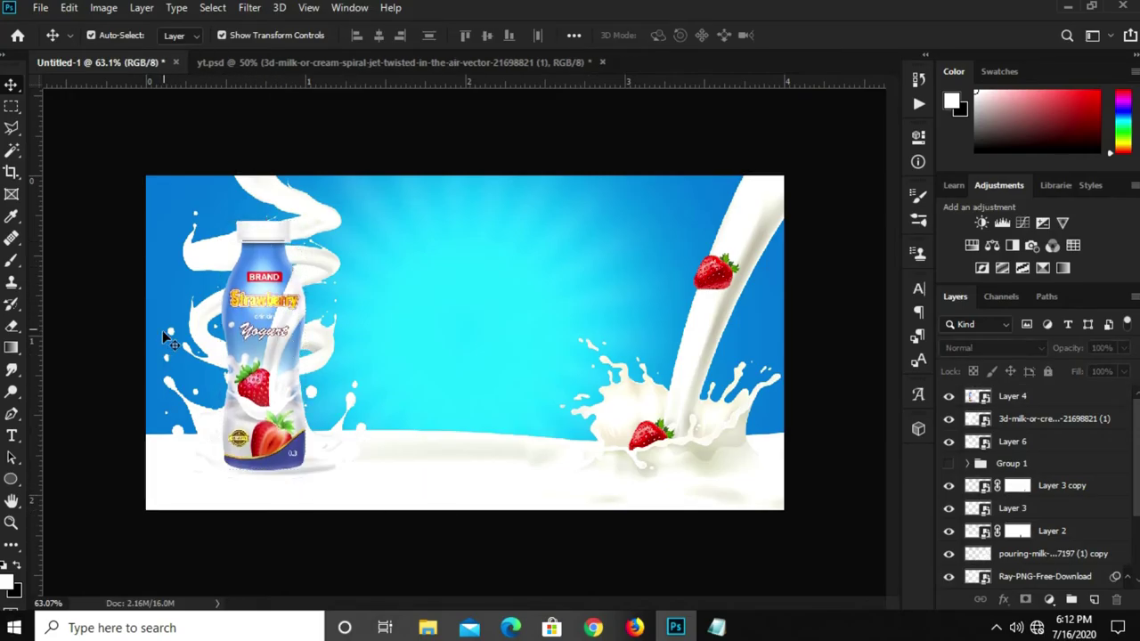
click(215, 260)
click(948, 418)
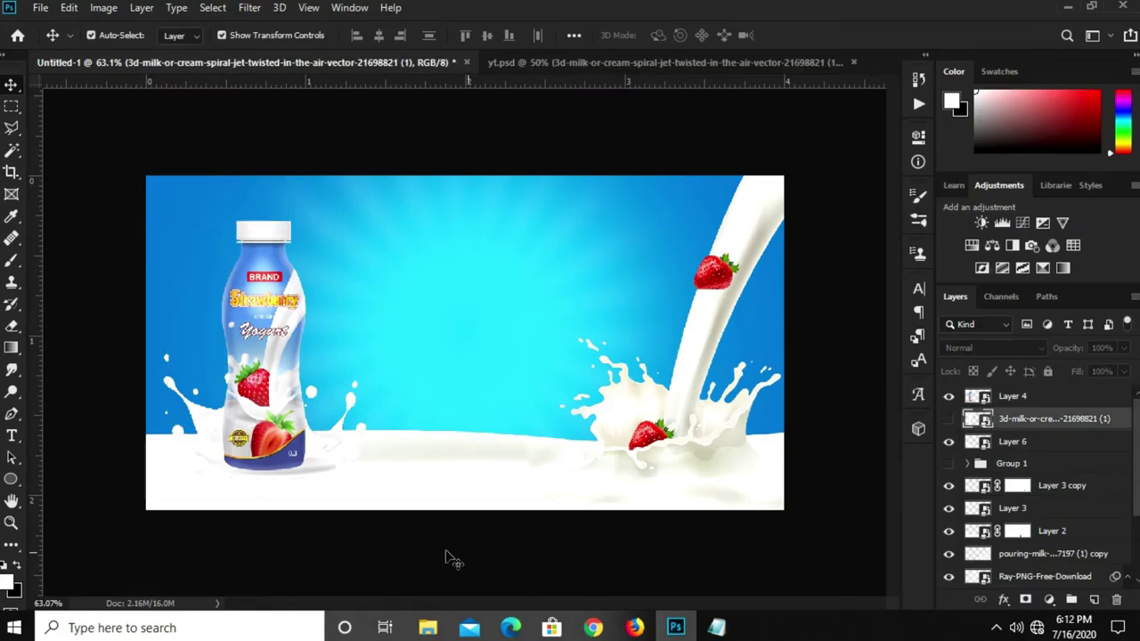
click(281, 459)
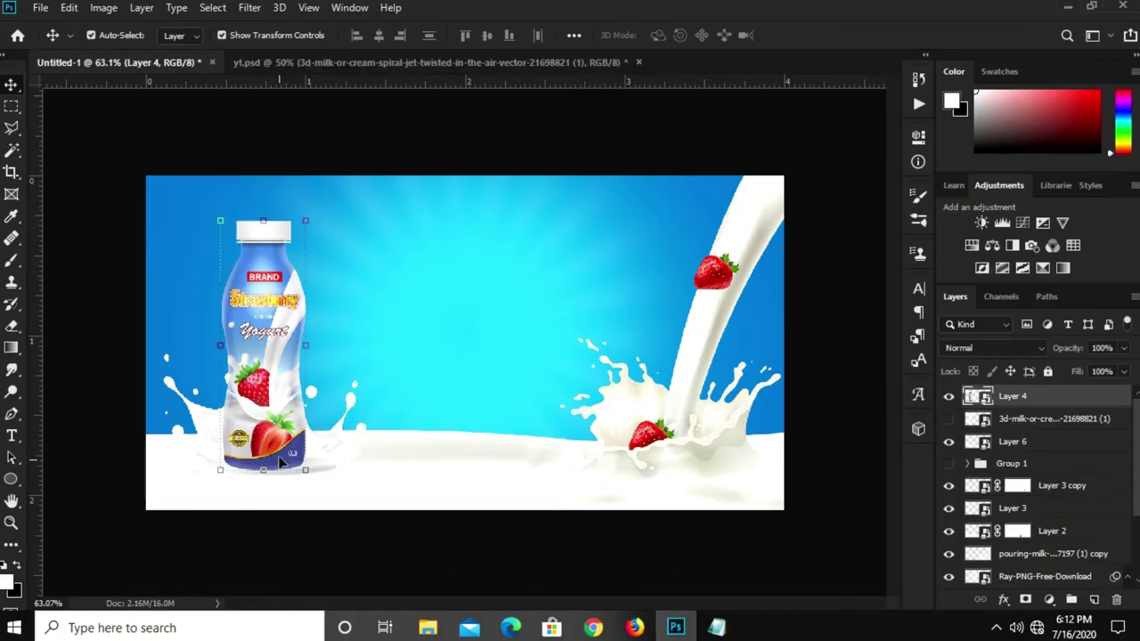
click(327, 558)
click(281, 436)
Fade bottle Layer 4 to about 9% opacity
click(1125, 349)
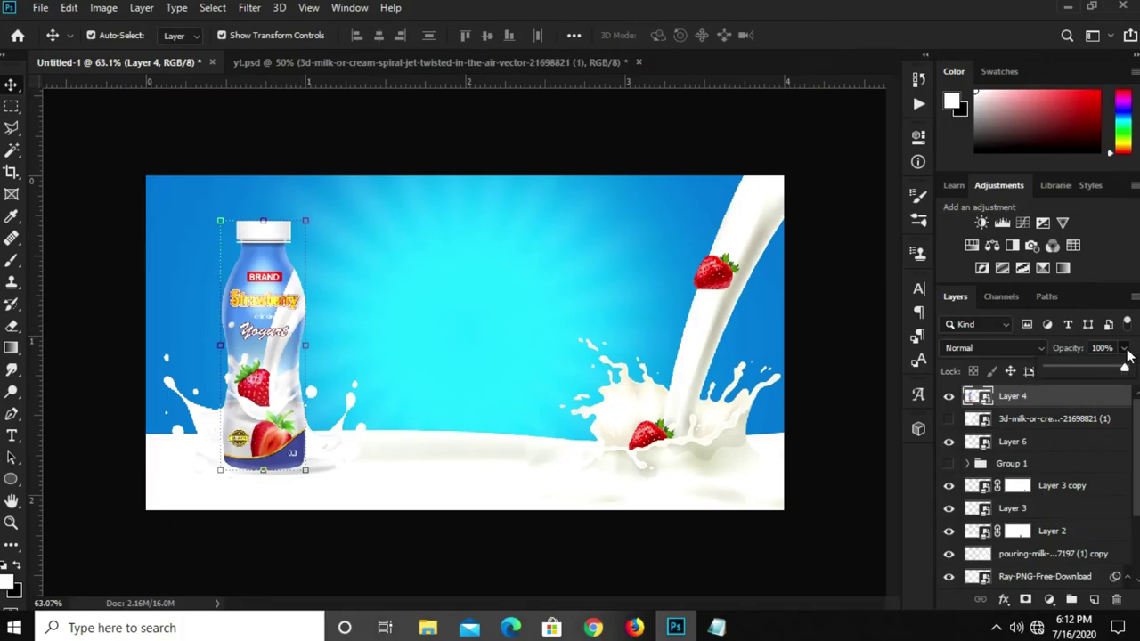
drag(1121, 373, 1061, 372)
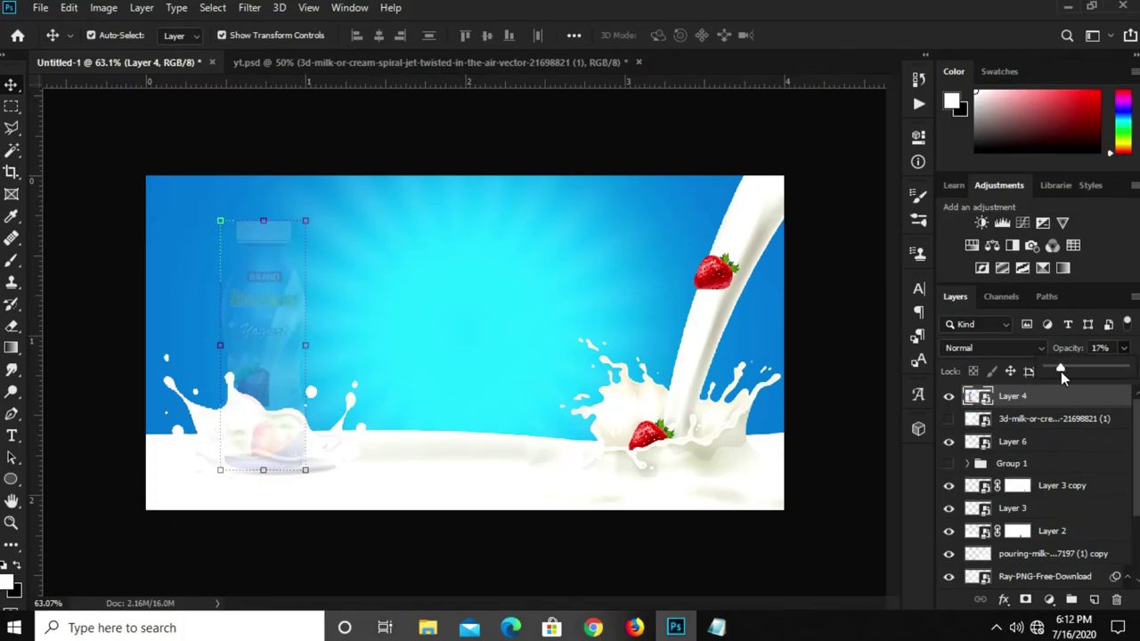
drag(1061, 372, 1053, 371)
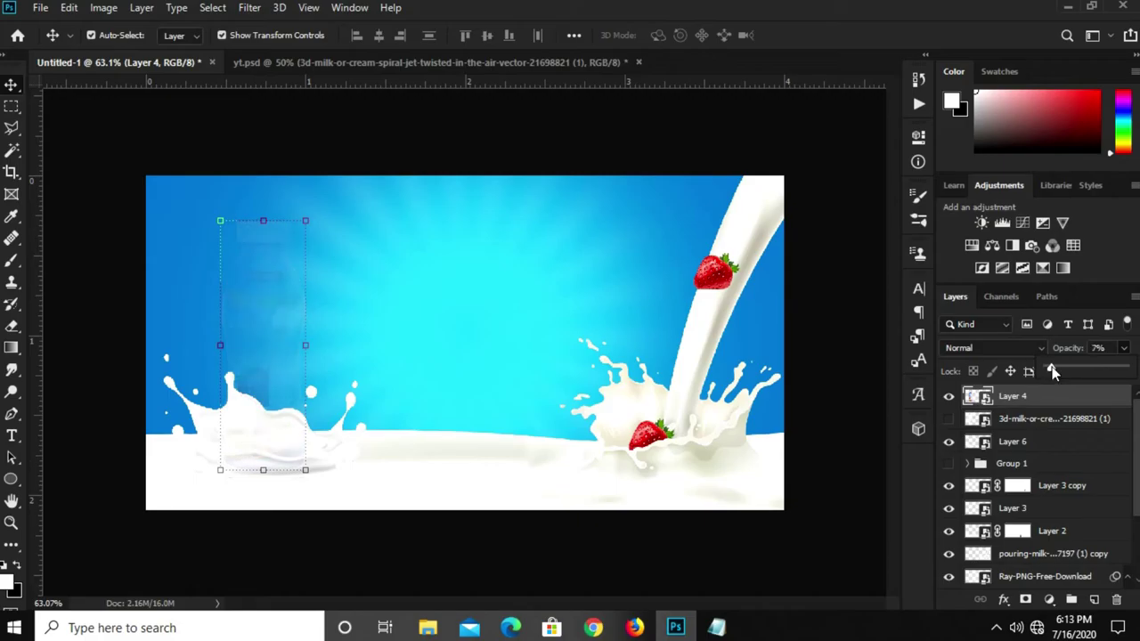
click(1033, 427)
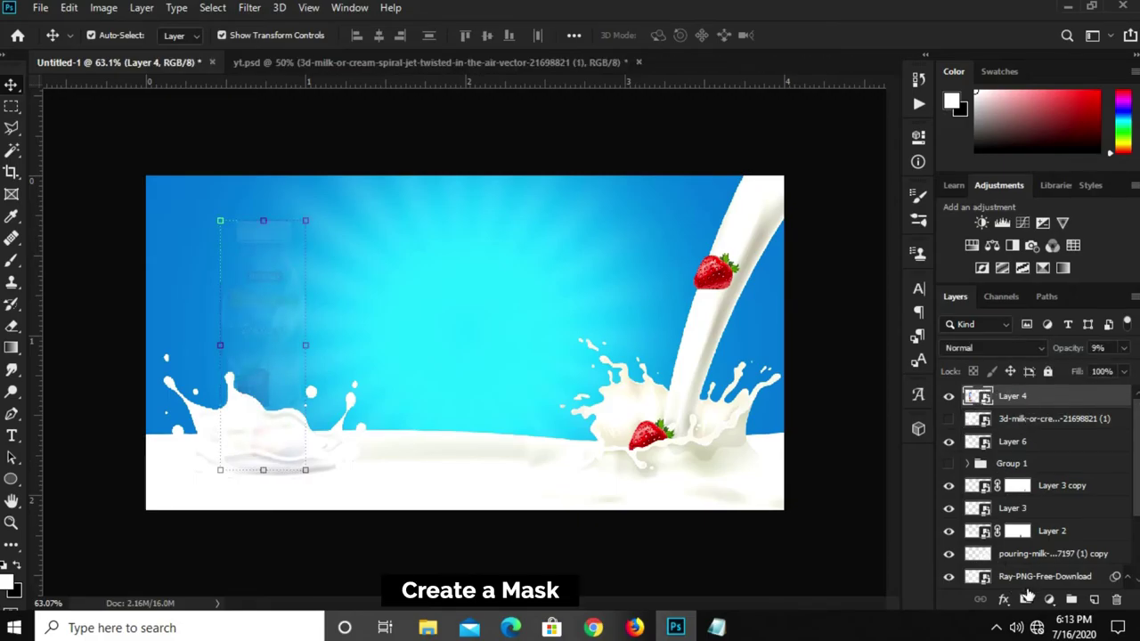
Add a layer mask to Layer 4 and zoom into the milk splash
click(1027, 597)
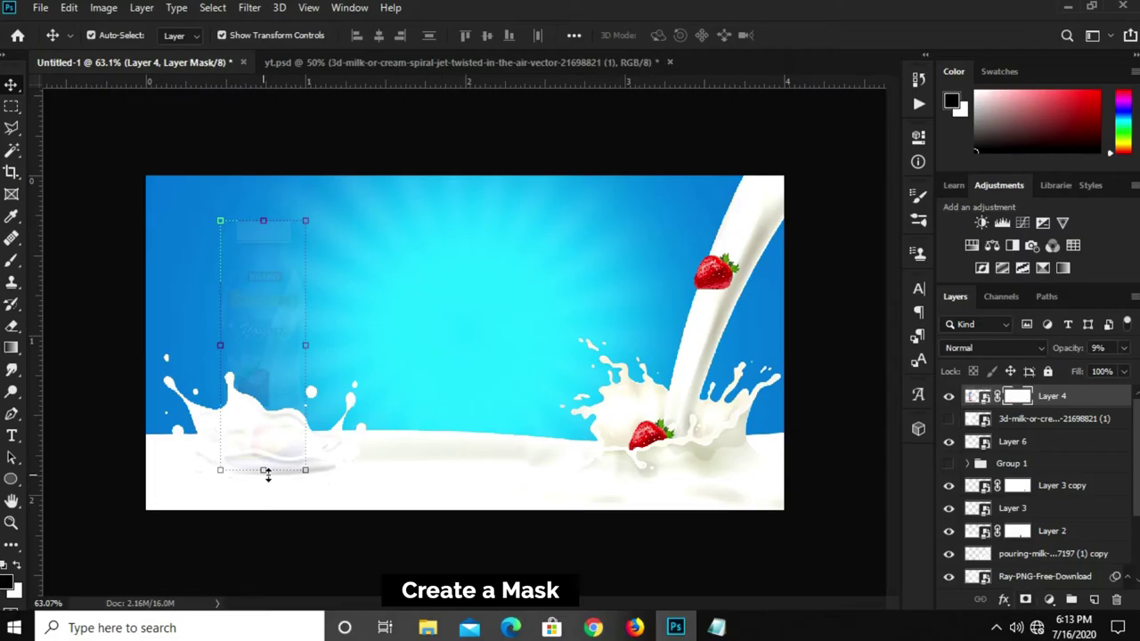
scroll(265, 473, up, 3)
scroll(169, 478, up, 1)
scroll(176, 478, up, 1)
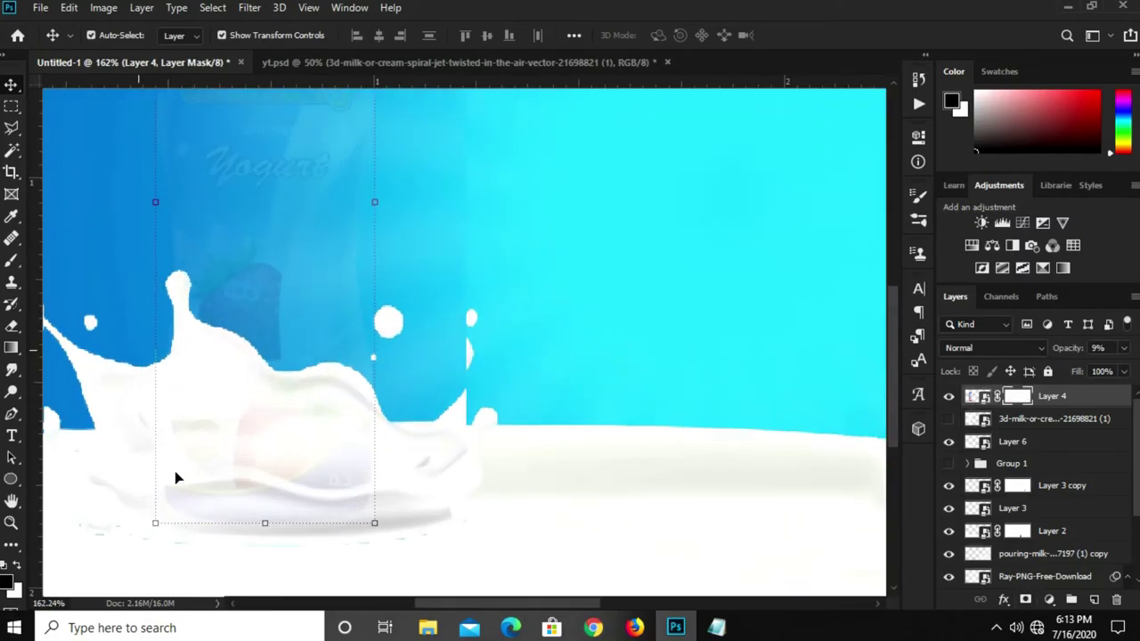
scroll(176, 478, up, 1)
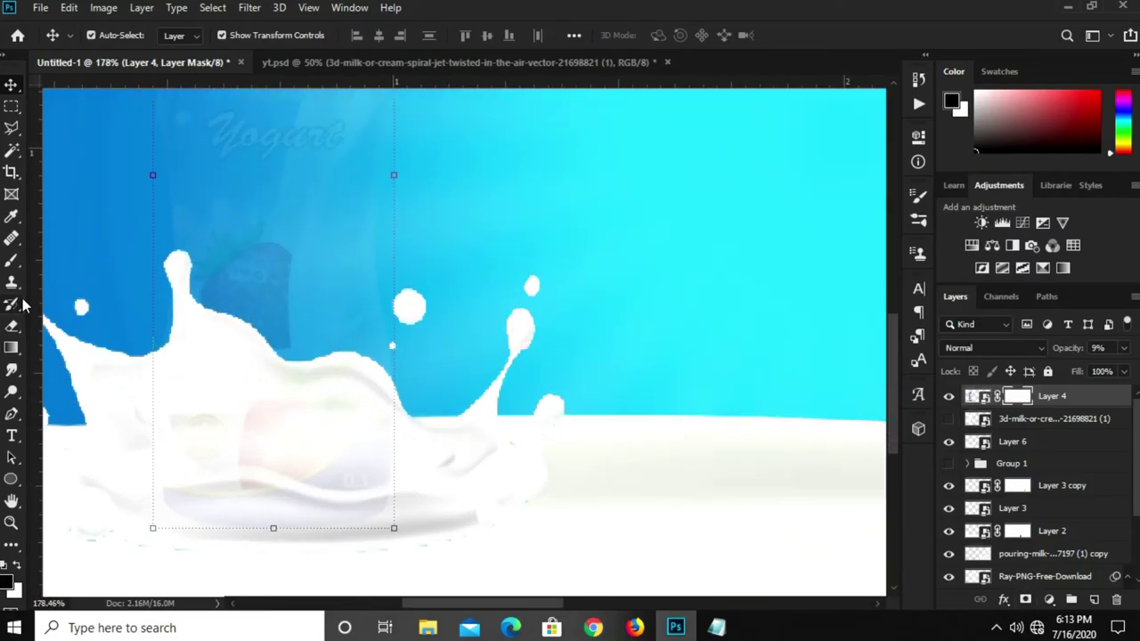
drag(11, 414, 50, 419)
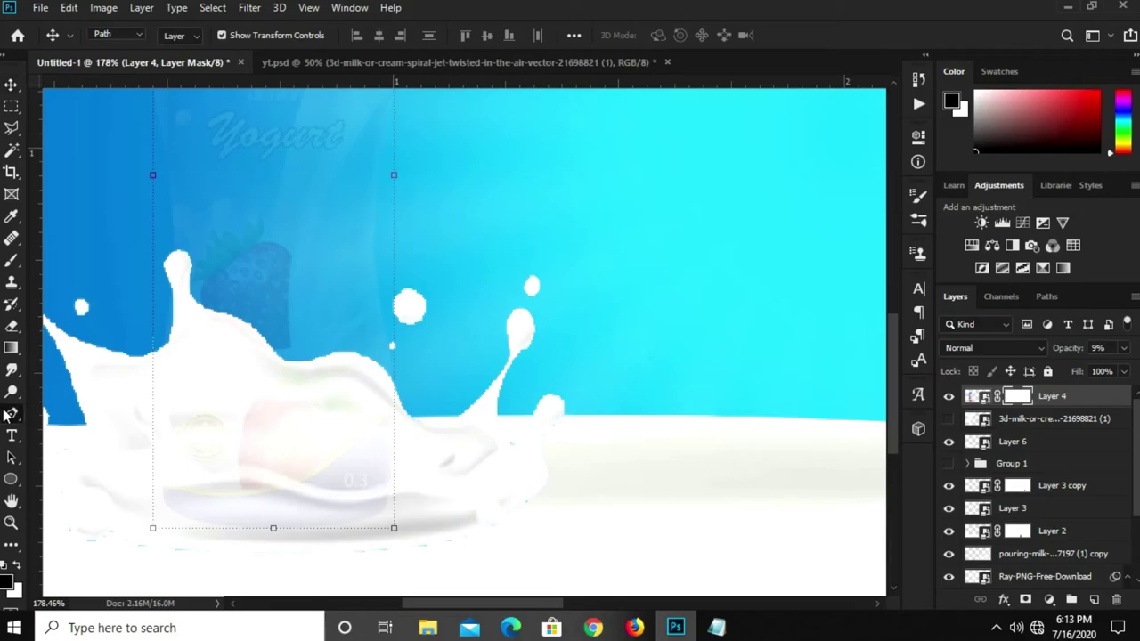
Start a pen path below the bottle's left side, curving along the splash edge
click(77, 416)
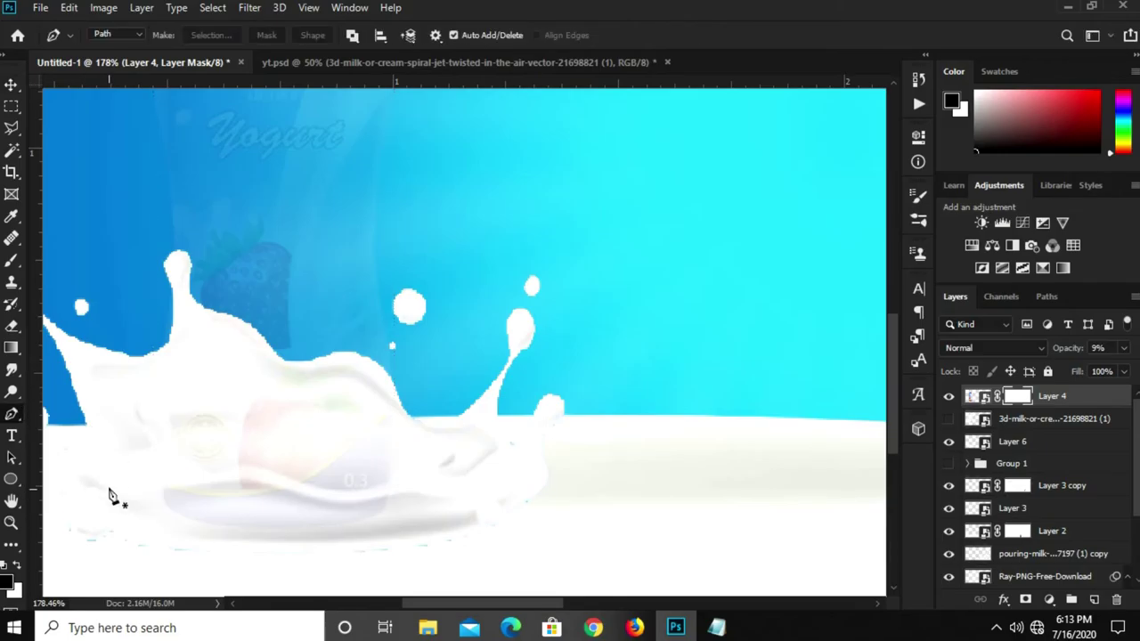
scroll(120, 503, up, 2)
scroll(133, 499, up, 2)
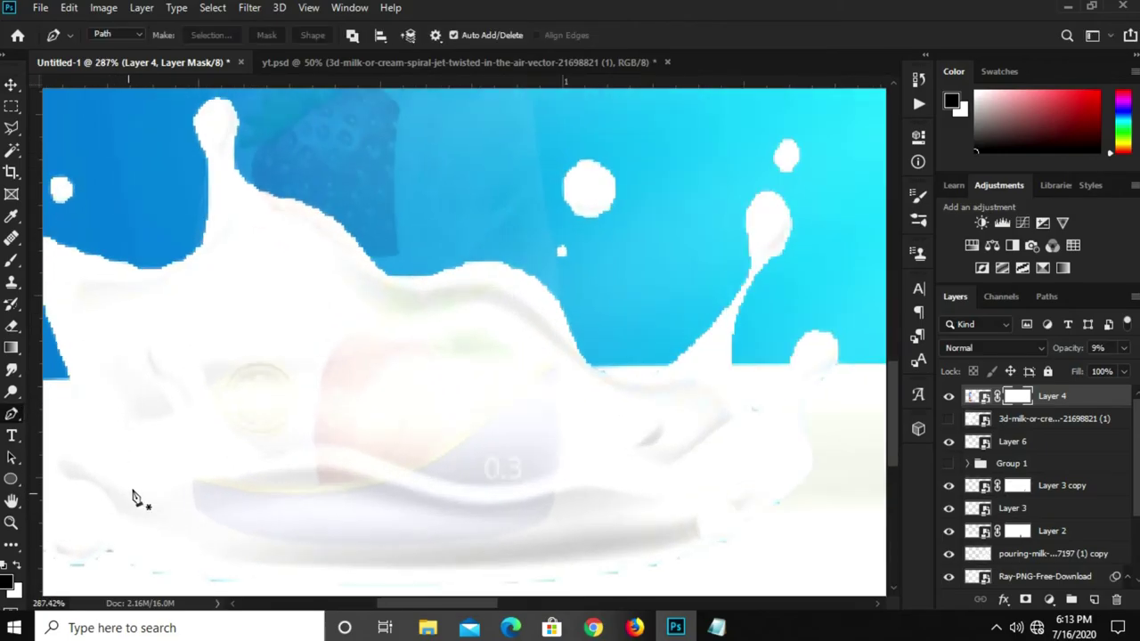
click(196, 506)
click(187, 332)
drag(326, 452, 415, 400)
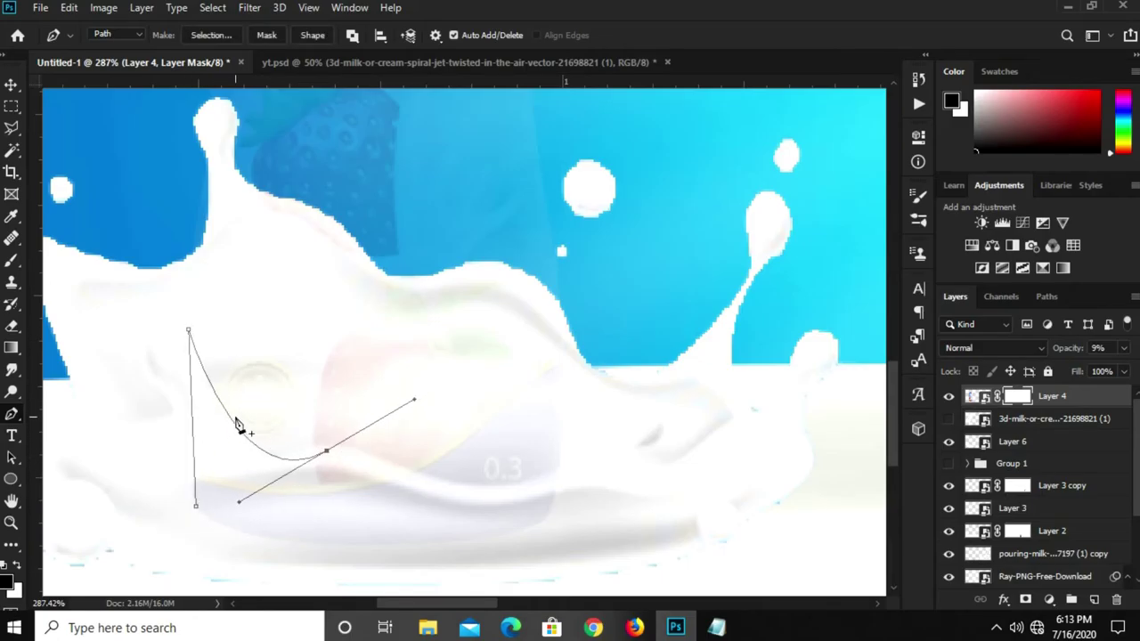
click(237, 426)
drag(237, 426, 221, 421)
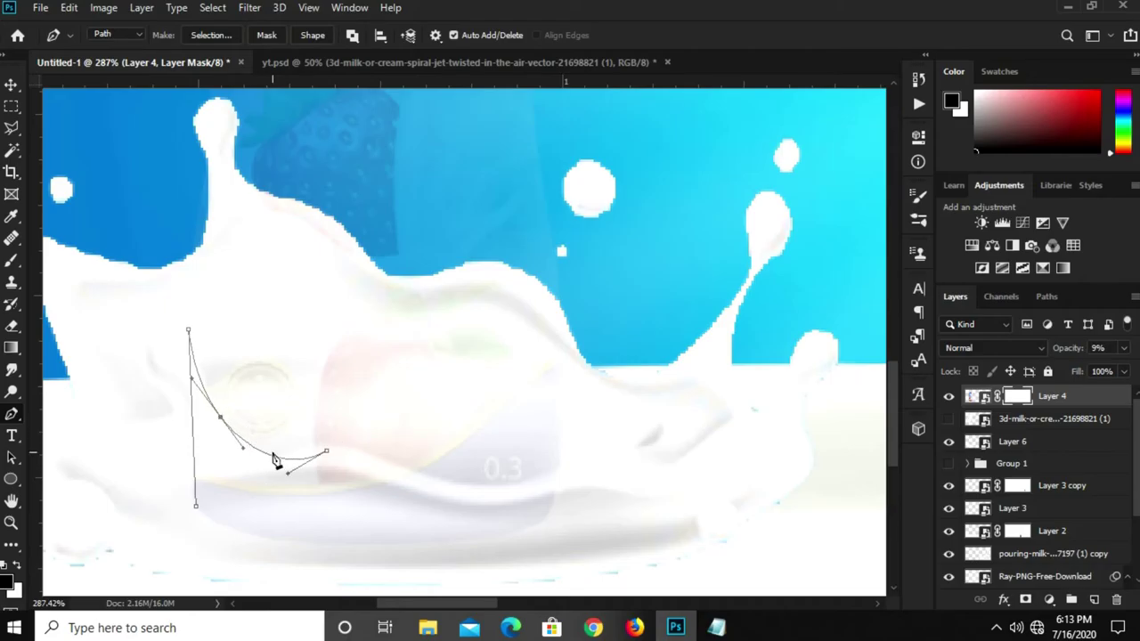
Refine the path's curves so they hug the milk splash edge
drag(267, 463, 257, 462)
click(256, 462)
click(326, 451)
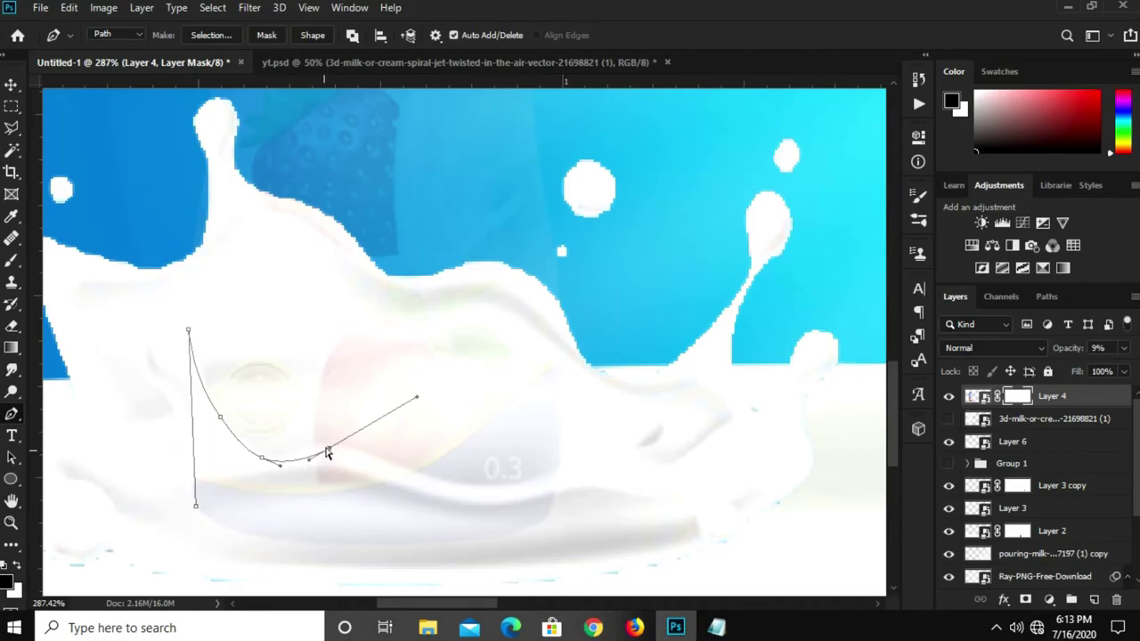
drag(401, 469, 410, 470)
key(ctrl+z)
mouse_move(415, 390)
mouse_down()
mouse_move(415, 435)
mouse_move(379, 462)
mouse_up()
click(416, 472)
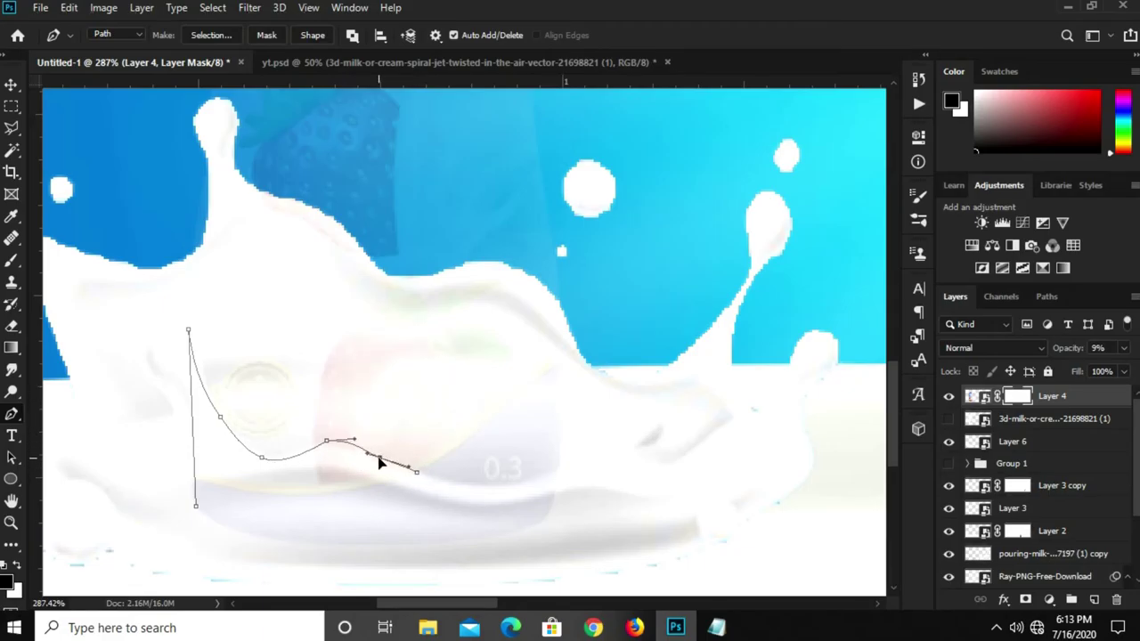
scroll(339, 450, up, 3)
drag(325, 447, 380, 458)
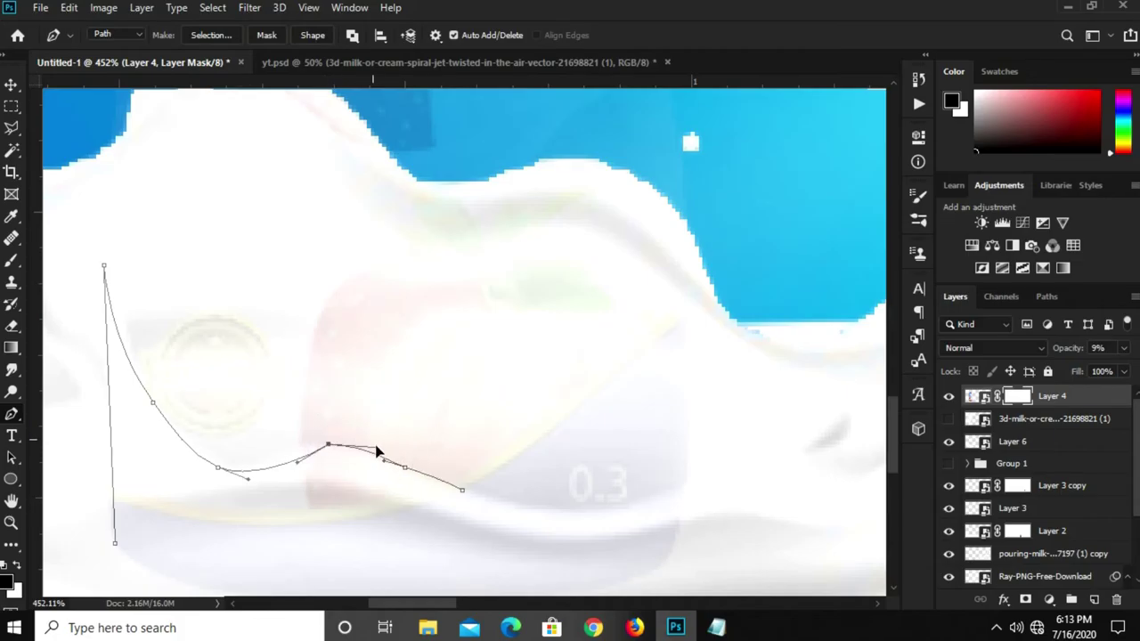
drag(330, 450, 325, 452)
Extend the path along the splash to the bottle's right side
click(435, 481)
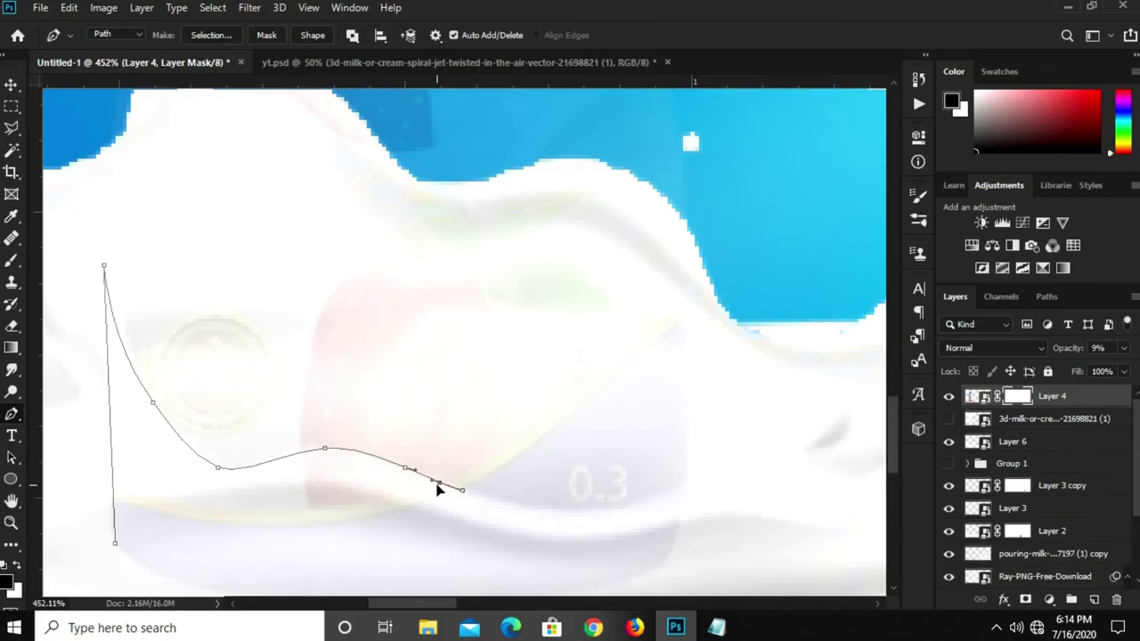
click(687, 484)
drag(588, 488, 584, 520)
scroll(662, 422, down, 1)
click(661, 524)
drag(672, 492, 669, 506)
click(629, 538)
Trace the path along the bottle's base, rounding the bottom-right corner
scroll(618, 546, up, 1)
scroll(618, 545, up, 1)
click(382, 570)
drag(478, 561, 534, 568)
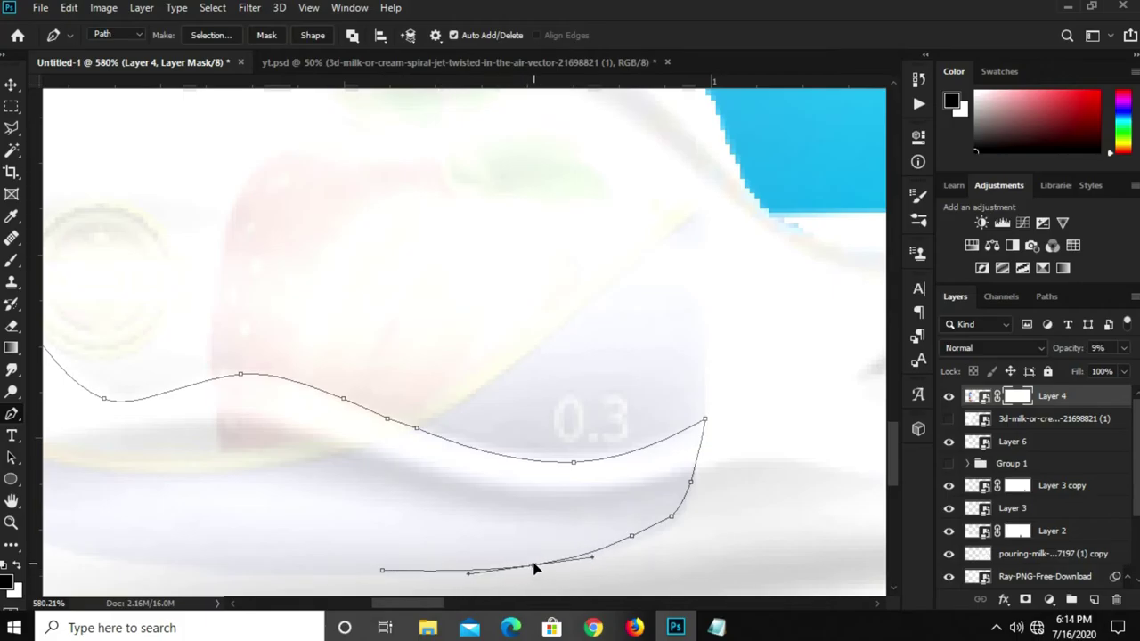
click(647, 535)
mouse_move(629, 541)
mouse_down()
mouse_move(629, 553)
mouse_move(648, 534)
mouse_move(643, 543)
mouse_up()
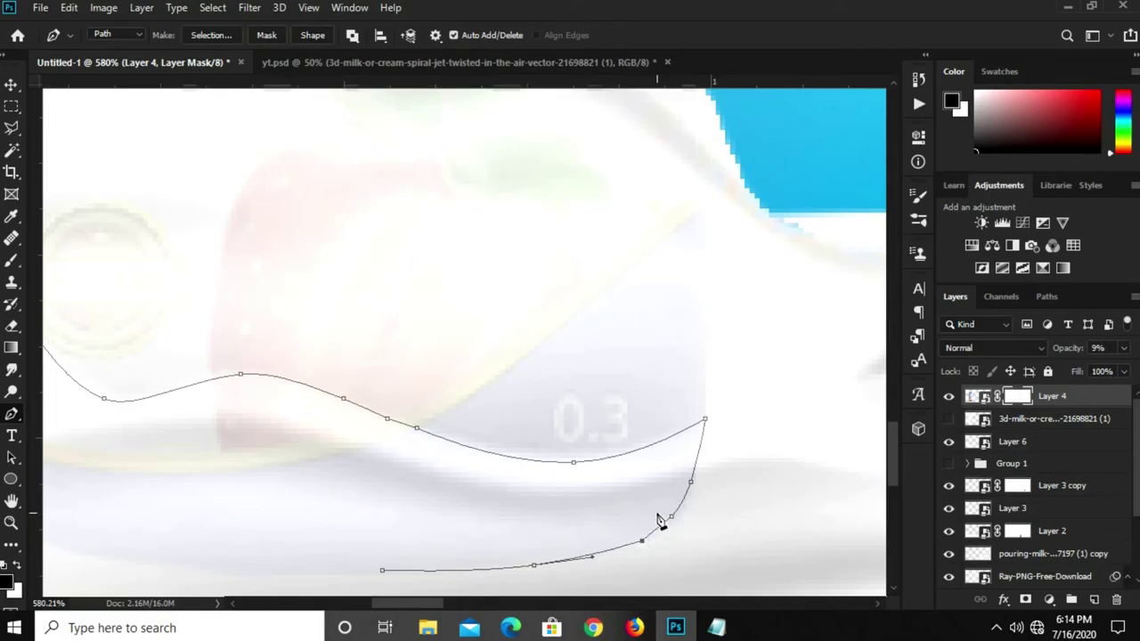
scroll(659, 521, down, 1)
scroll(659, 522, left, 3)
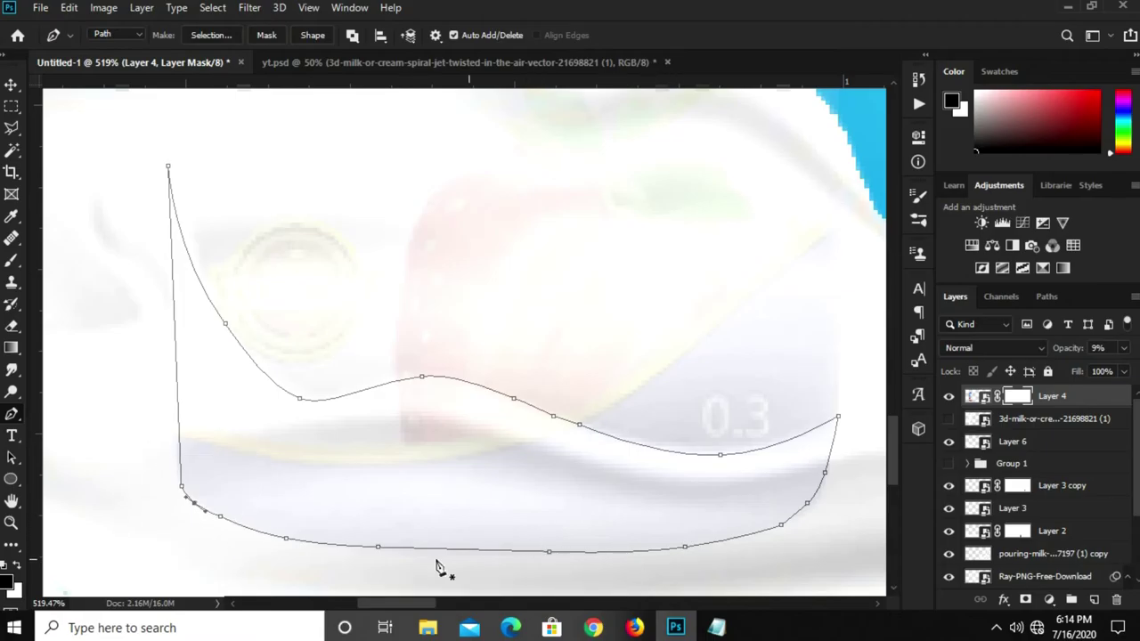
scroll(454, 562, up, 2)
drag(452, 548, 453, 557)
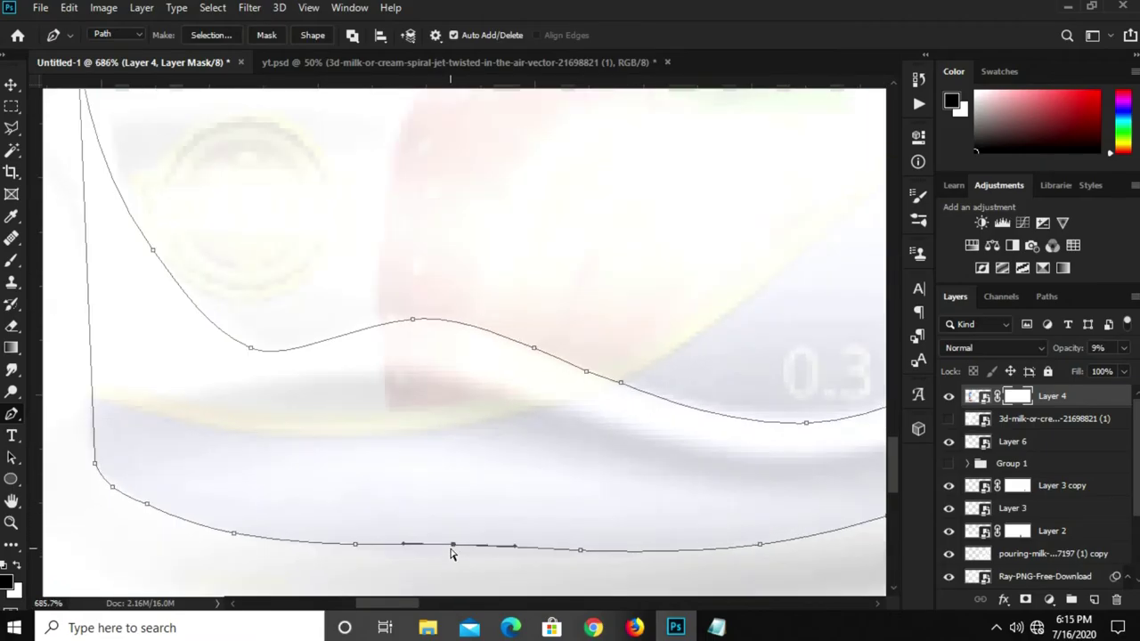
scroll(450, 555, down, 3)
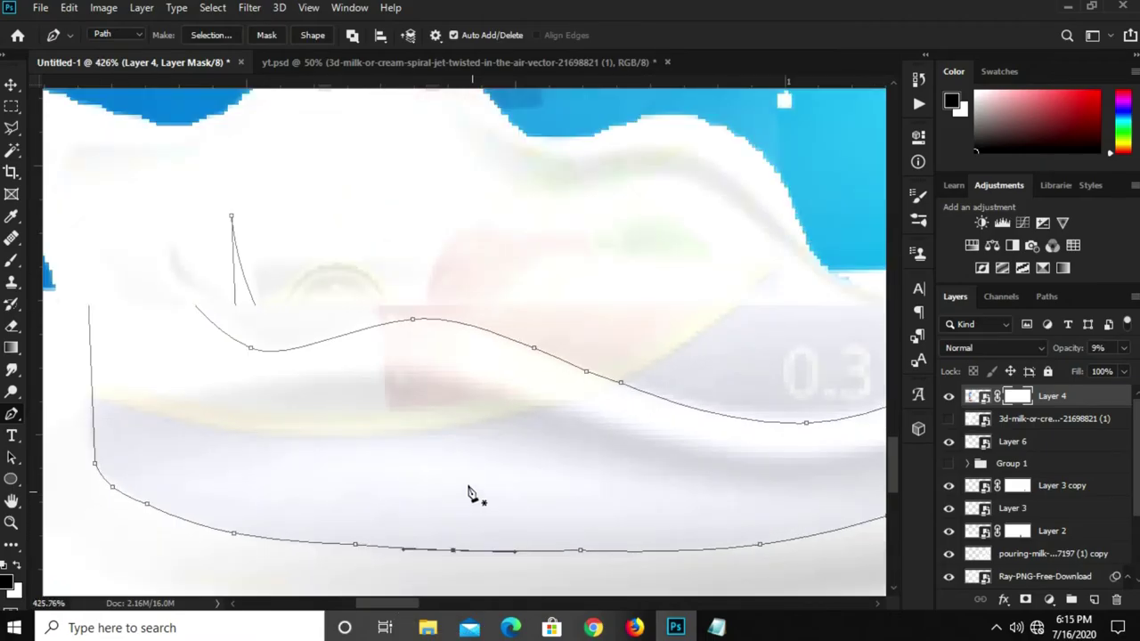
scroll(471, 491, down, 2)
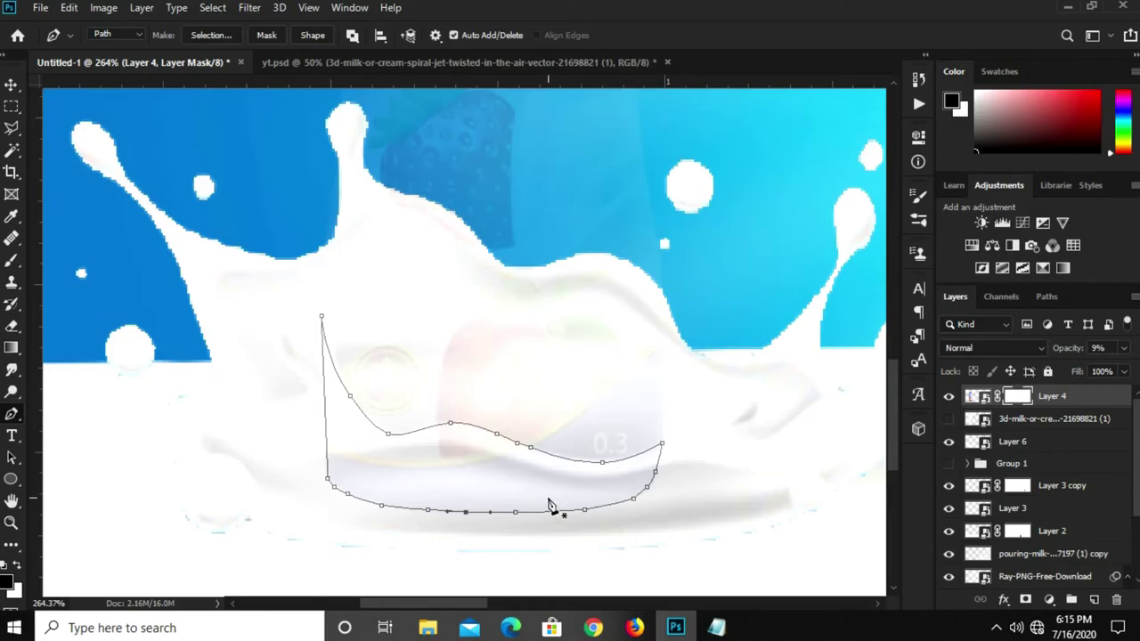
scroll(550, 506, down, 1)
Turn the path into a selection and fill it with black foreground in Layer 4's mask
right_click(411, 465)
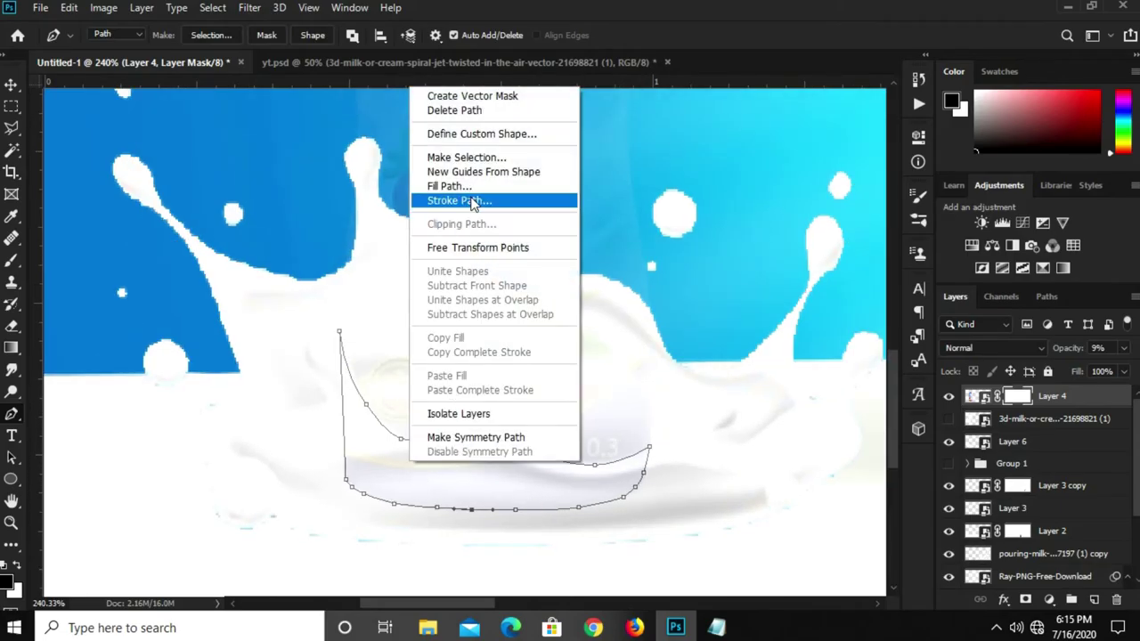
click(465, 156)
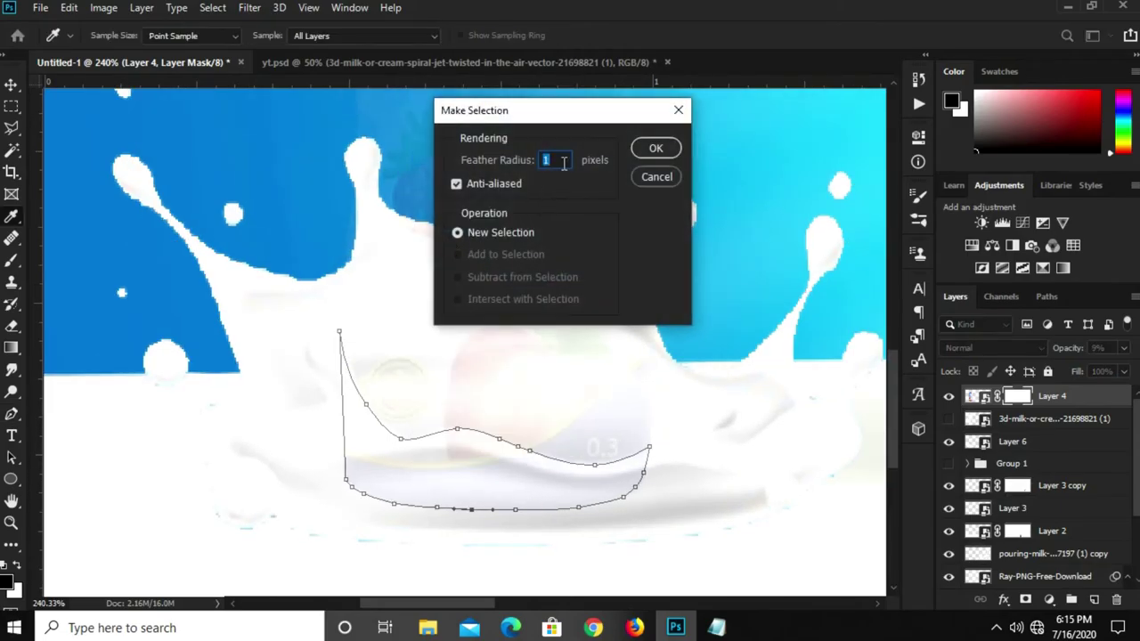
click(656, 148)
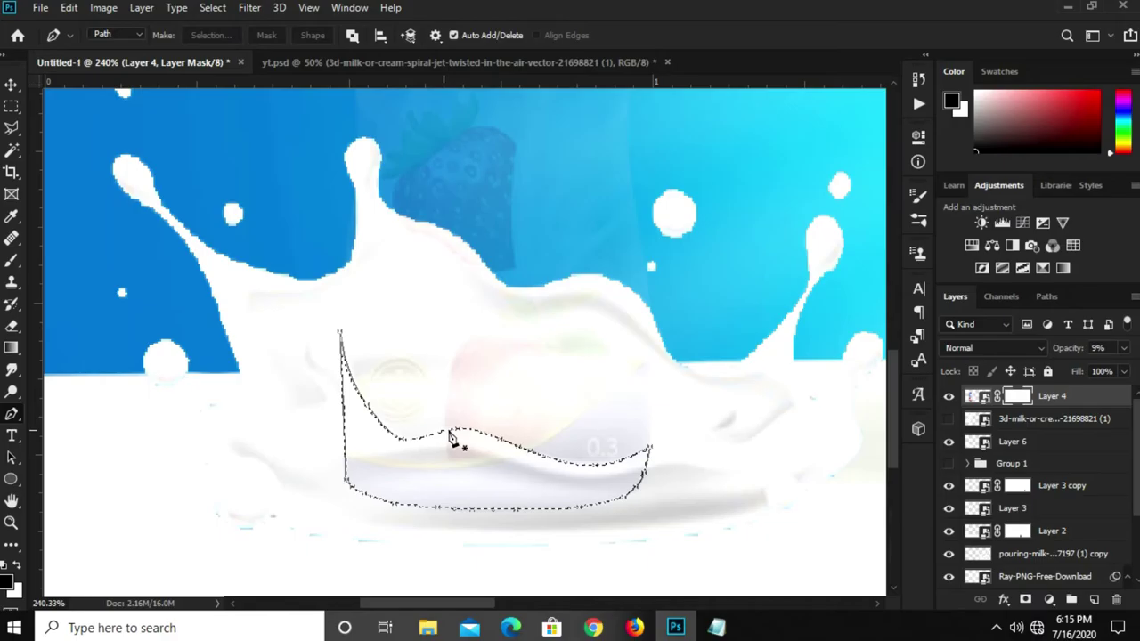
click(9, 108)
click(98, 107)
right_click(419, 176)
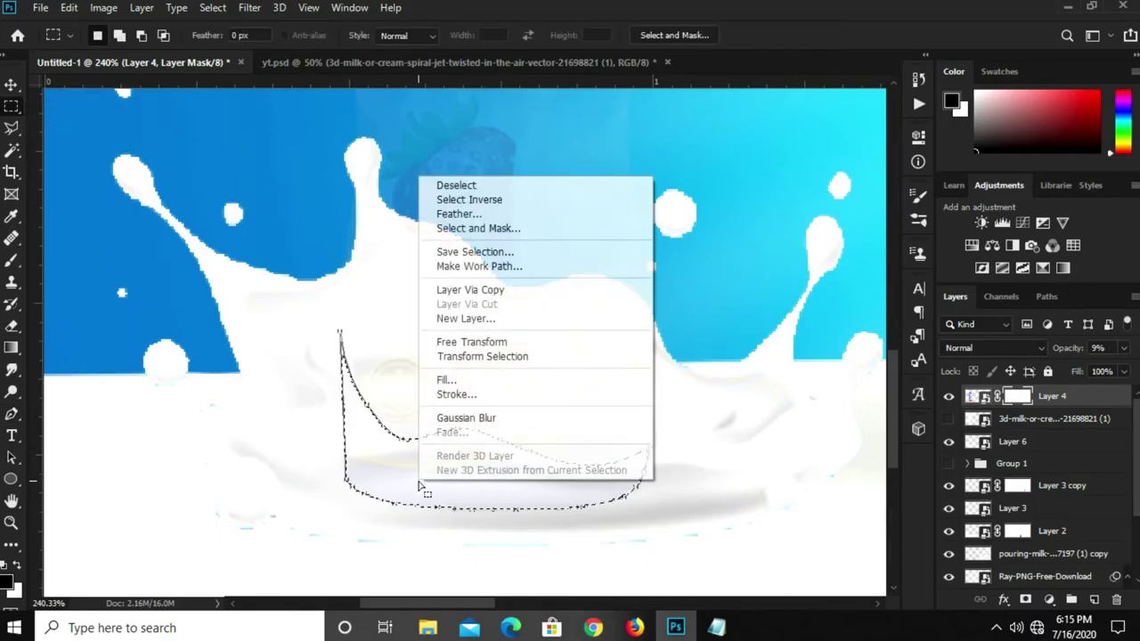
click(461, 380)
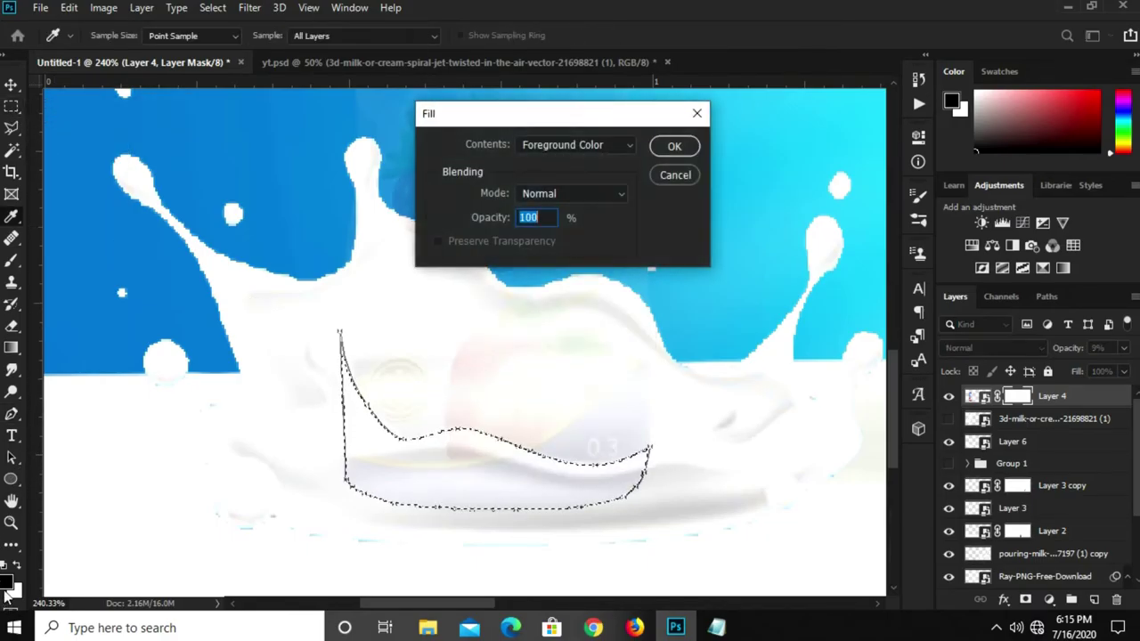
click(561, 146)
click(543, 160)
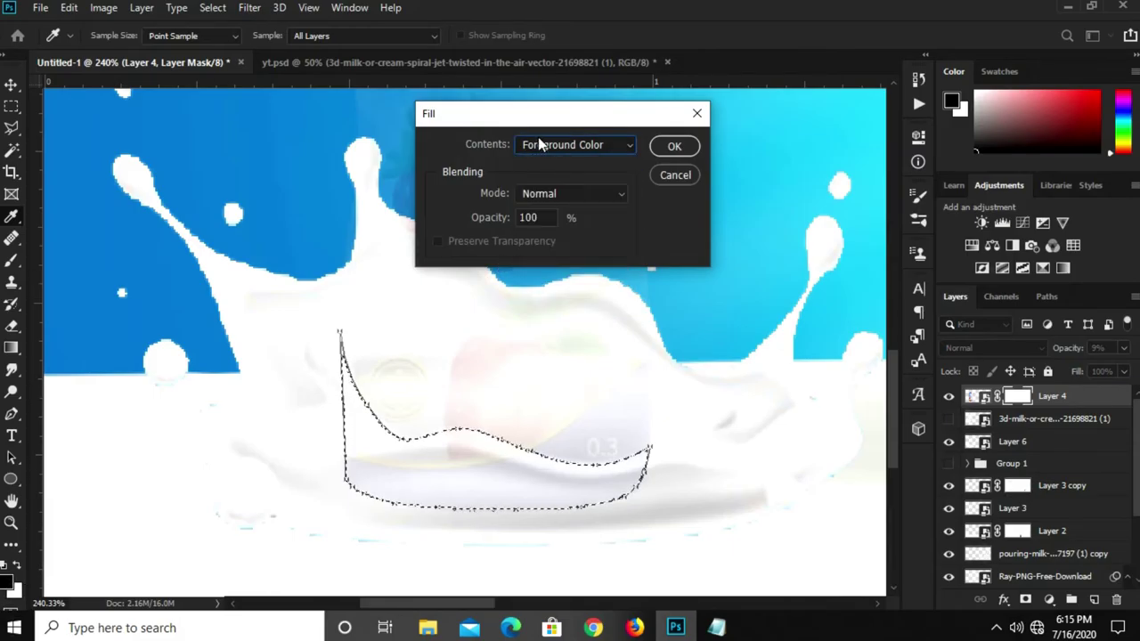
click(669, 146)
key(m)
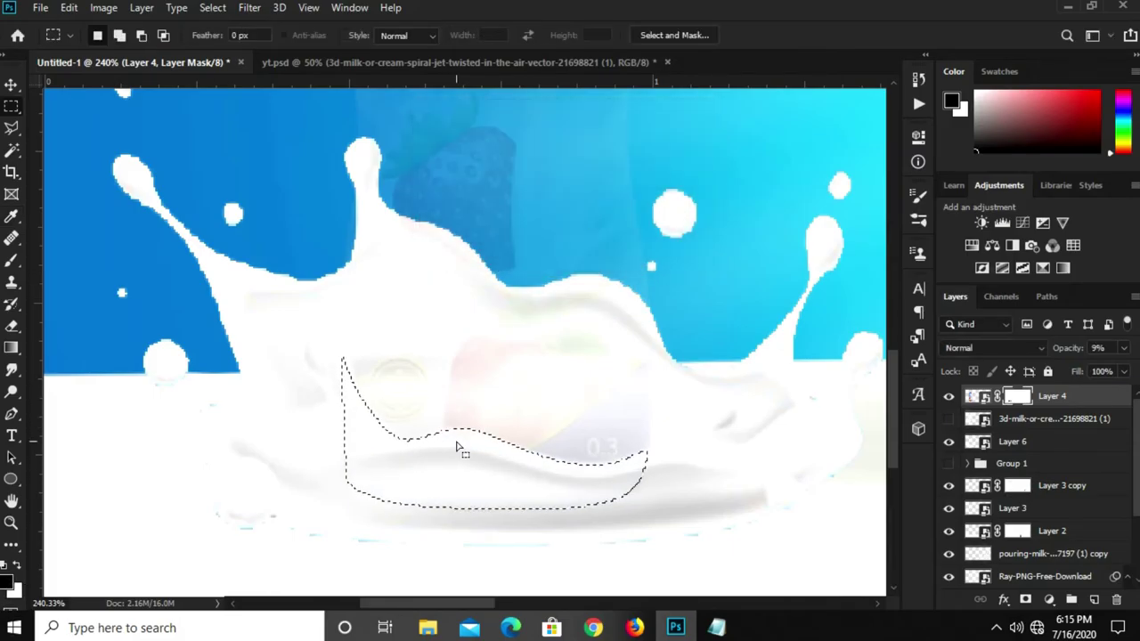
key(ctrl+d)
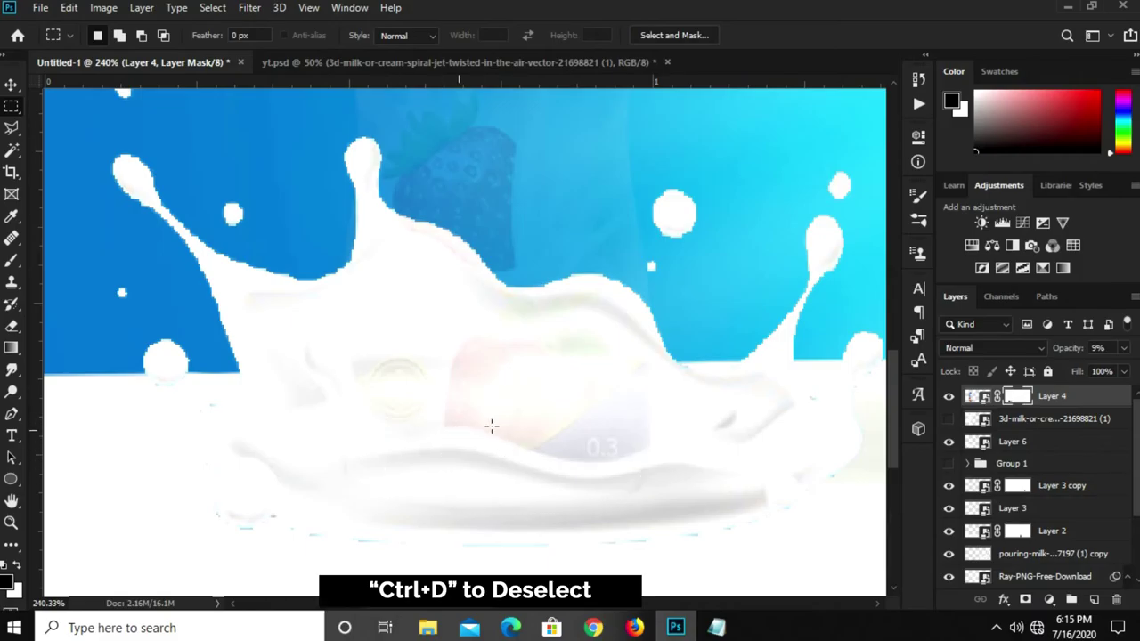
Set bottle Layer 4 back to 100% opacity
click(1124, 349)
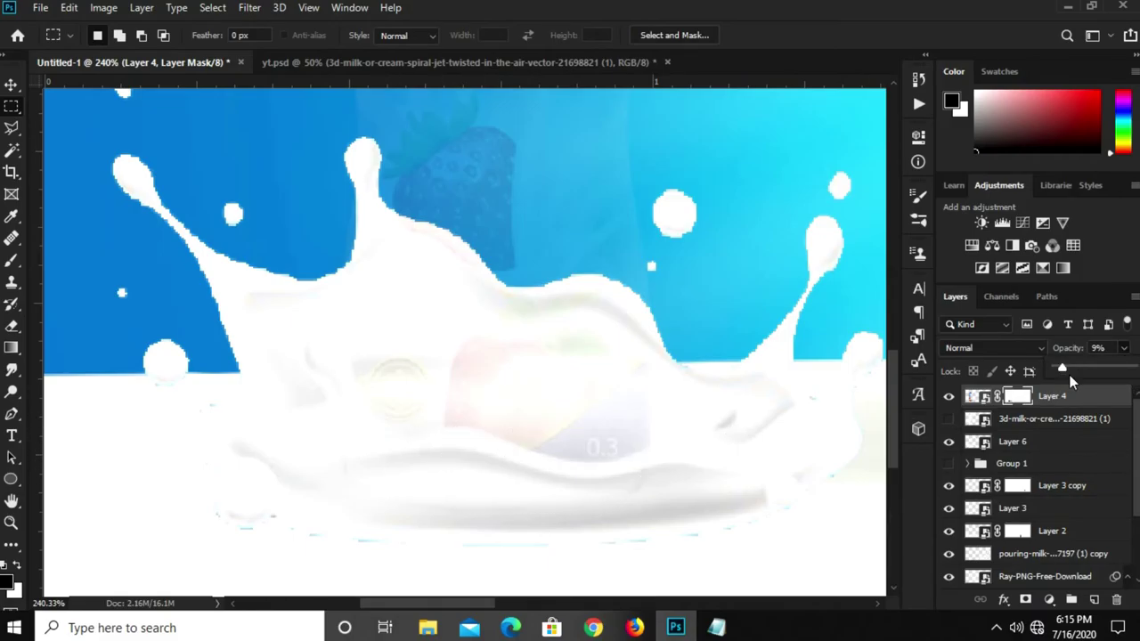
drag(1065, 371, 1133, 368)
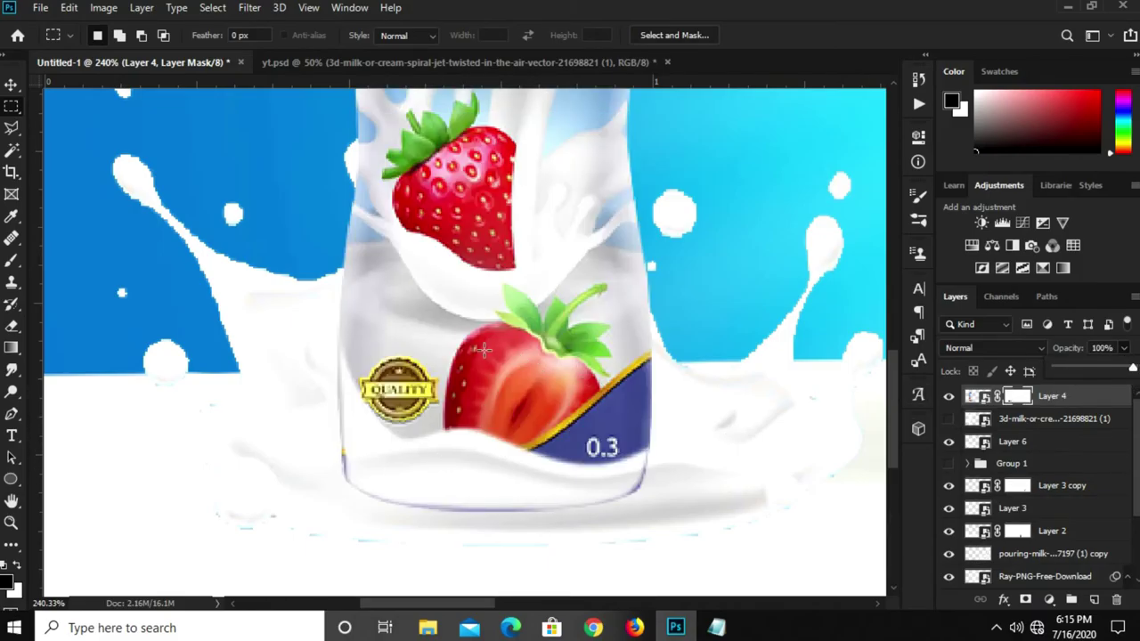
key(v)
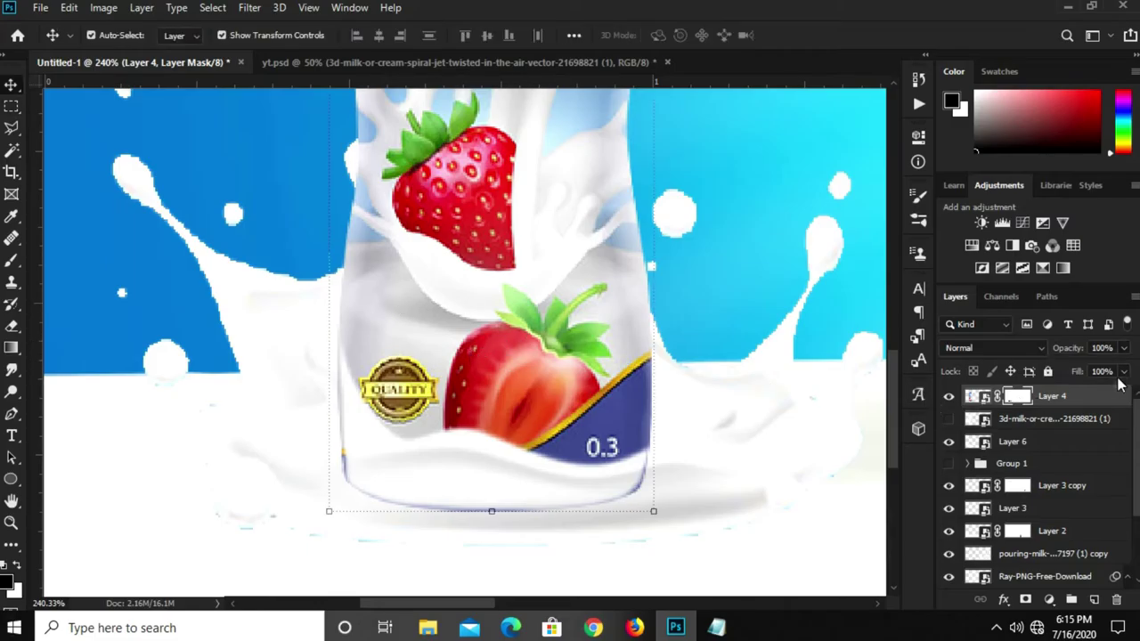
Convert Layer 4 to a smart object, then rasterize it
click(1125, 350)
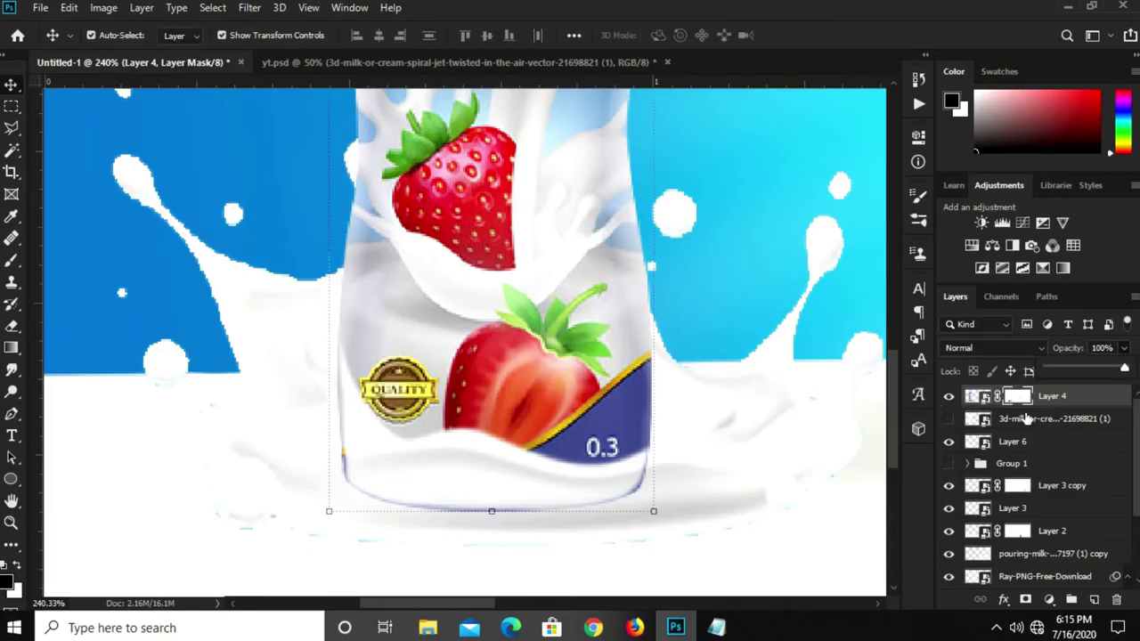
right_click(1059, 406)
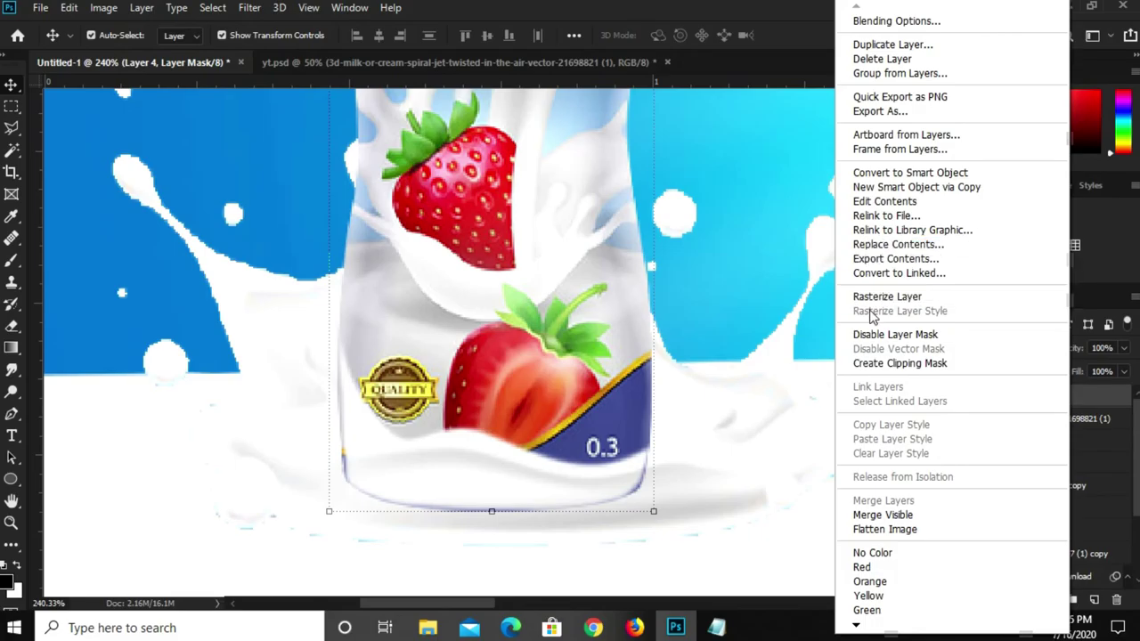
click(880, 175)
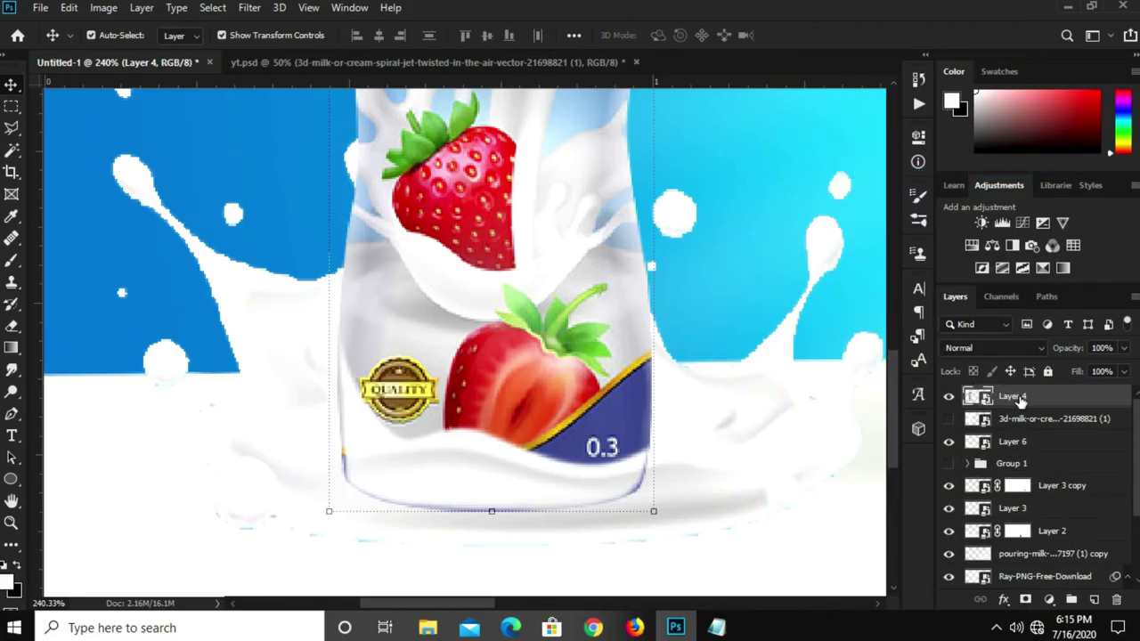
right_click(1021, 403)
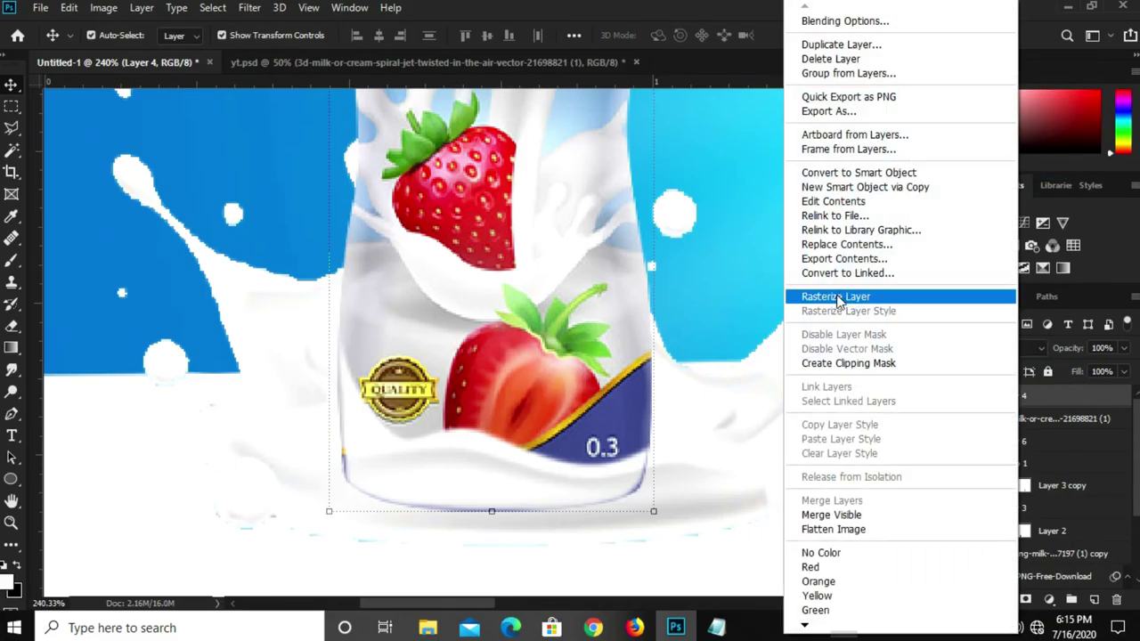
click(837, 296)
Draw a polygonal lasso selection around the bottle's base, then deselect
scroll(402, 460, up, 2)
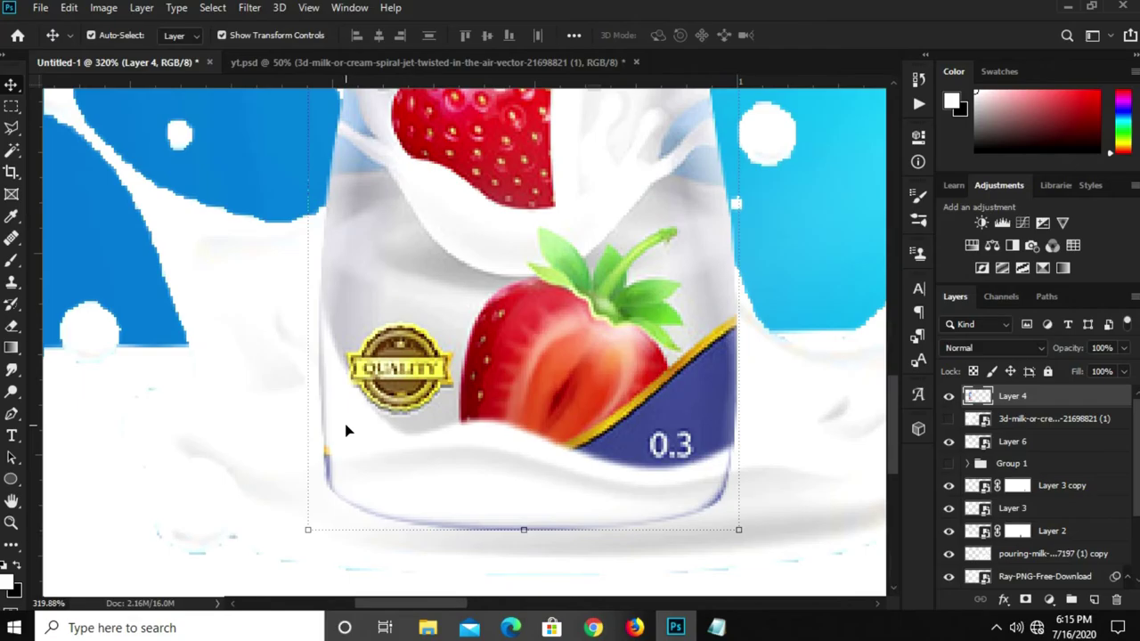
right_click(12, 127)
click(91, 142)
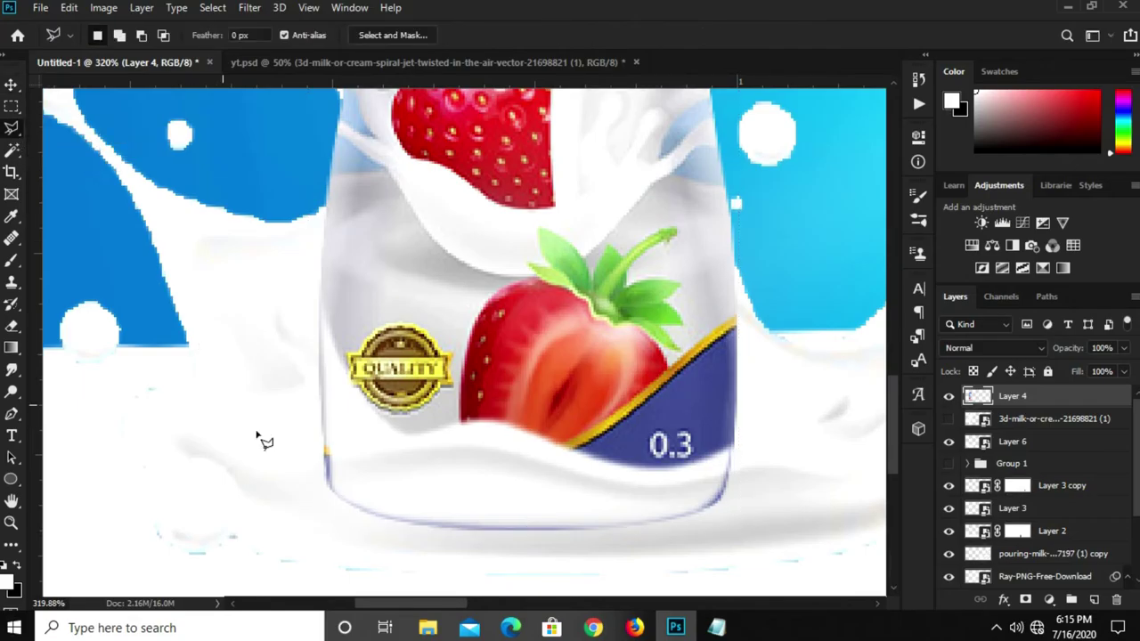
click(272, 367)
click(322, 306)
click(334, 443)
click(456, 510)
click(667, 497)
click(720, 475)
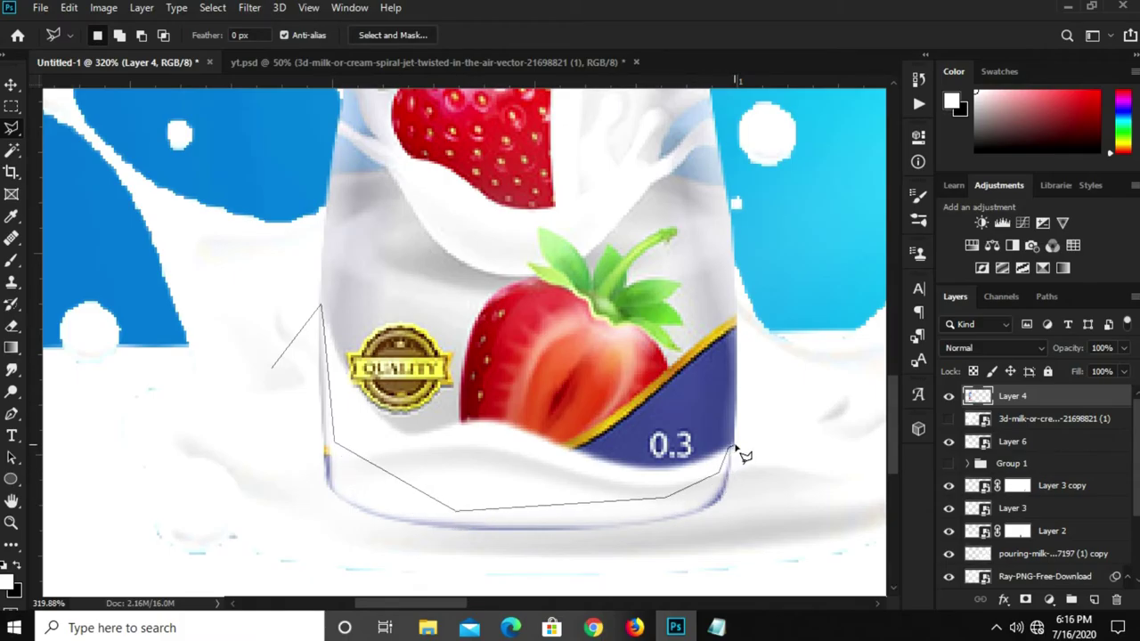
click(743, 513)
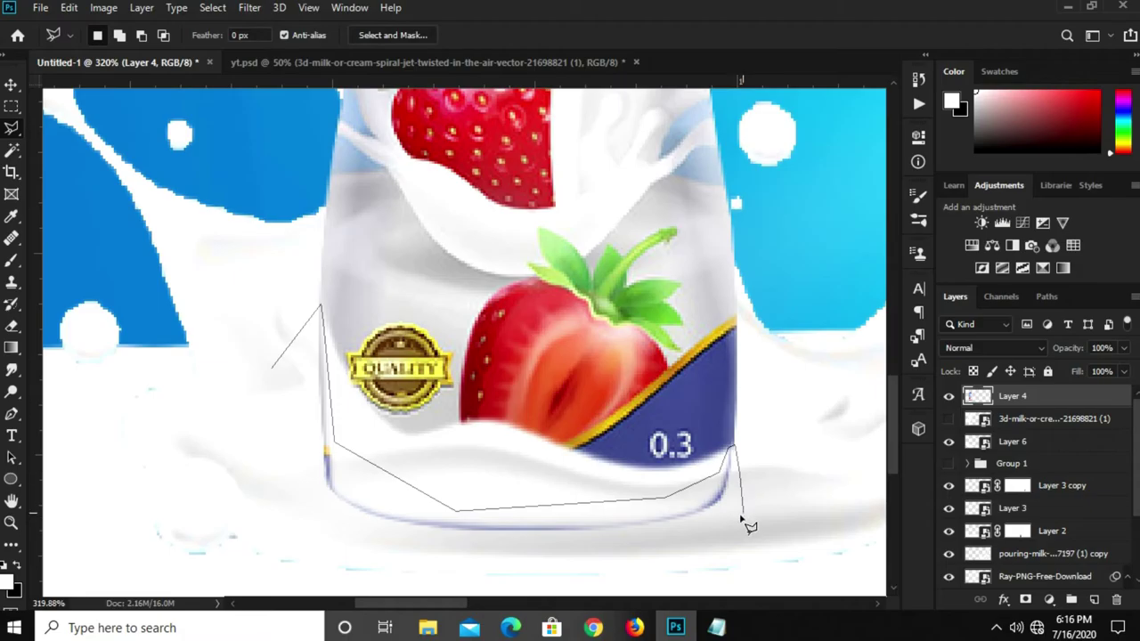
click(529, 551)
click(319, 540)
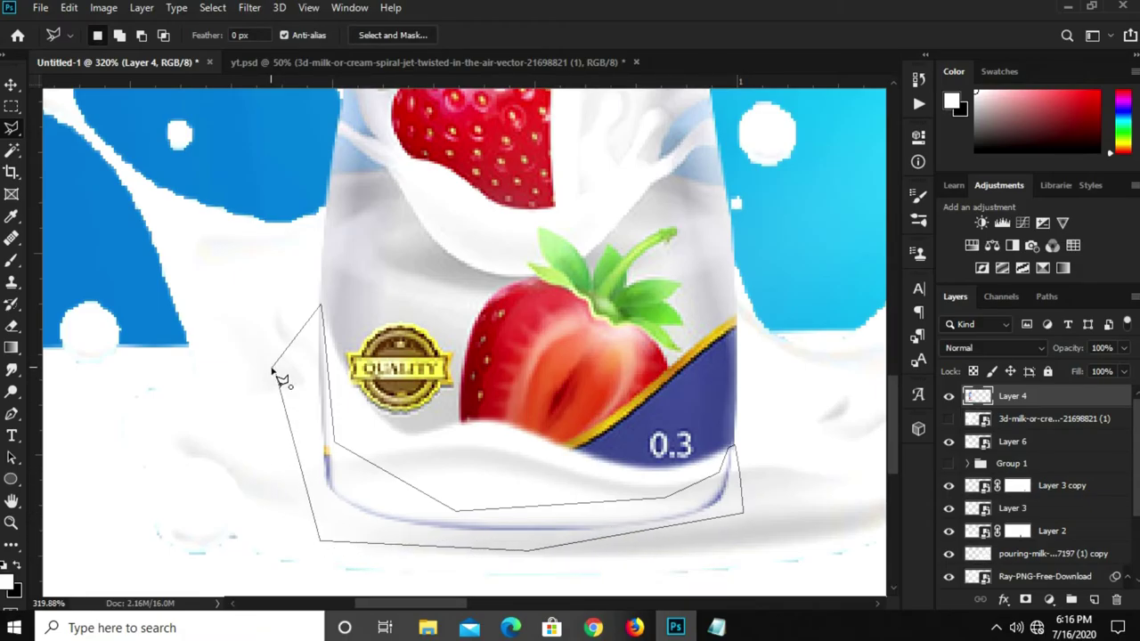
click(274, 375)
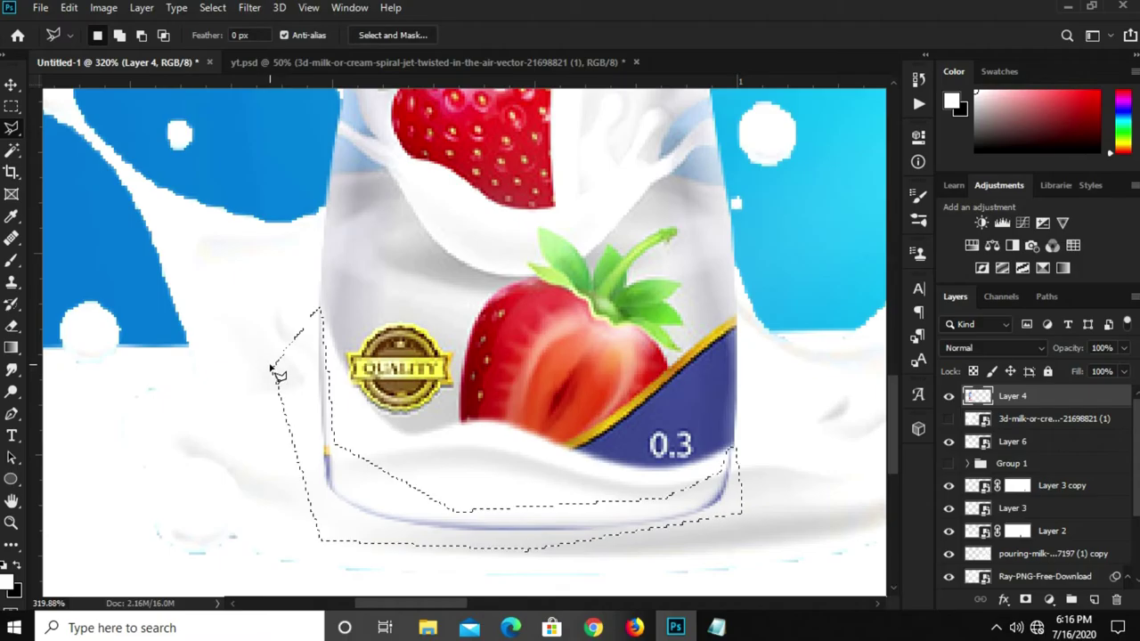
key(ctrl+d)
scroll(305, 390, down, 1)
scroll(305, 390, down, 3)
Select the milk splash Layer 6 and add a layer mask to it
scroll(304, 427, down, 2)
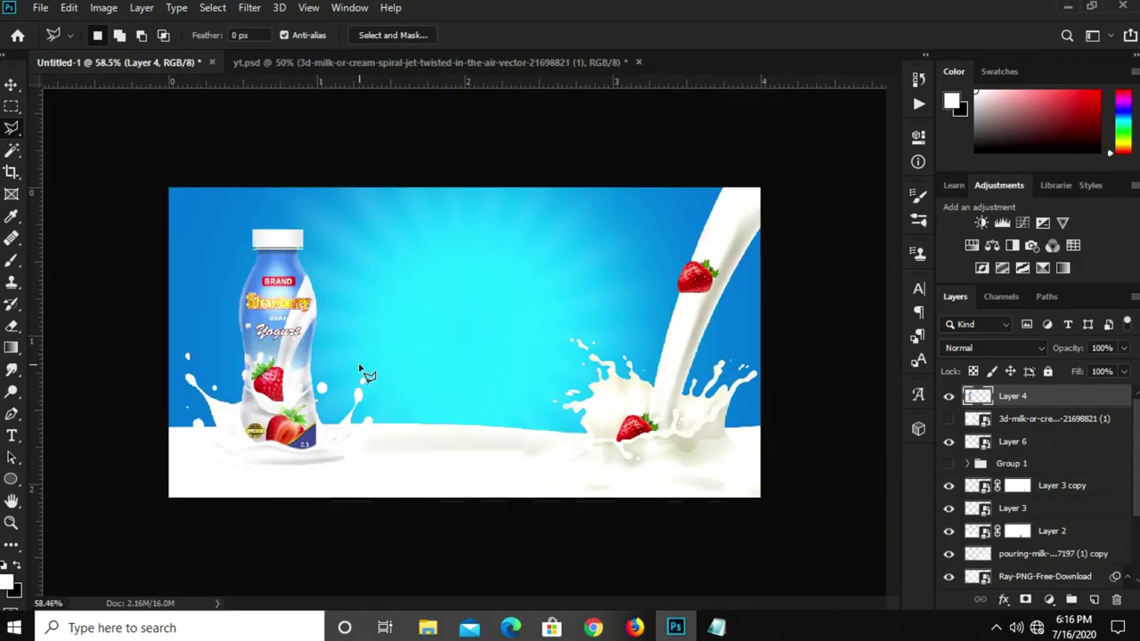
key(v)
scroll(279, 491, up, 1)
scroll(273, 526, up, 1)
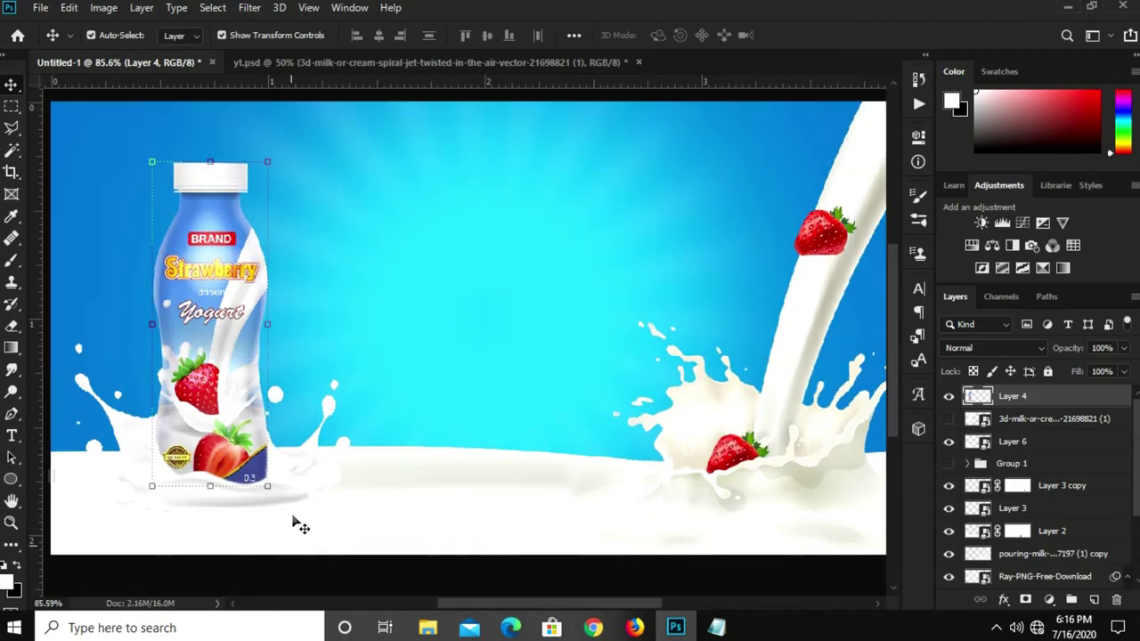
scroll(295, 522, down, 1)
click(69, 406)
click(180, 439)
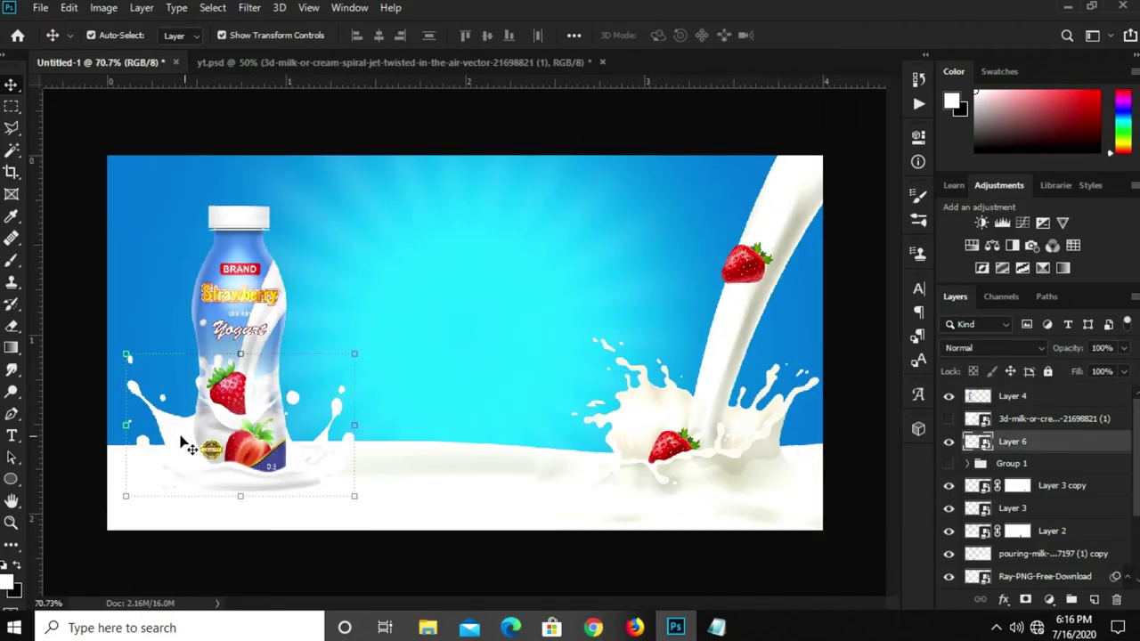
click(1026, 599)
scroll(144, 494, up, 1)
scroll(144, 494, up, 1)
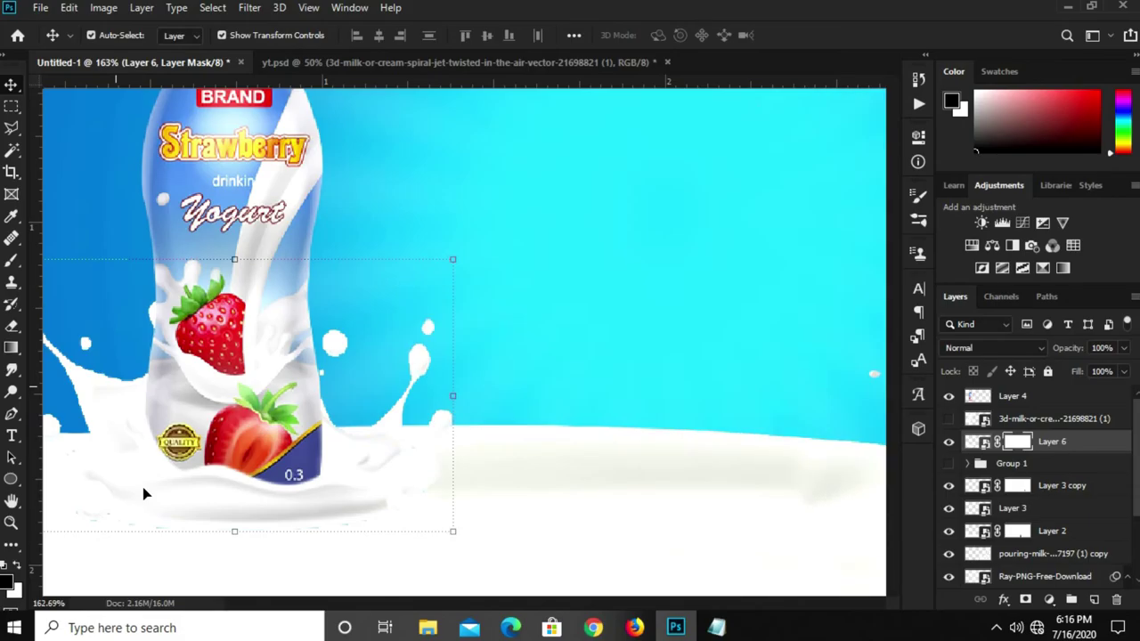
scroll(145, 503, up, 1)
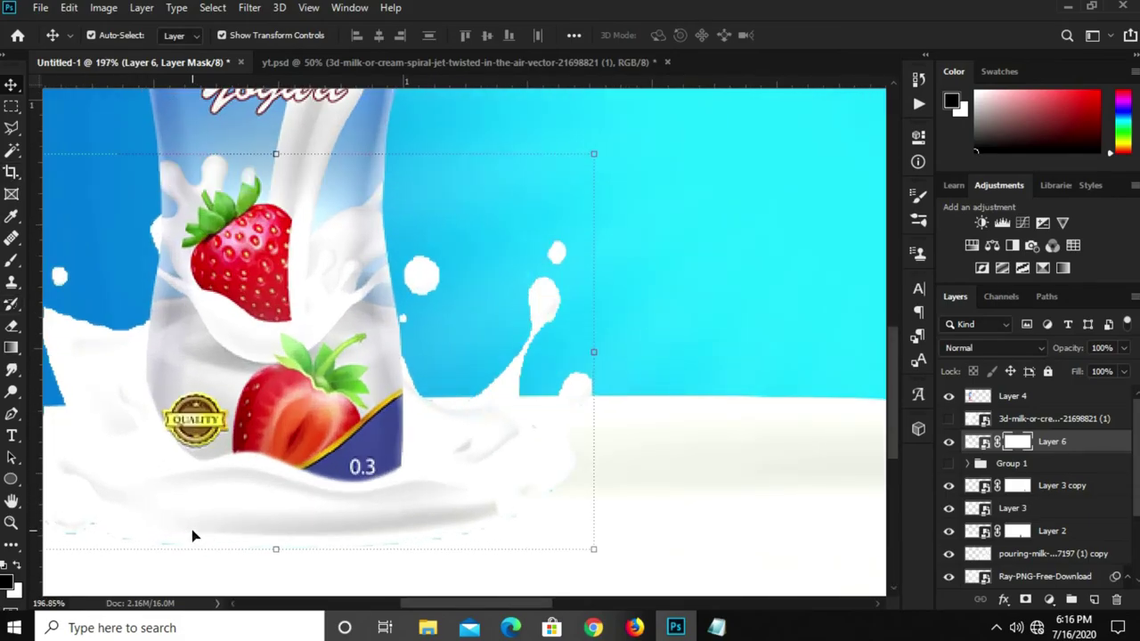
Paint black on the mask to remove the bluish specks along the splash's bottom edge
drag(12, 263, 72, 261)
click(61, 261)
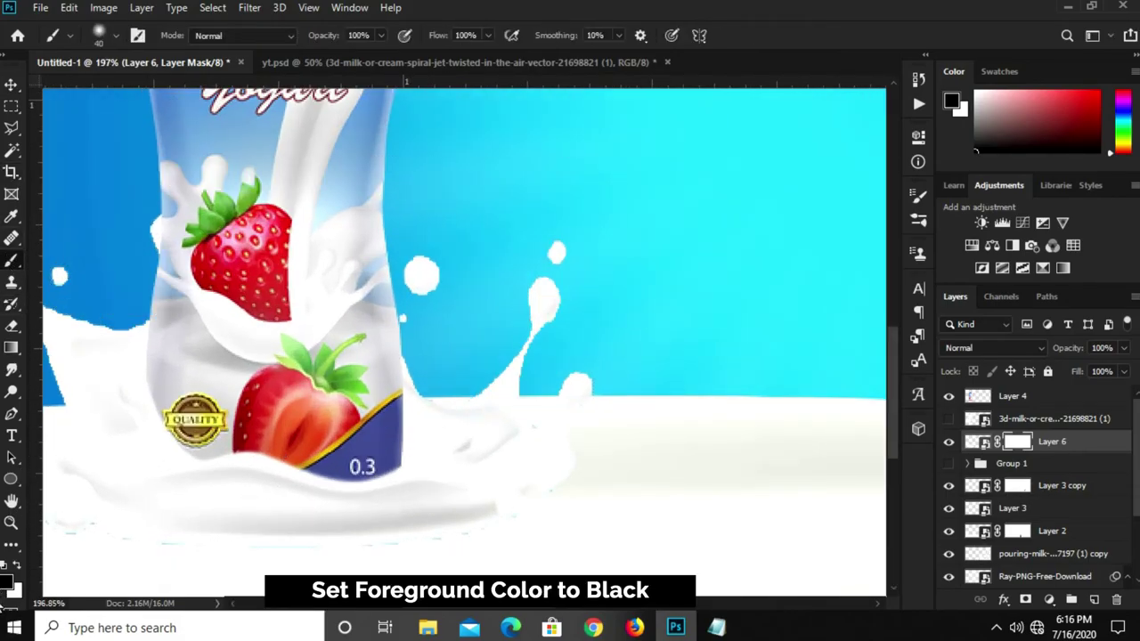
click(7, 582)
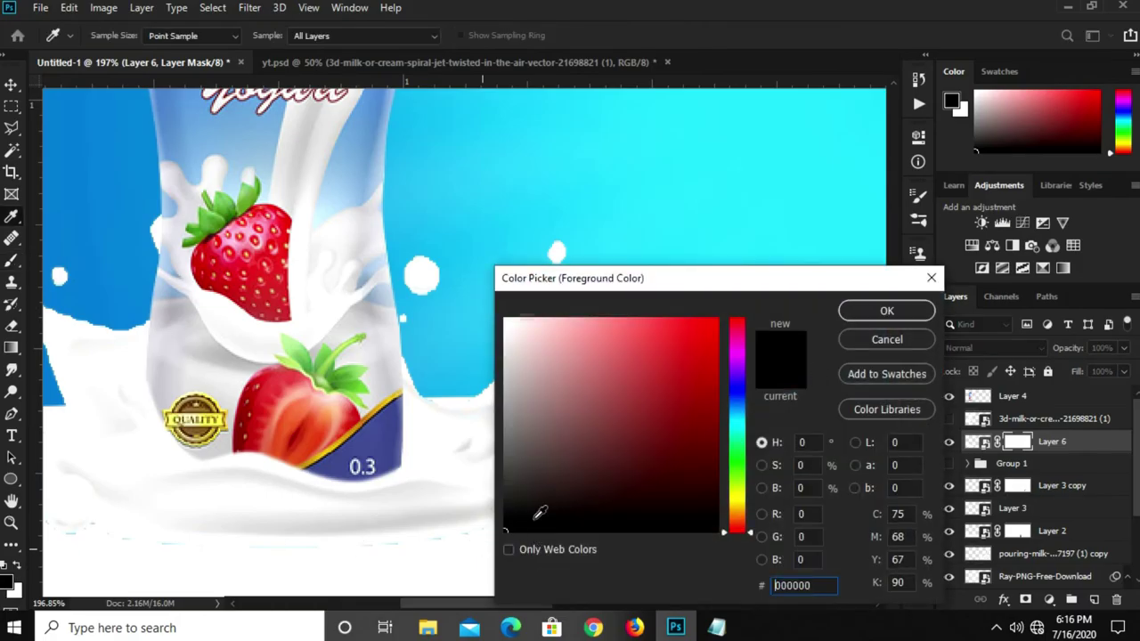
click(860, 313)
drag(271, 557, 496, 538)
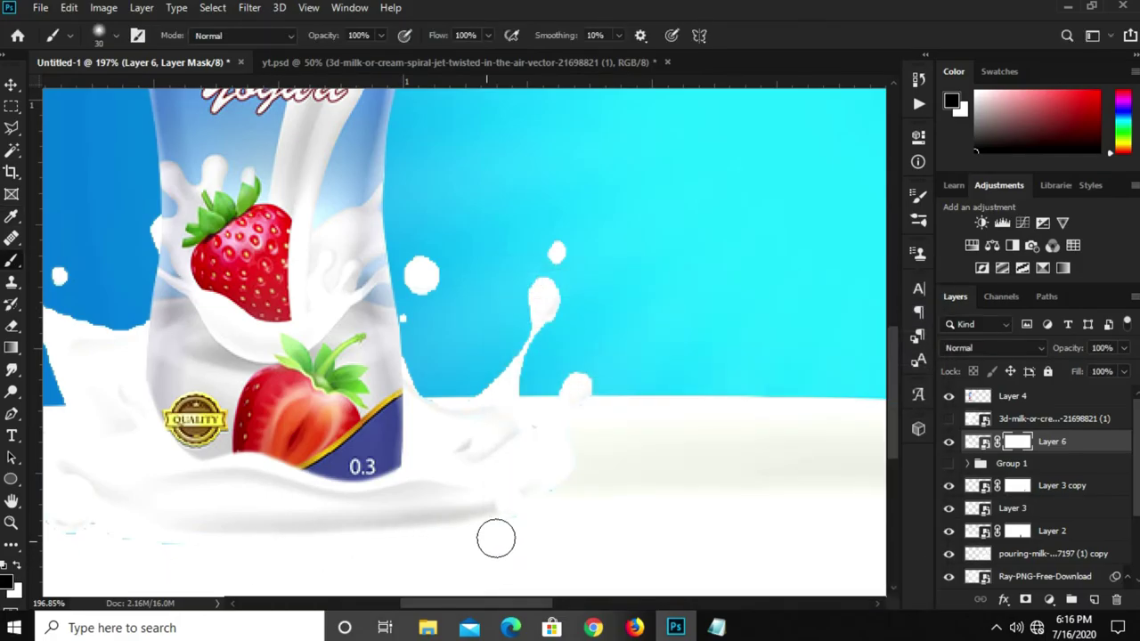
mouse_move(444, 559)
mouse_down()
mouse_move(97, 541)
mouse_move(186, 553)
mouse_up()
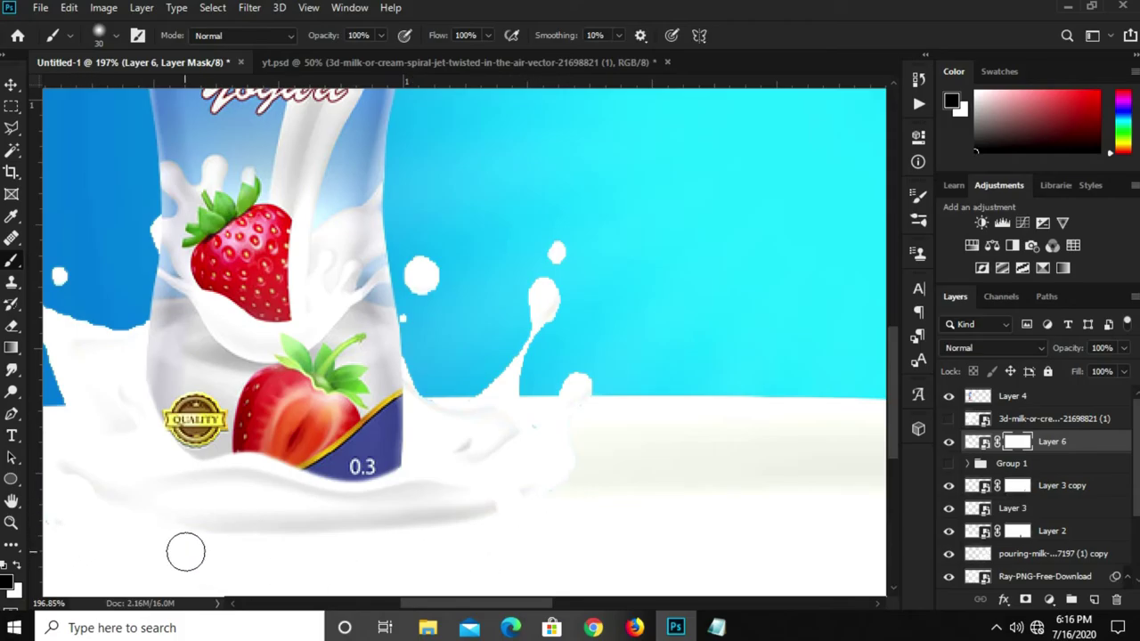
scroll(166, 555, down, 1)
scroll(166, 555, down, 1)
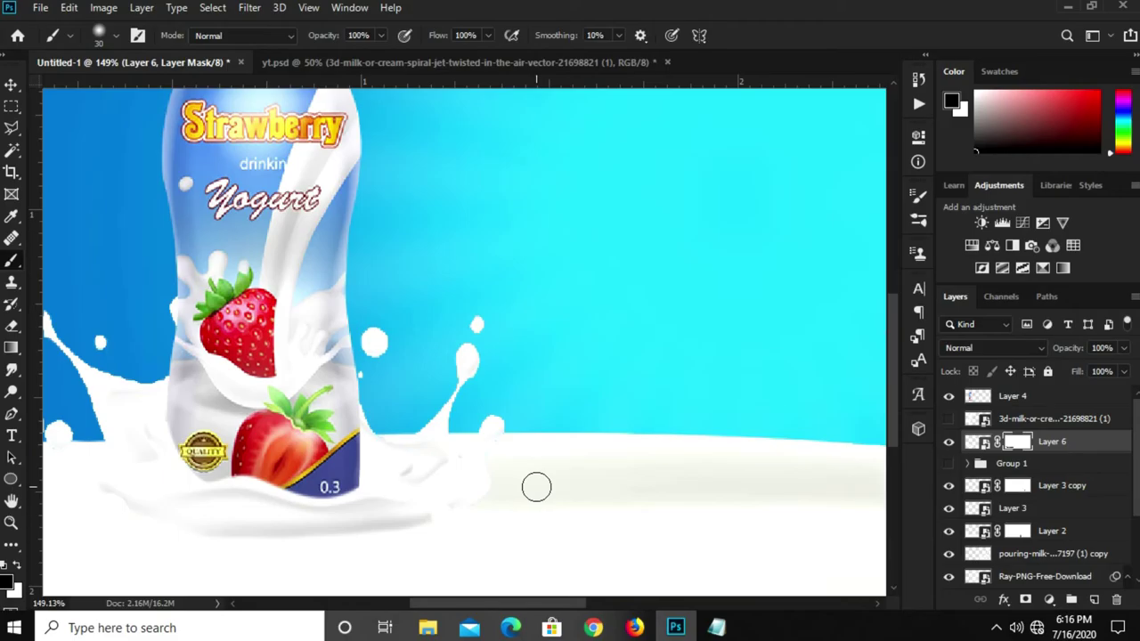
Show the 3d-milk spiral layer around the bottle with the canvas fitted to screen
key(v)
key(ctrl+0)
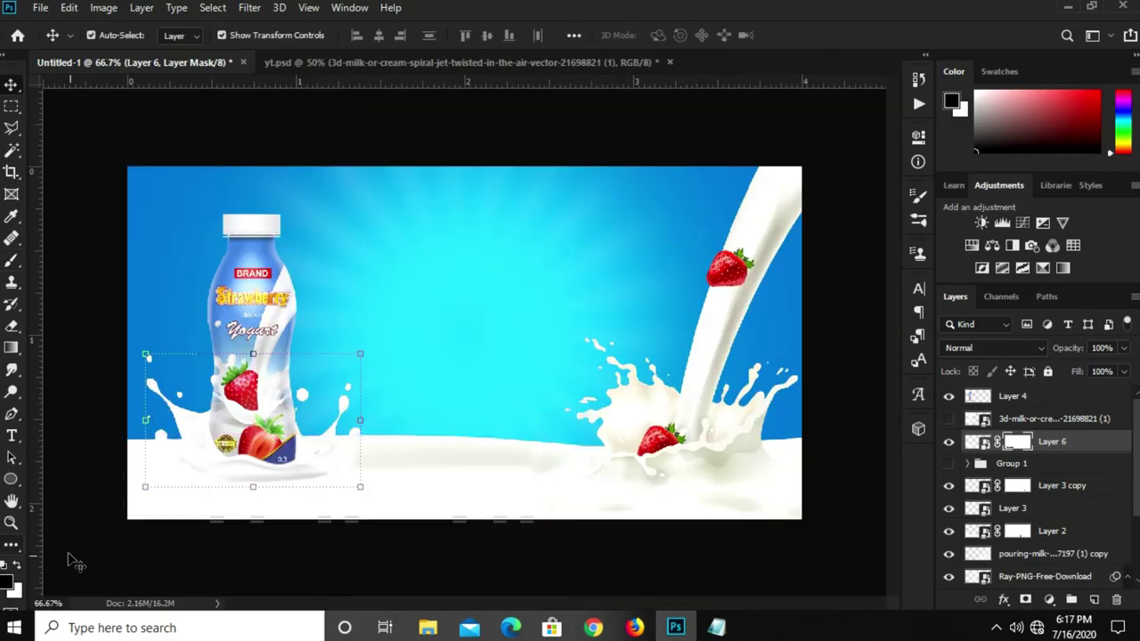
click(183, 559)
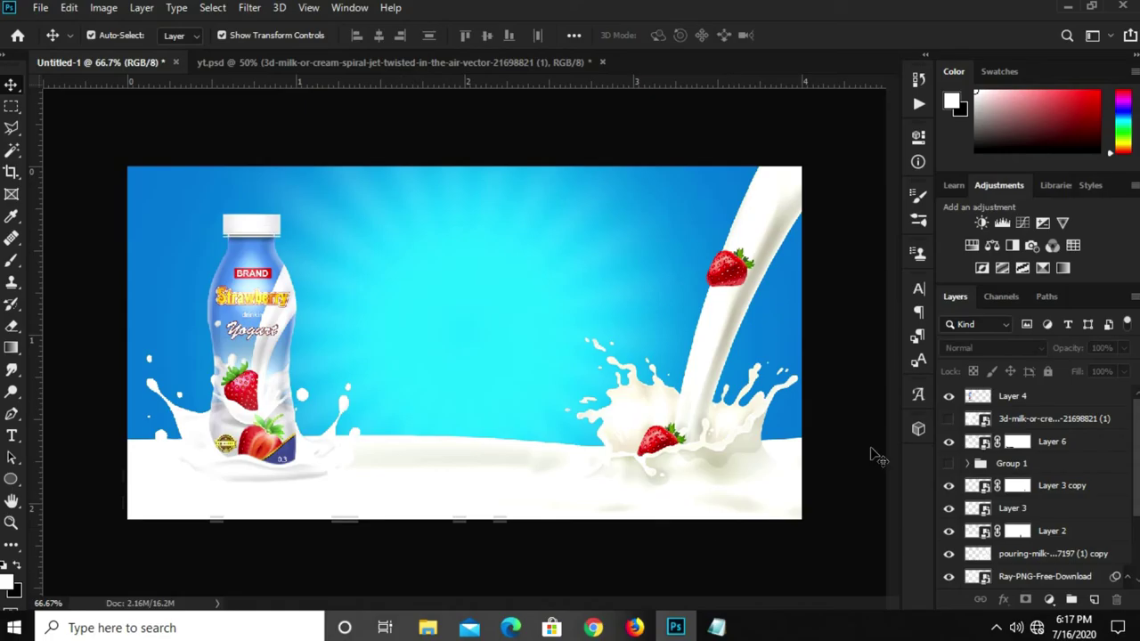
click(951, 419)
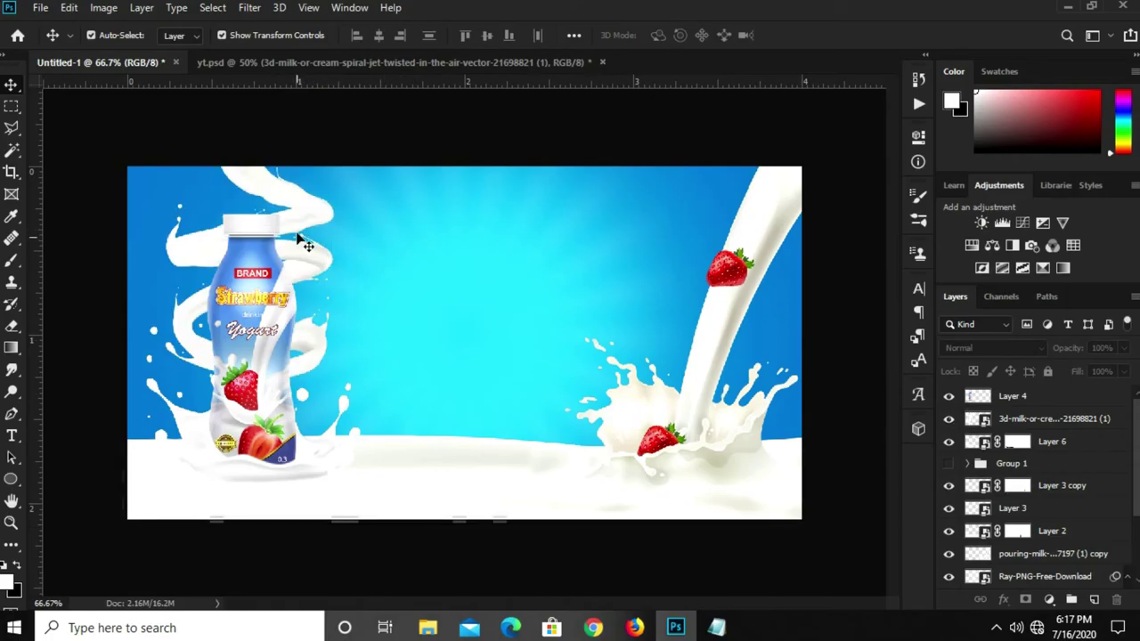
key(ctrl+0)
Convert Layer 4 (the bottle) to a Smart Object and add a layer mask
click(207, 275)
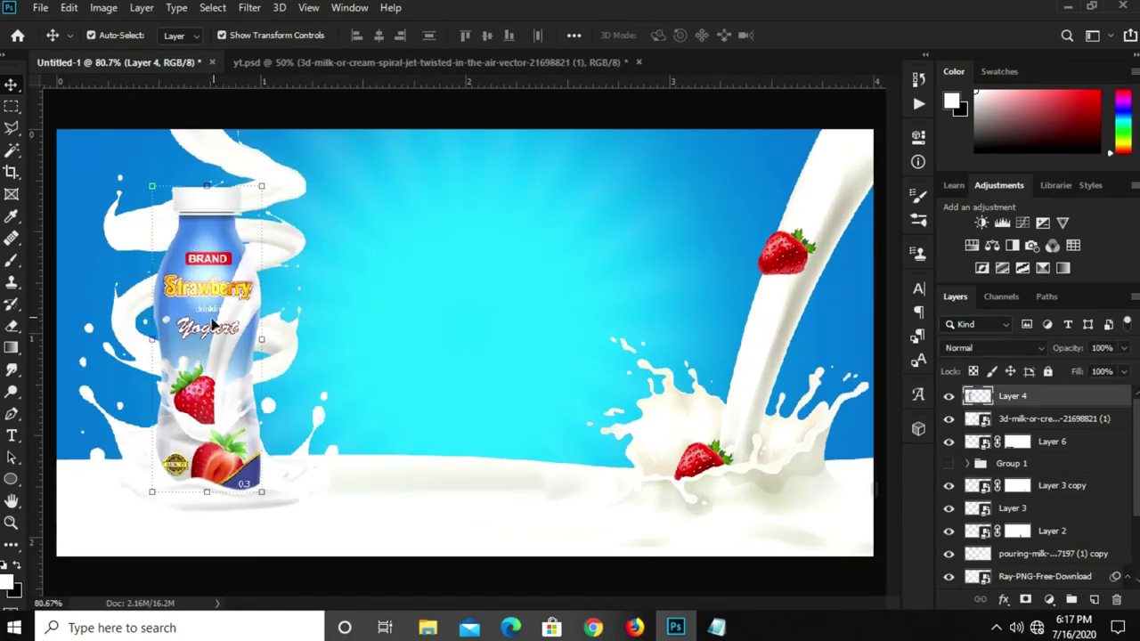
right_click(1027, 401)
click(851, 230)
scroll(153, 245, up, 3)
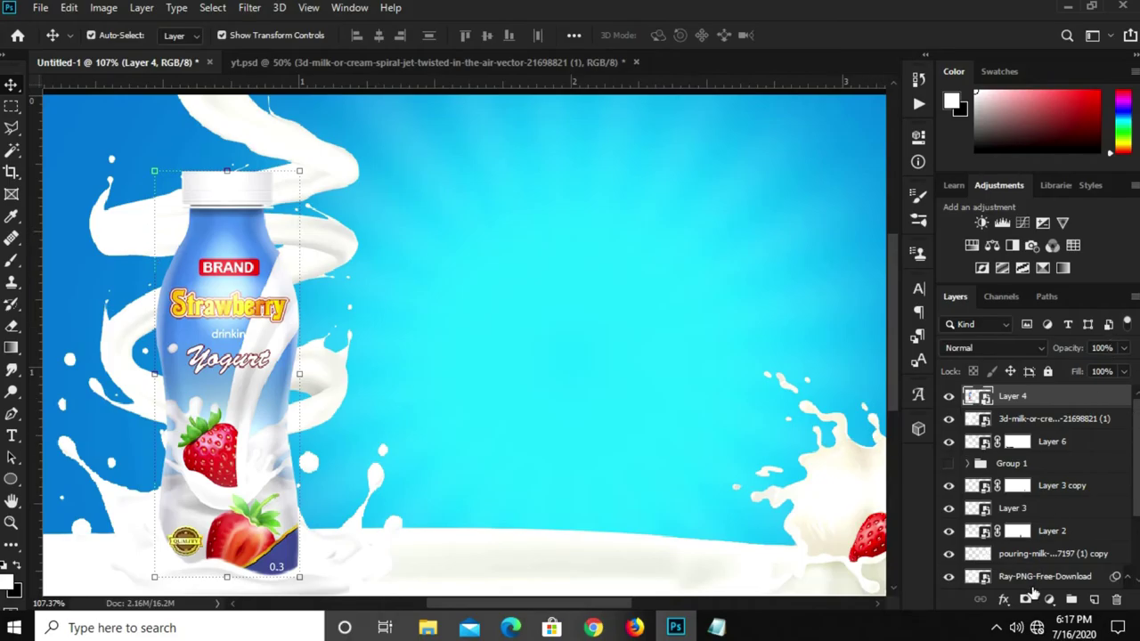
click(1028, 597)
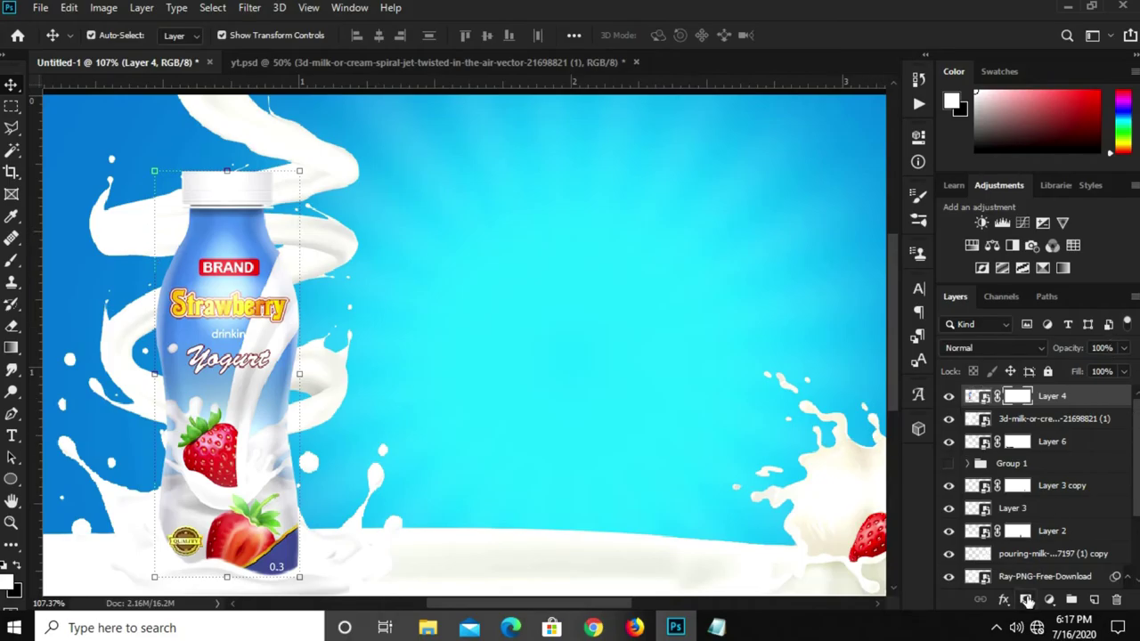
Lower Layer 4 opacity to 22% and target its mask with black as foreground
click(978, 397)
click(1125, 348)
drag(1128, 371, 1099, 373)
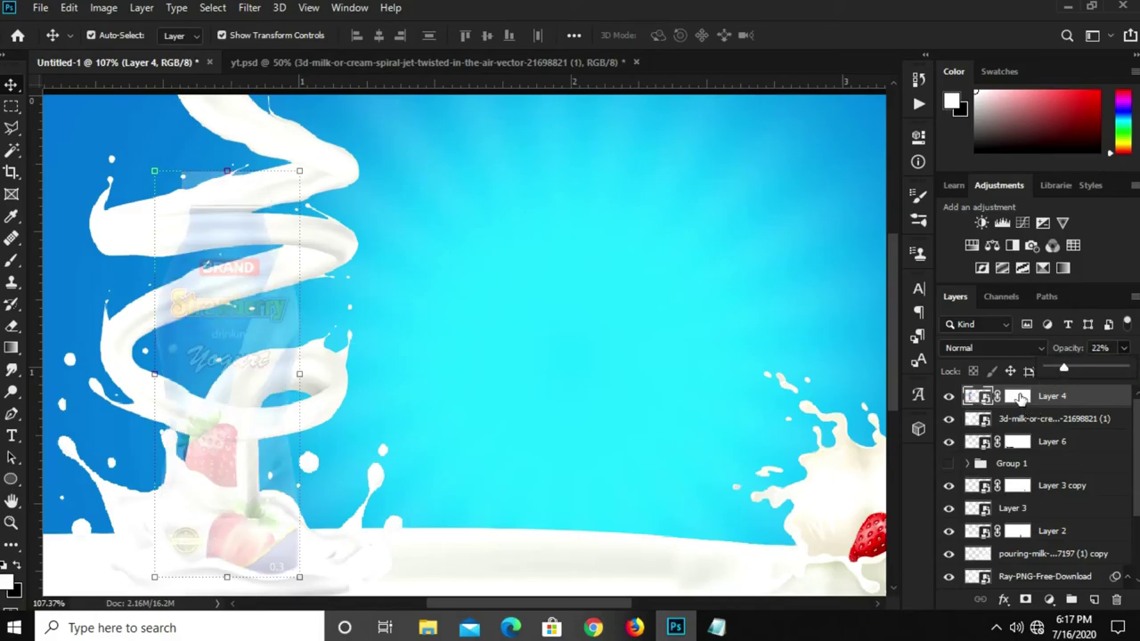
click(1021, 398)
click(1020, 398)
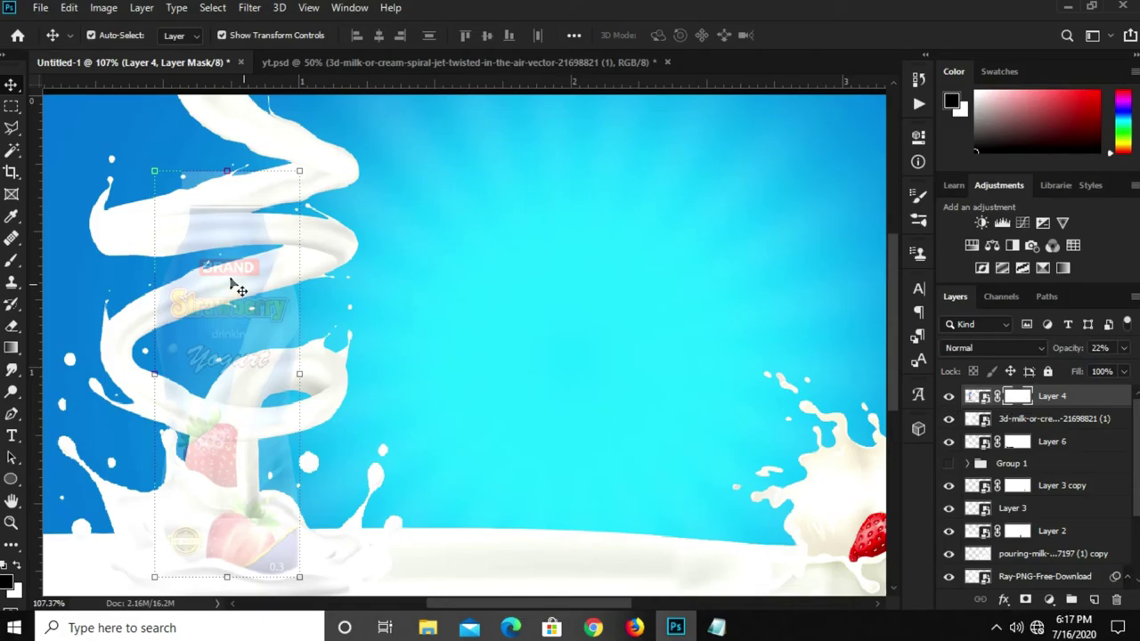
Trace a Polygonal Lasso selection around the bottle neck under the upper milk band
click(18, 130)
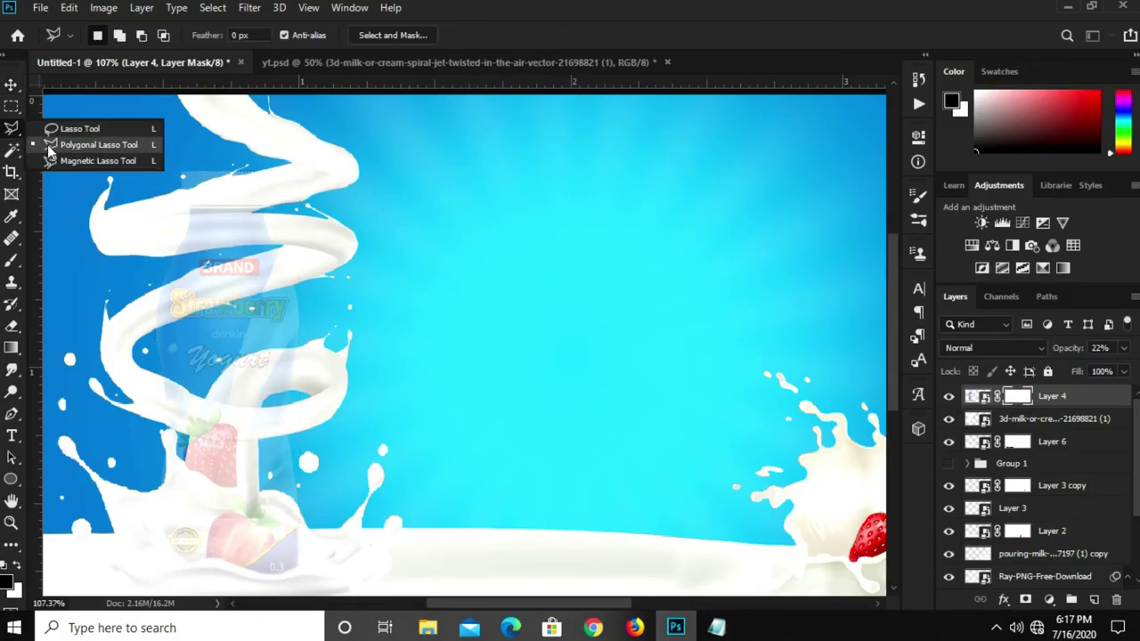
click(76, 158)
scroll(187, 343, up, 1)
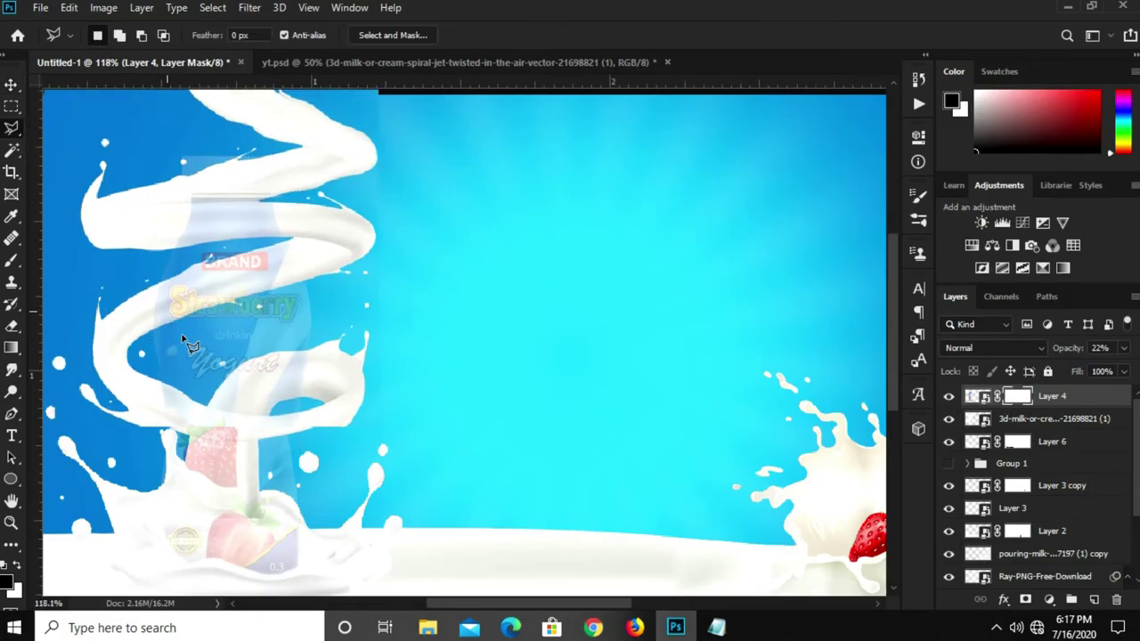
scroll(189, 345, up, 2)
scroll(192, 214, up, 2)
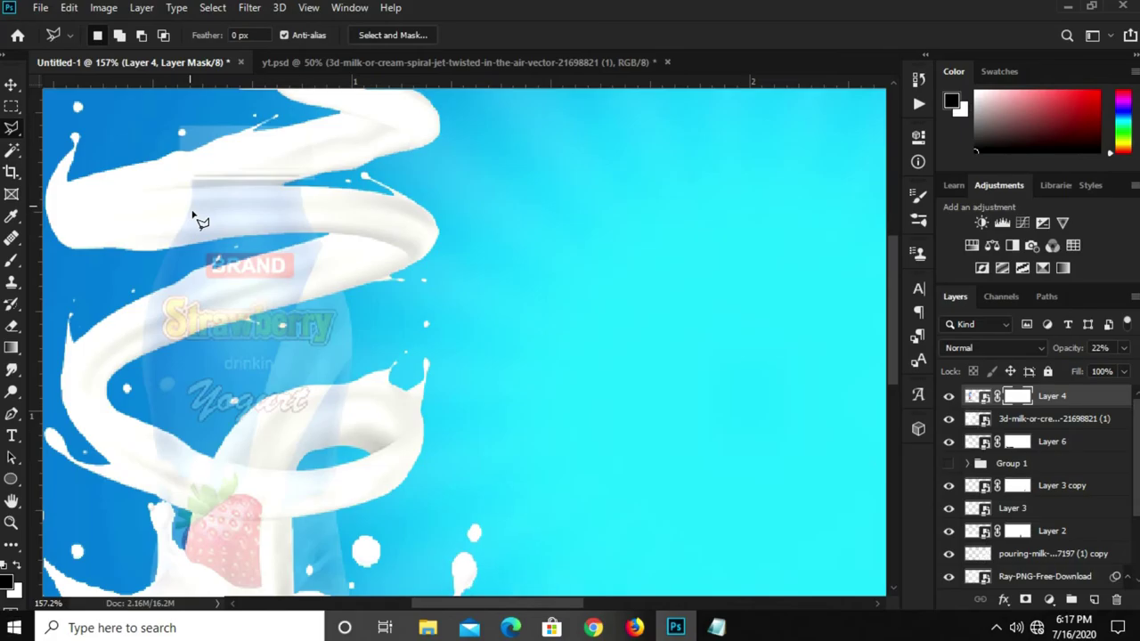
scroll(196, 220, up, 2)
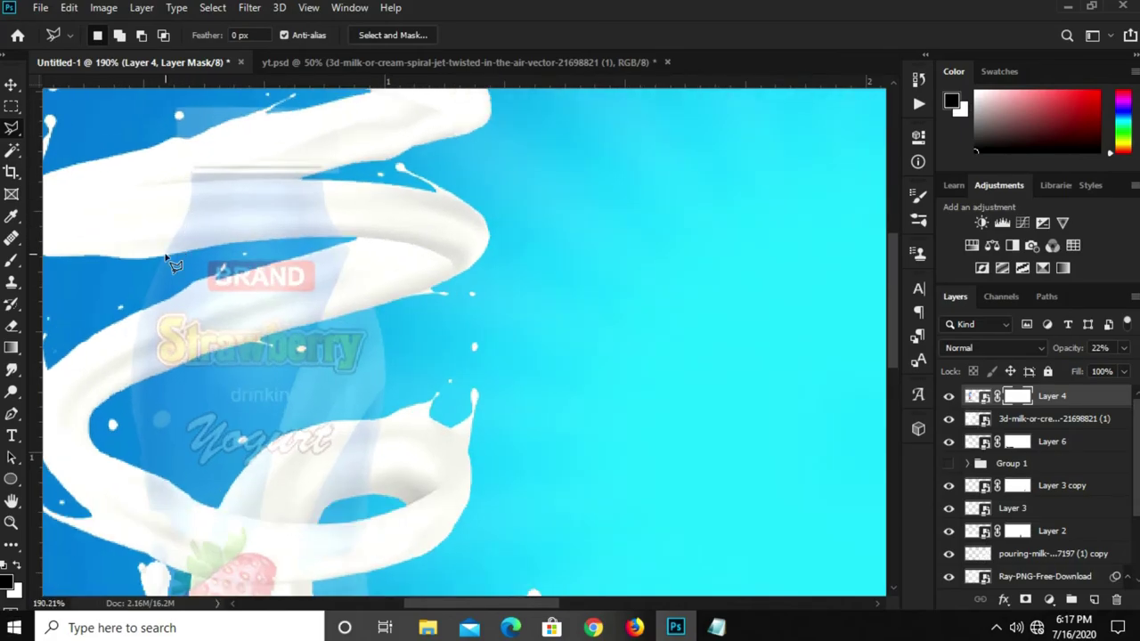
click(165, 256)
click(192, 185)
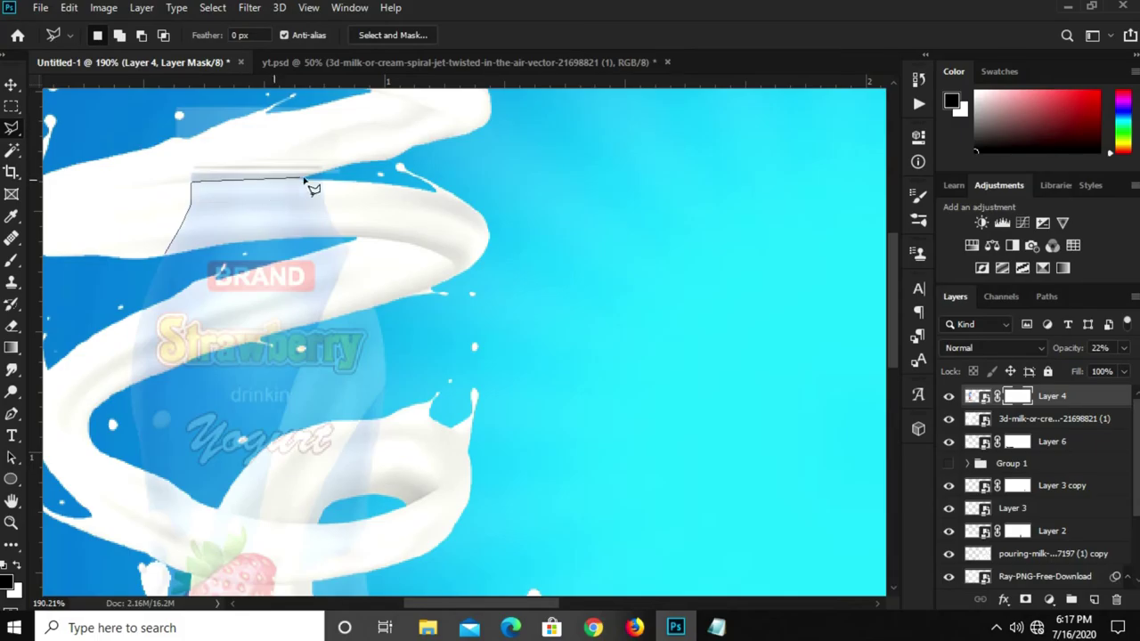
click(322, 183)
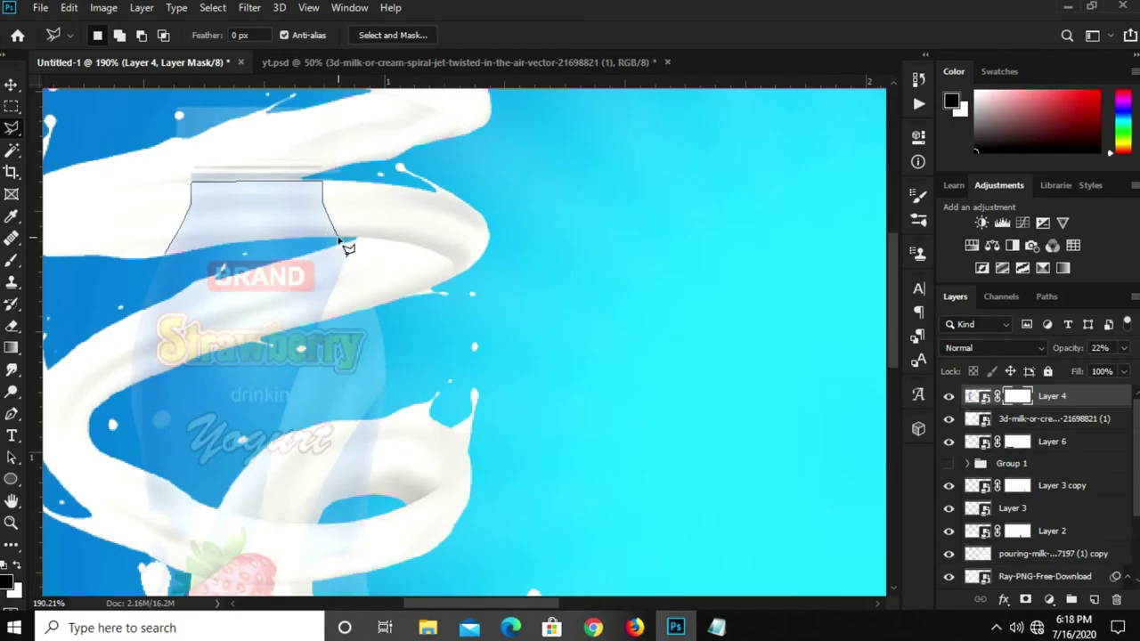
click(339, 239)
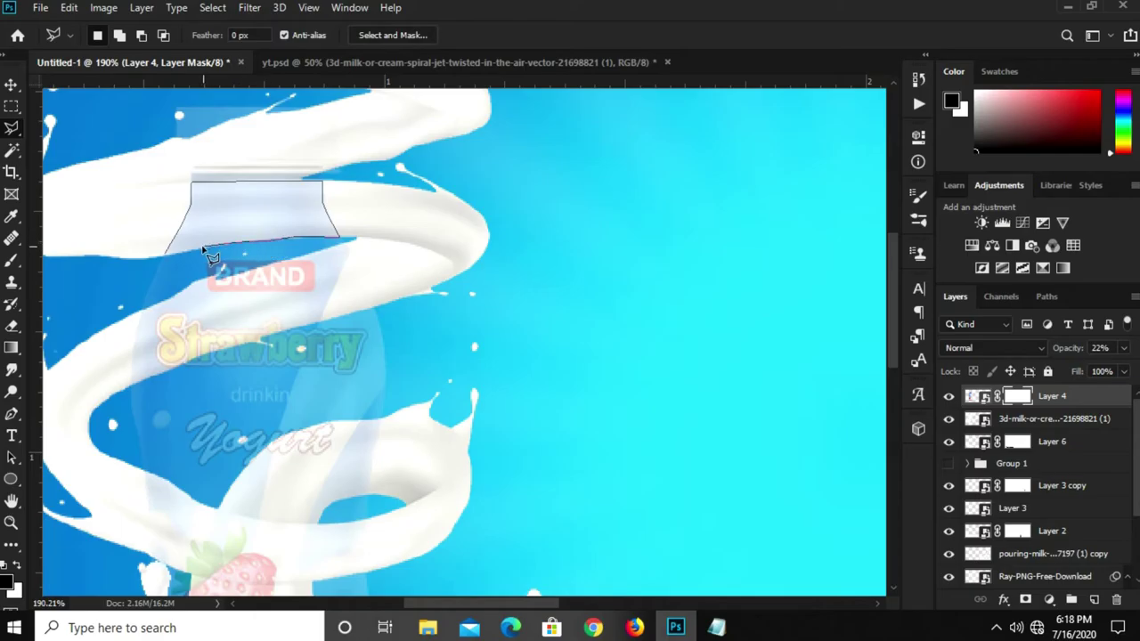
click(167, 257)
Fill the neck selection on the mask with black, then deselect
right_click(253, 204)
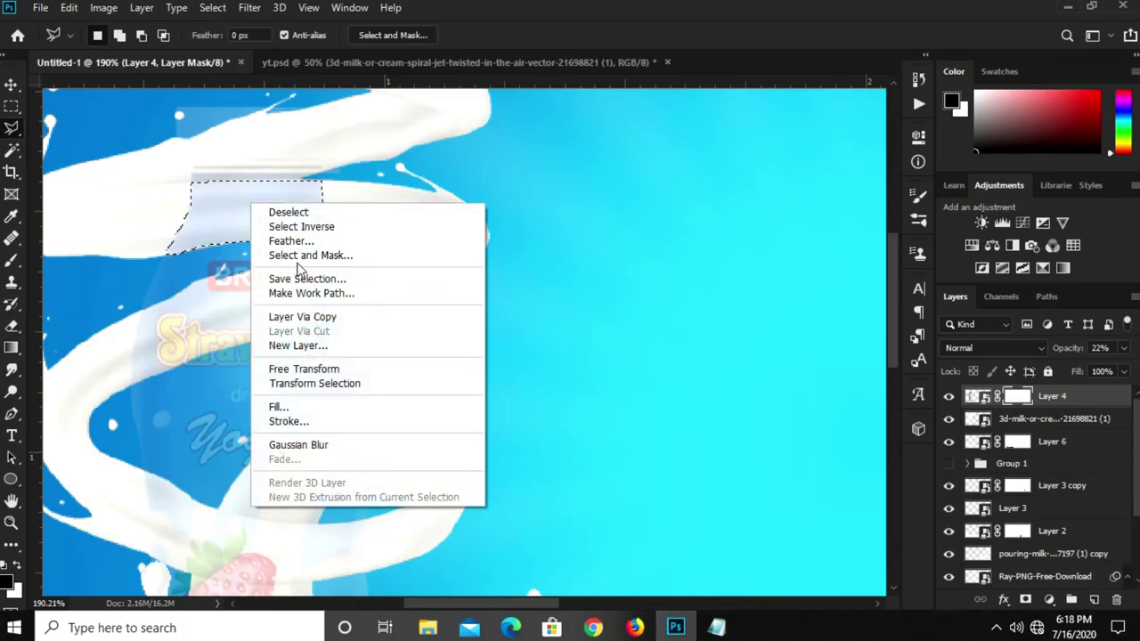
click(298, 407)
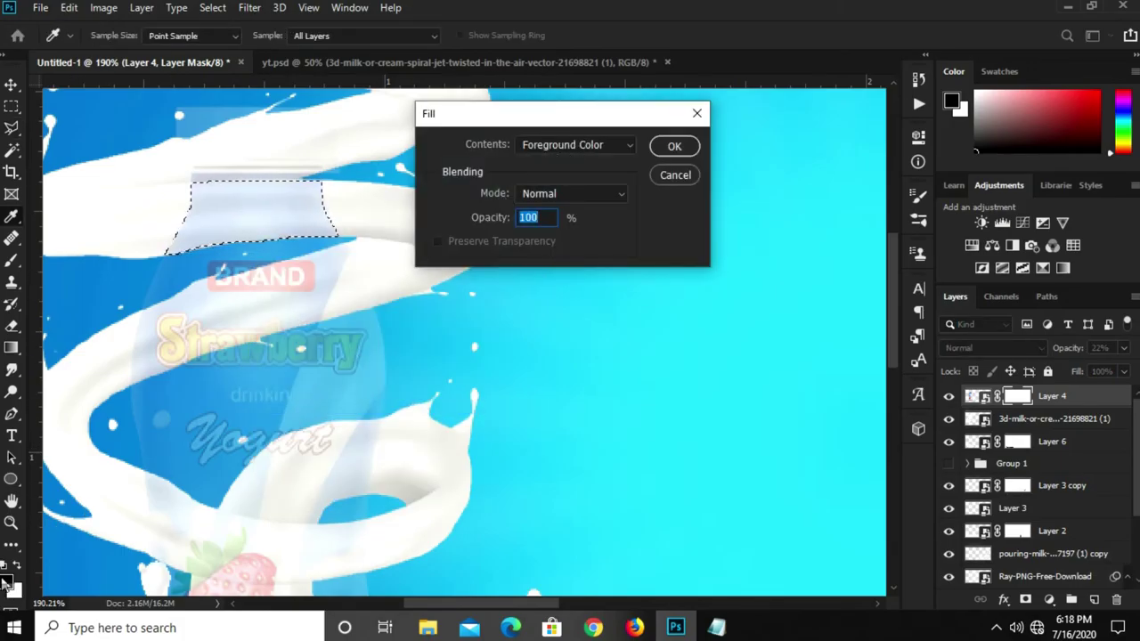
click(674, 146)
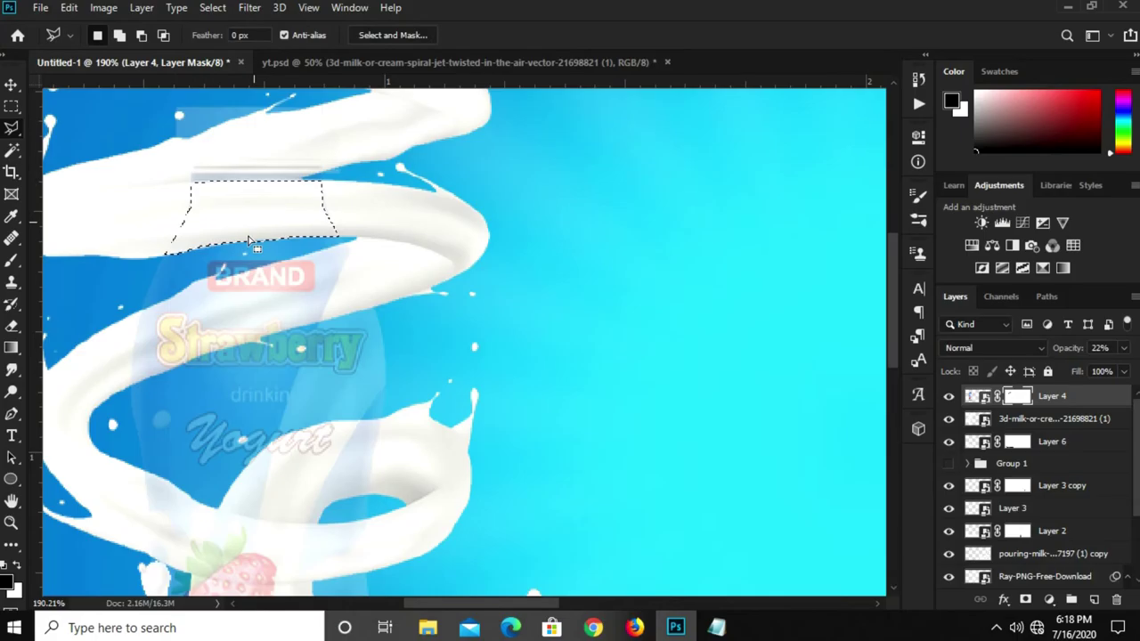
key(ctrl+d)
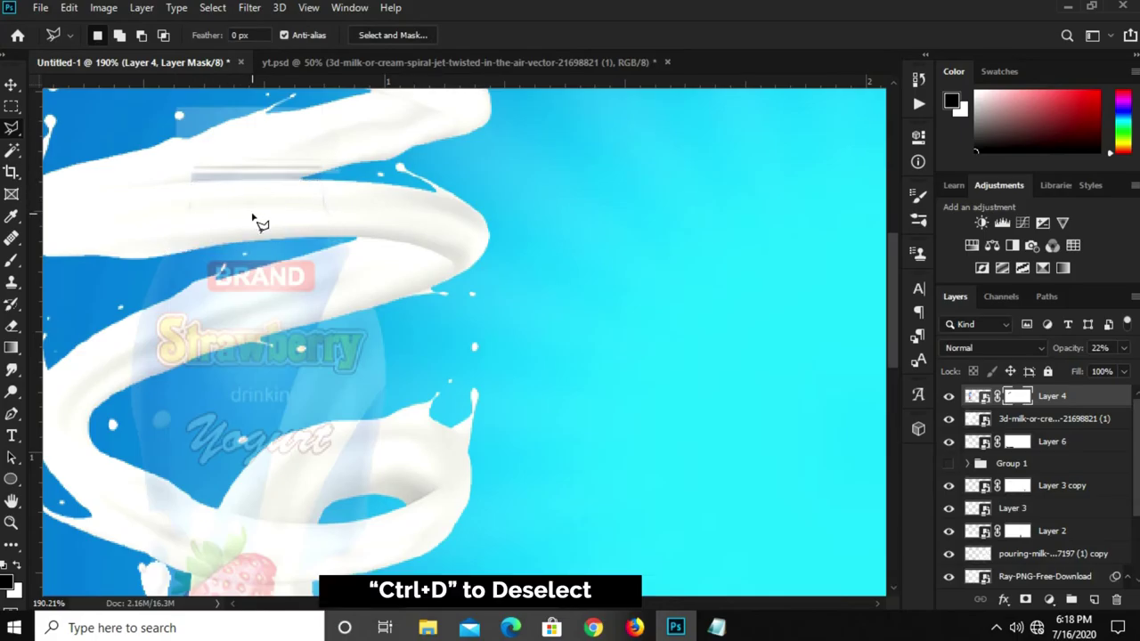
Zoom in and trace the left and upper edges of the lower milk band
scroll(252, 218, down, 1)
scroll(252, 218, down, 1)
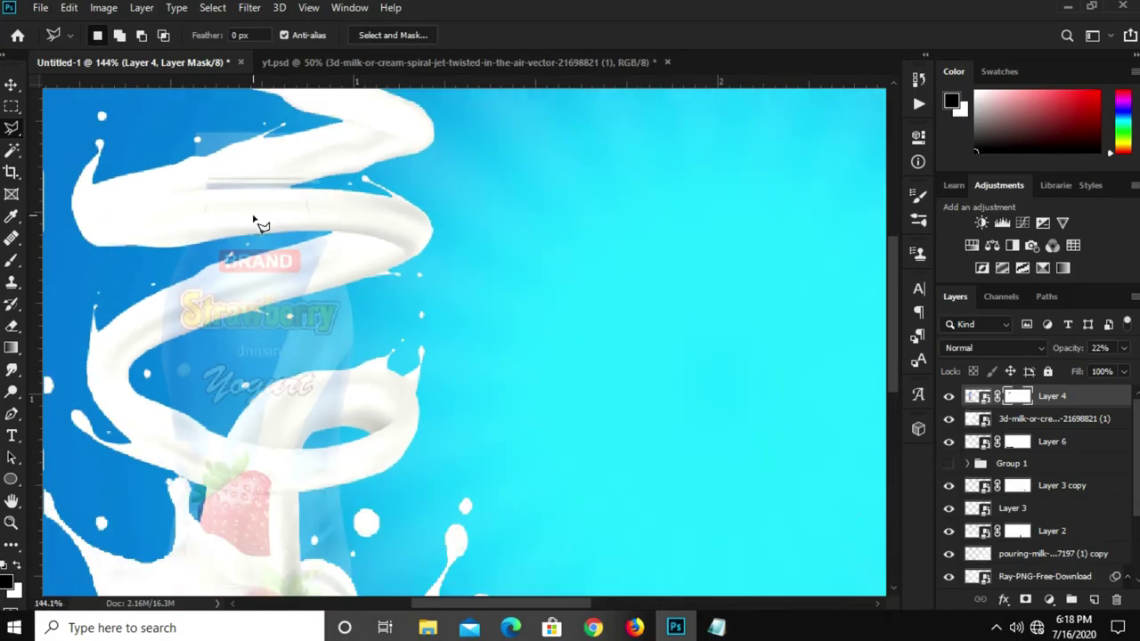
scroll(255, 306, down, 2)
scroll(255, 339, up, 1)
scroll(256, 340, up, 1)
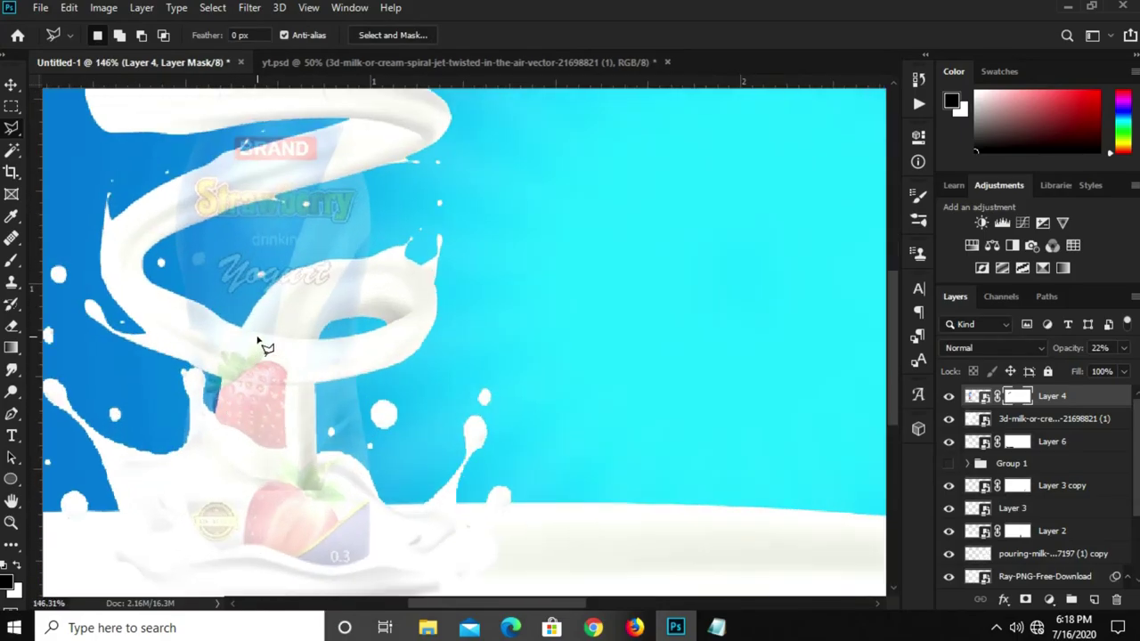
scroll(314, 287, up, 1)
scroll(285, 321, up, 1)
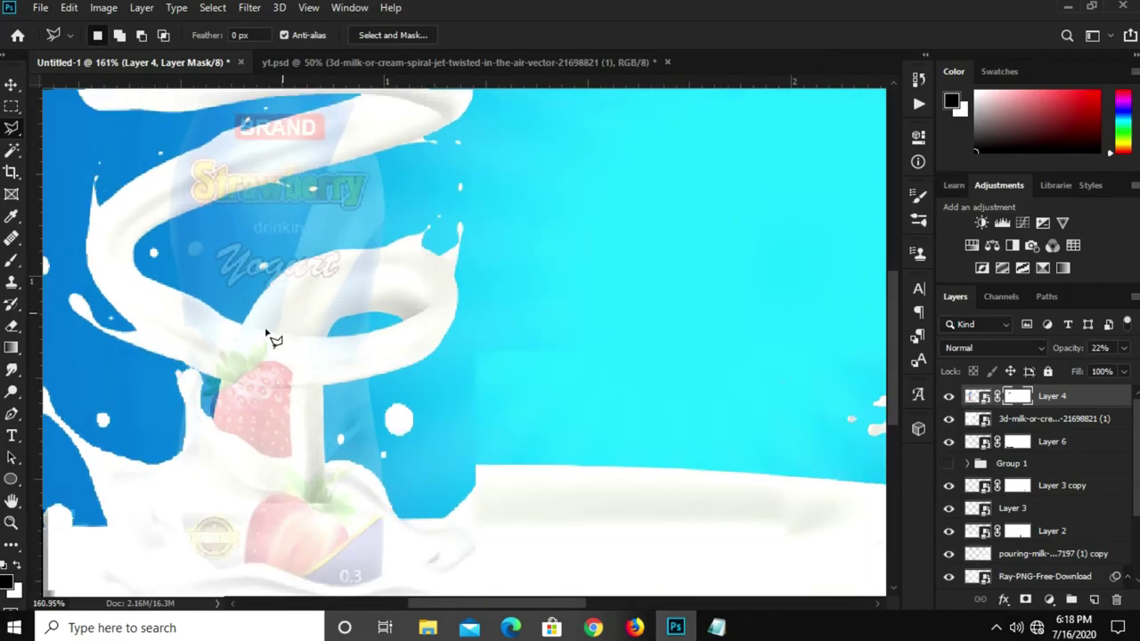
scroll(231, 343, up, 2)
scroll(169, 383, up, 1)
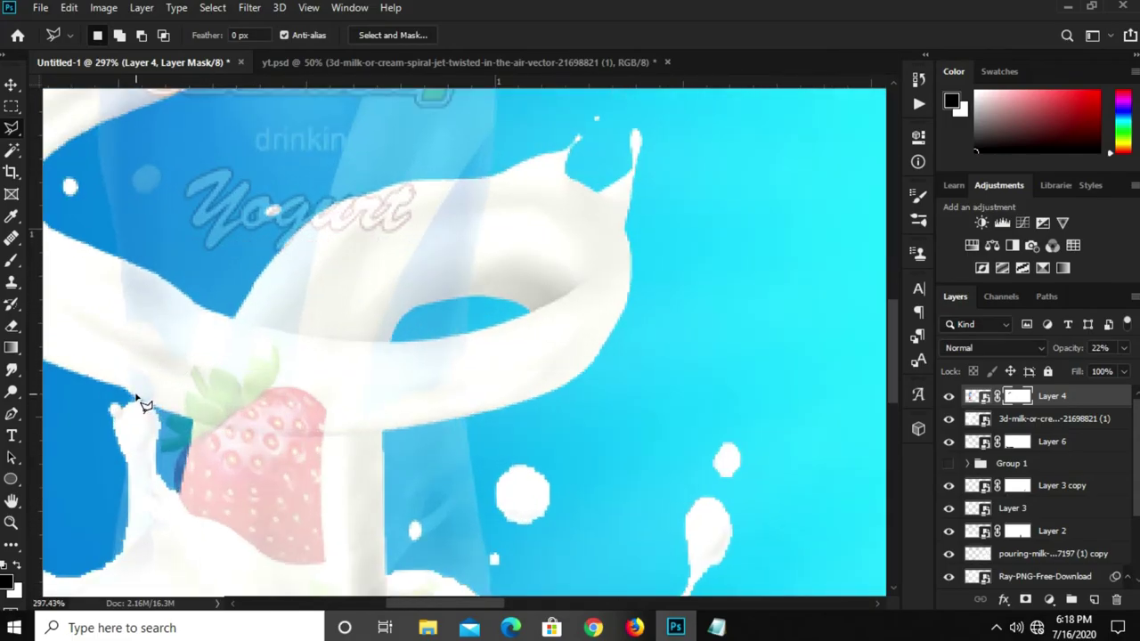
click(130, 393)
click(122, 260)
click(172, 287)
click(231, 316)
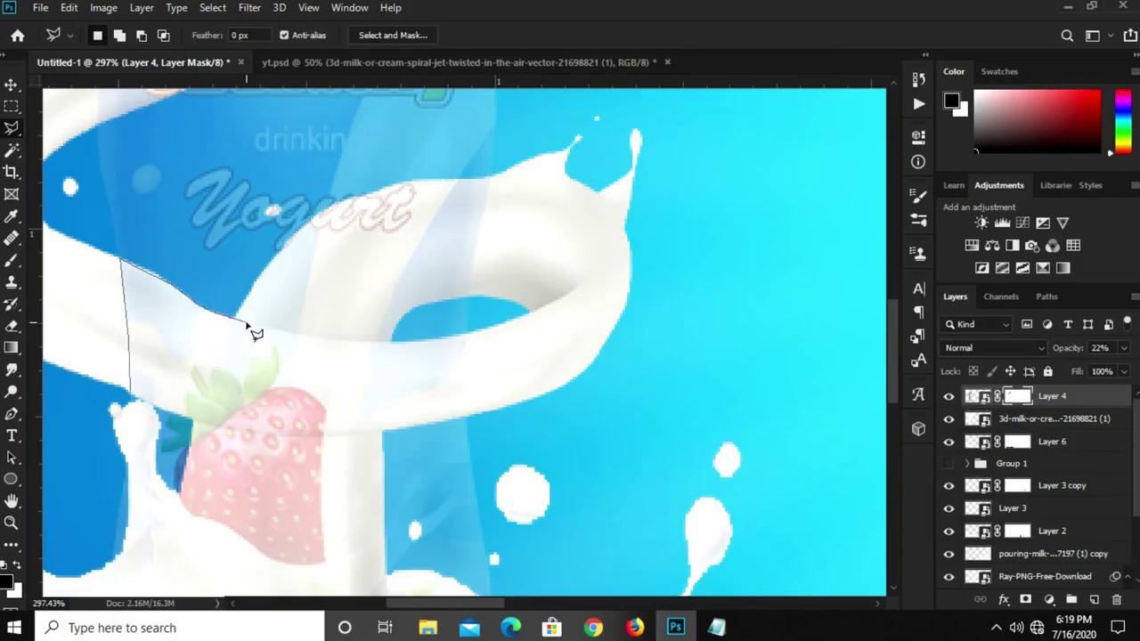
click(308, 338)
Close the band outline over the strawberry and fill it with black foreground color
click(468, 335)
click(465, 417)
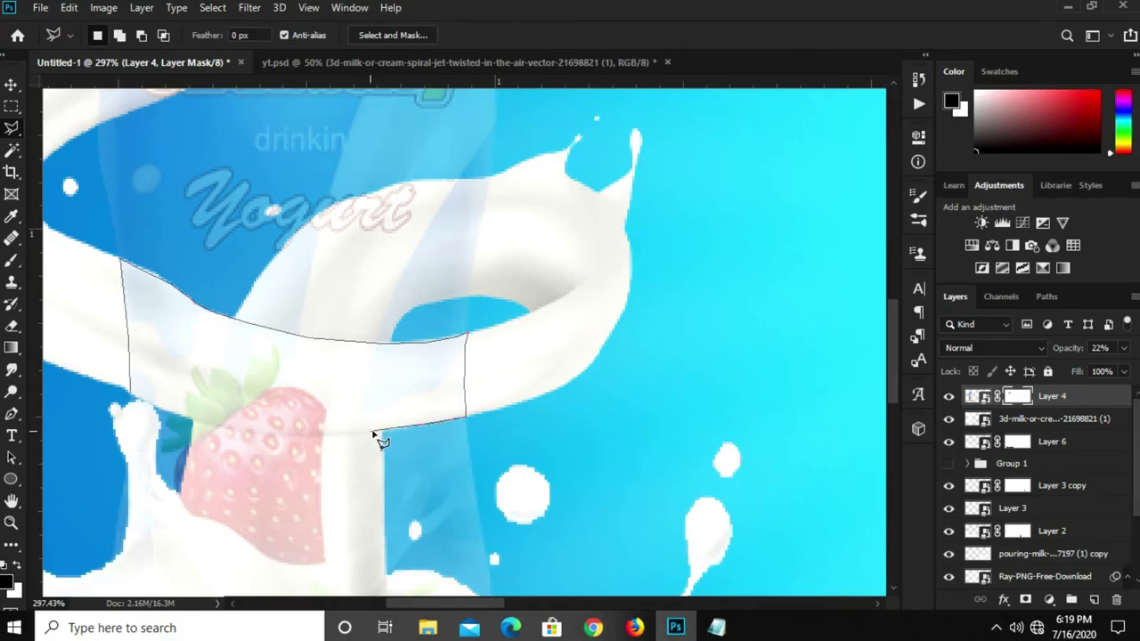
click(319, 436)
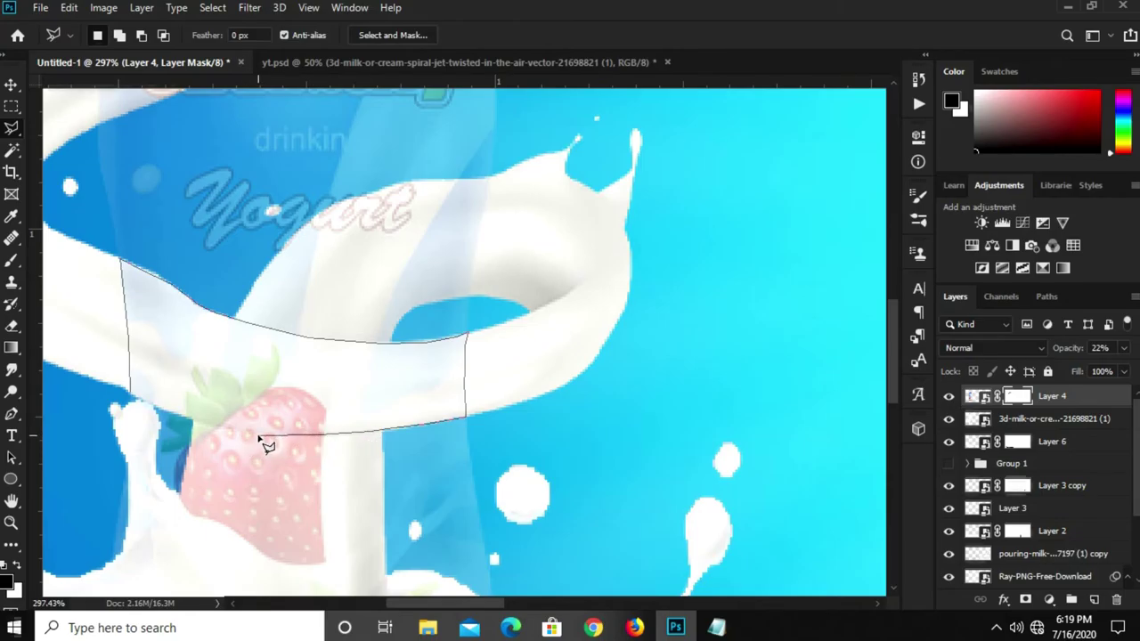
click(258, 434)
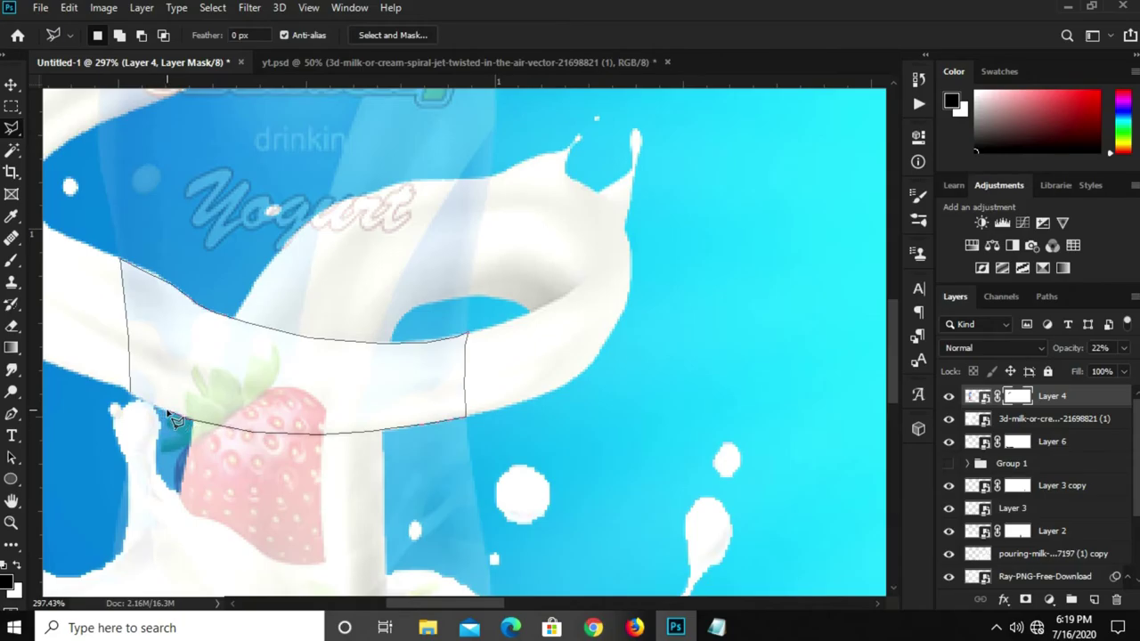
click(134, 398)
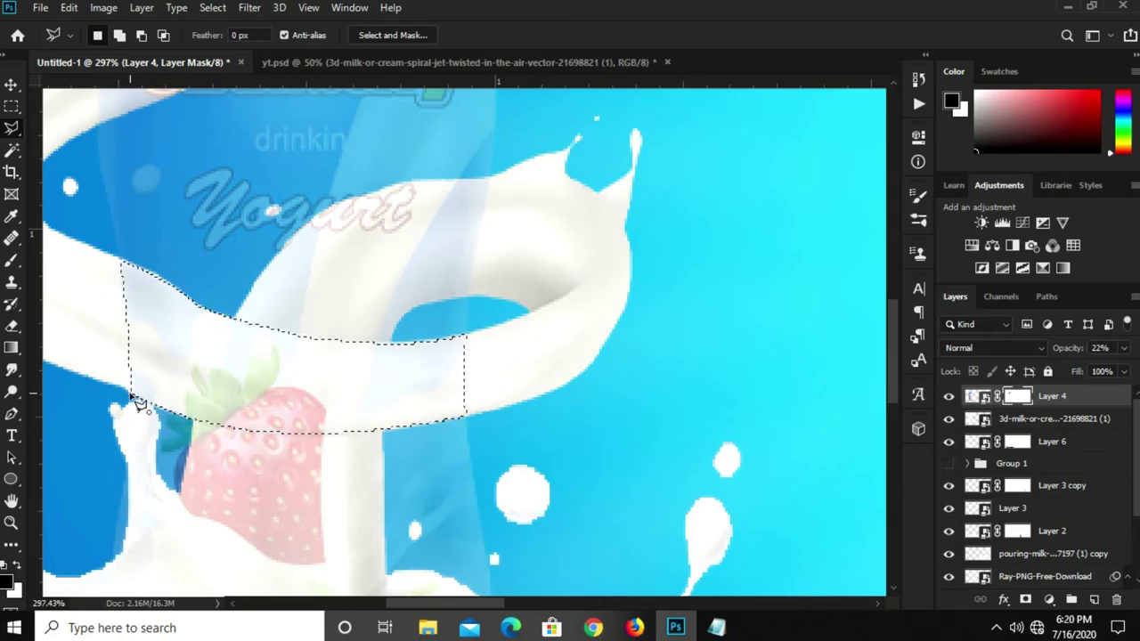
right_click(246, 392)
click(330, 290)
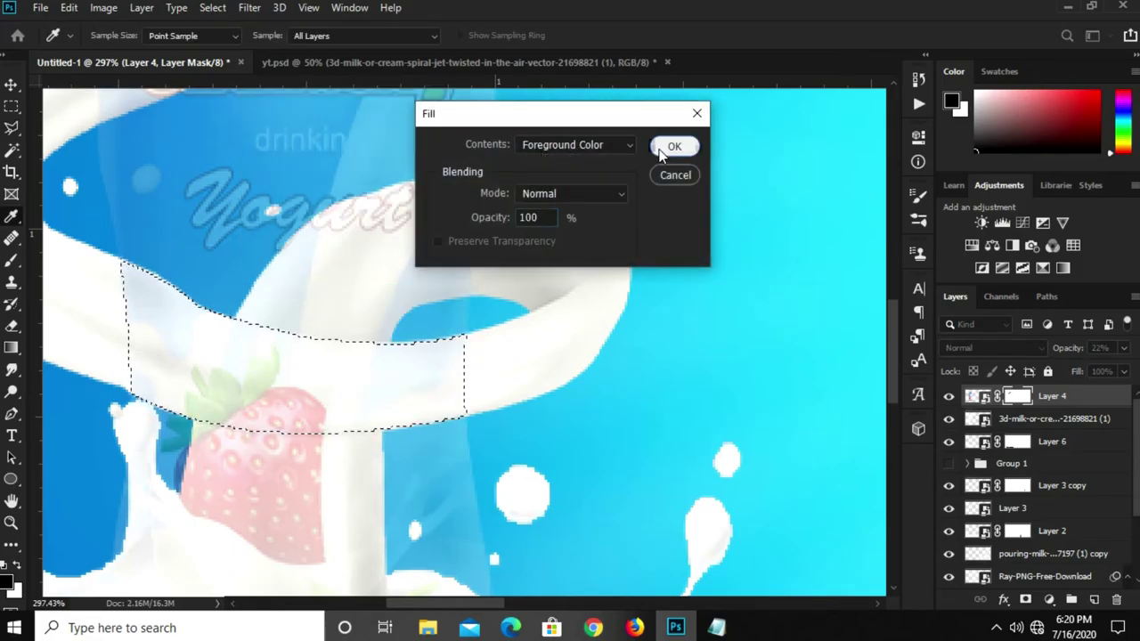
click(673, 147)
Deselect and set Layer 4 opacity back to 100%
key(ctrl+d)
scroll(321, 276, down, 3)
key(v)
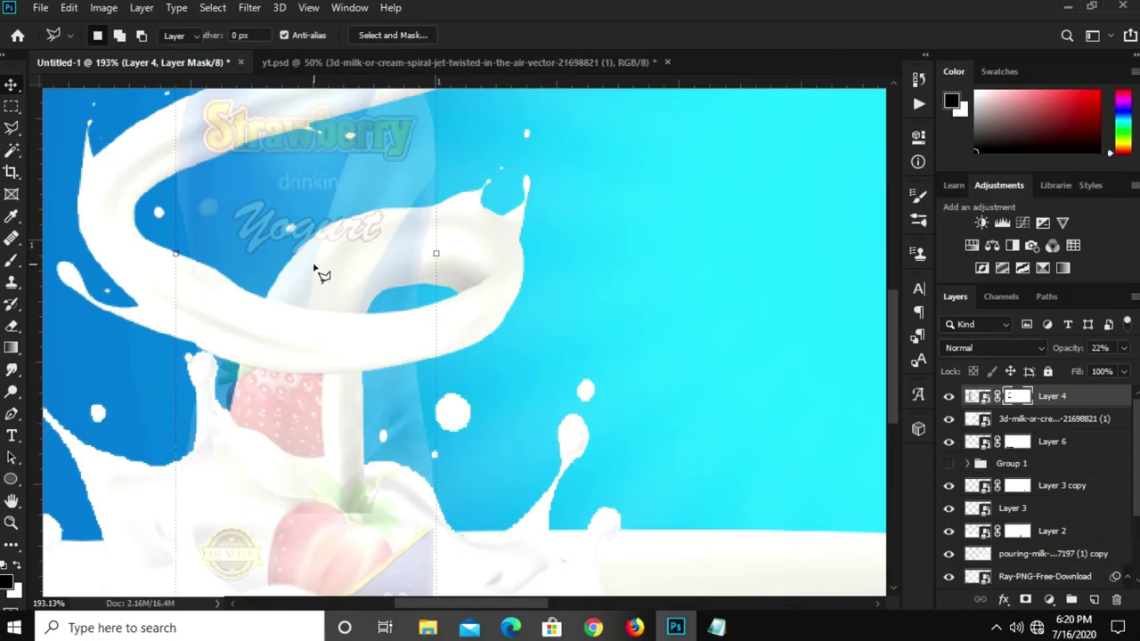
click(1125, 348)
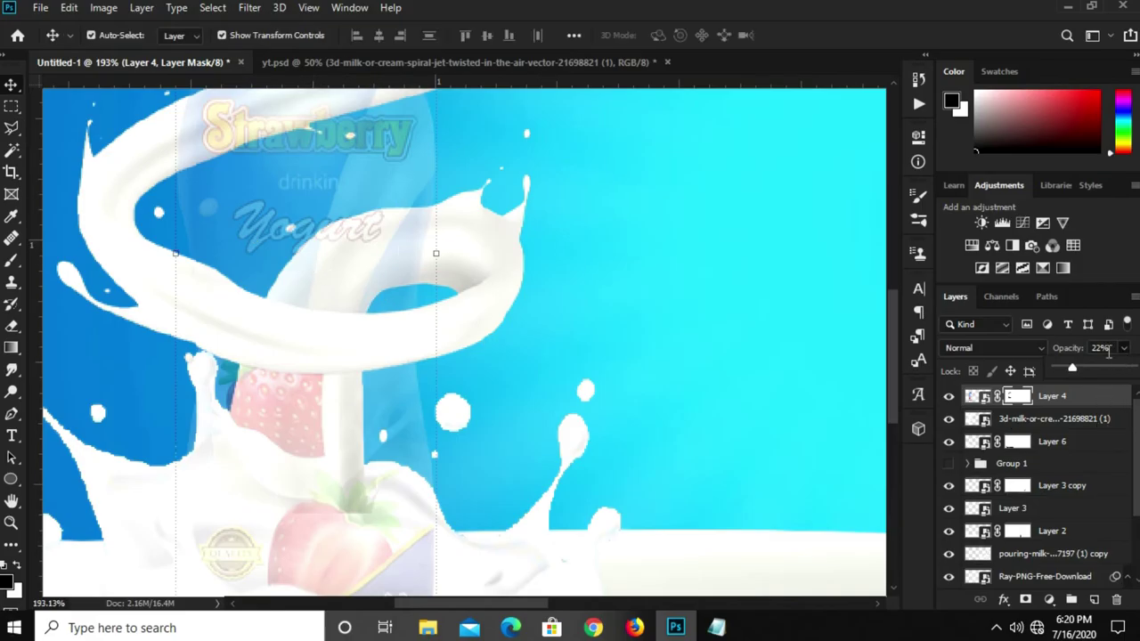
drag(1073, 370, 1133, 371)
Convert Layer 4 to a Smart Object, merging its mask into it
scroll(344, 312, down, 2)
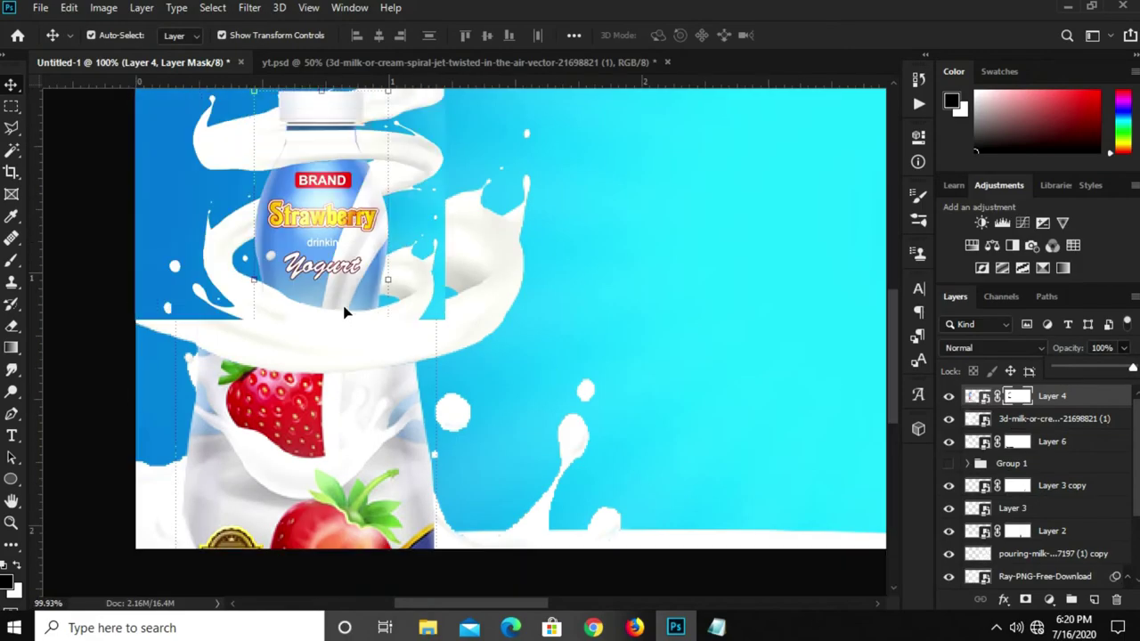
scroll(343, 305, down, 2)
scroll(184, 217, up, 1)
scroll(186, 223, up, 3)
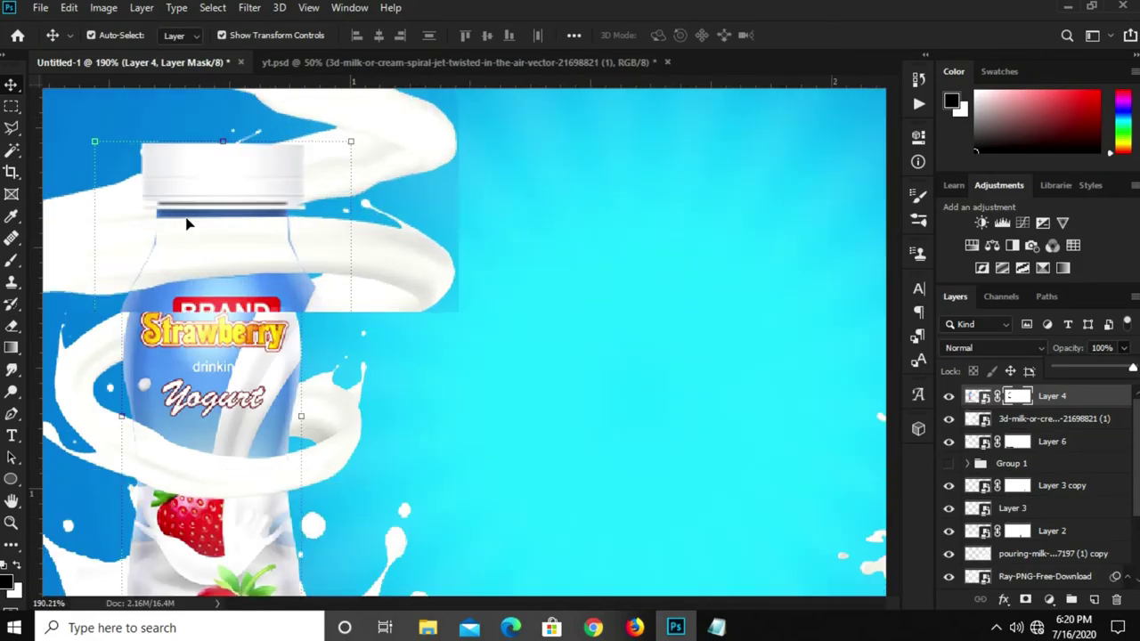
scroll(115, 192, up, 7)
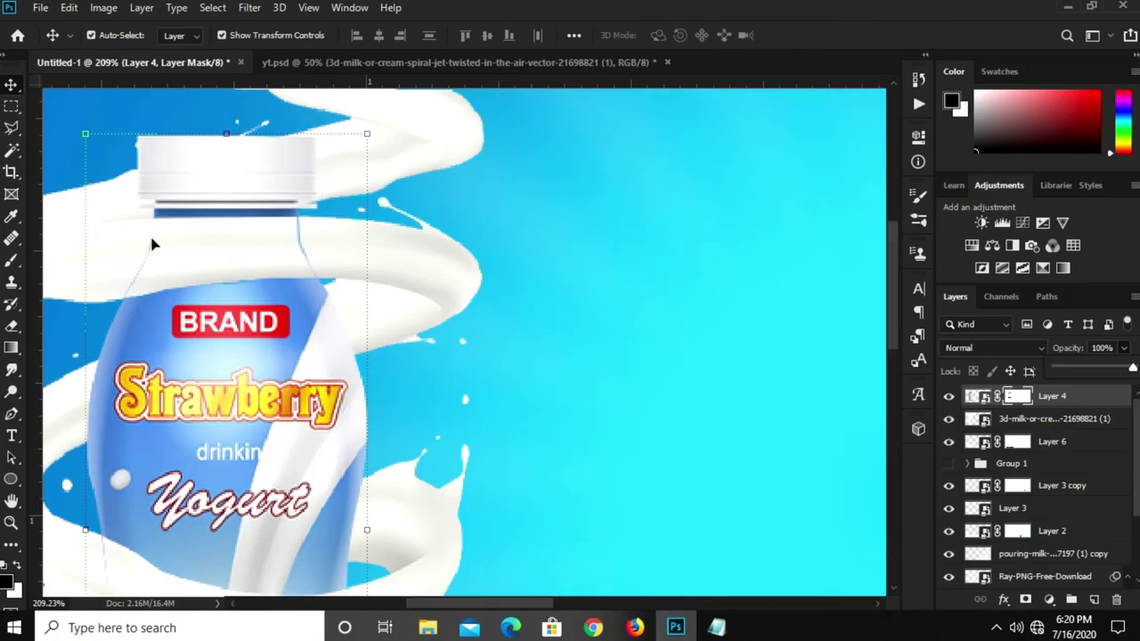
scroll(152, 245, up, 1)
scroll(152, 244, up, 4)
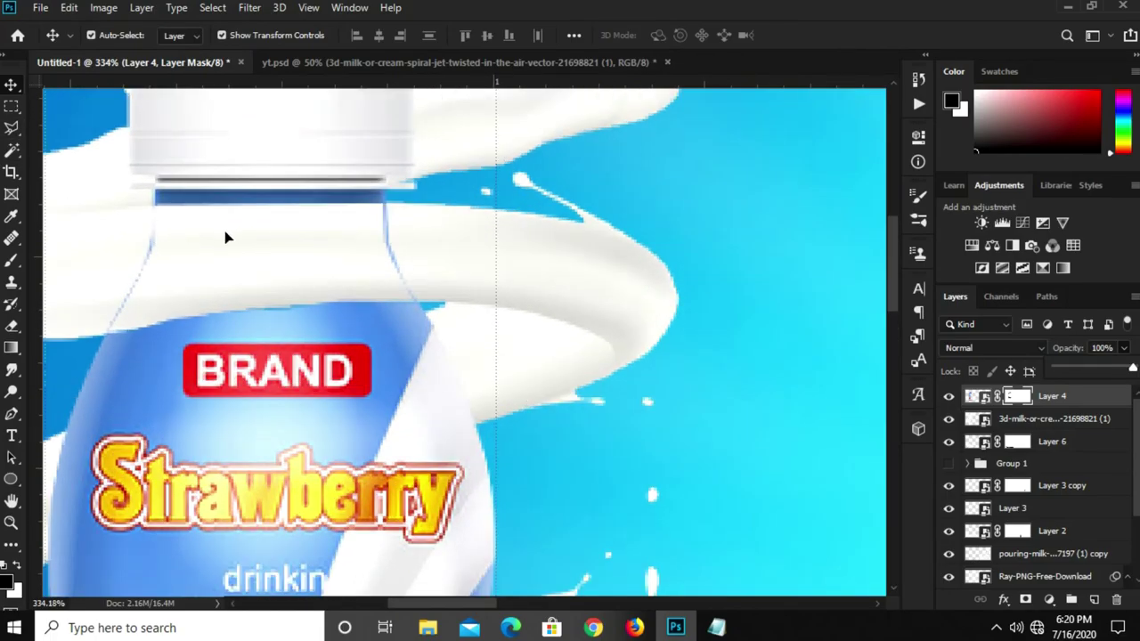
scroll(567, 393, down, 3)
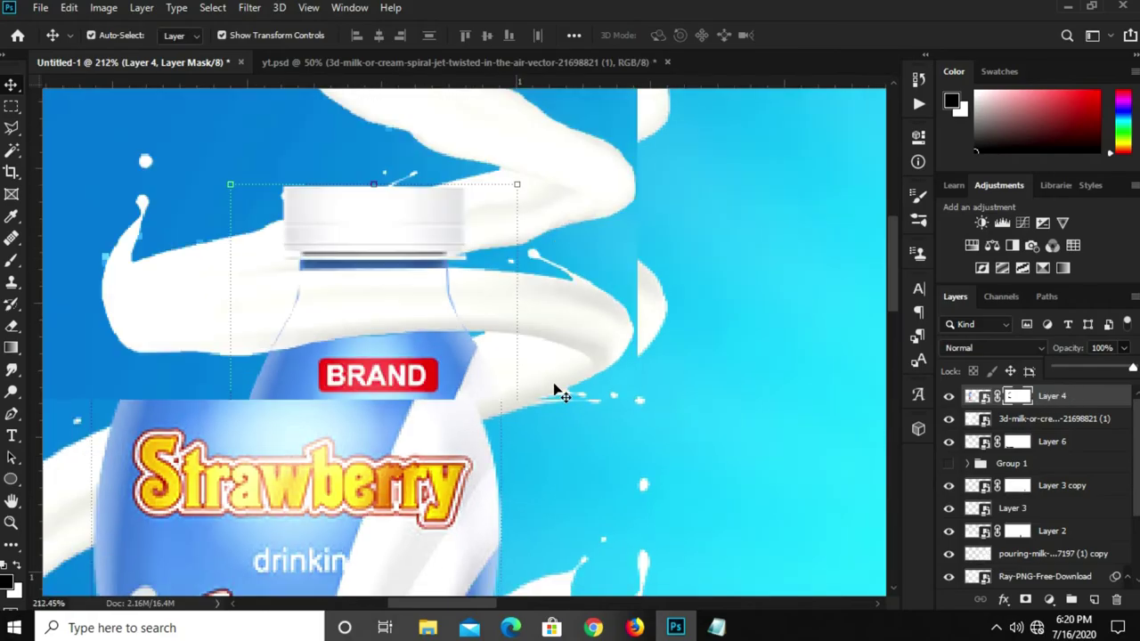
scroll(555, 389, down, 5)
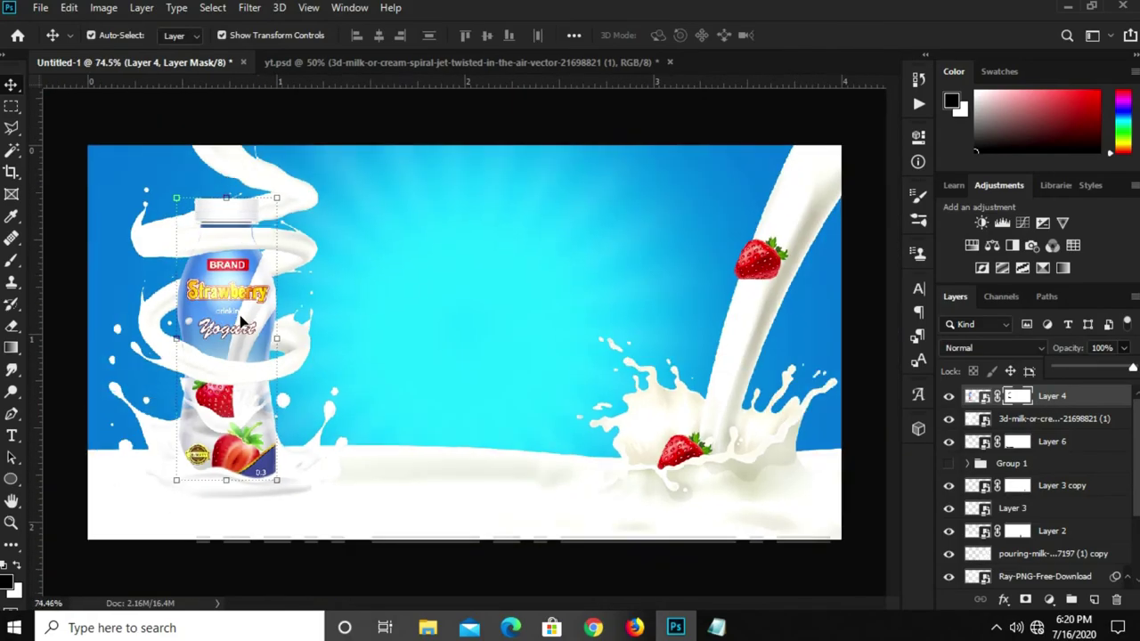
scroll(241, 321, up, 1)
right_click(1072, 406)
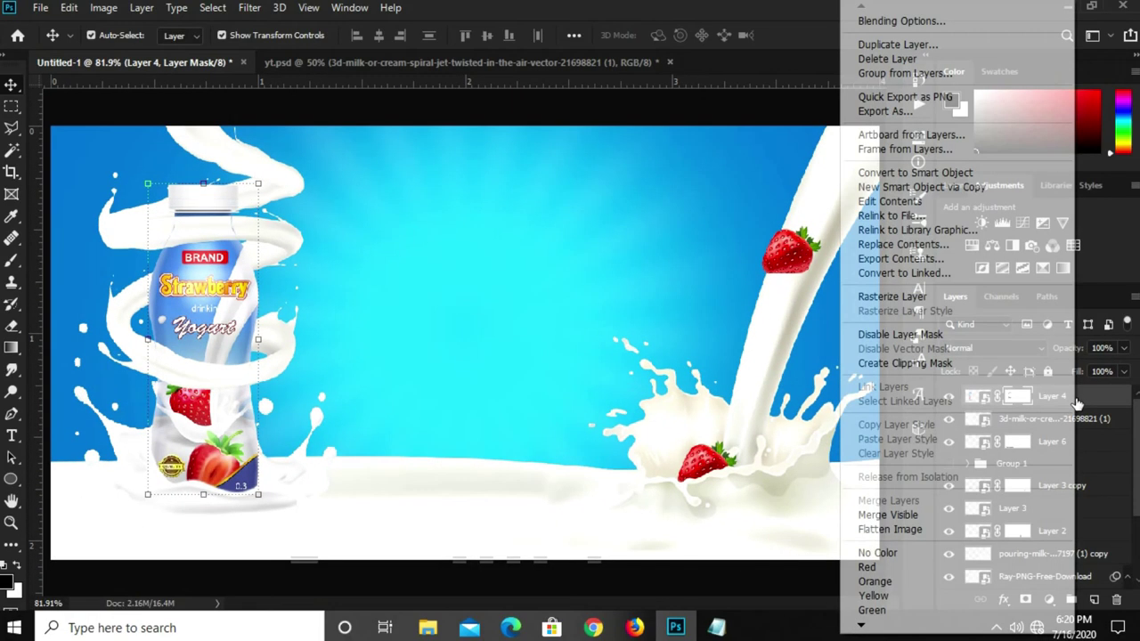
click(890, 172)
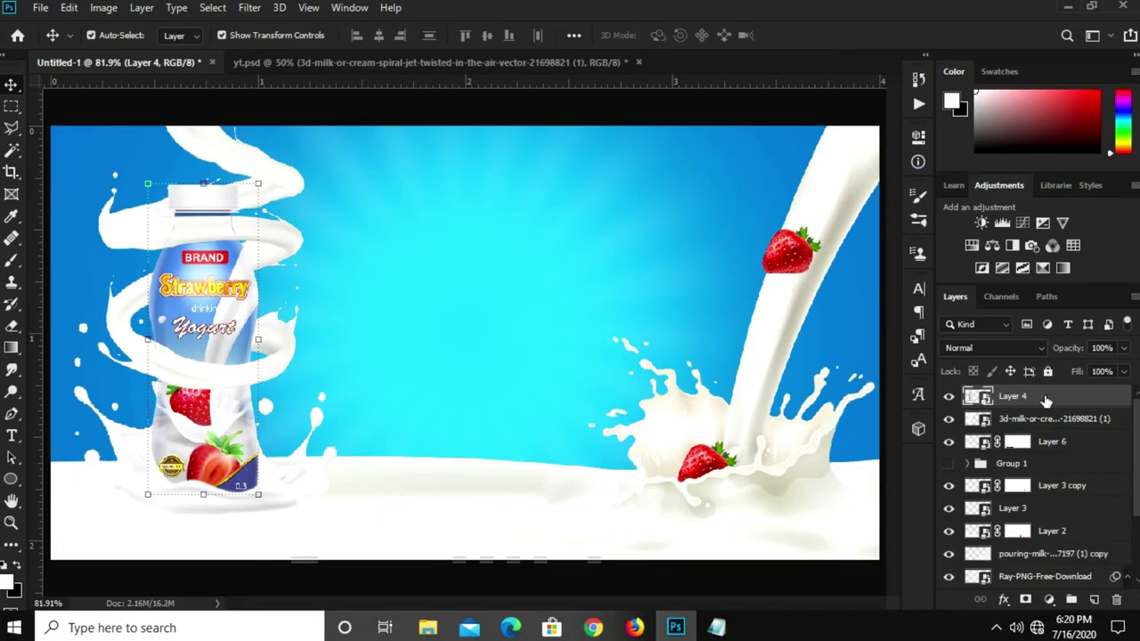
Rasterize Layer 4 and switch to the Polygonal Lasso Tool
right_click(1047, 401)
click(851, 295)
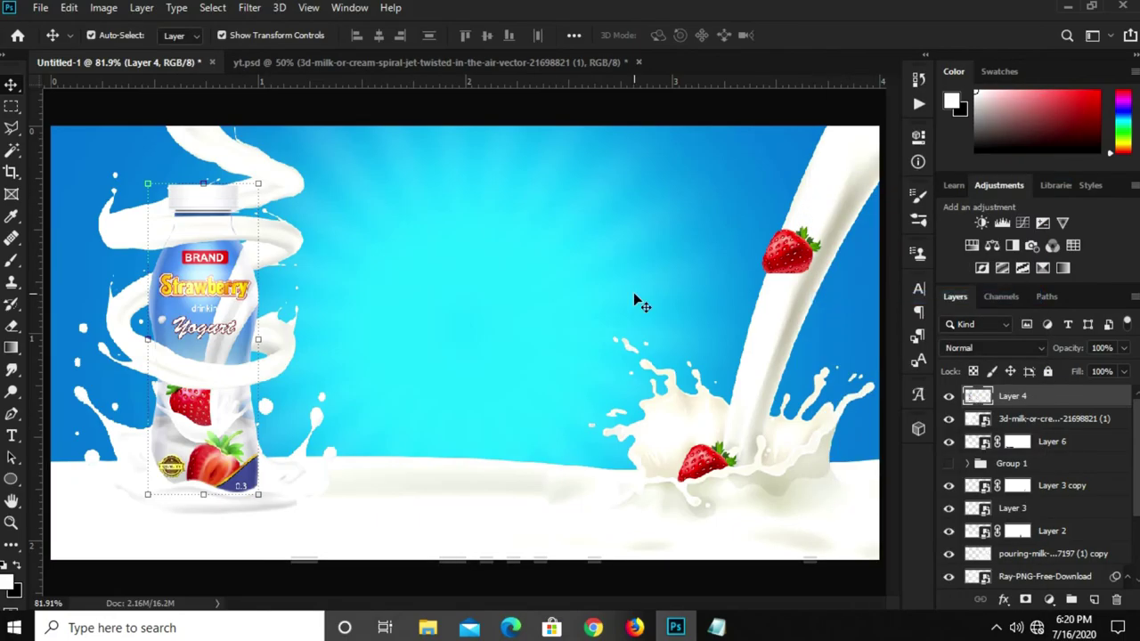
right_click(11, 127)
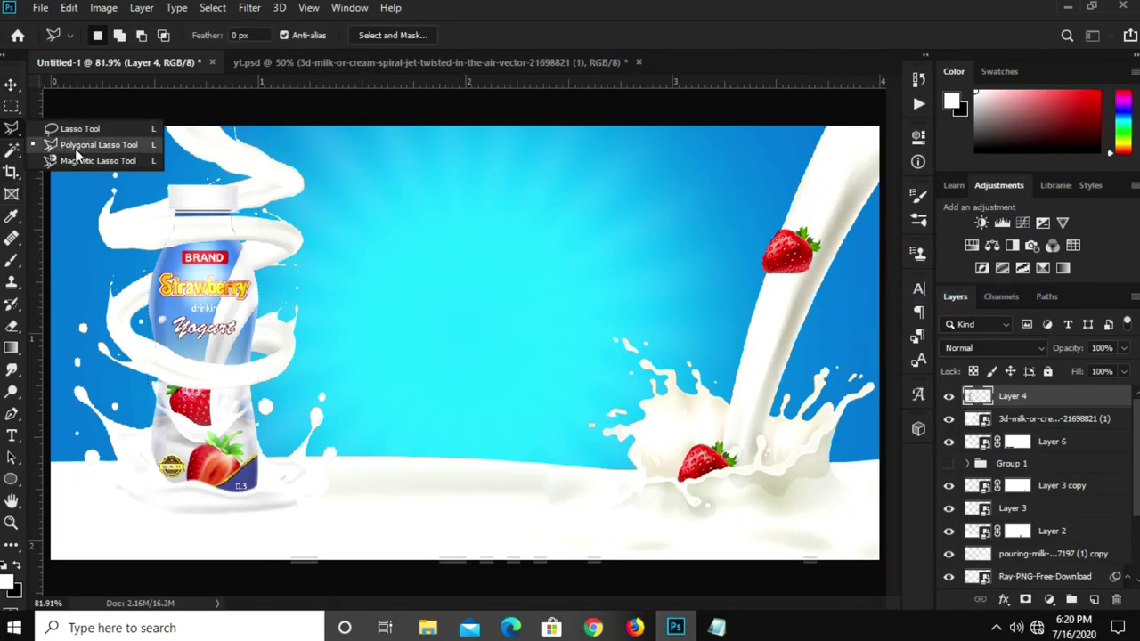
click(75, 148)
scroll(151, 240, up, 5)
scroll(274, 328, up, 2)
scroll(274, 330, up, 1)
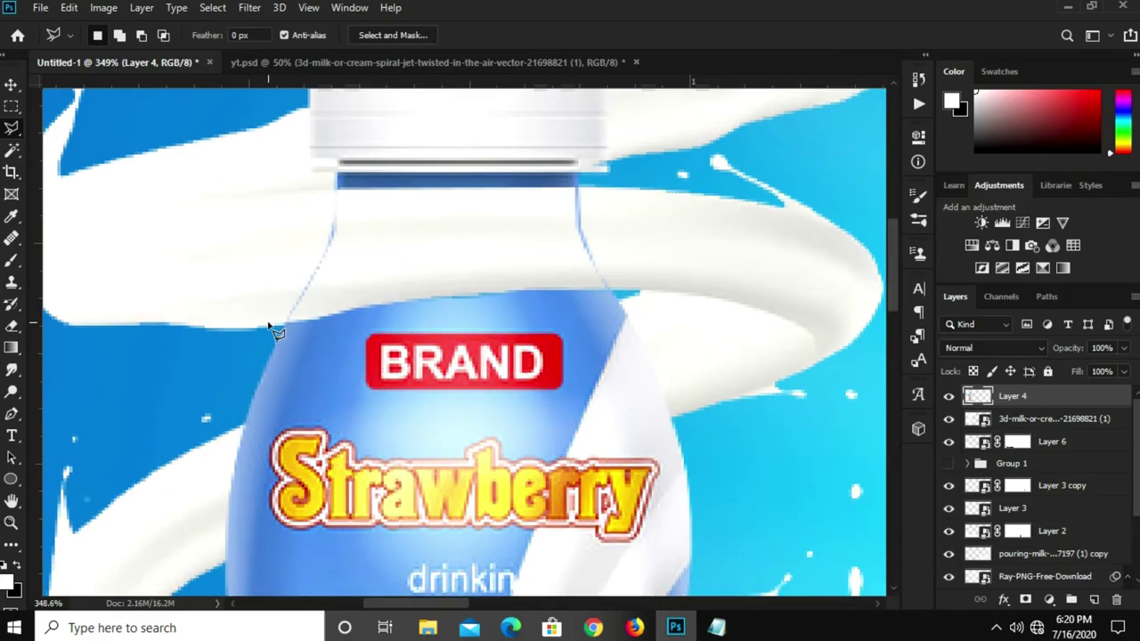
Select and remove the blue streak left of the bottle neck
click(264, 321)
click(292, 322)
click(377, 200)
click(339, 188)
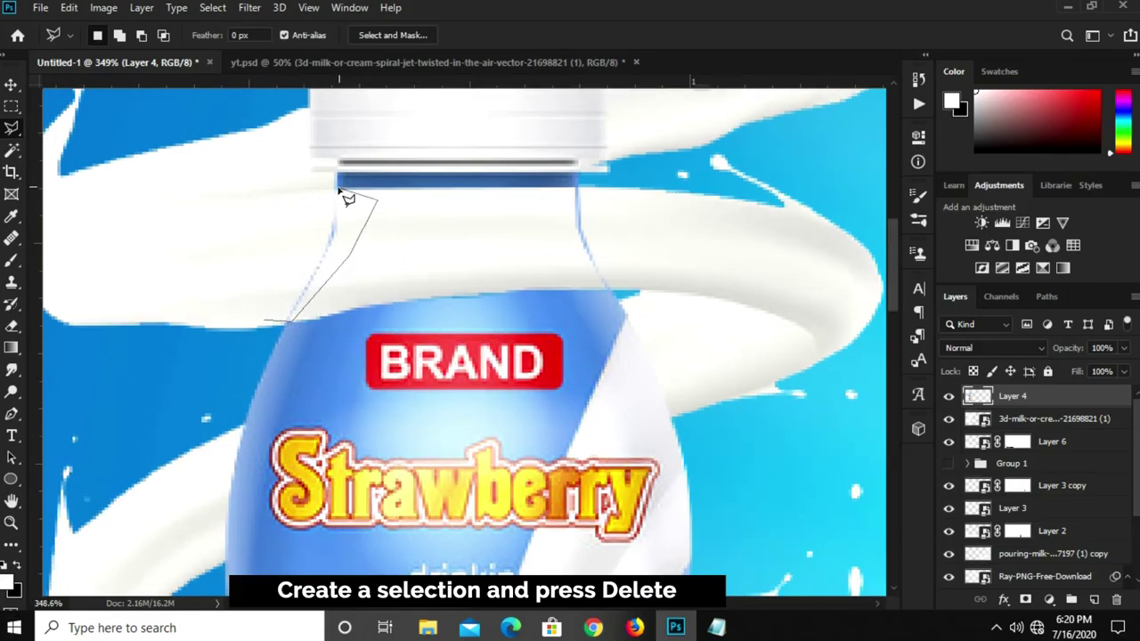
click(286, 197)
click(266, 321)
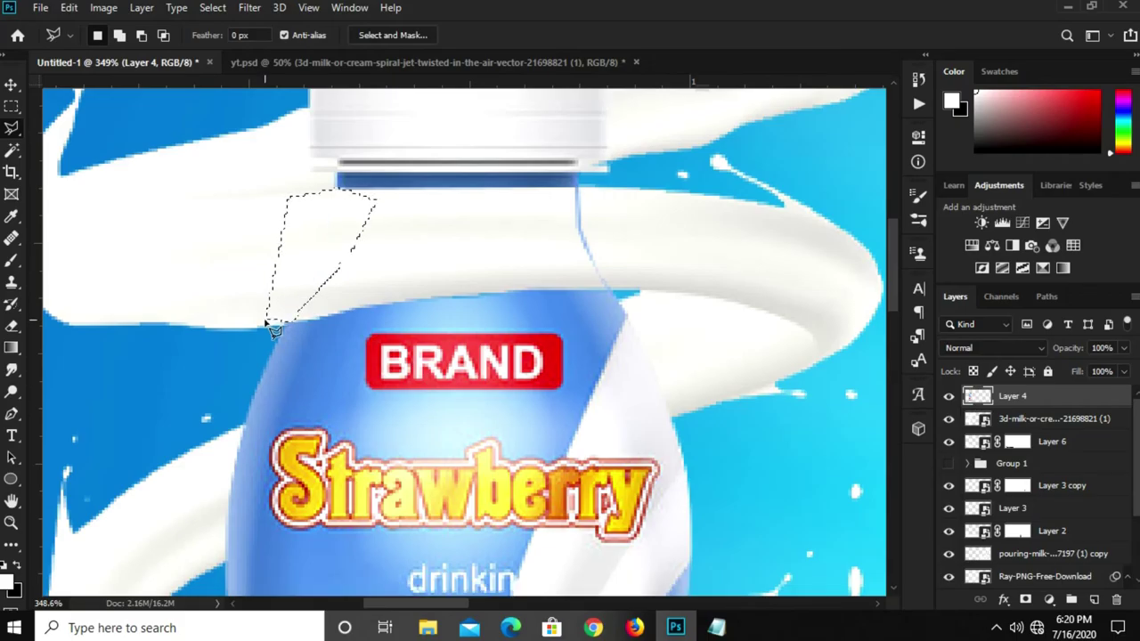
key(ctrl+d)
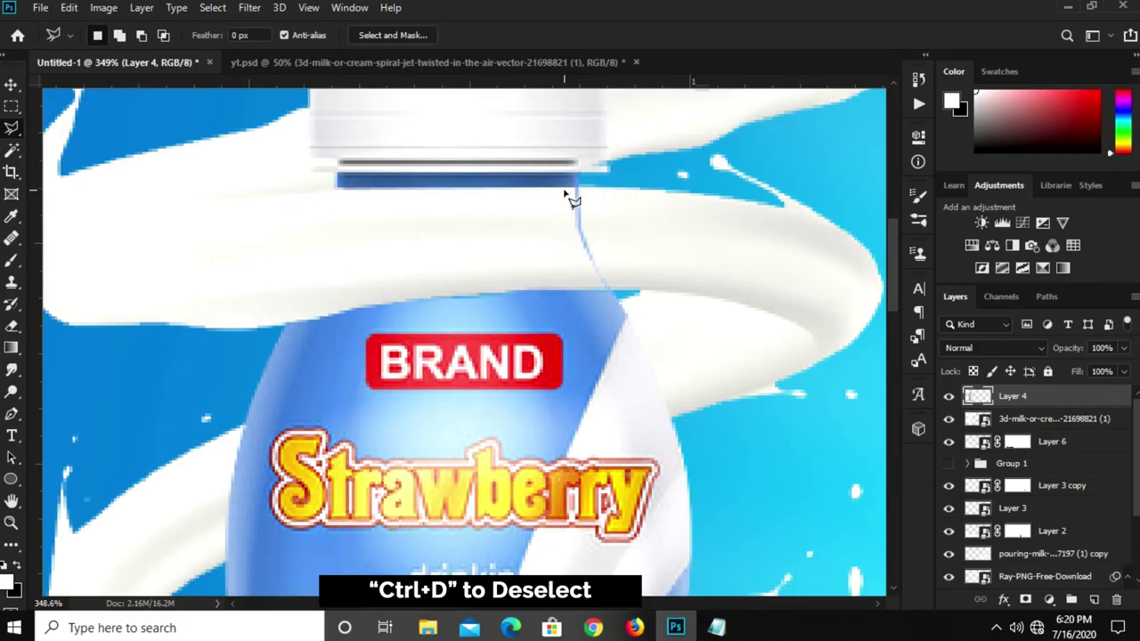
Select and erase the blue streak right of the bottle neck, then deselect
click(562, 190)
click(580, 189)
click(614, 214)
click(640, 274)
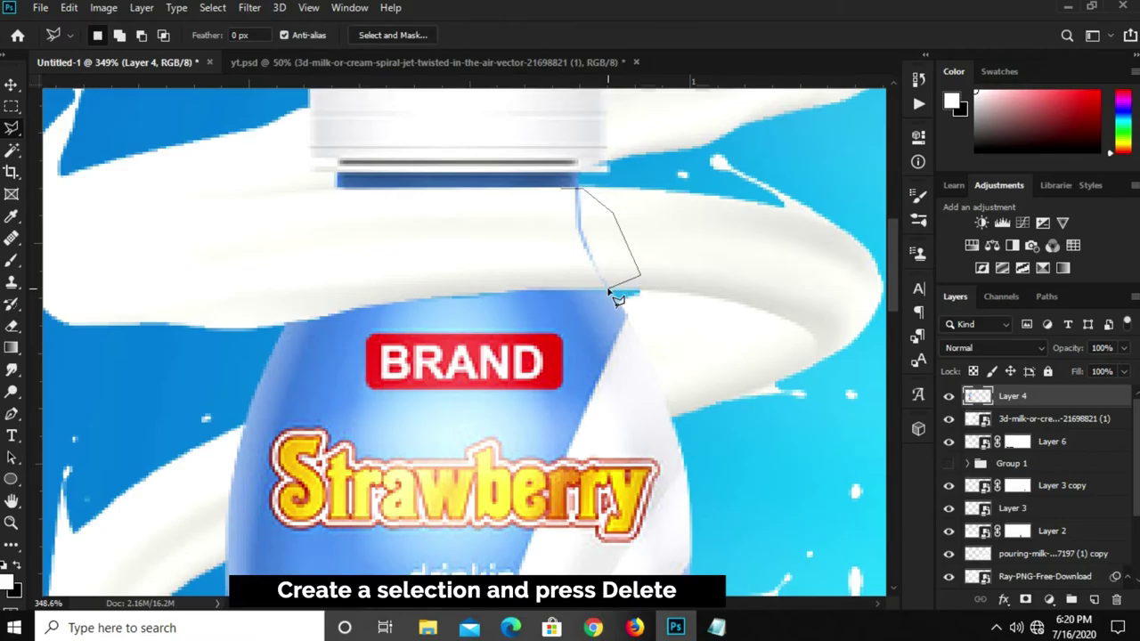
click(557, 284)
click(562, 189)
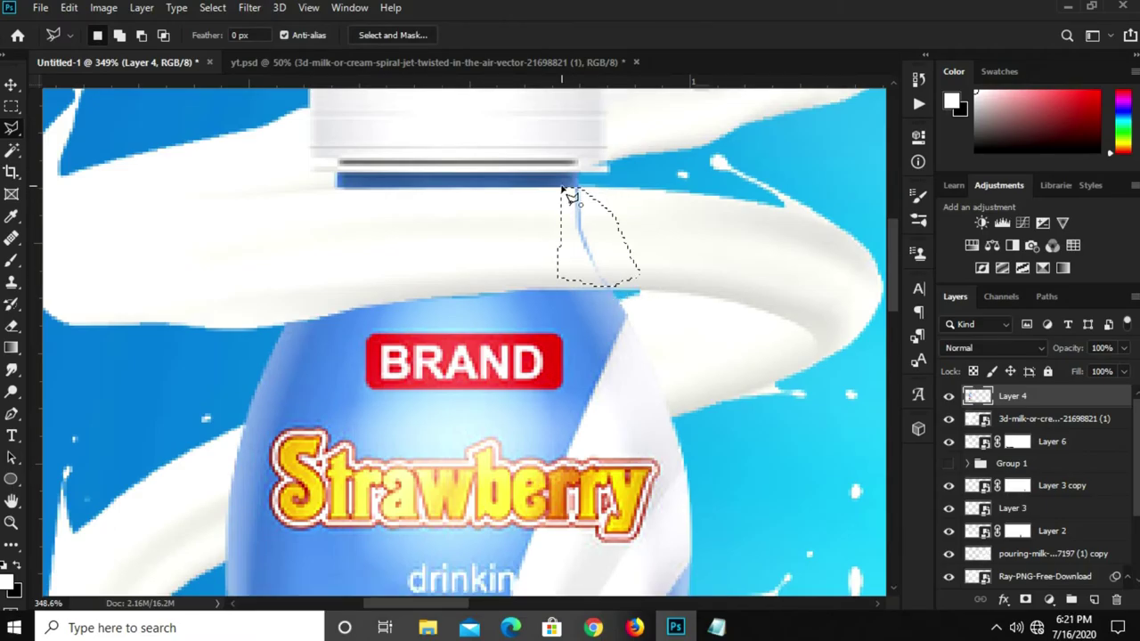
key(alt+BackSpace)
key(ctrl+d)
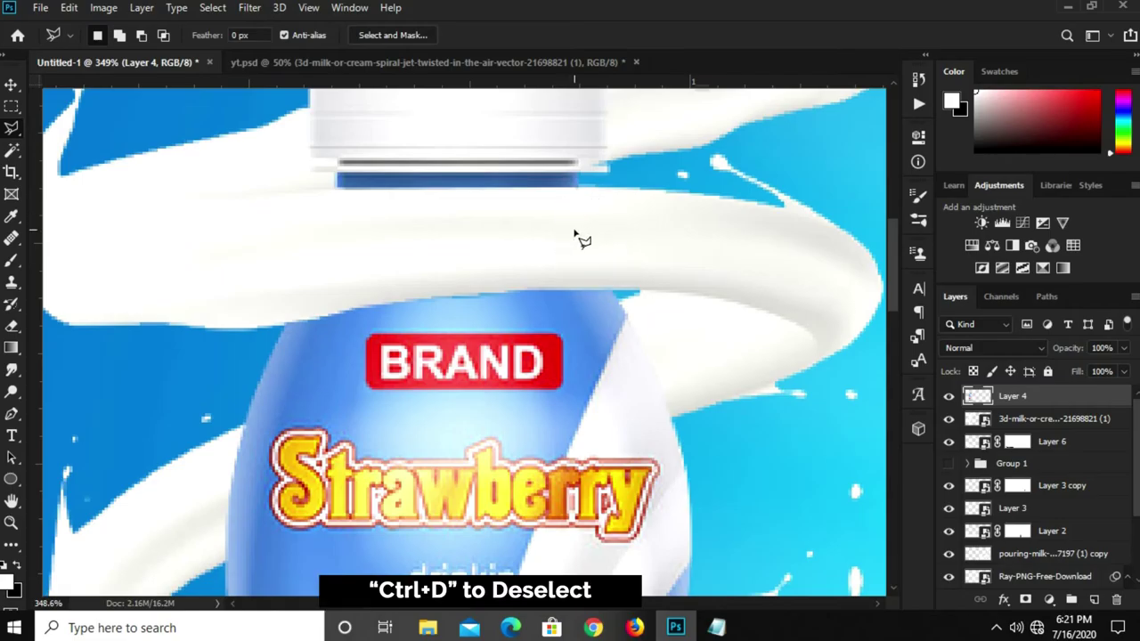
scroll(580, 229, down, 3)
scroll(555, 255, down, 2)
scroll(383, 403, down, 1)
Outline the stray bottle-edge pixels below the lower milk band
scroll(489, 405, down, 1)
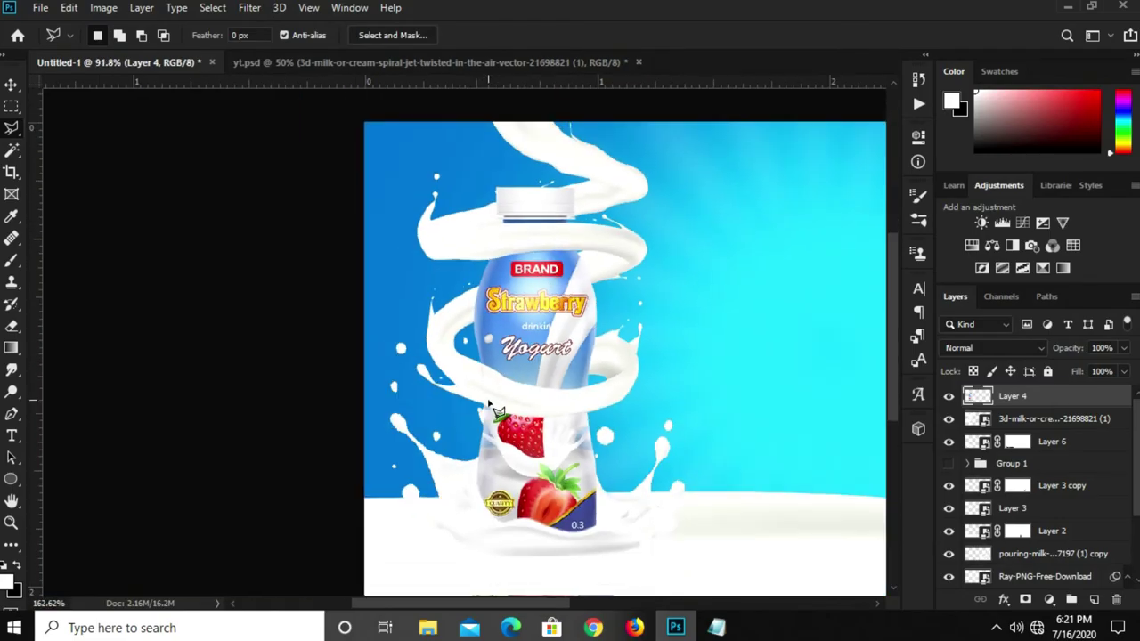
scroll(489, 405, up, 2)
scroll(486, 407, up, 2)
scroll(489, 407, up, 1)
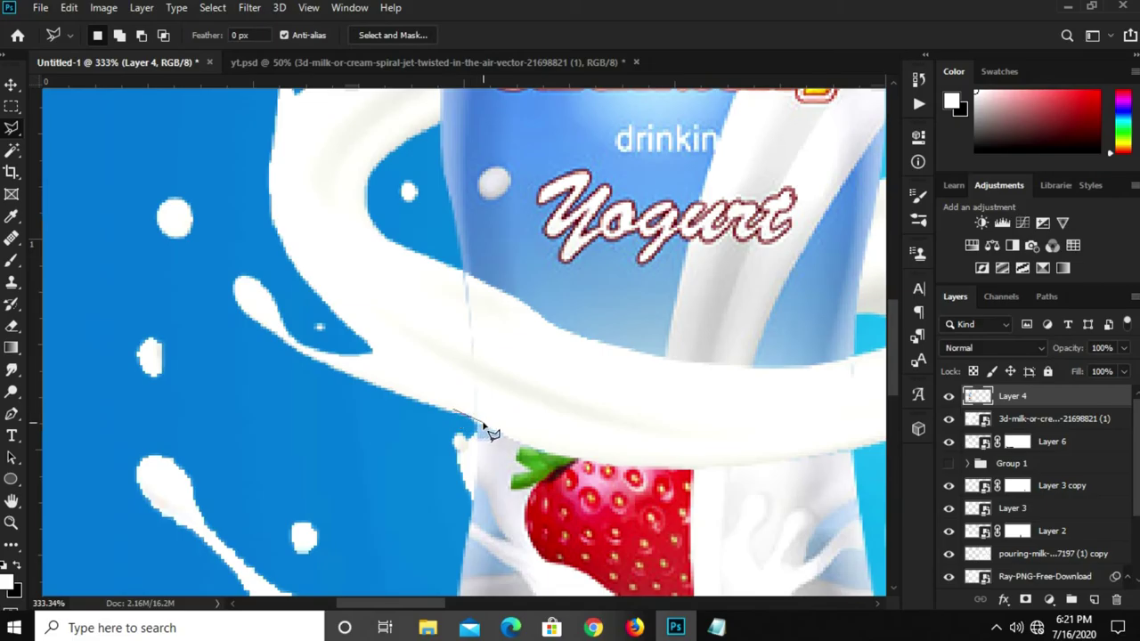
click(484, 426)
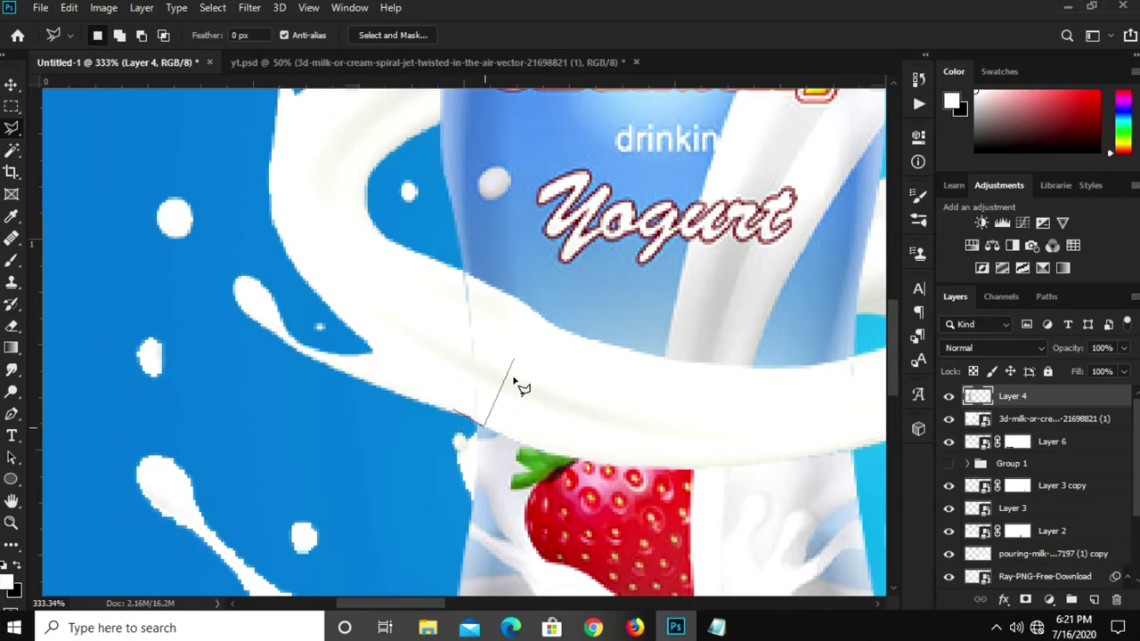
click(485, 283)
click(449, 266)
click(414, 299)
click(457, 416)
Select a triangular sliver and another strip along the band's lower edge
scroll(455, 392, down, 3)
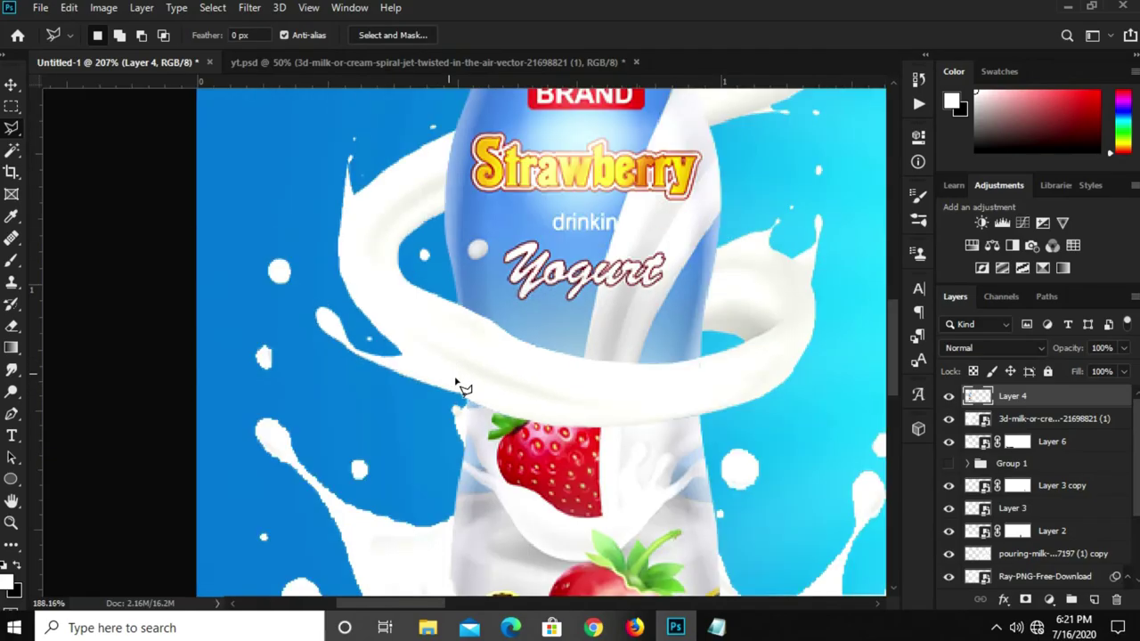
scroll(682, 379, up, 3)
scroll(675, 375, up, 2)
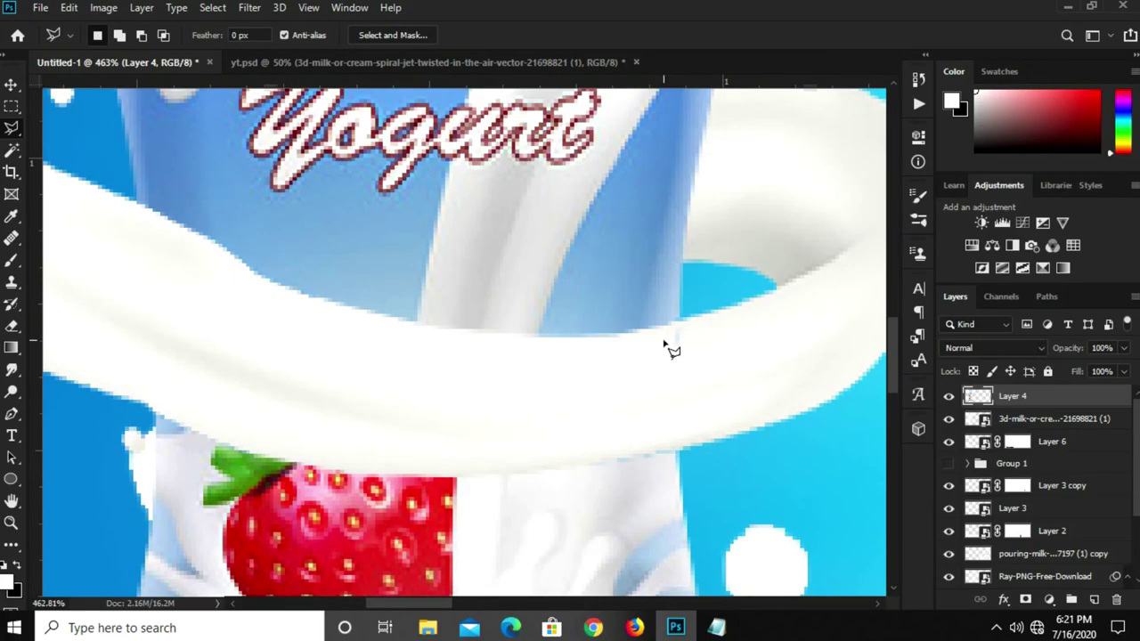
click(660, 335)
click(692, 337)
click(679, 379)
click(660, 335)
click(563, 441)
click(679, 455)
click(564, 447)
Outline the remaining sliver along the band's lower edge, then fit the image to the window
scroll(605, 467, up, 3)
click(583, 466)
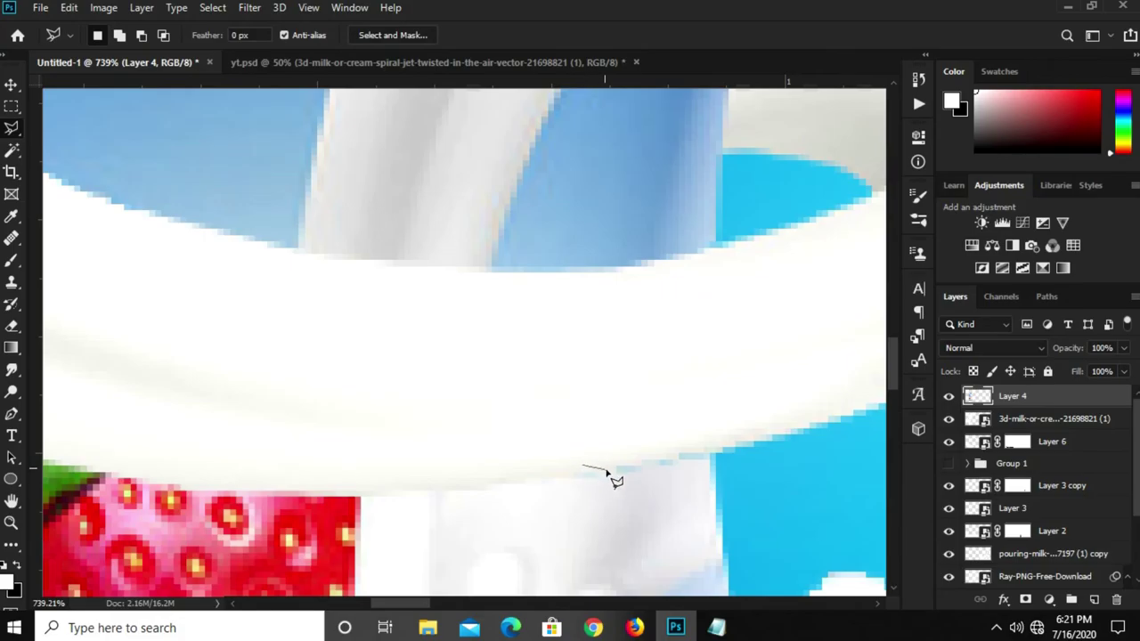
click(635, 470)
click(710, 456)
click(718, 446)
click(718, 402)
click(584, 465)
key(ctrl+0)
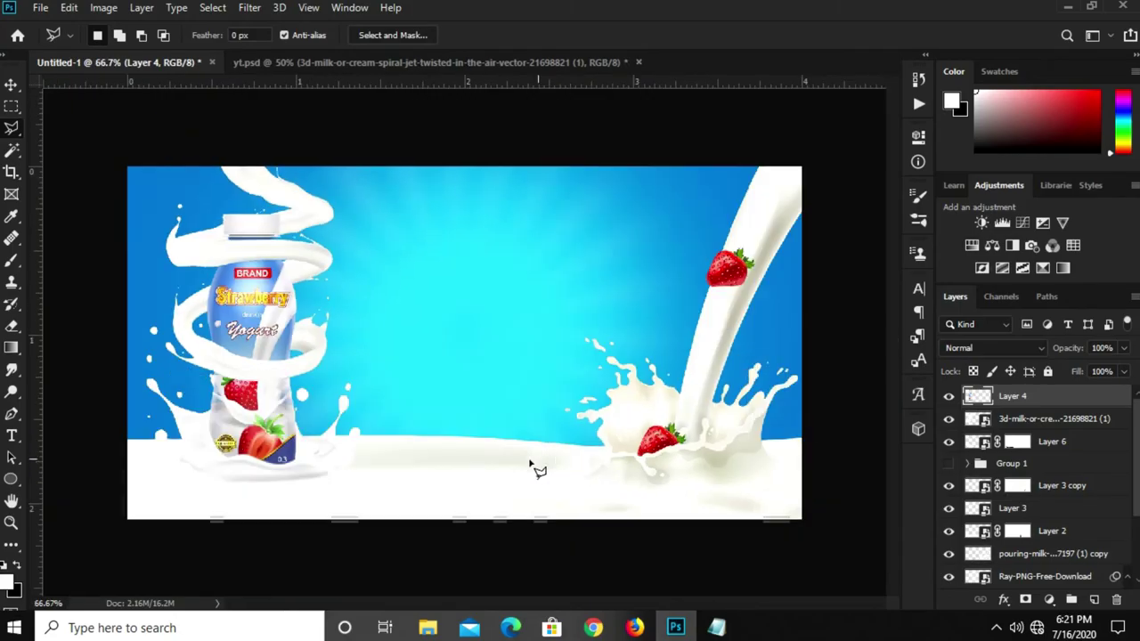
Duplicate the sky strawberry, move it beside the bottle on top, and shrink it
key(v)
click(454, 559)
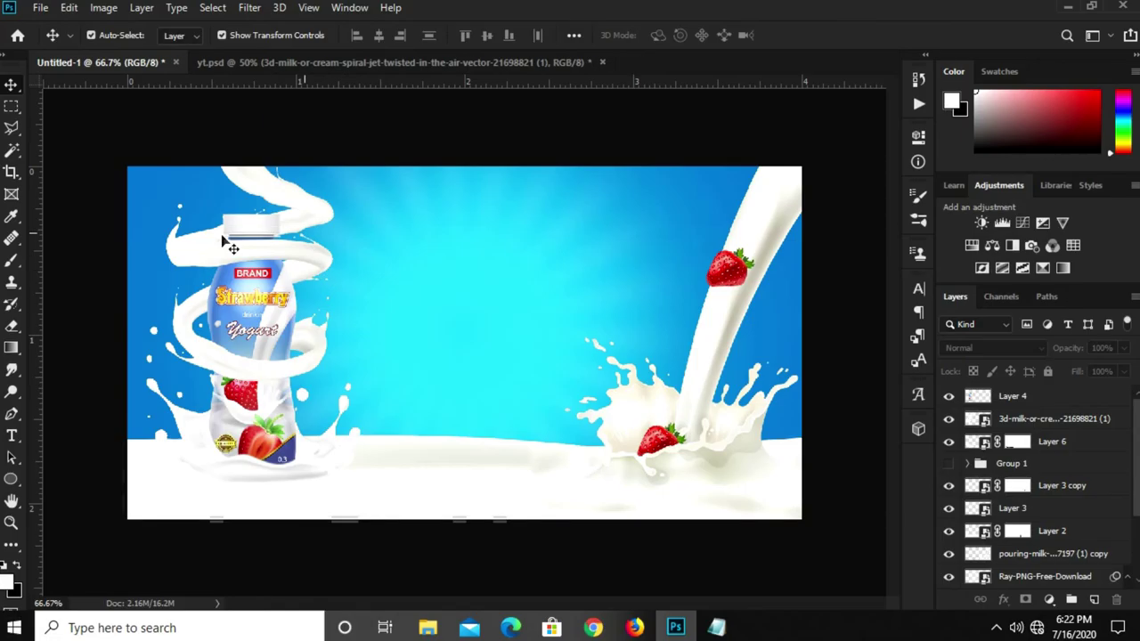
click(736, 280)
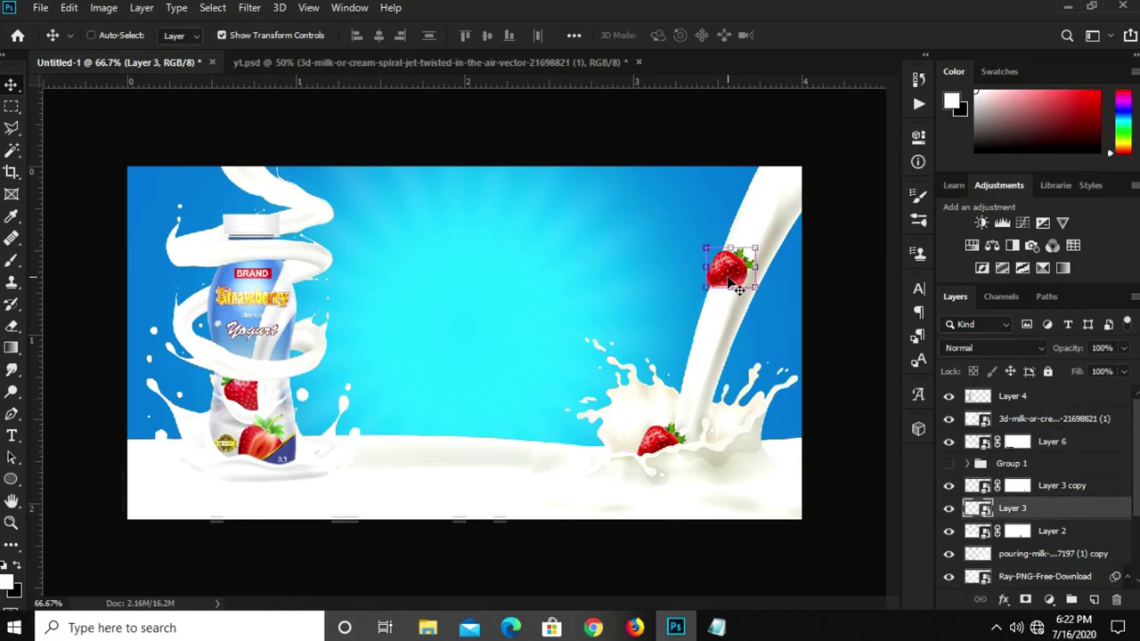
drag(736, 279, 606, 297)
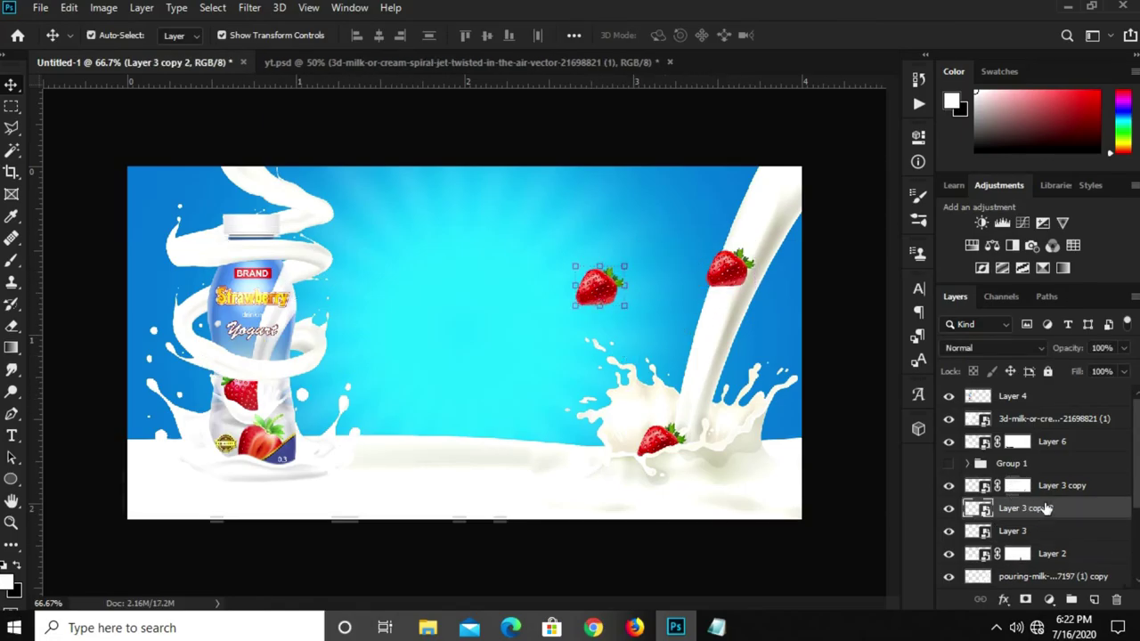
drag(600, 287, 193, 311)
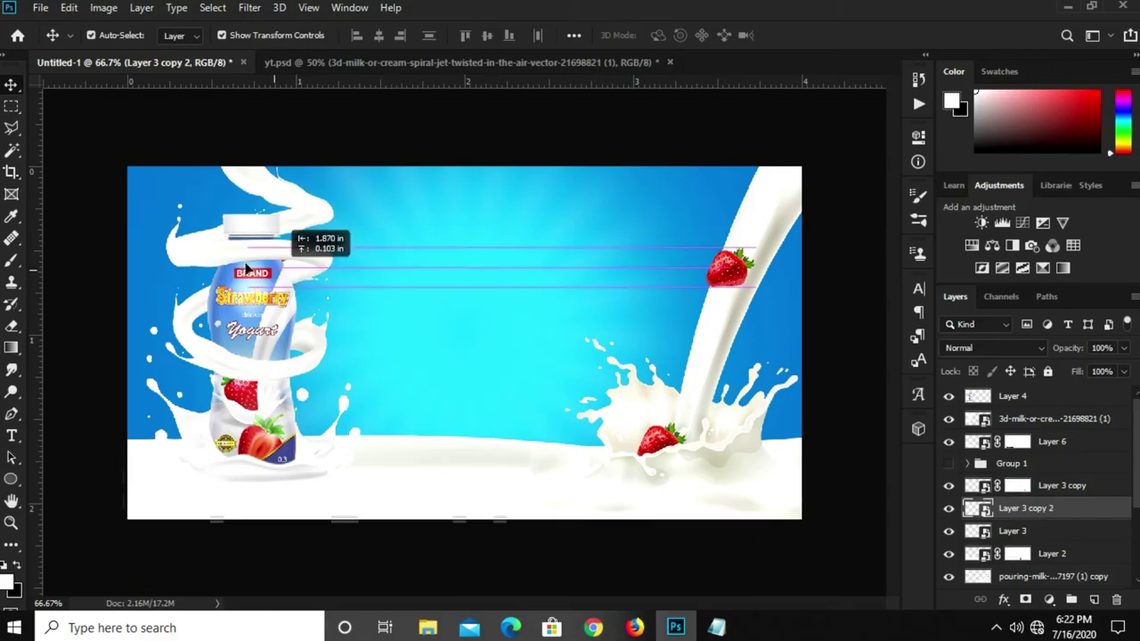
drag(1066, 509, 1053, 392)
scroll(297, 311, up, 3)
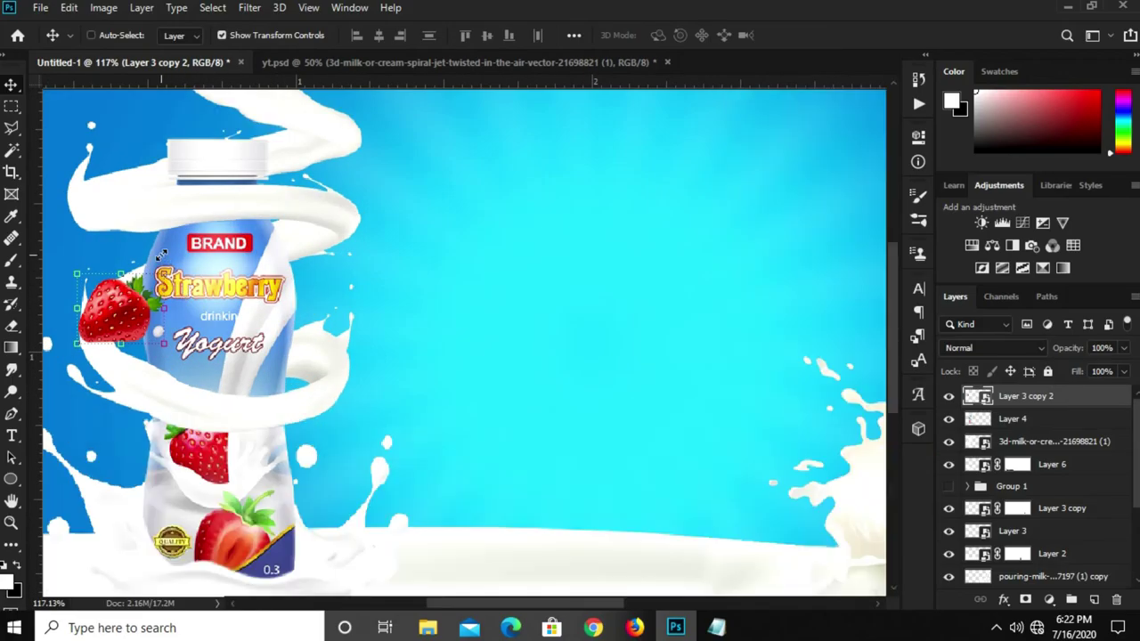
drag(164, 274, 105, 320)
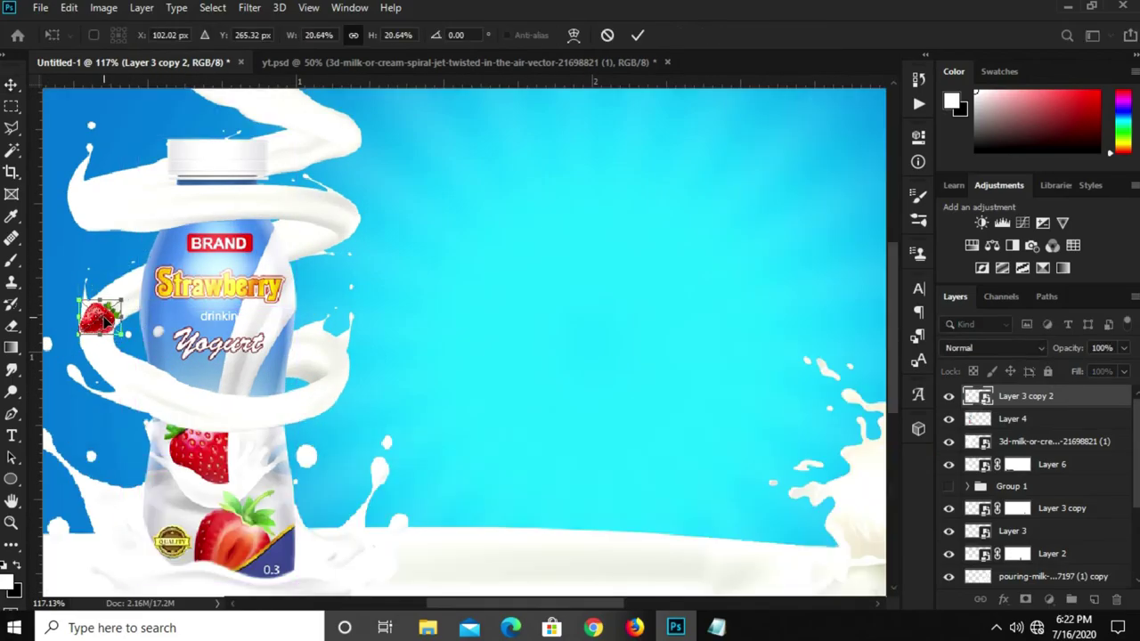
key(Return)
Duplicate the small strawberry and place it on top of the milk swirl
key(ctrl+j)
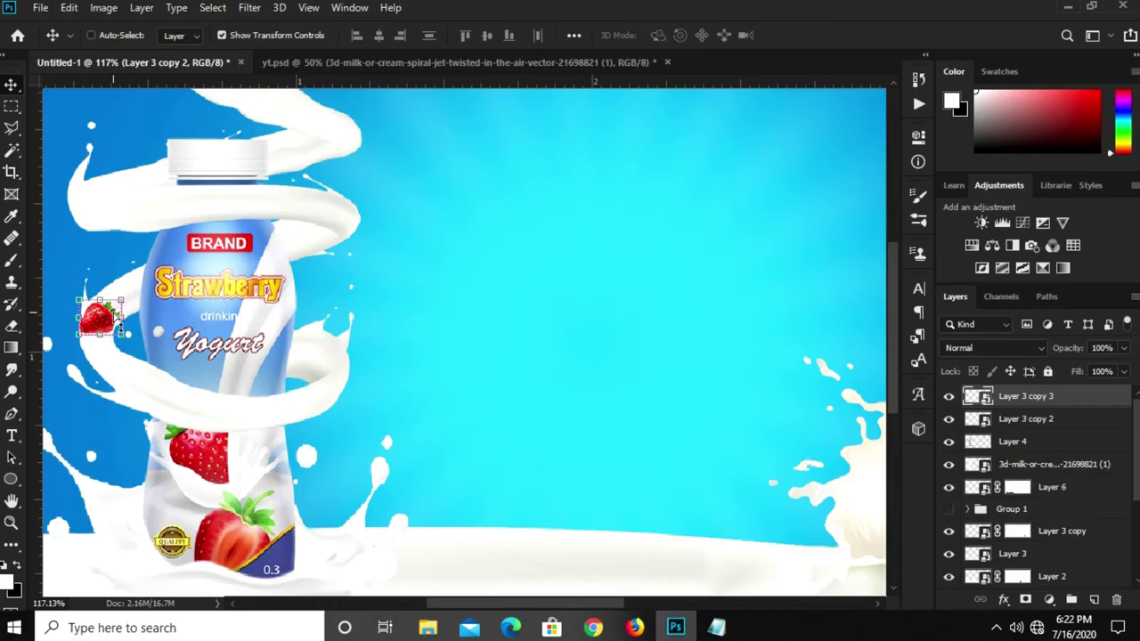
mouse_move(100, 321)
mouse_down()
mouse_move(311, 132)
mouse_move(304, 126)
mouse_up()
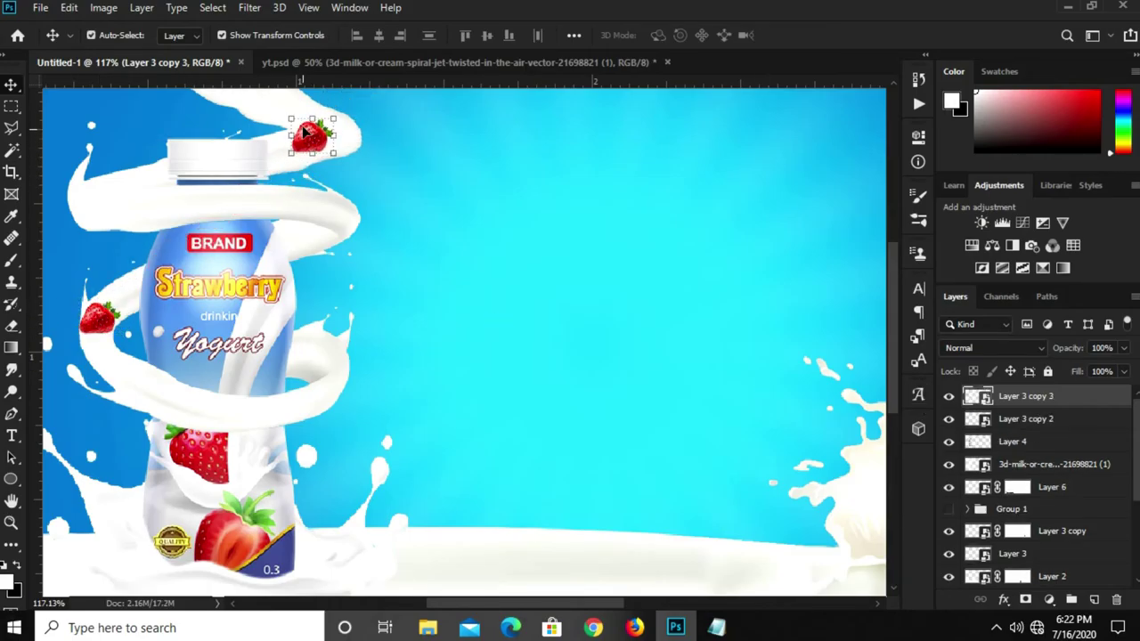
scroll(303, 125, up, 5)
drag(332, 213, 329, 232)
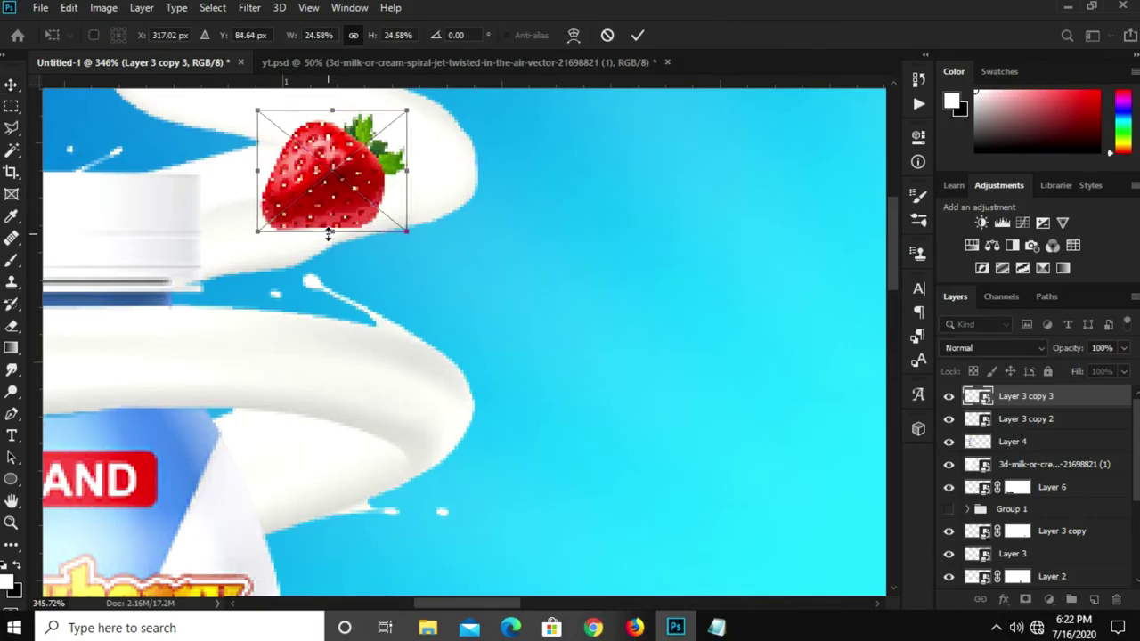
key(Return)
drag(324, 194, 310, 187)
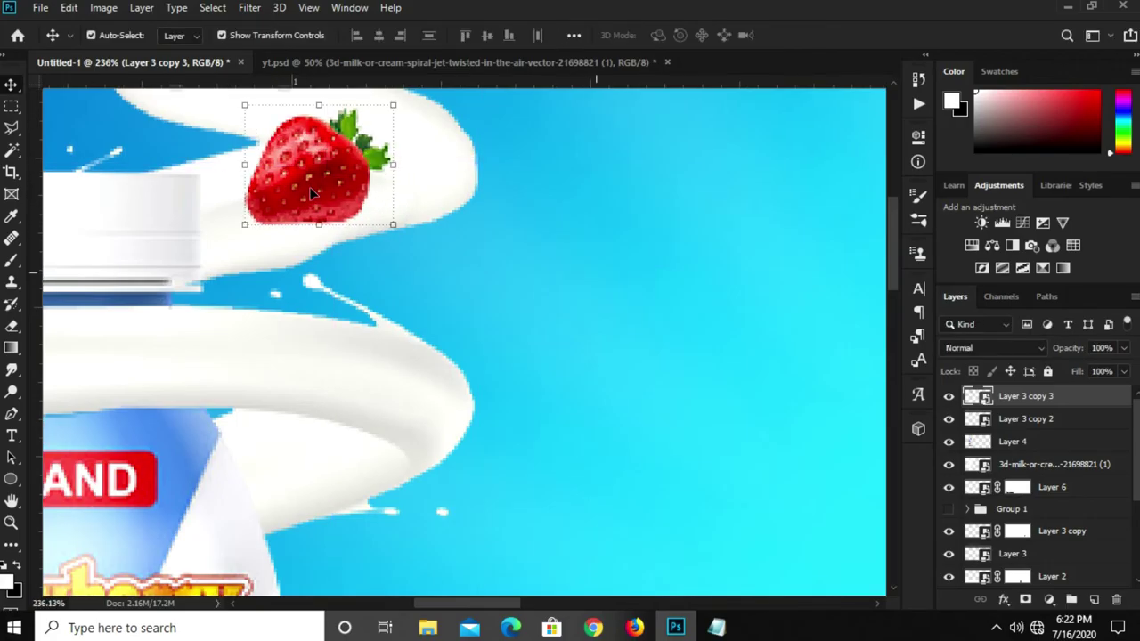
Fade the swirl-top strawberry (Layer 3 copy 3) to 15% opacity
scroll(309, 188, down, 4)
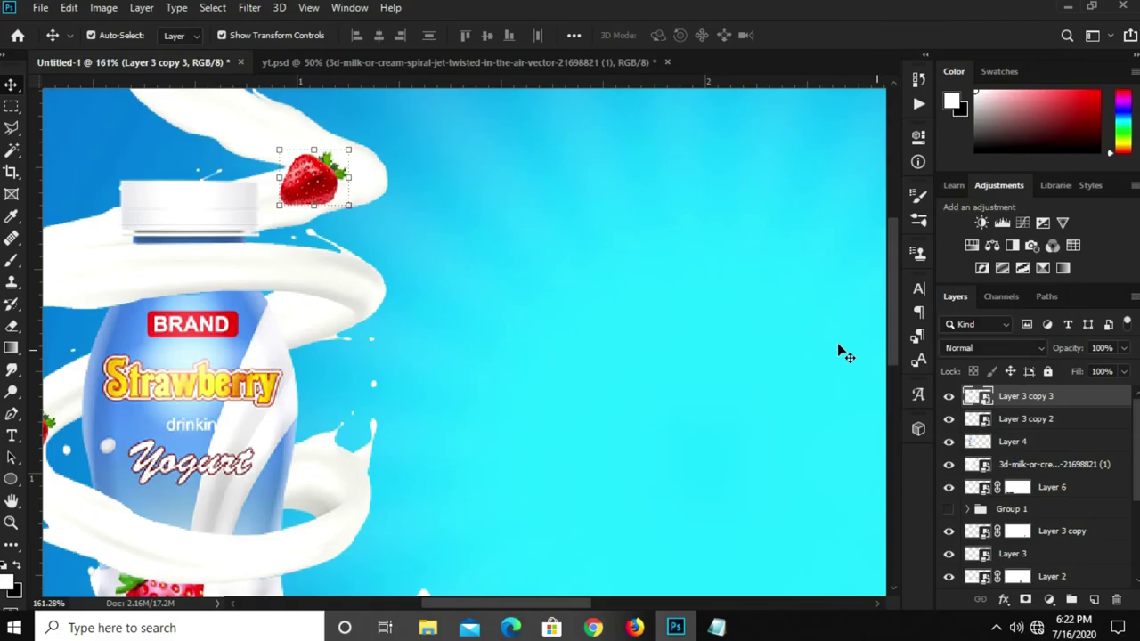
click(1123, 371)
drag(1067, 373, 1059, 368)
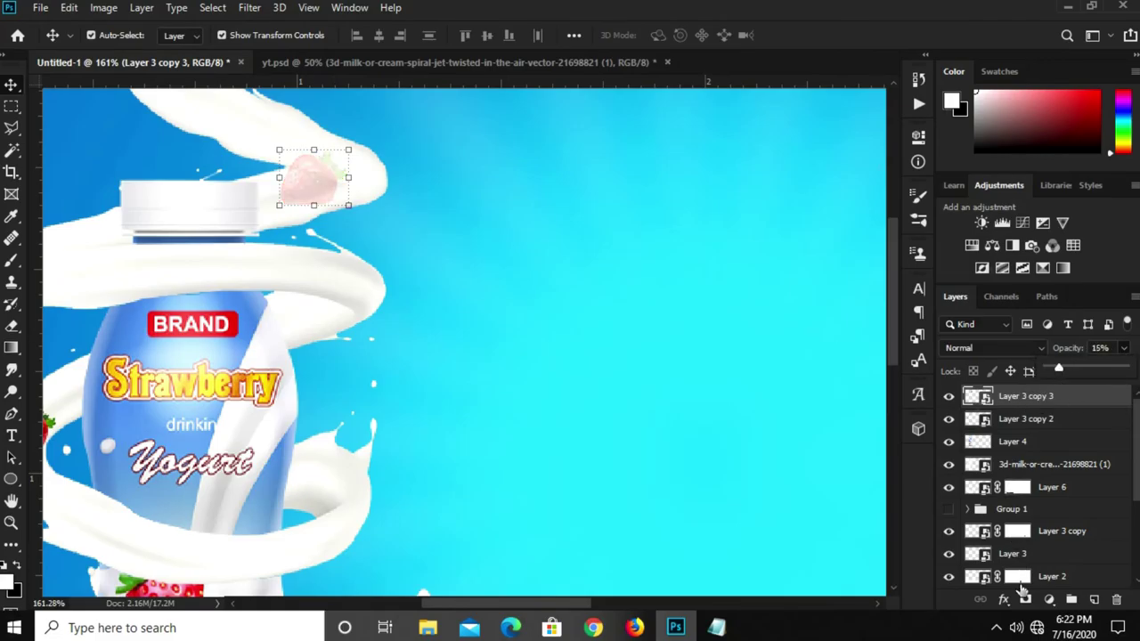
Add a layer mask to the strawberry layer and switch to the Polygonal Lasso tool
click(1025, 600)
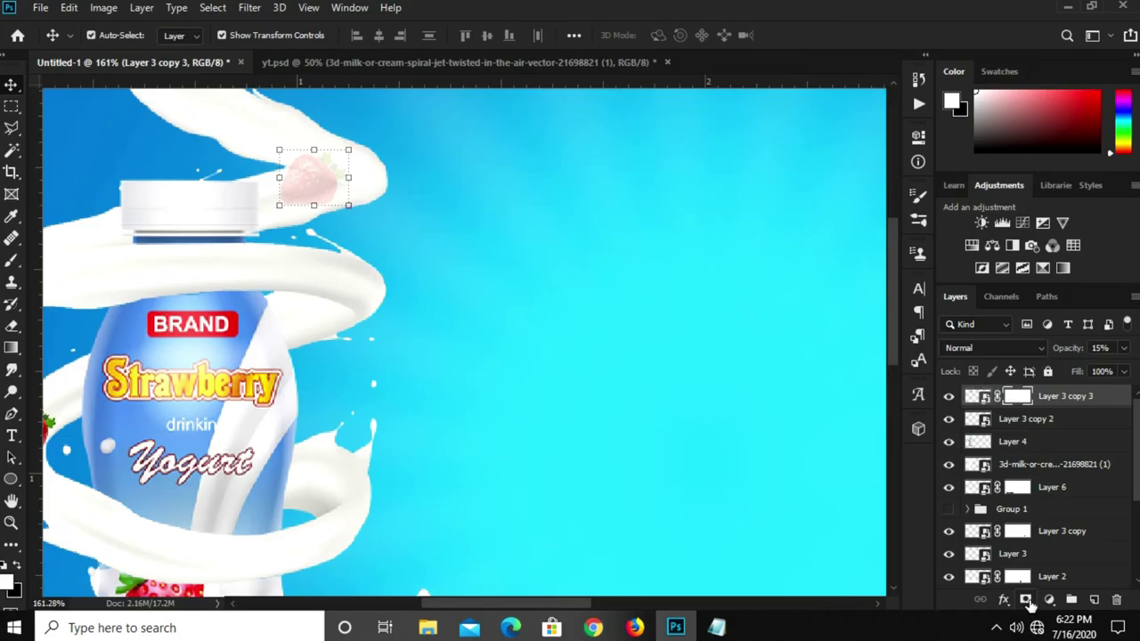
right_click(11, 131)
click(89, 146)
scroll(267, 178, up, 2)
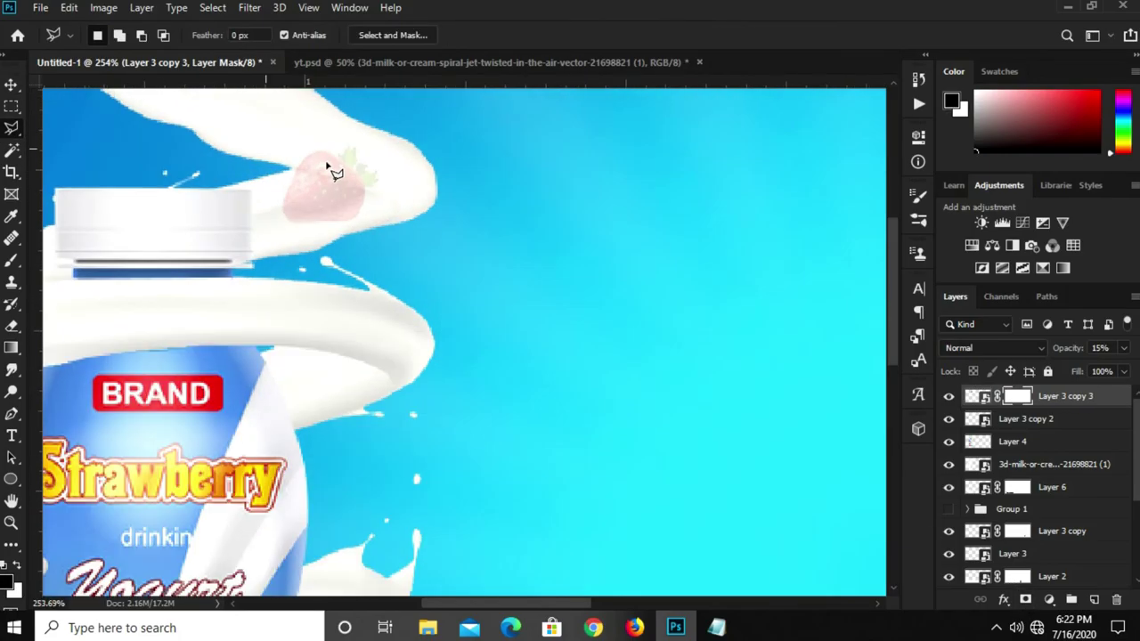
scroll(331, 171, up, 2)
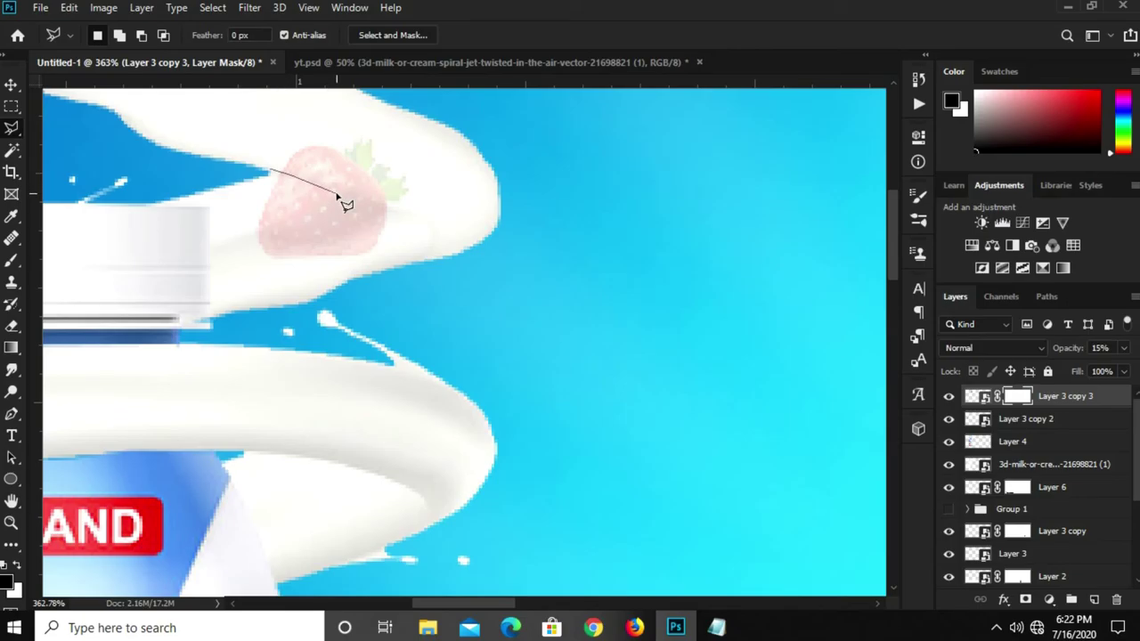
Outline the strawberry top and fill that area of the mask with black, then deselect
click(389, 212)
click(423, 183)
click(410, 130)
click(267, 92)
click(272, 172)
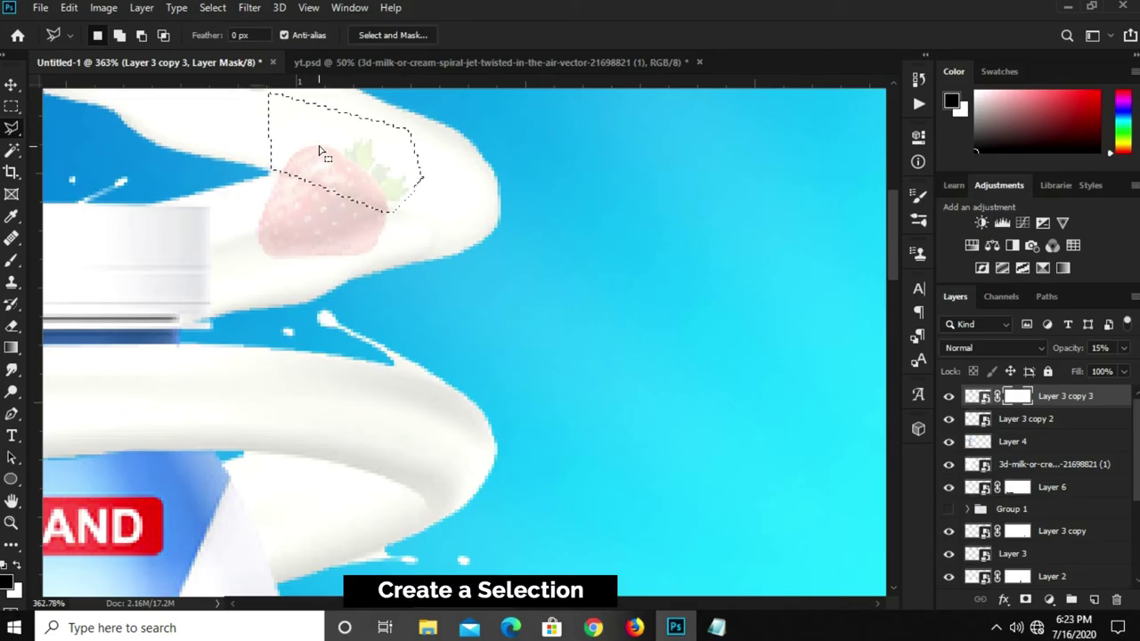
right_click(321, 148)
click(347, 349)
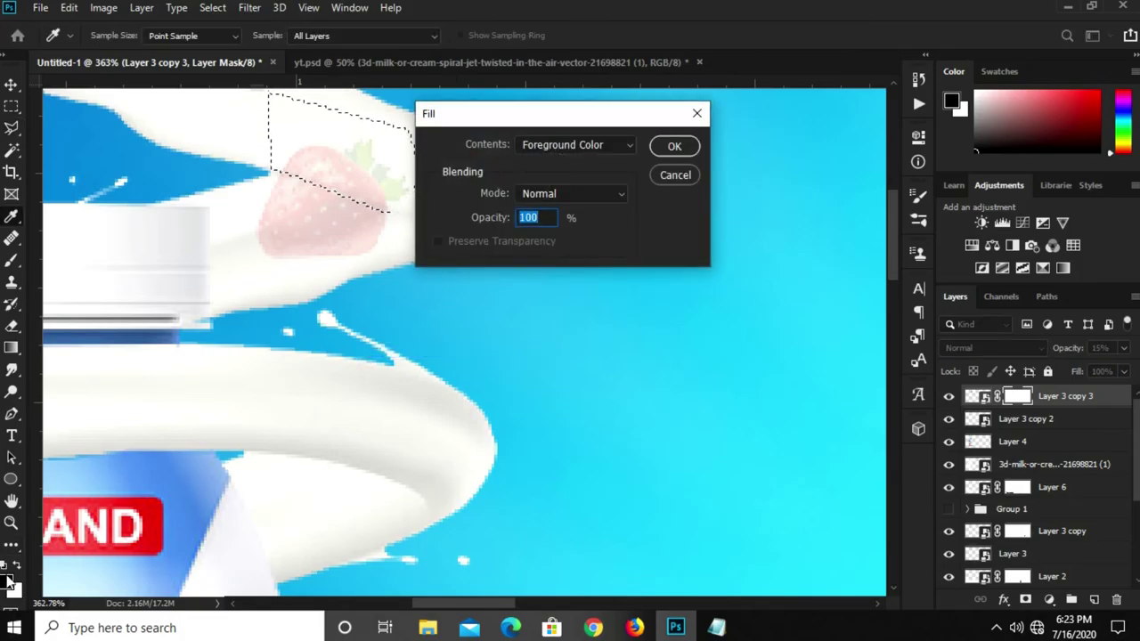
click(674, 146)
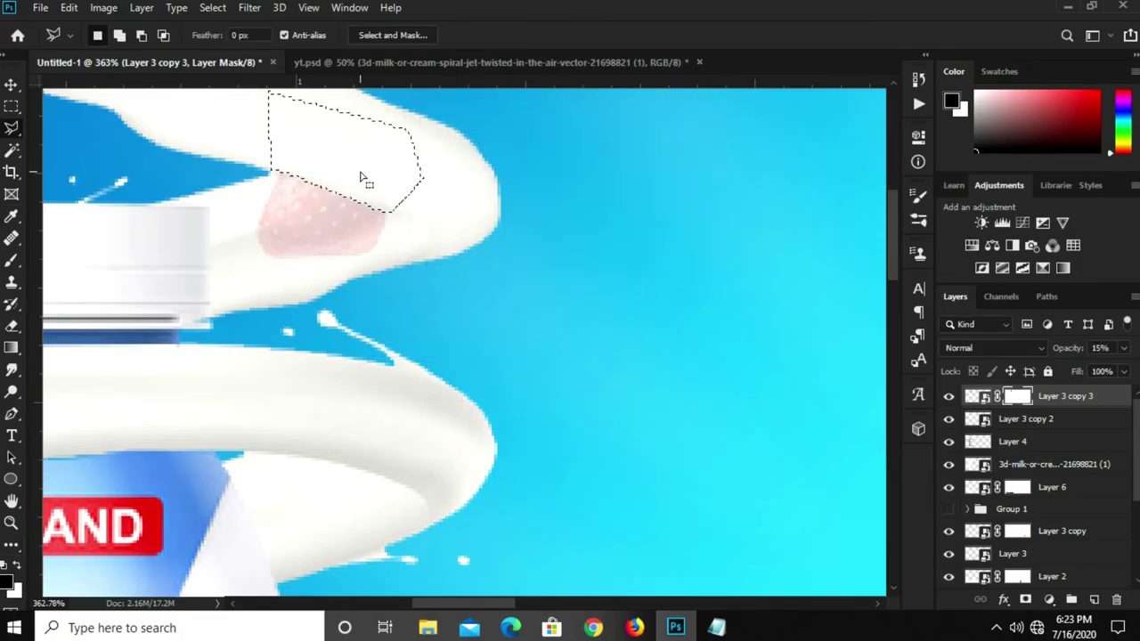
key(ctrl+d)
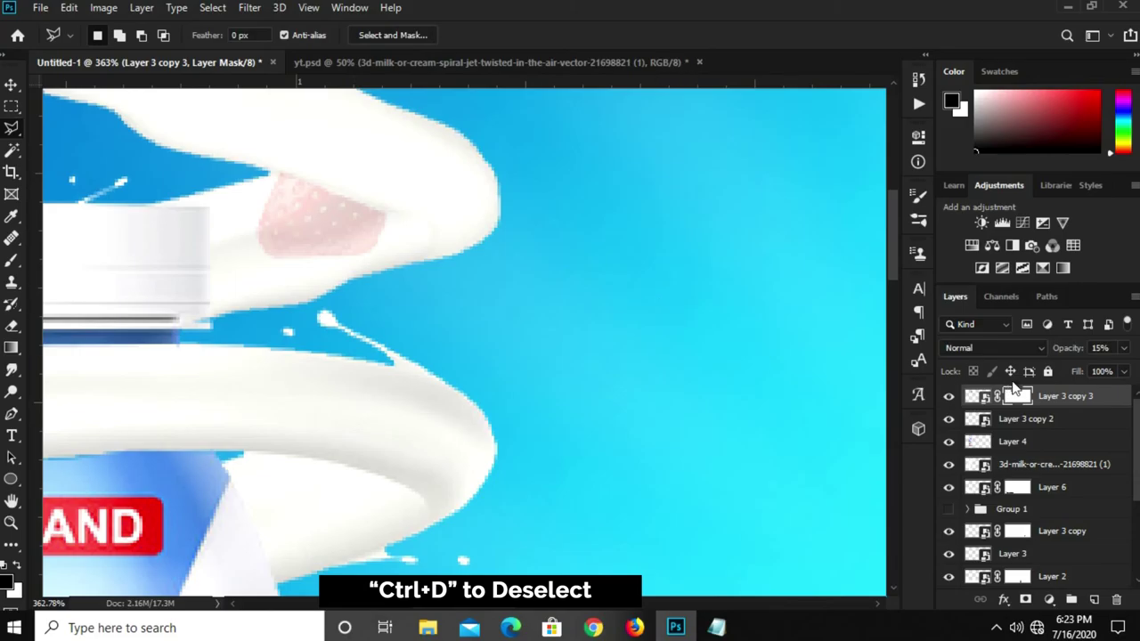
Restore the strawberry layer to 100% opacity and fit the image on screen
click(1124, 348)
drag(1095, 369, 1137, 369)
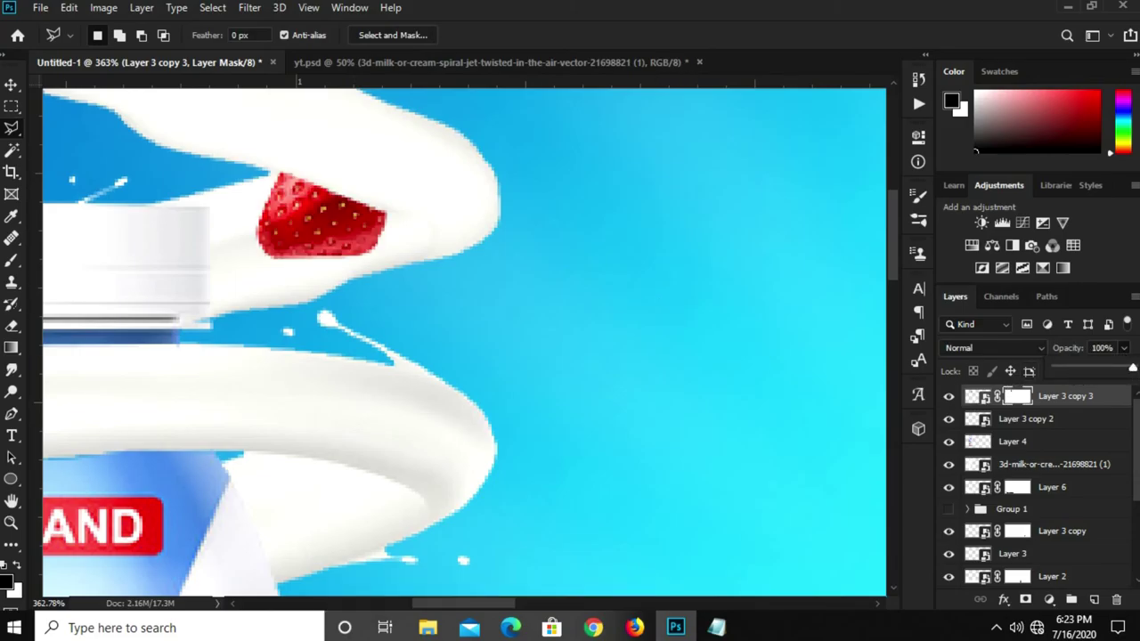
key(ctrl+minus)
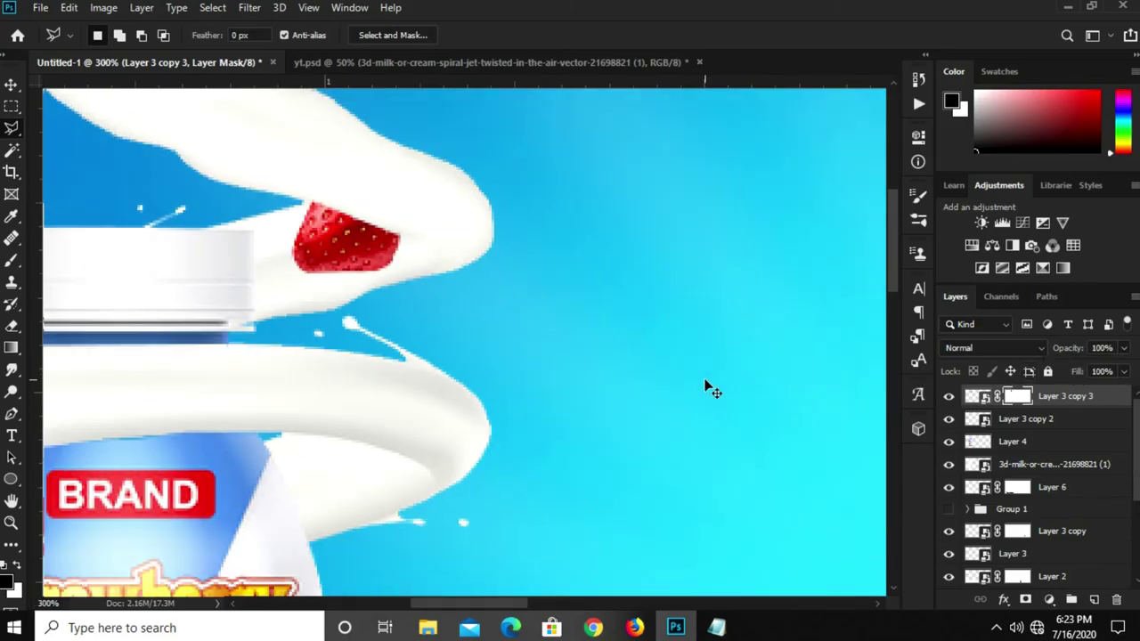
key(v)
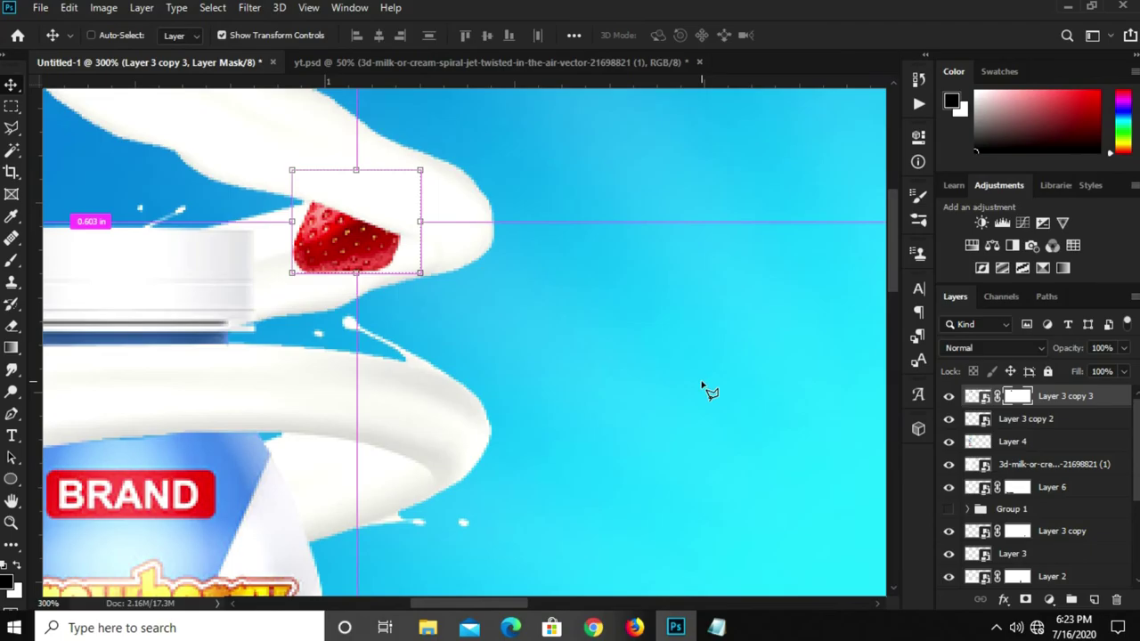
key(ctrl+0)
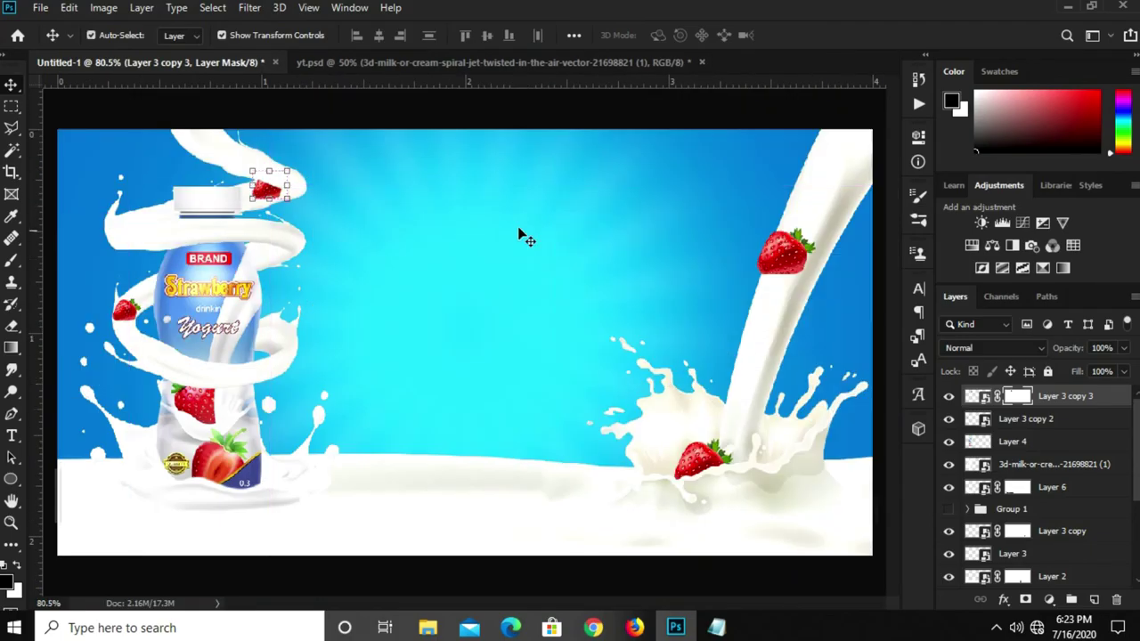
Copy the phrase 'Farm Fresh' from the yogurt notes in Notepad
key(ctrl+minus)
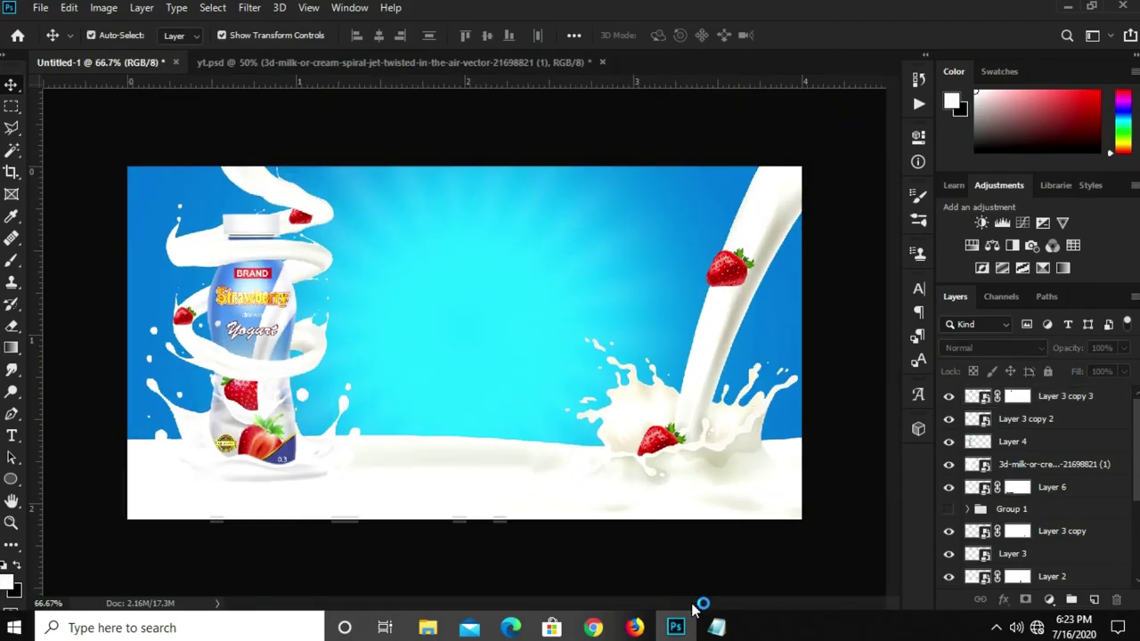
click(717, 628)
drag(209, 320, 121, 323)
click(120, 322)
drag(223, 318, 138, 320)
right_click(161, 318)
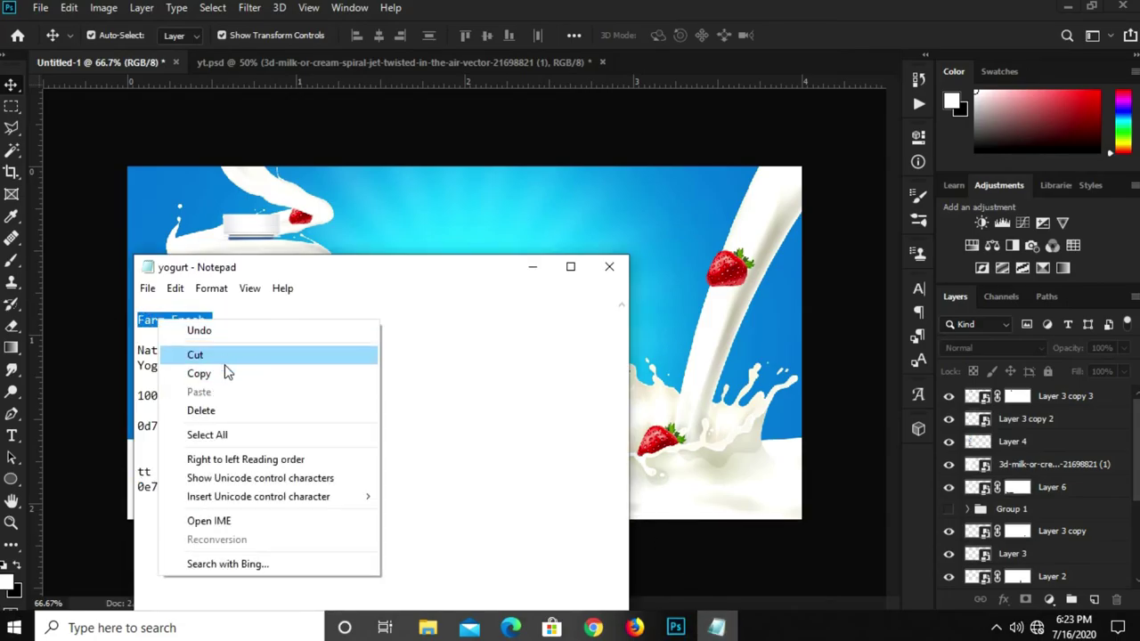
click(224, 374)
click(533, 266)
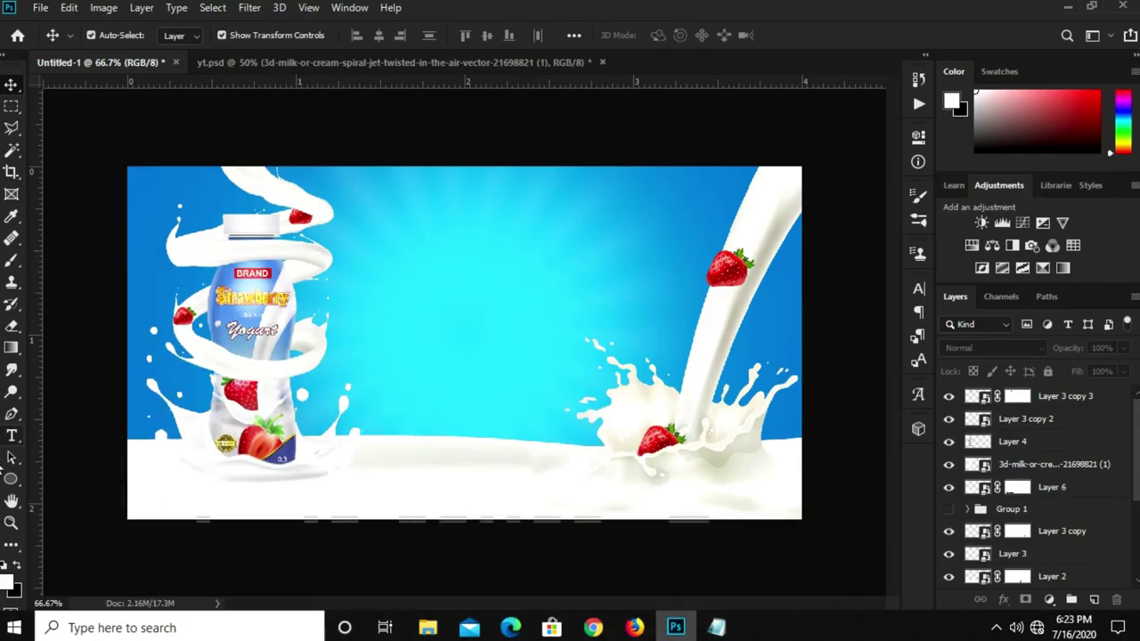
Paste 'Farm Fresh' as a text layer near the top centre and duplicate it just below
key(t)
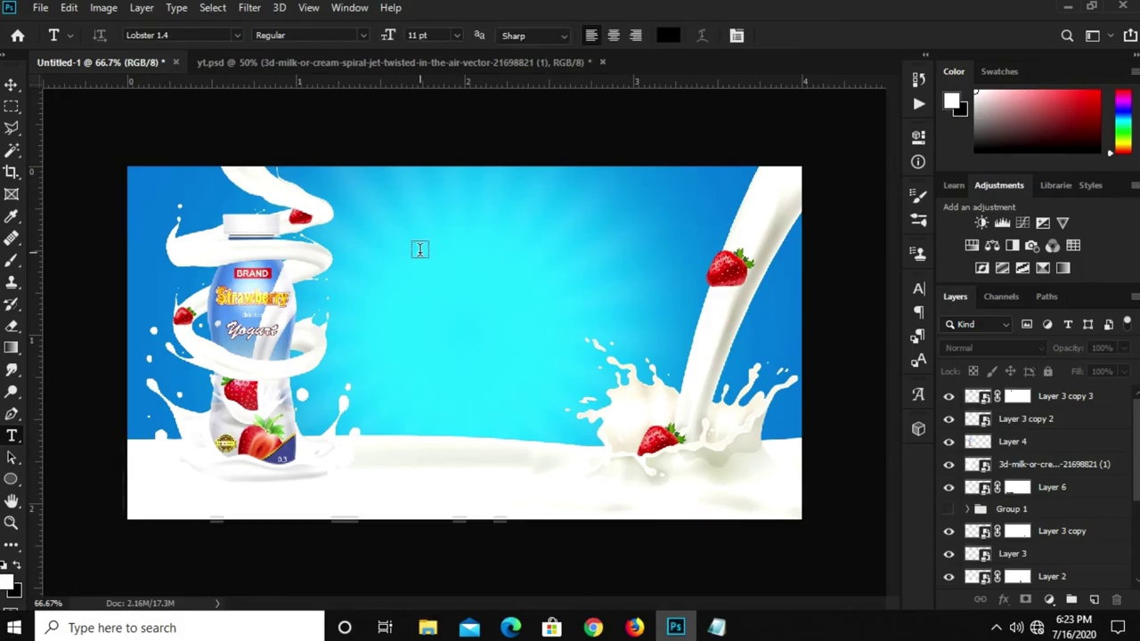
click(419, 249)
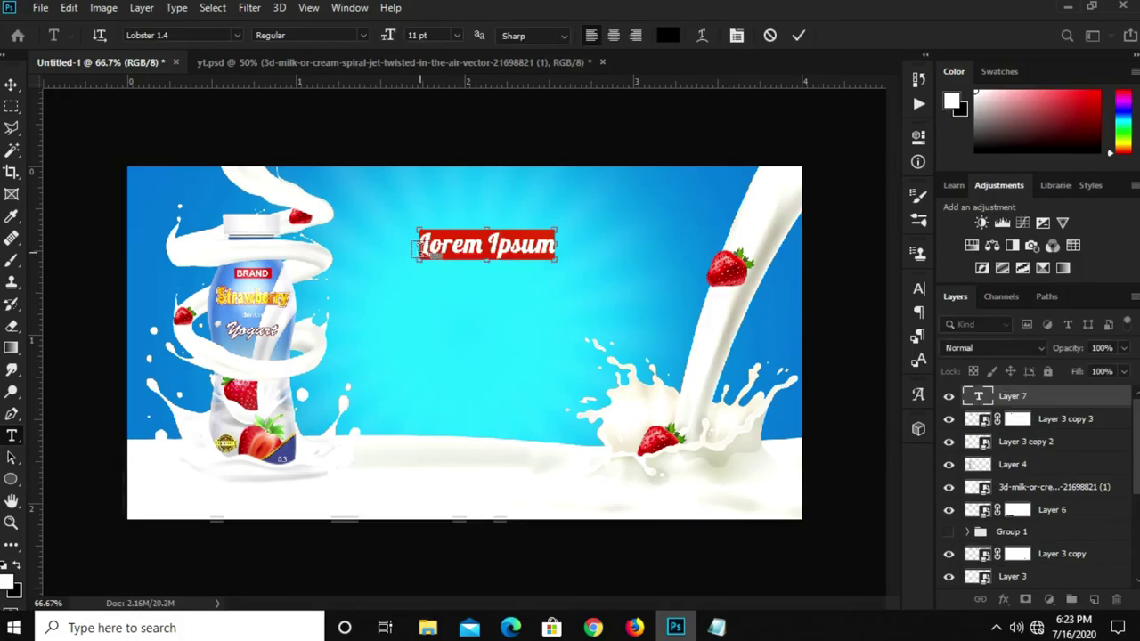
key(ctrl+v)
key(ctrl+Return)
key(v)
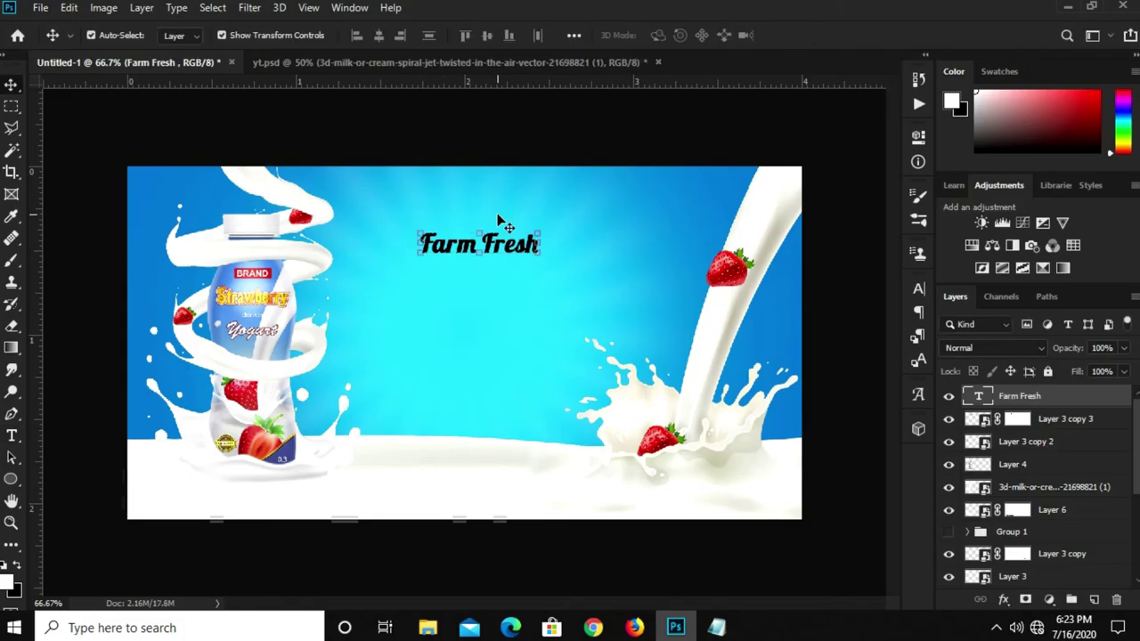
drag(515, 249, 515, 295)
Set the original Farm Fresh text to Raleway Bold
click(512, 258)
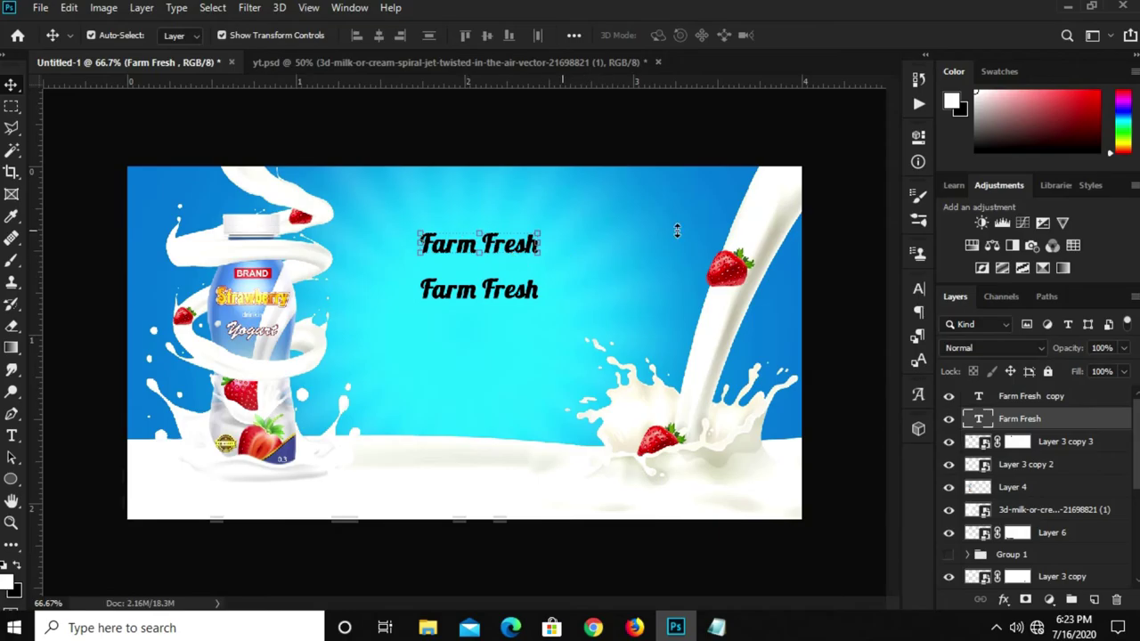
click(918, 288)
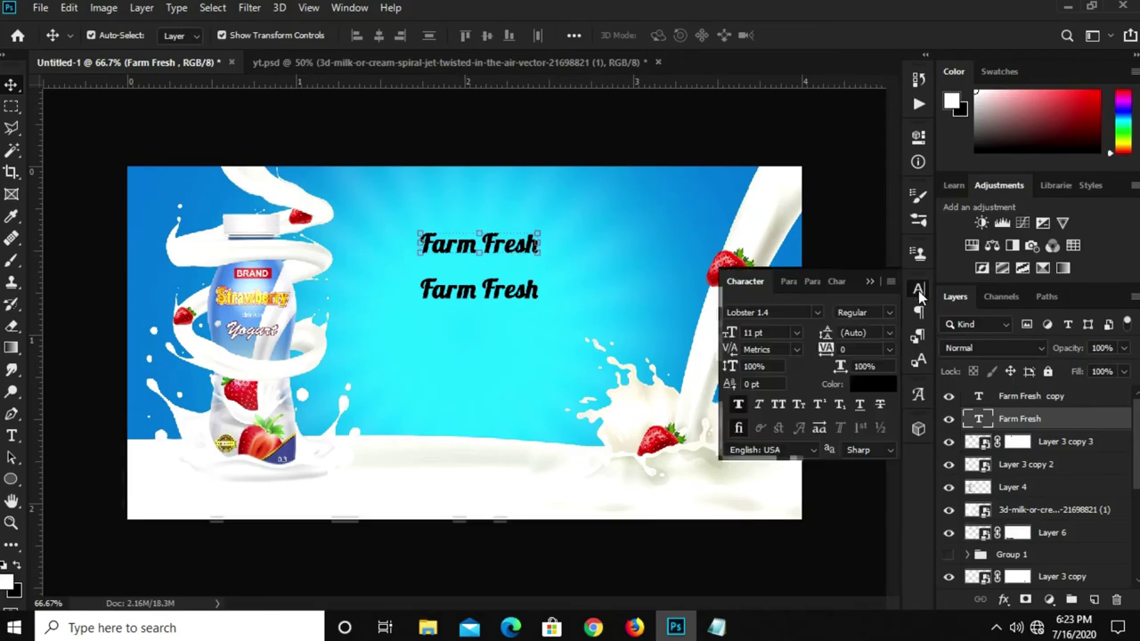
click(817, 312)
text(ra)
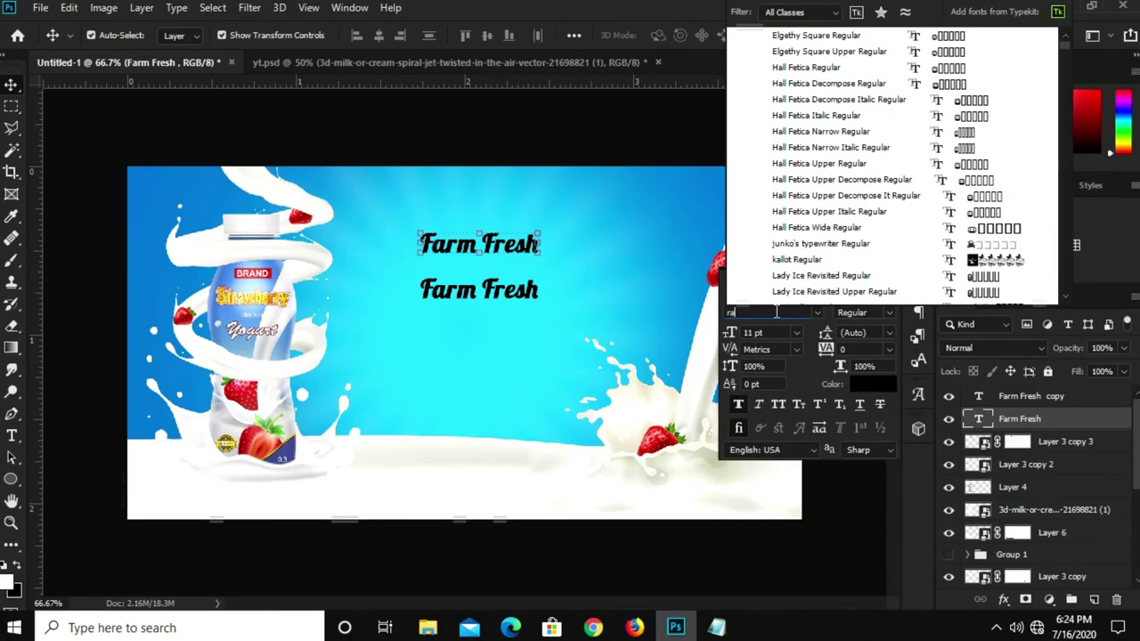
text(leway)
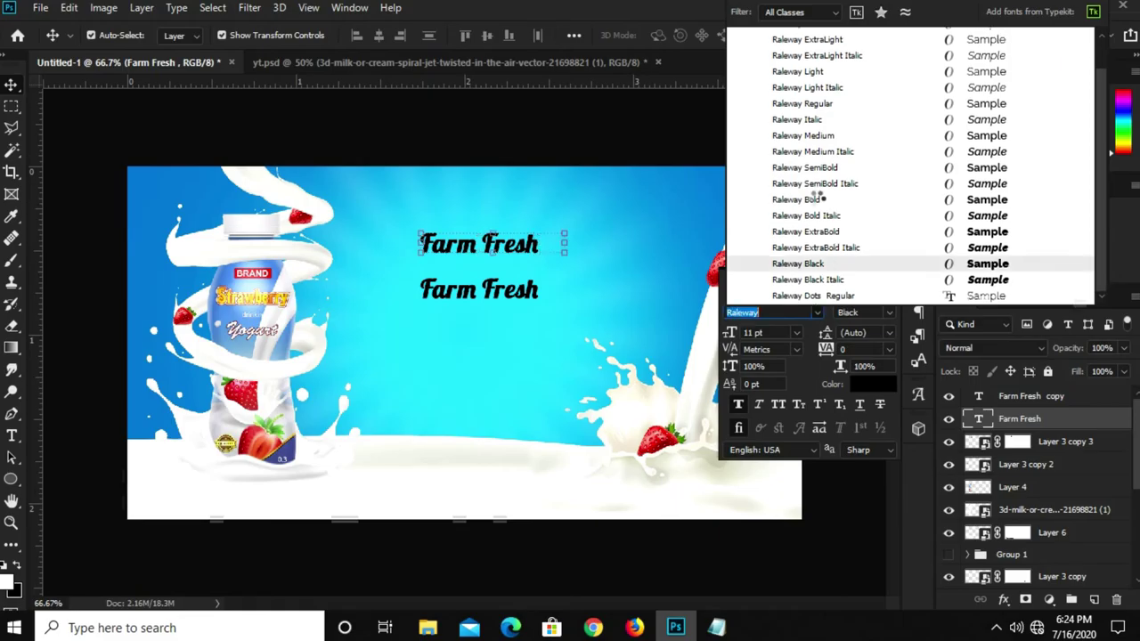
click(815, 199)
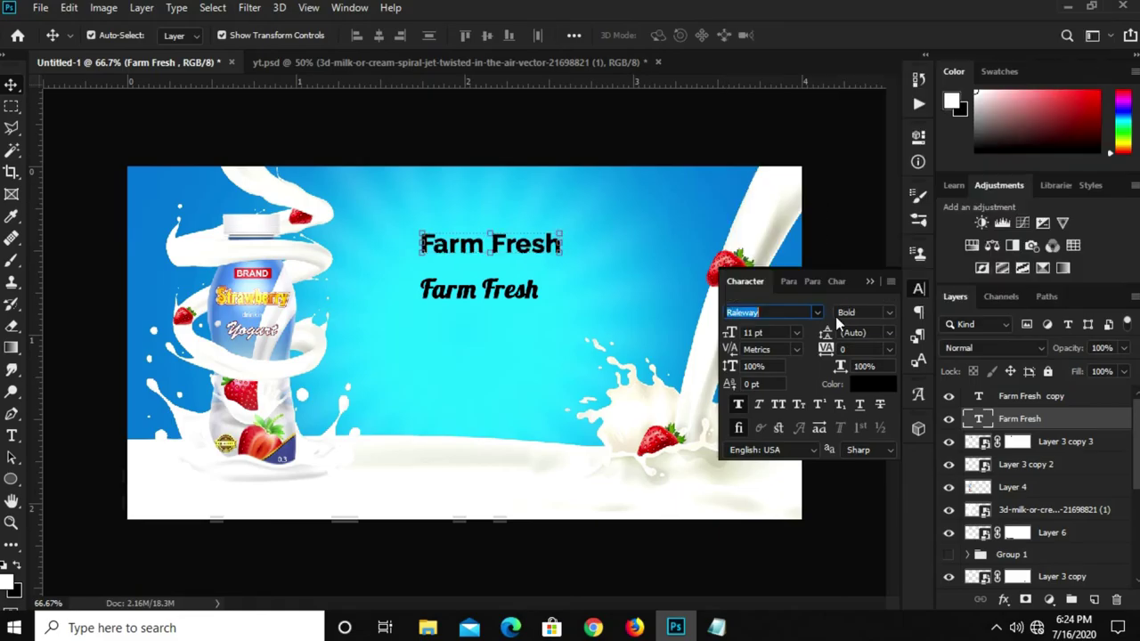
Colour the Farm Fresh text blue 0e7dcd, copied from the notes
click(870, 389)
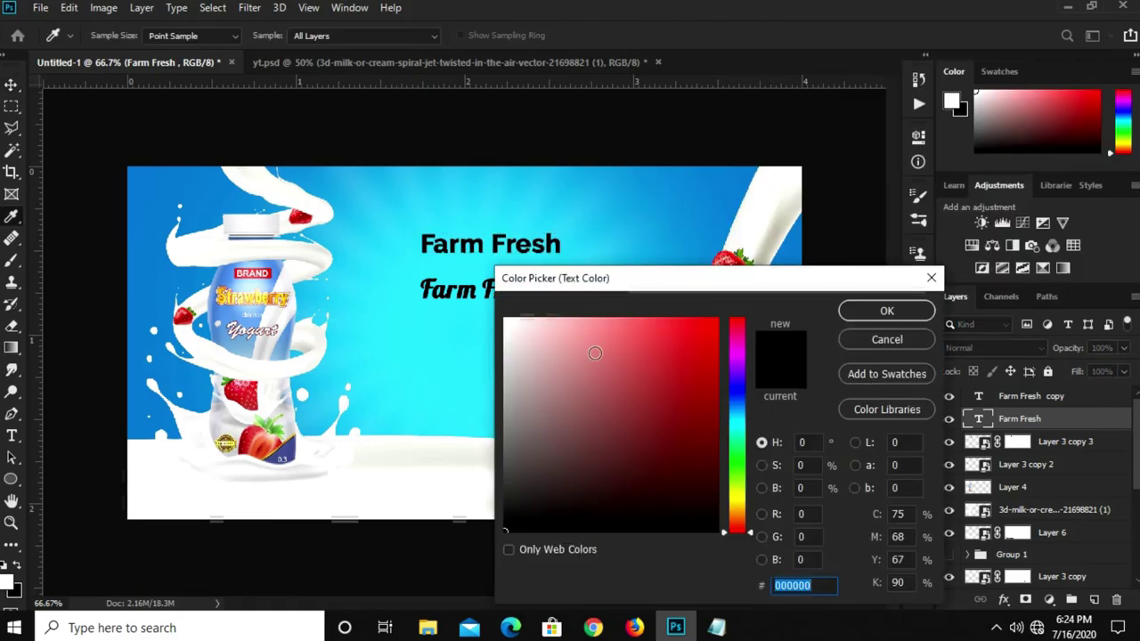
text(ffffff)
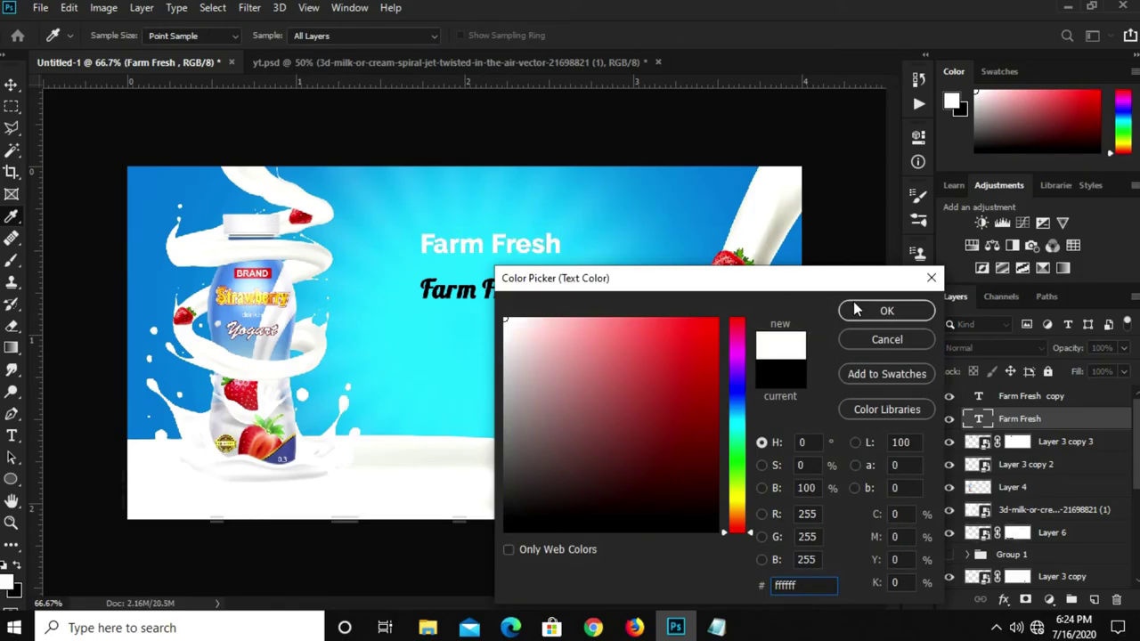
click(717, 628)
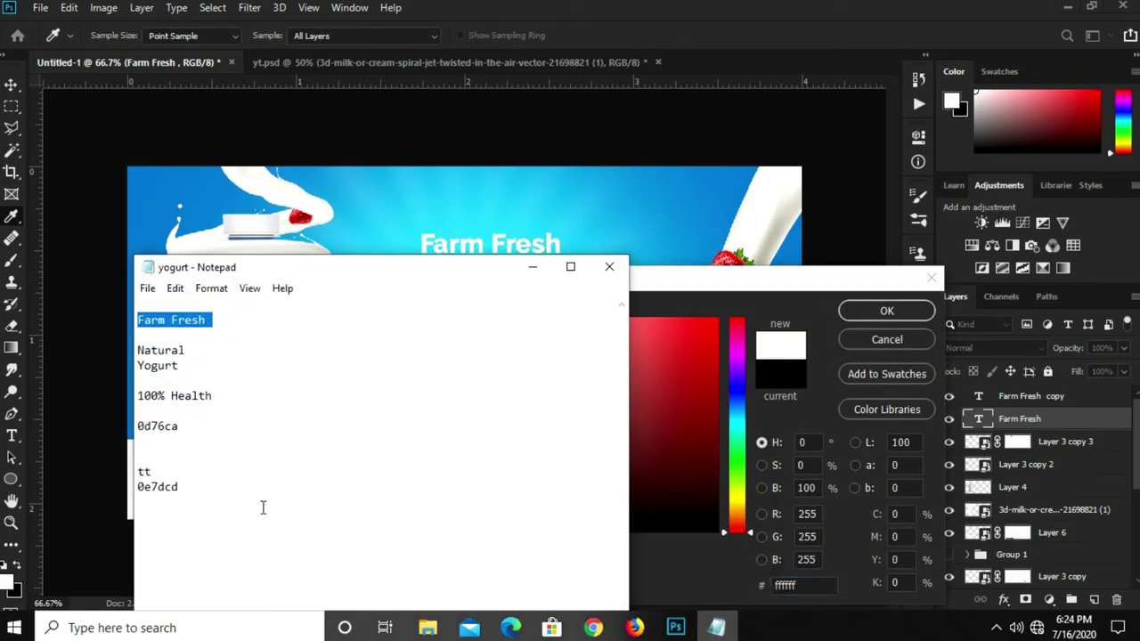
double_click(157, 487)
right_click(152, 489)
click(239, 288)
click(730, 575)
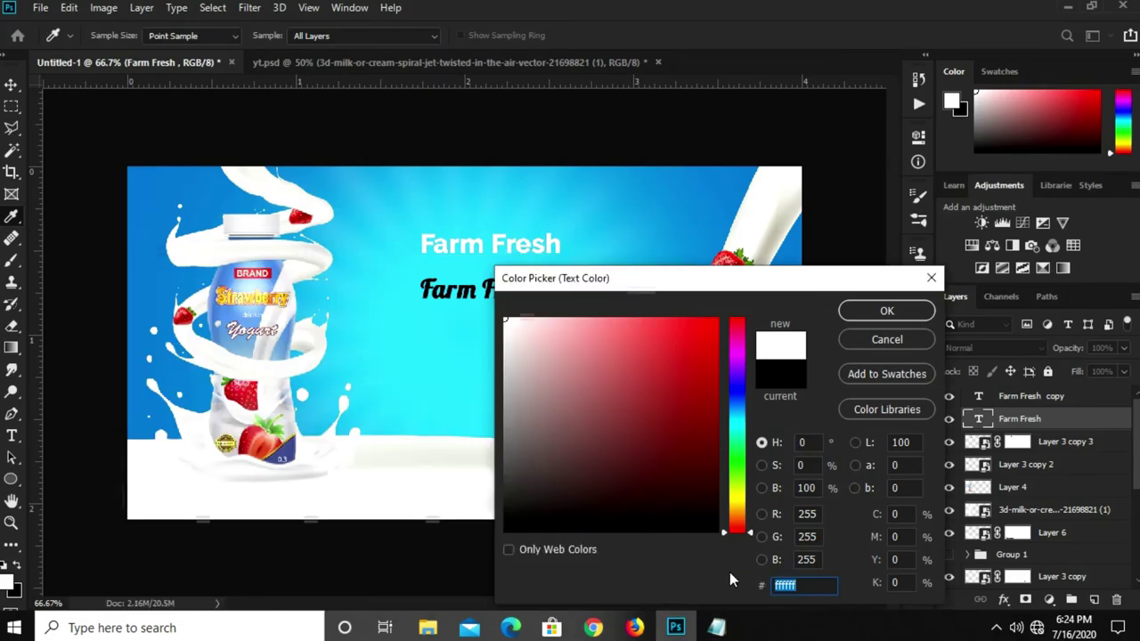
key(ctrl+v)
click(887, 310)
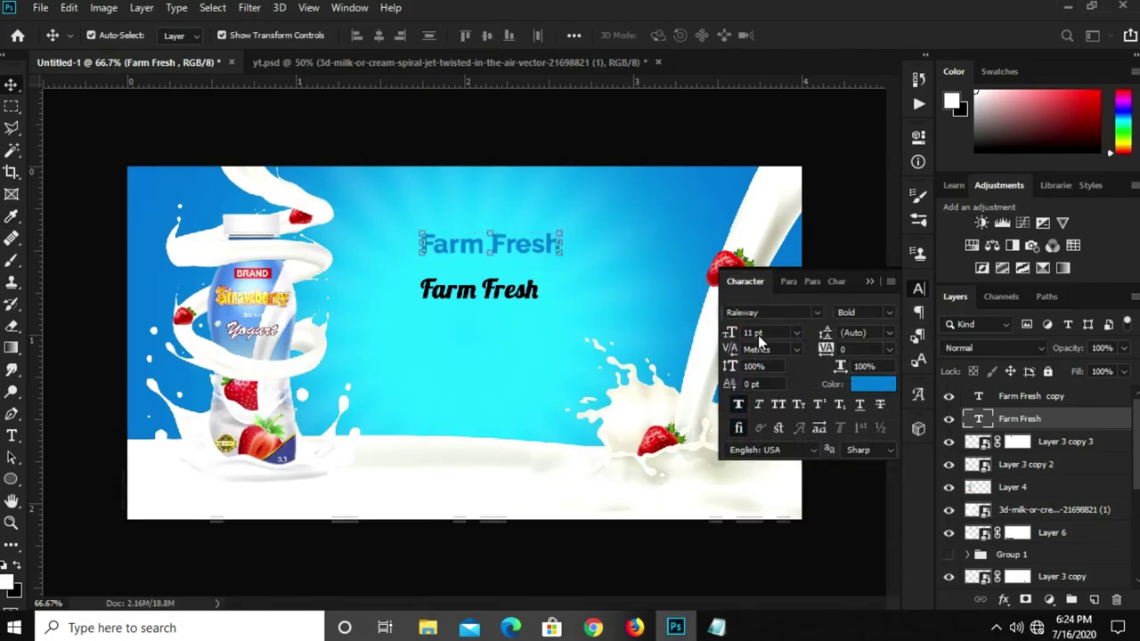
Reduce the Farm Fresh text size from 11 pt to 9 pt
drag(730, 334, 723, 335)
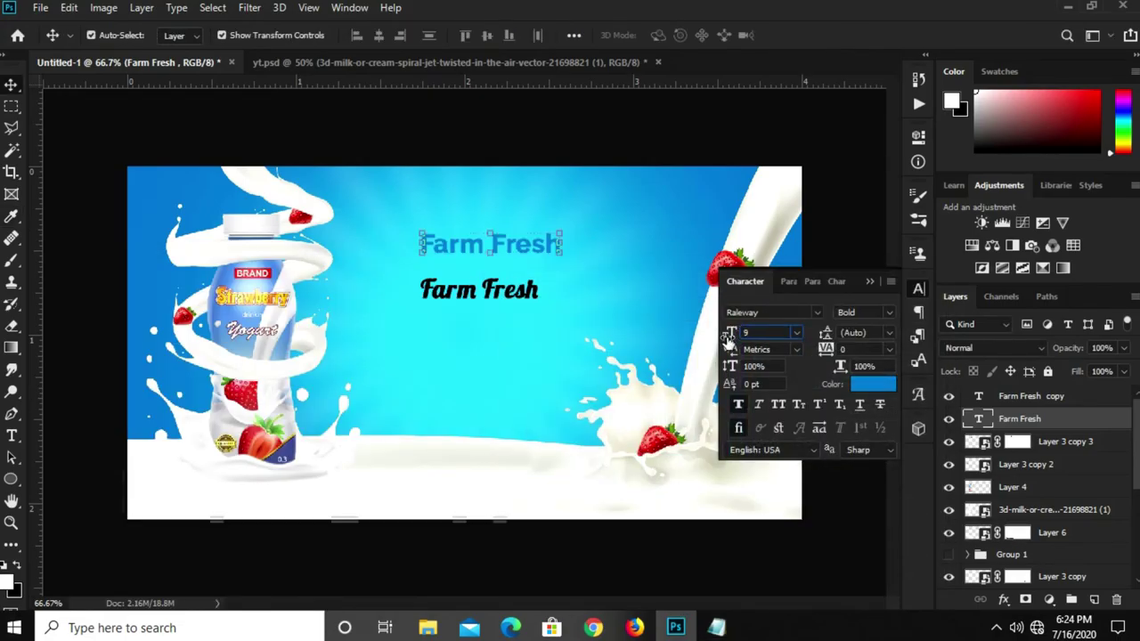
click(919, 288)
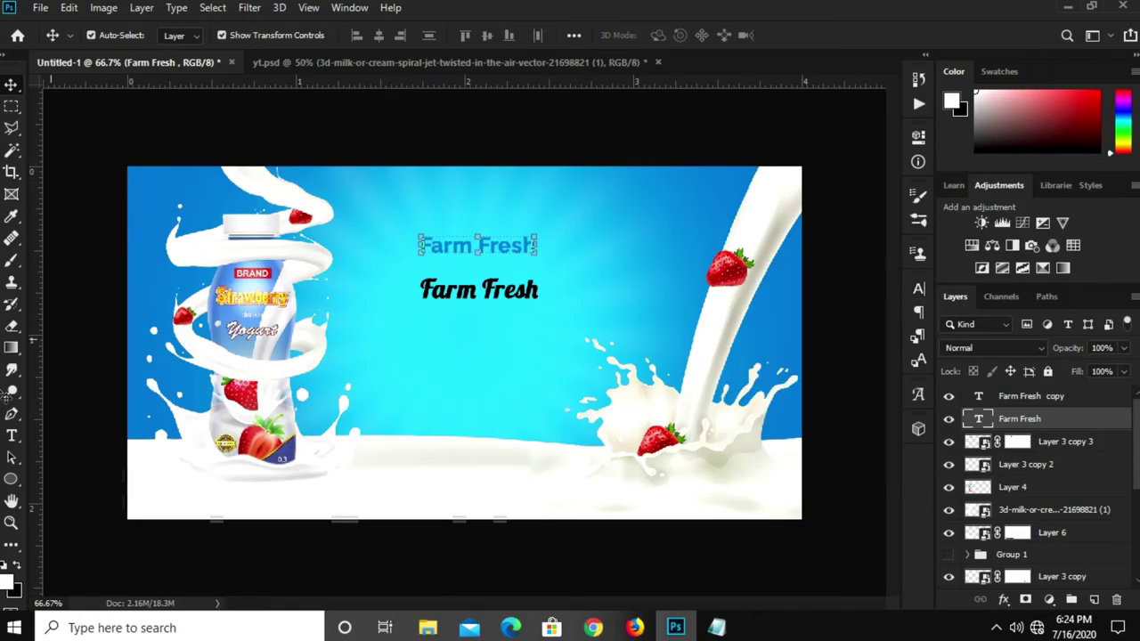
click(11, 479)
Draw a white rectangle bar near the top of the banner with 17.5 px rounded corners
click(78, 475)
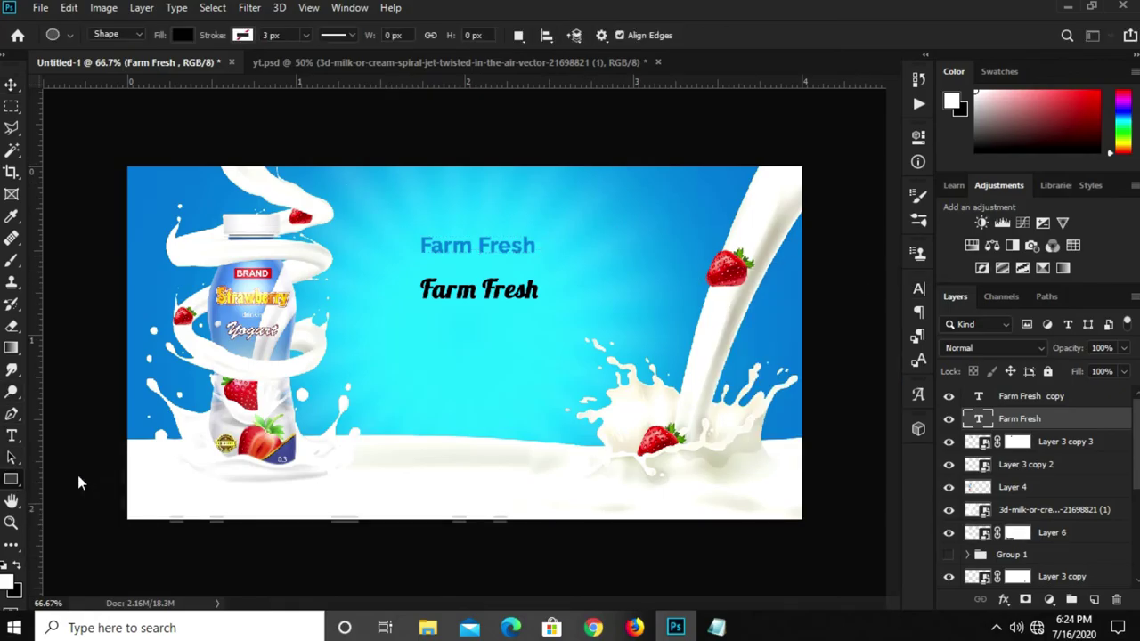
click(183, 35)
click(110, 124)
click(721, 49)
mouse_move(382, 173)
mouse_down()
mouse_move(564, 194)
mouse_move(543, 190)
mouse_up()
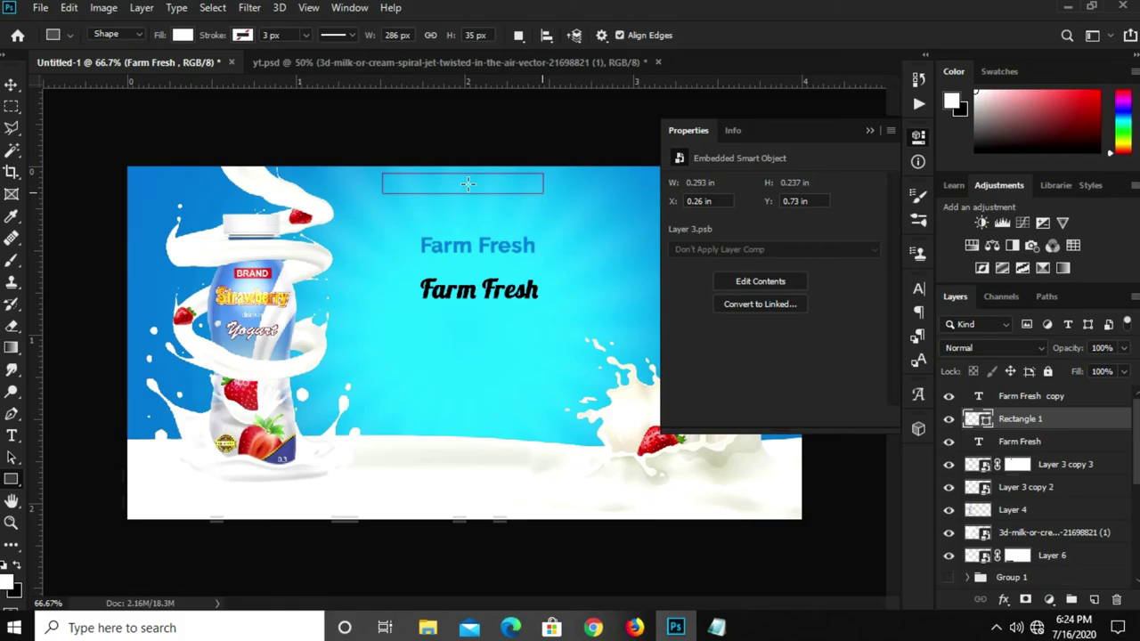
key(v)
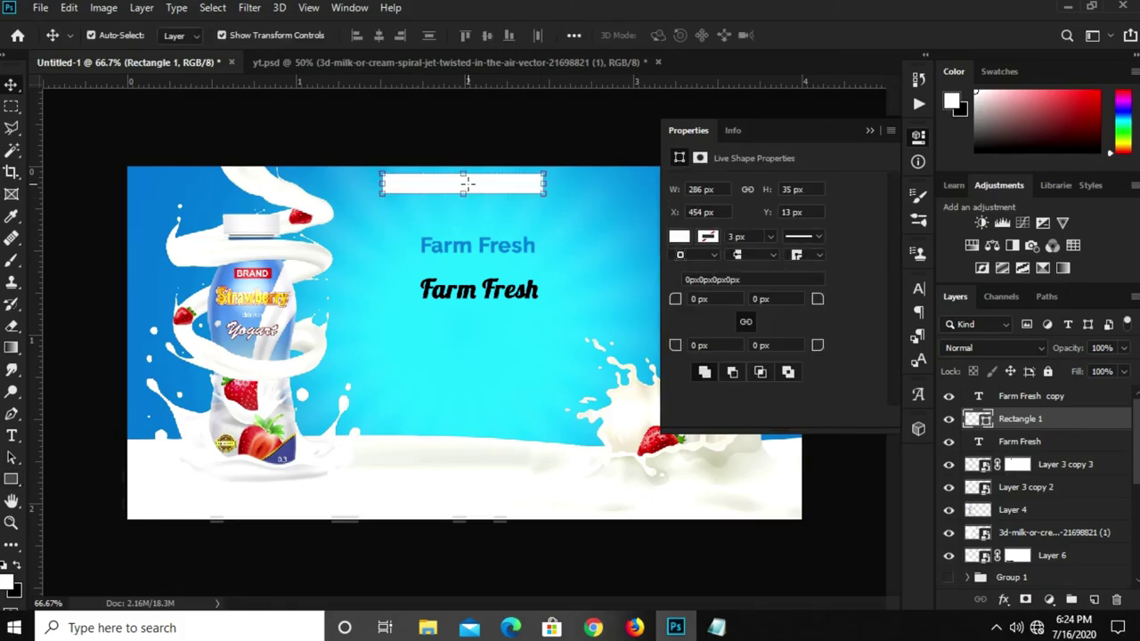
drag(471, 183, 494, 197)
drag(816, 296, 873, 298)
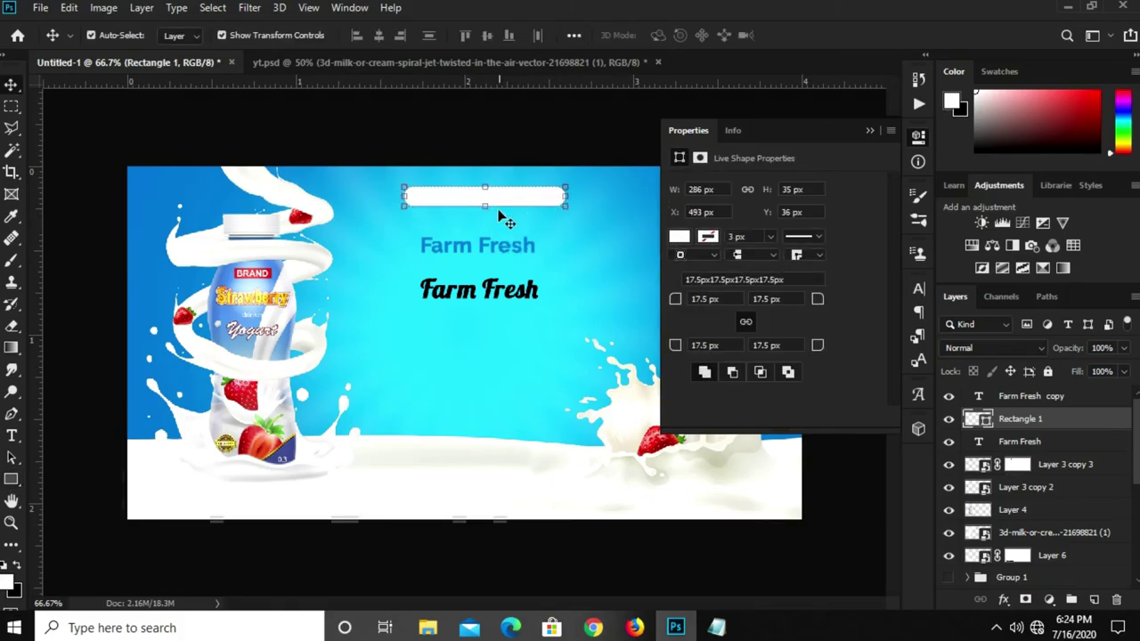
Stretch the bar slightly taller and place the blue Farm Fresh text on it, above the bar layer
key(ctrl+t)
drag(485, 204, 484, 208)
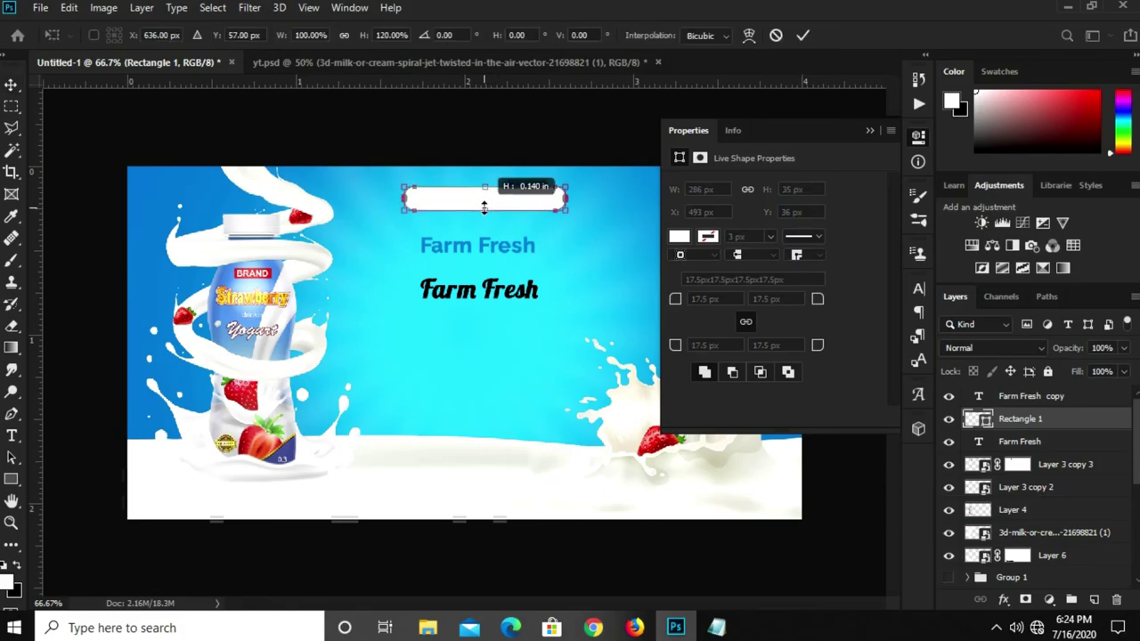
key(Return)
drag(489, 248, 492, 208)
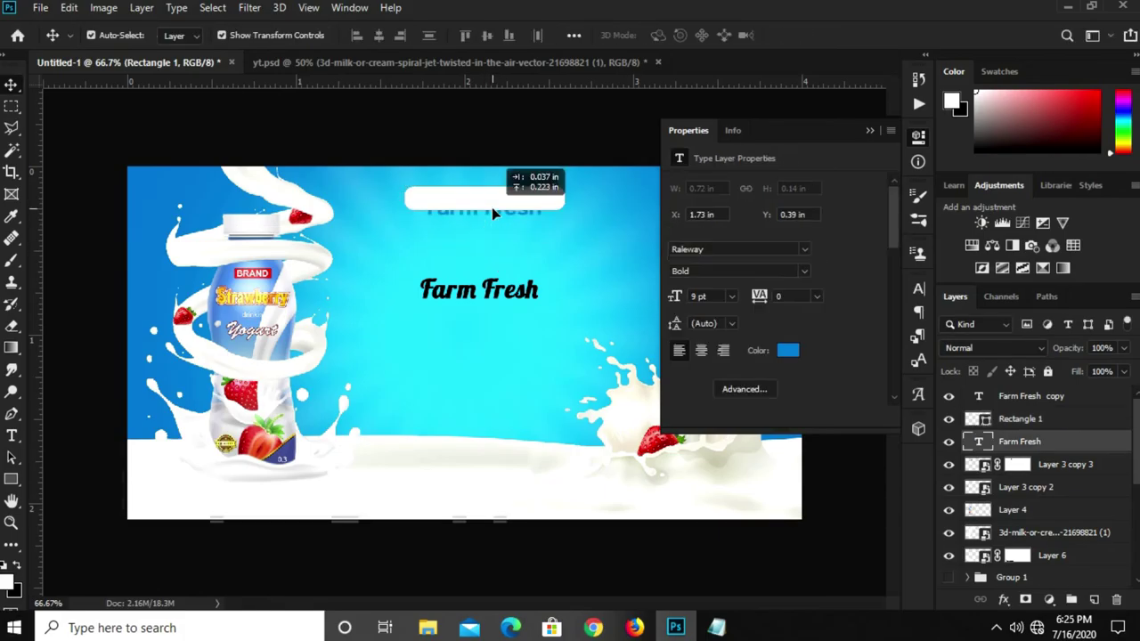
mouse_move(1049, 443)
mouse_down()
mouse_move(1052, 394)
mouse_move(1028, 407)
mouse_up()
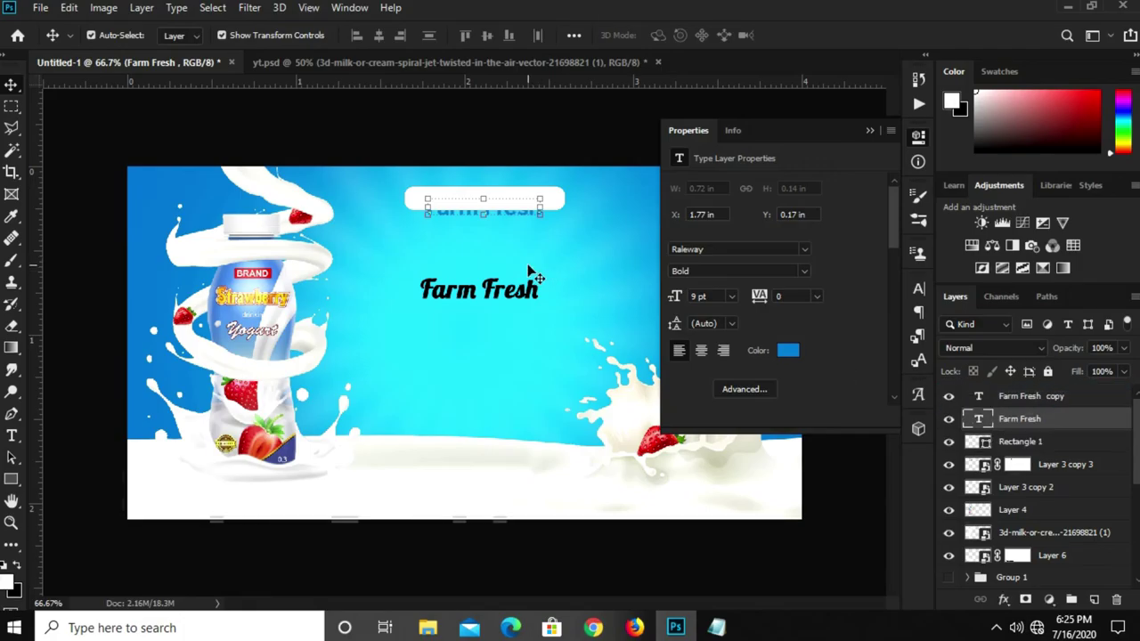
key(Up)
key(Up)
key(Up)
key(Up)
key(Up)
key(Up)
key(Up)
key(Up)
key(Up)
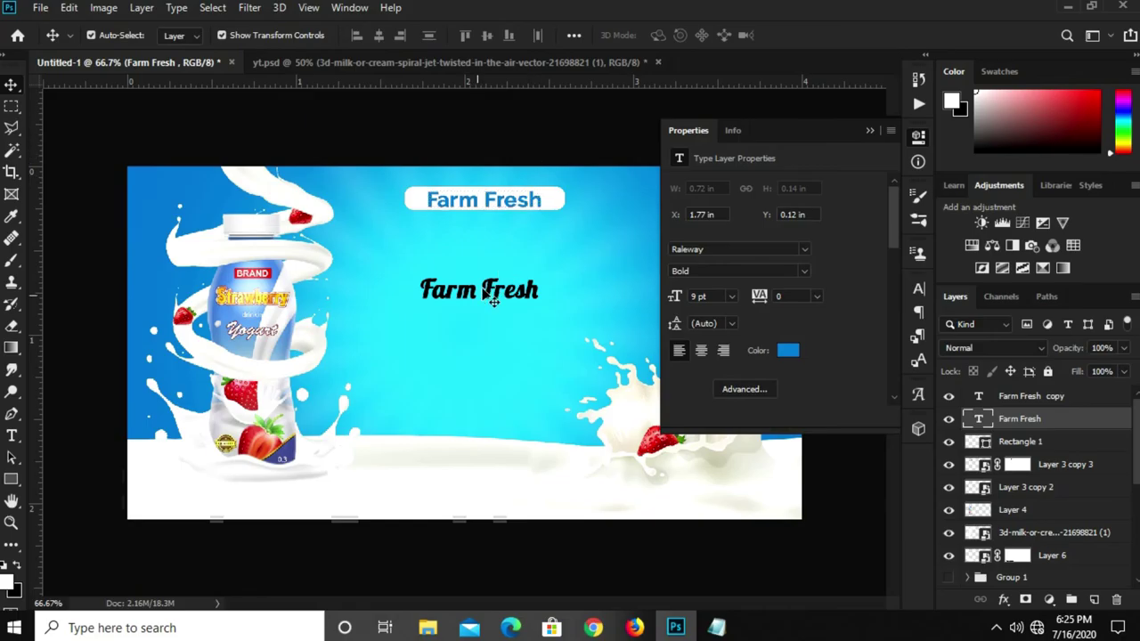
click(488, 294)
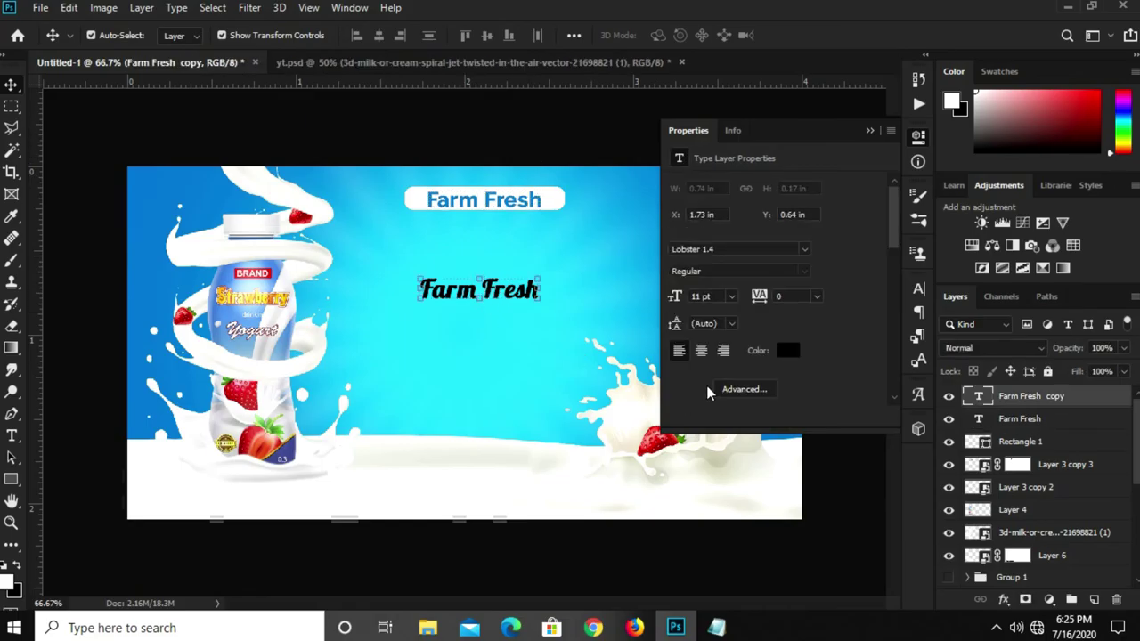
Colour the black Farm Fresh copy with the same blue, #0e7dcd
click(788, 352)
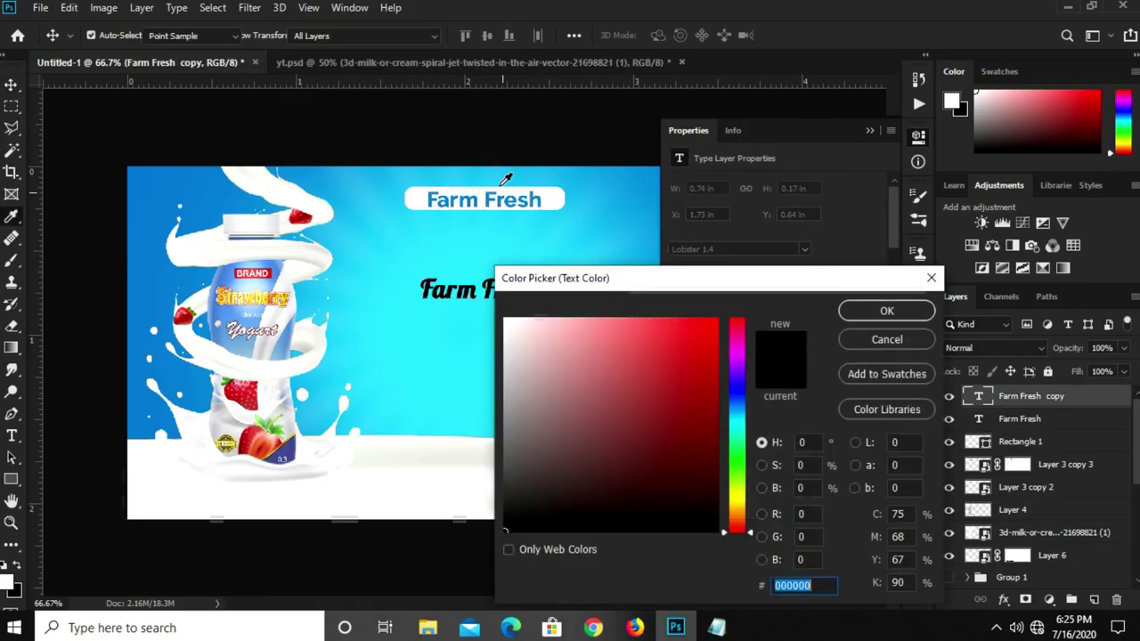
click(504, 195)
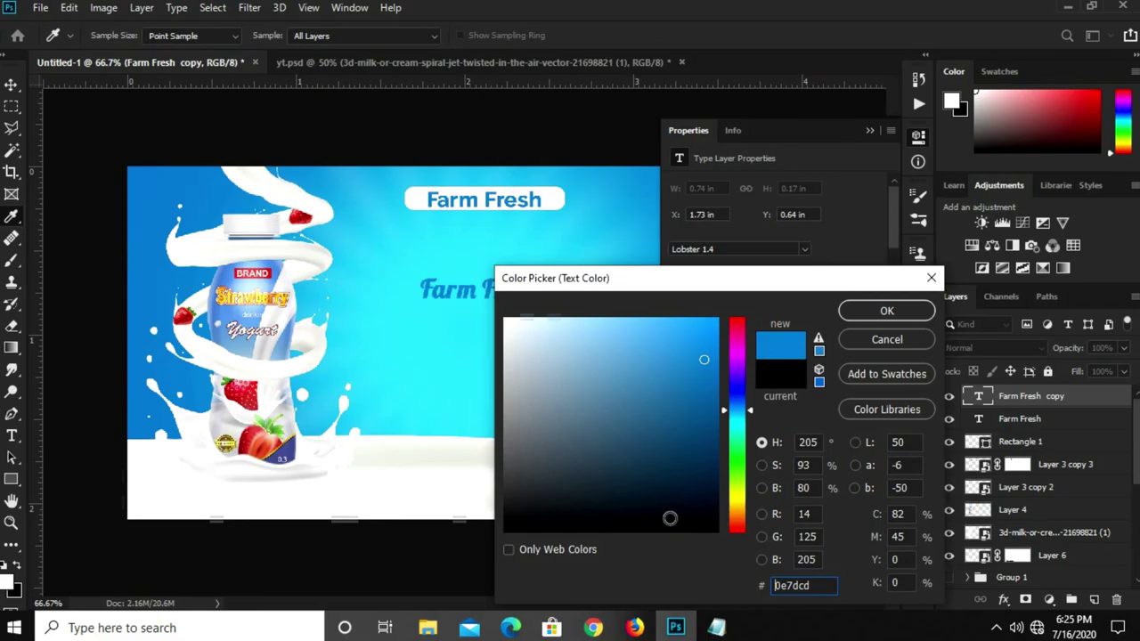
click(717, 628)
drag(191, 490, 143, 493)
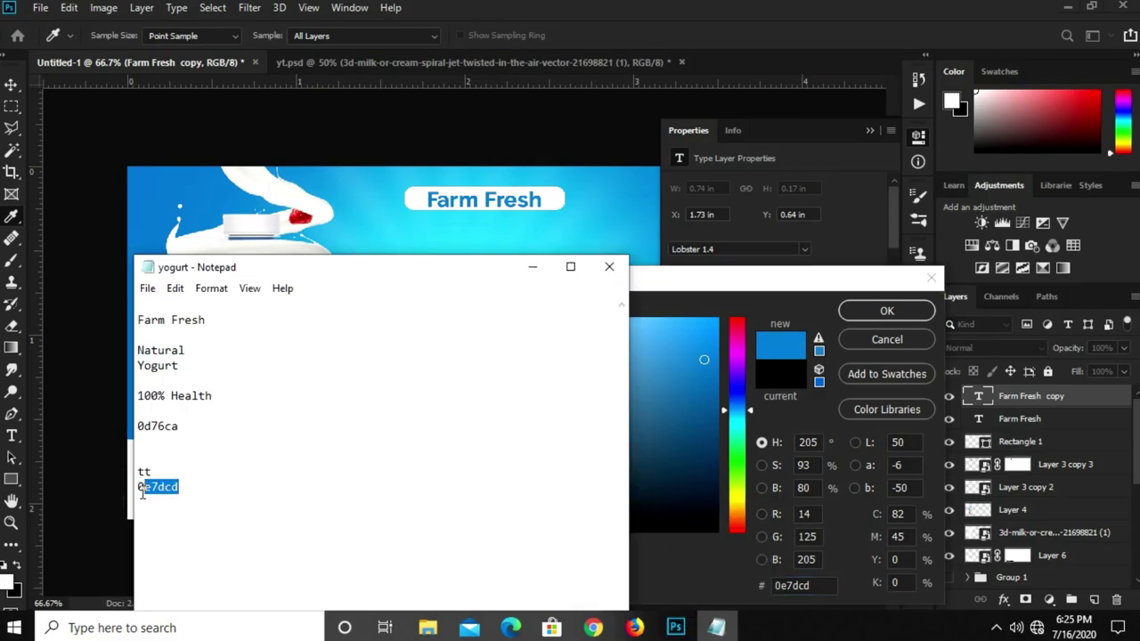
click(779, 586)
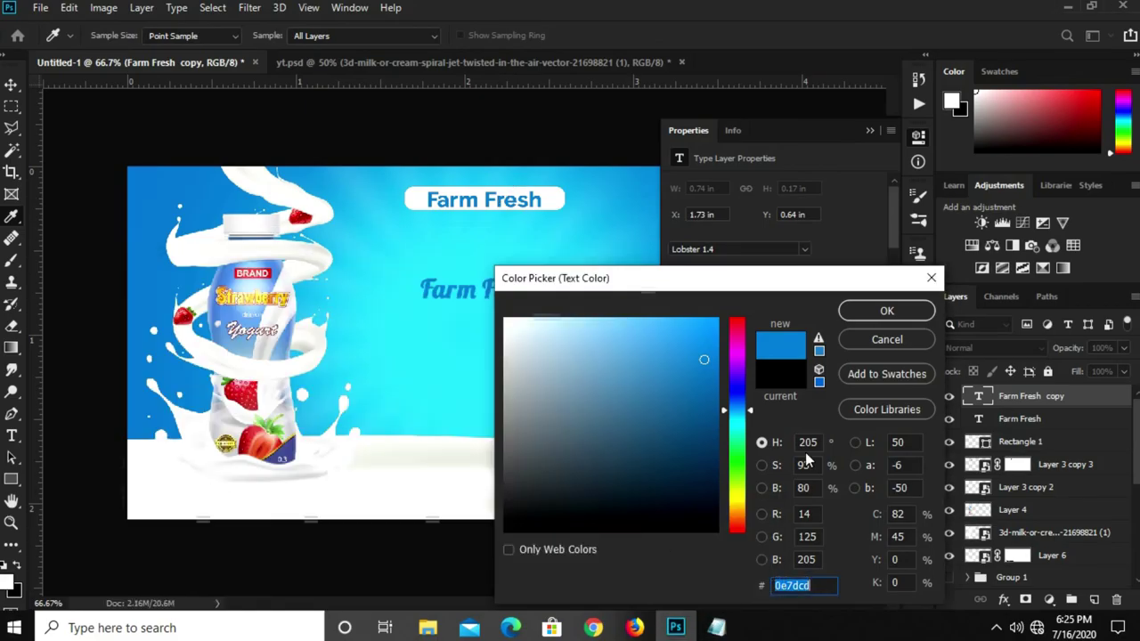
click(853, 310)
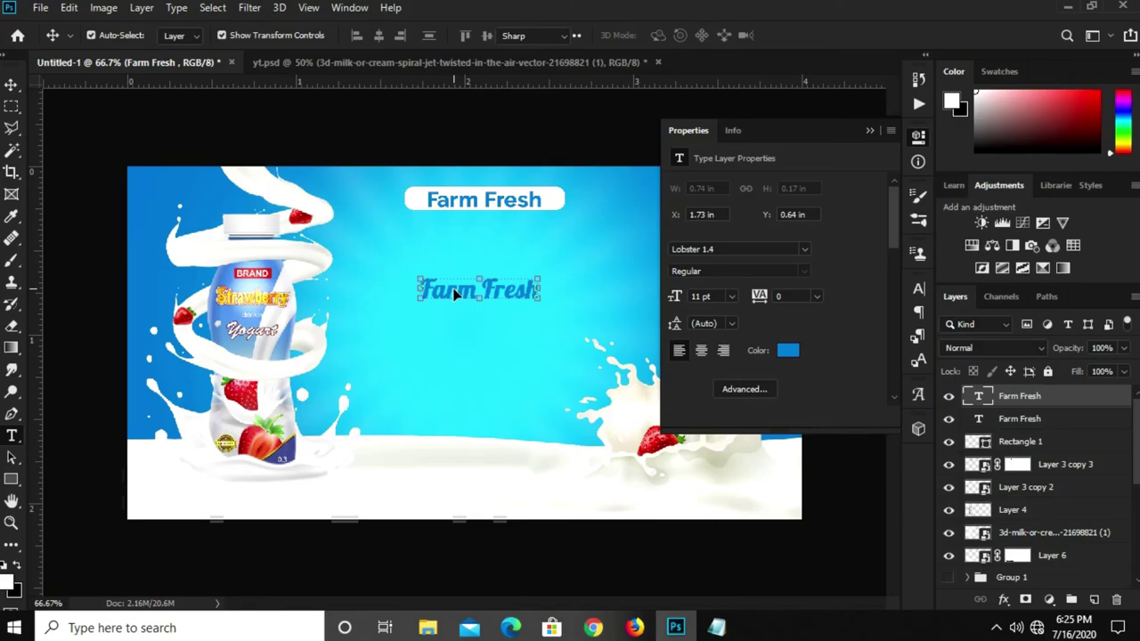
Retype the copied text as 'Yogurt'
double_click(456, 295)
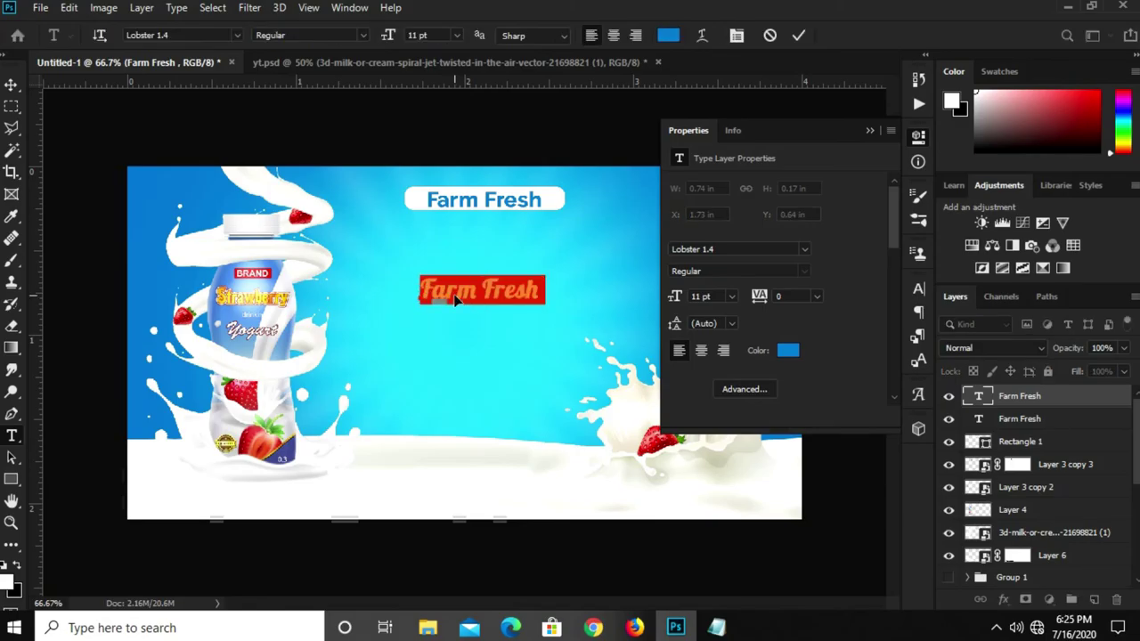
text(U)
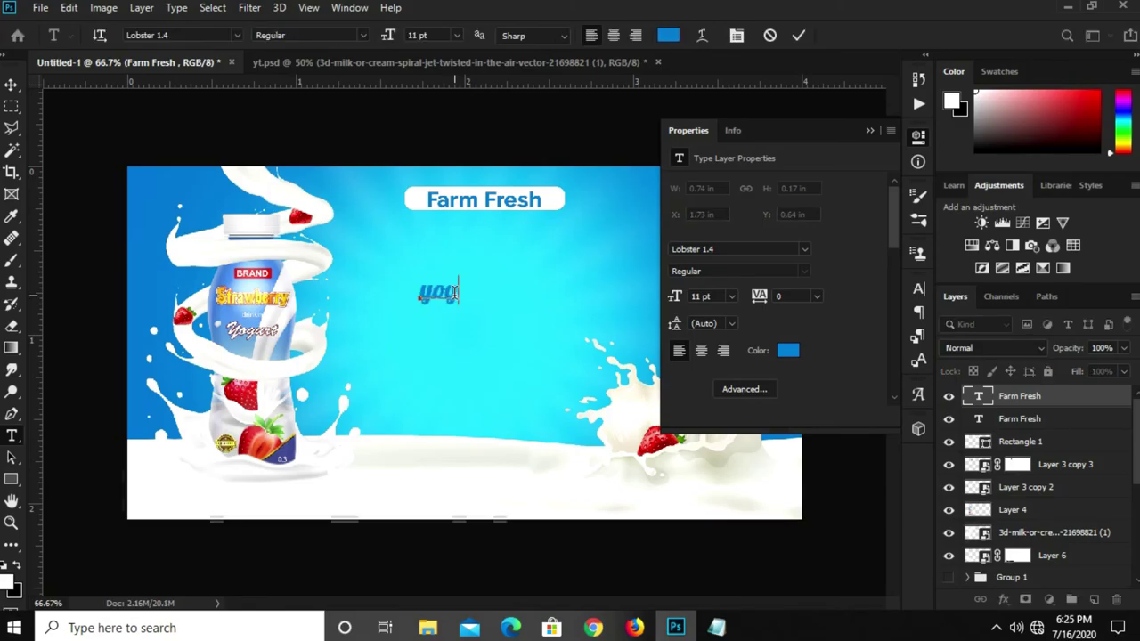
key(BackSpace)
key(BackSpace)
key(Delete)
text(Y)
key(ctrl+Return)
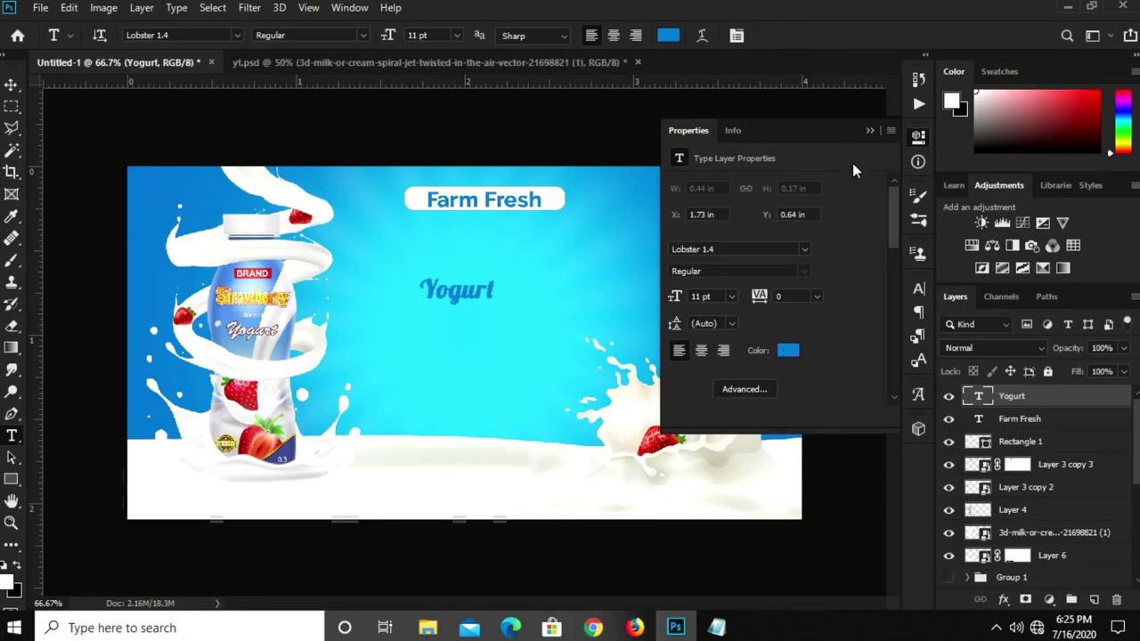
click(870, 130)
key(v)
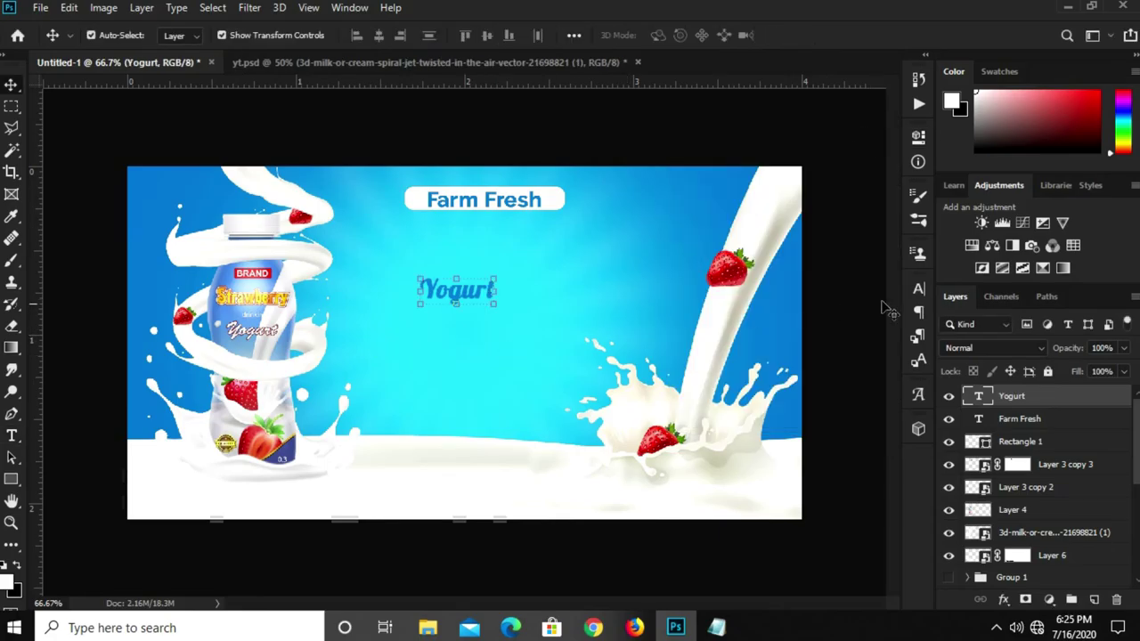
Set Yogurt to 37 pt and centre it beneath the Farm Fresh pill
click(917, 290)
click(774, 332)
text(37)
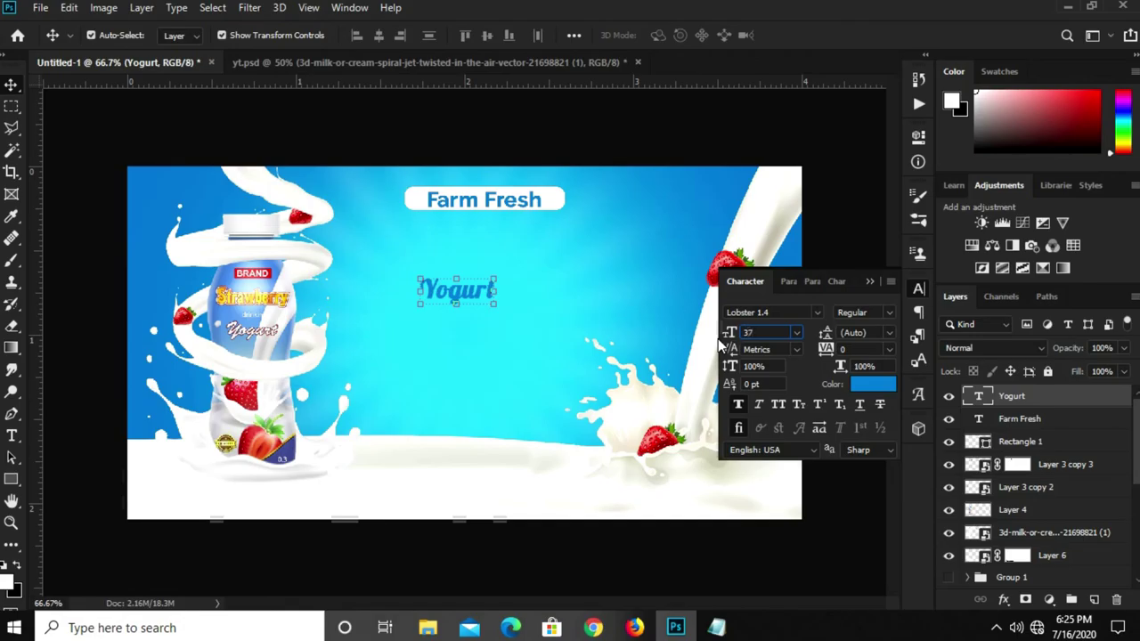
key(Return)
drag(566, 263, 491, 280)
scroll(501, 283, down, 1)
key(Right)
key(Right)
key(Right)
key(Right)
key(Right)
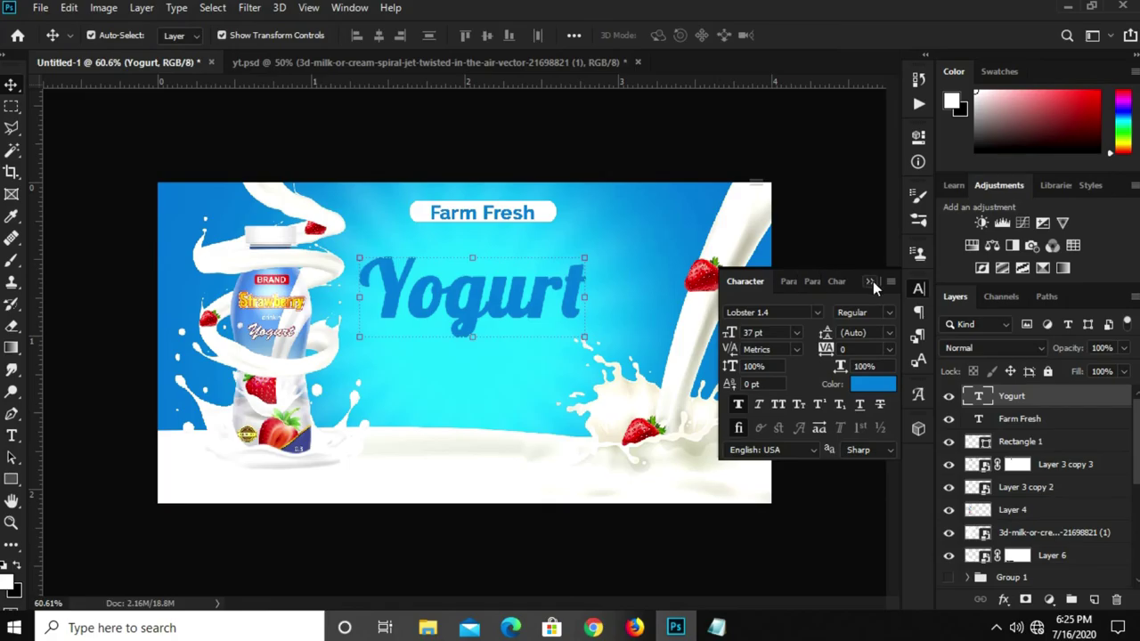
click(873, 282)
key(Up)
key(Up)
key(Up)
key(Up)
key(Up)
key(Up)
key(Up)
key(Up)
key(Up)
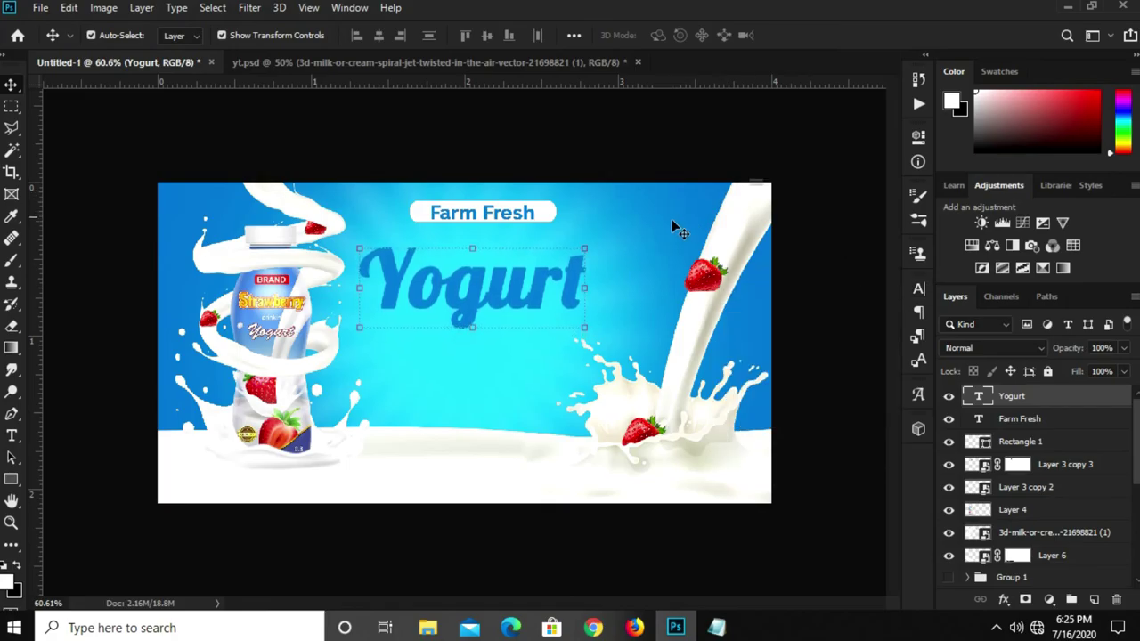
click(1004, 601)
Add a 9 px white Stroke to the Yogurt title in Blending Options
click(1034, 443)
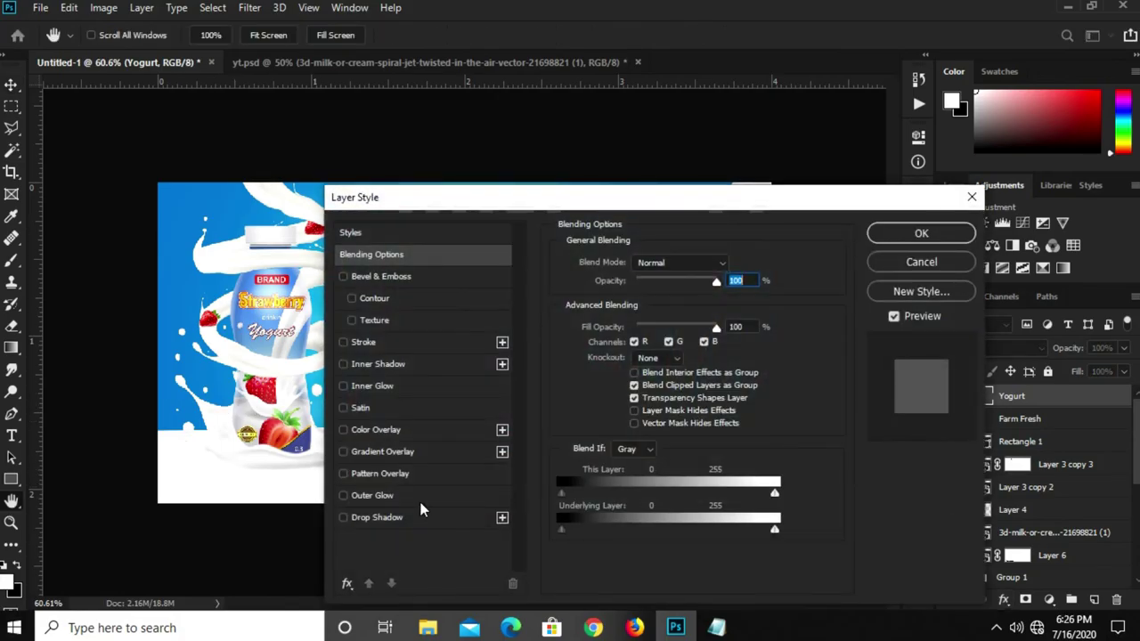
click(366, 342)
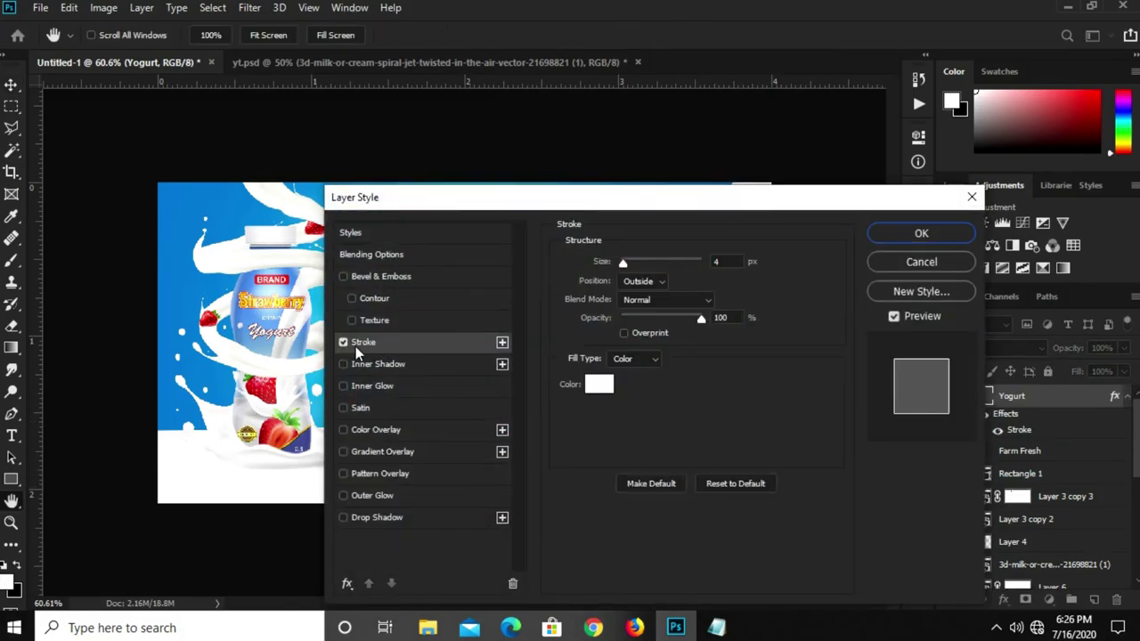
drag(730, 263, 692, 264)
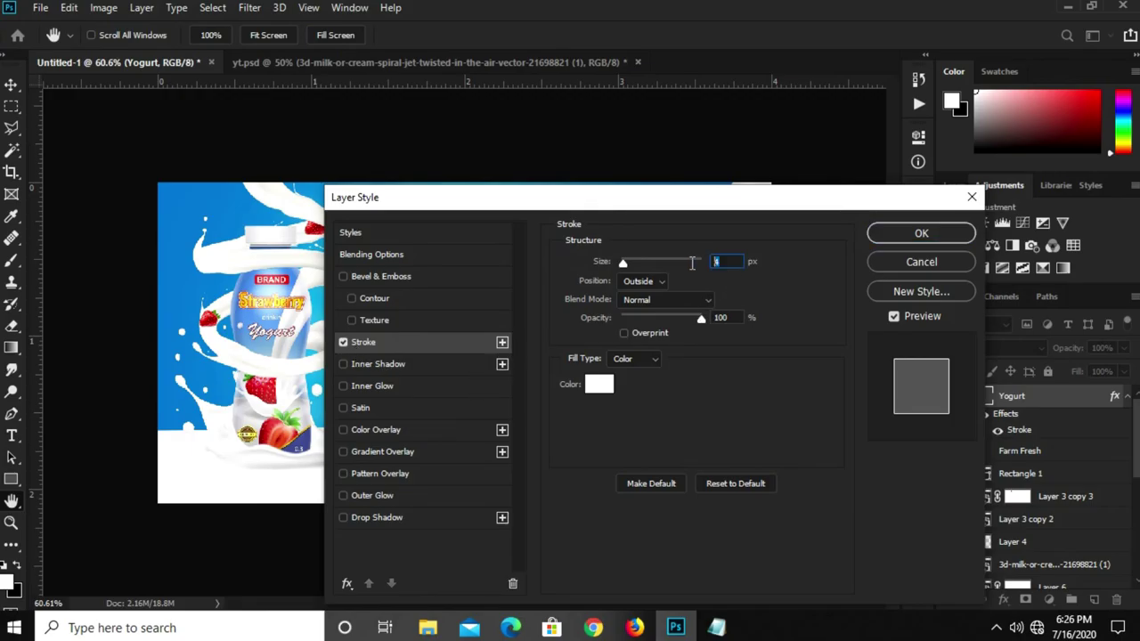
text(9)
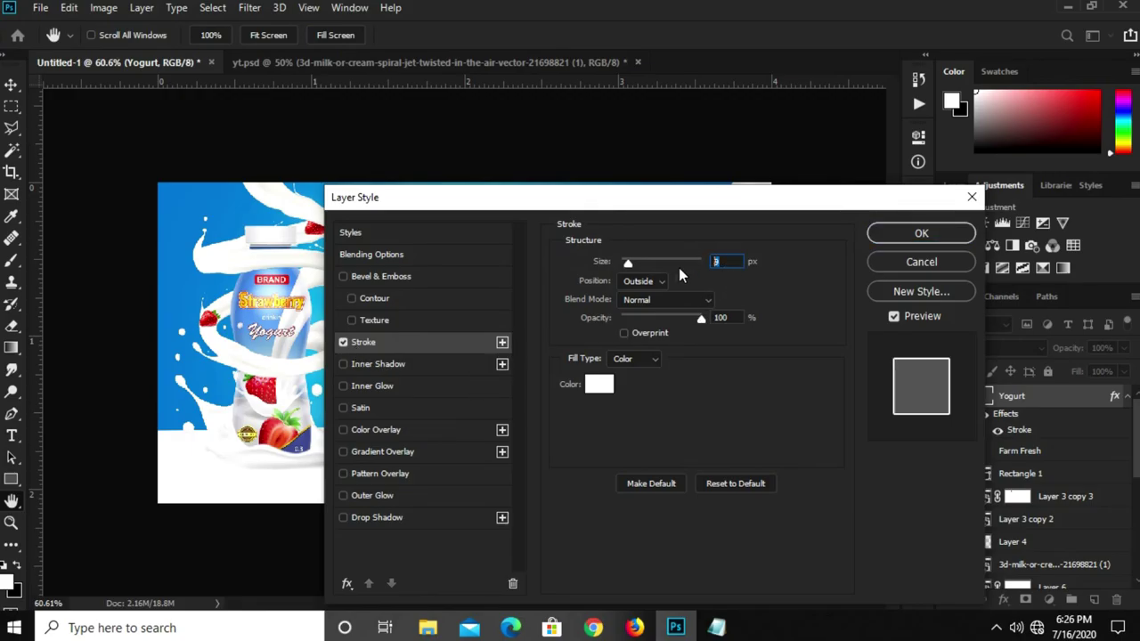
Add a second Stroke effect sized 14 px
click(502, 342)
click(422, 371)
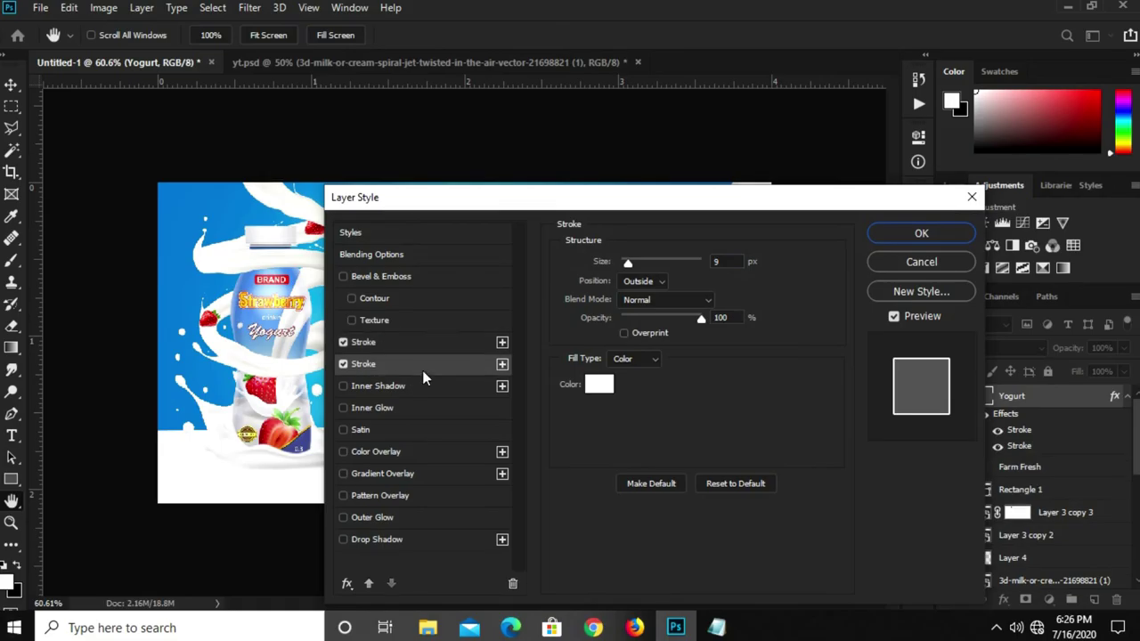
mouse_move(466, 204)
mouse_down()
mouse_move(474, 257)
mouse_move(472, 204)
mouse_up()
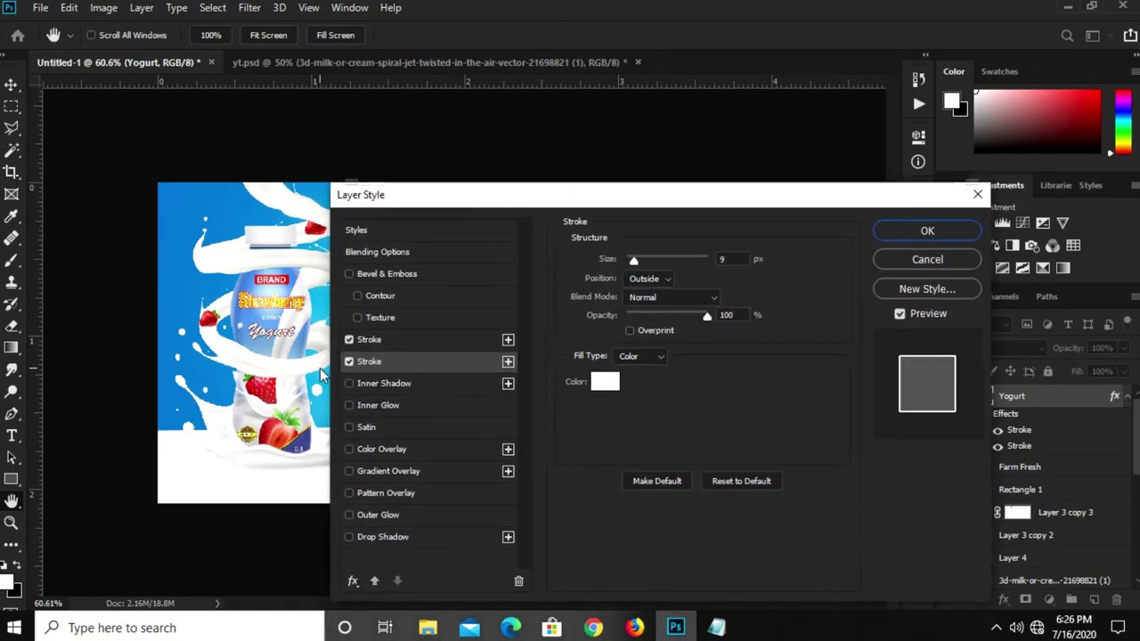
drag(736, 259, 710, 259)
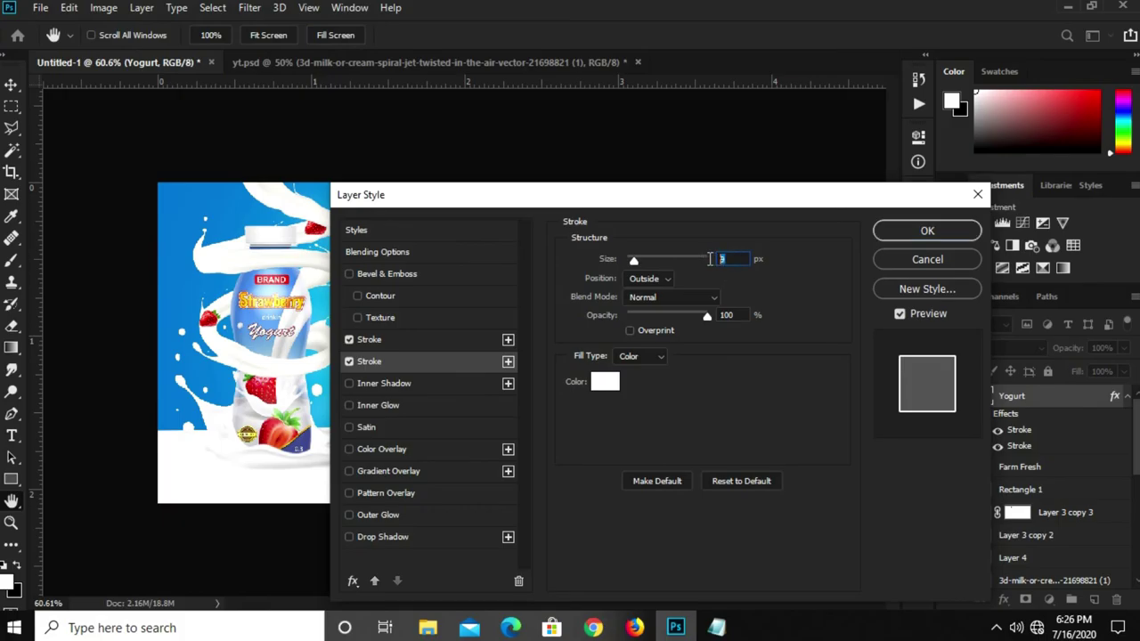
text(1)
text(4)
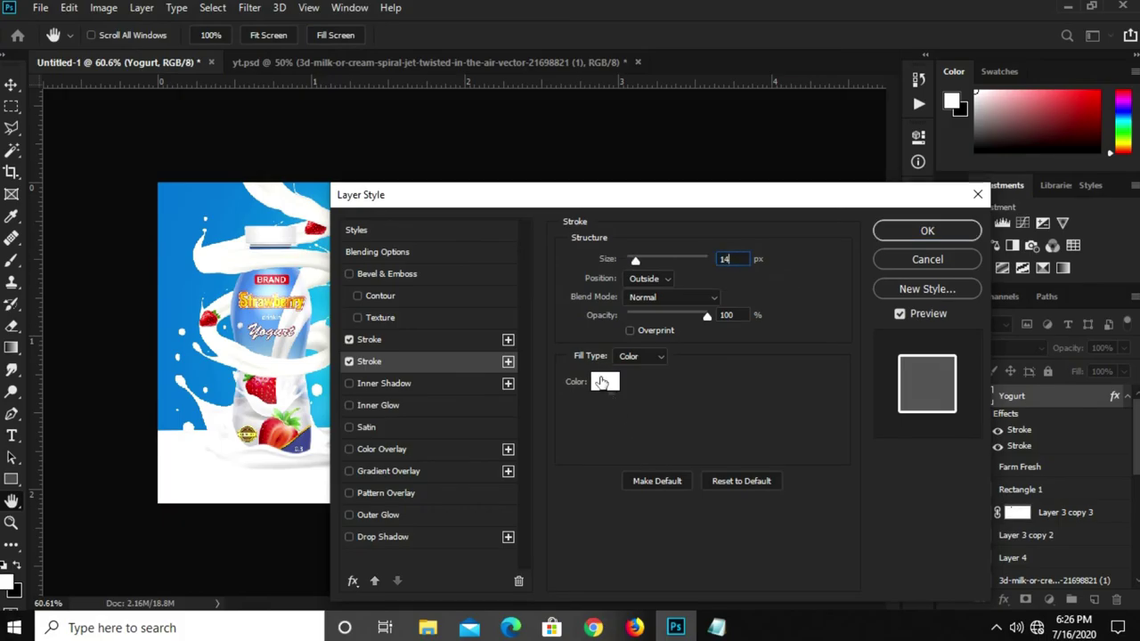
Set the second stroke's colour to 0e7dcd, copied from the notes
click(602, 381)
click(716, 627)
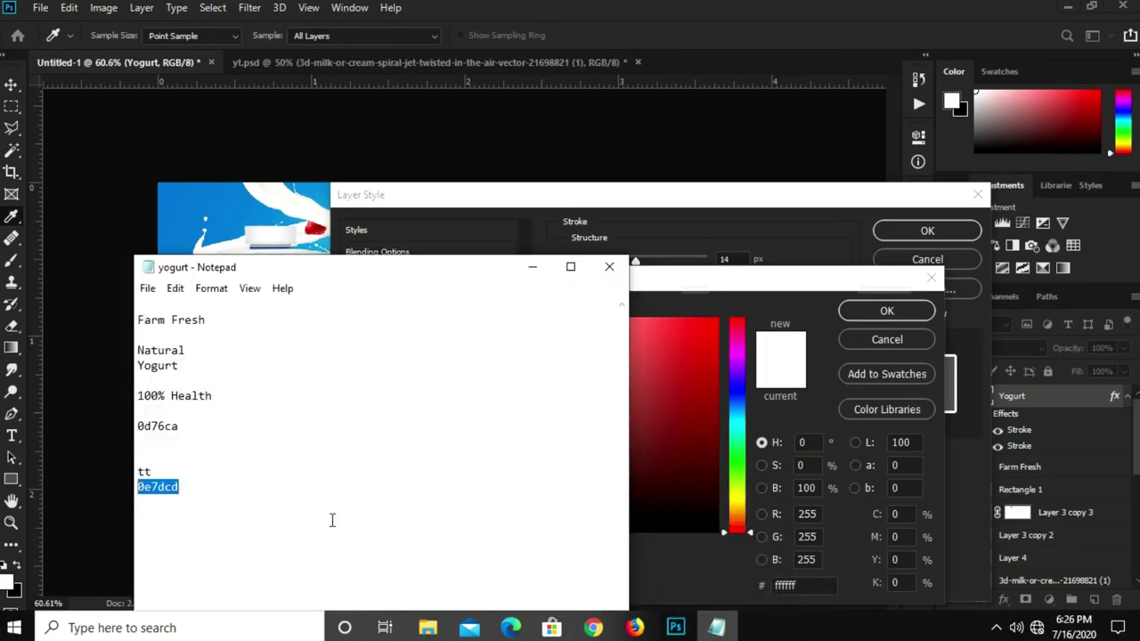
drag(182, 490, 120, 493)
right_click(145, 493)
click(226, 280)
click(699, 584)
right_click(784, 586)
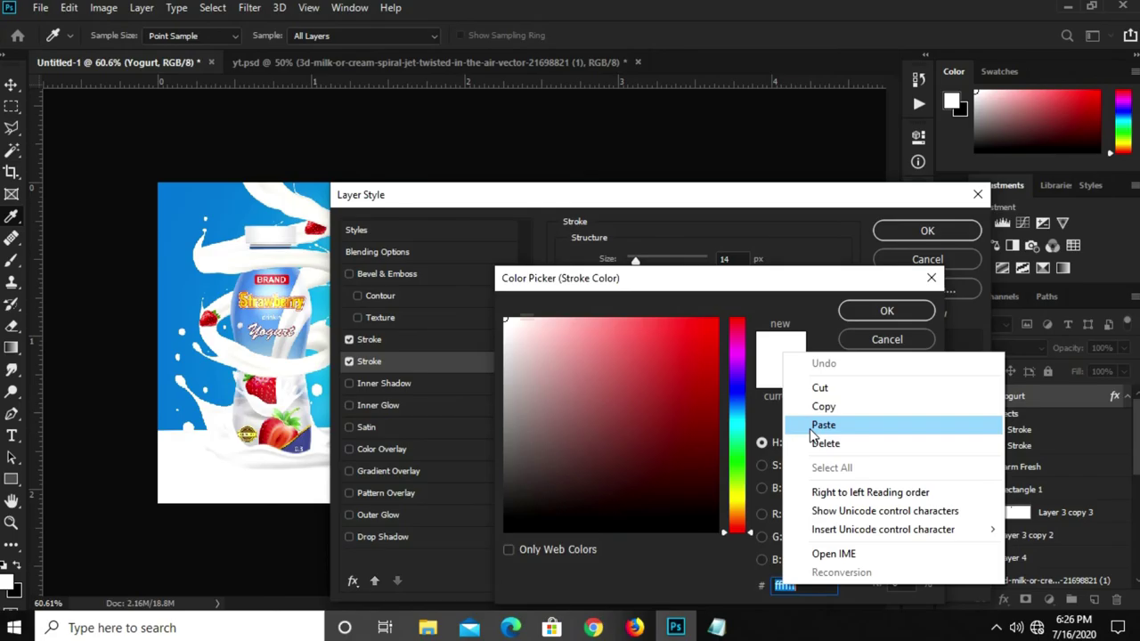
click(824, 425)
click(886, 311)
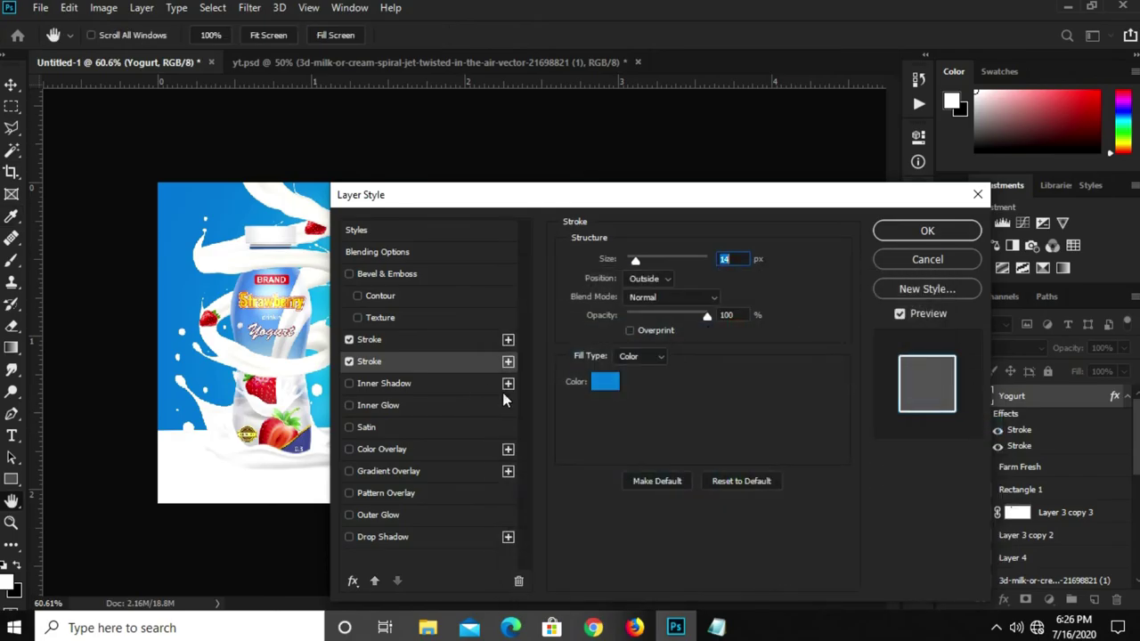
drag(652, 211, 671, 232)
Enable Bevel & Emboss with the Smooth technique, size 6 and soften 5
click(399, 300)
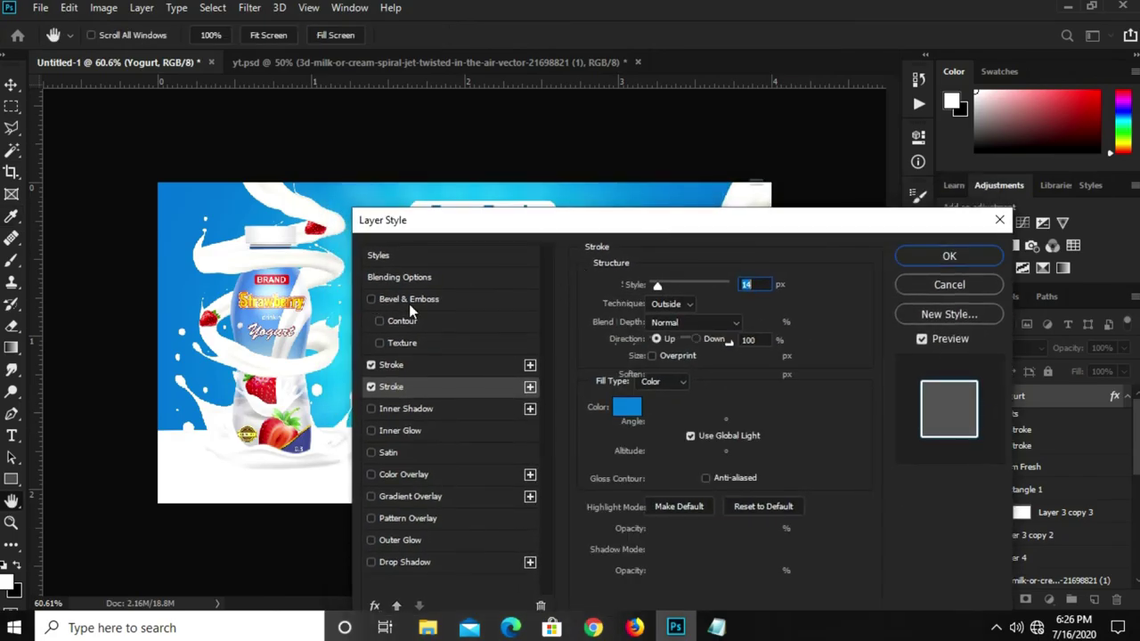
double_click(766, 322)
text(65)
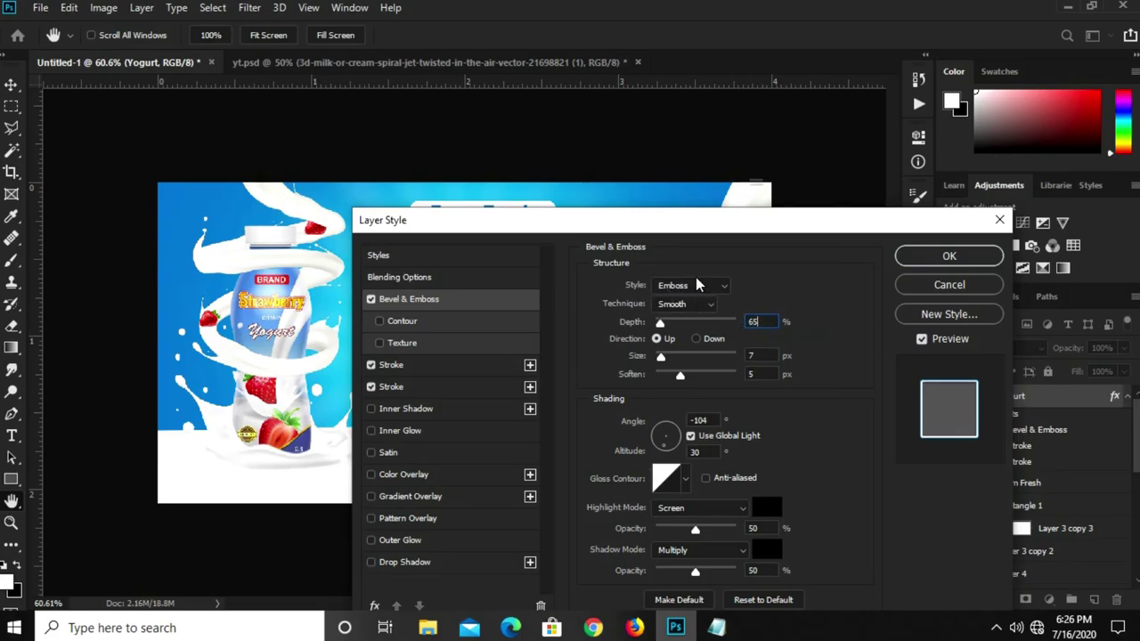
click(703, 306)
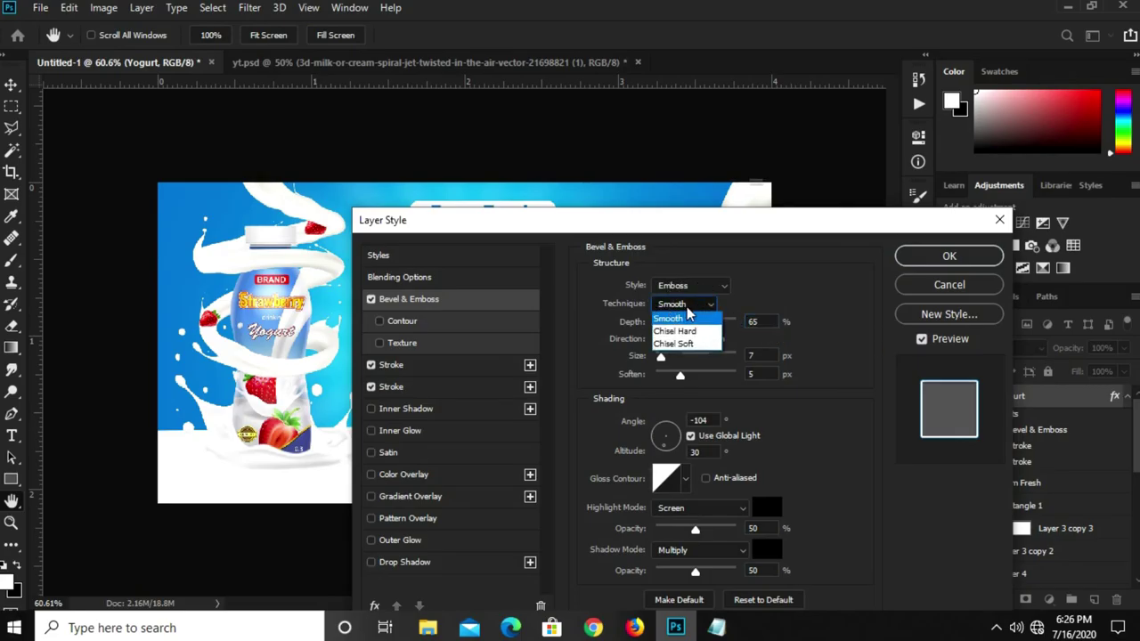
click(687, 314)
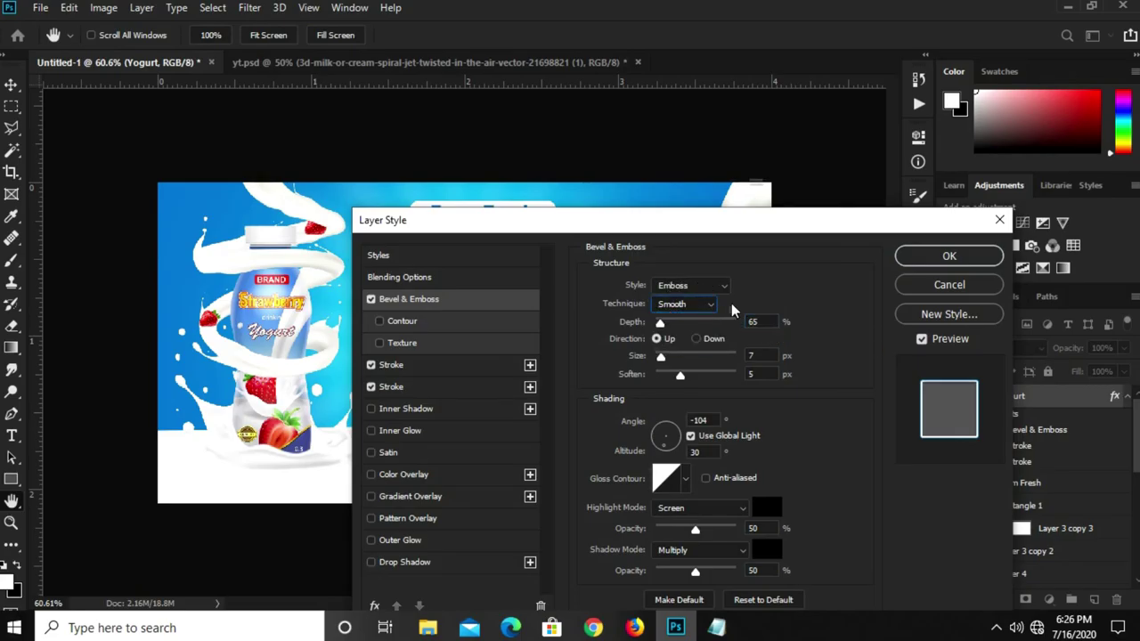
click(752, 355)
key(Down)
click(750, 375)
text(5)
Set bevel altitude 21, angle -136 and depth 60, then apply the layer style
click(693, 452)
text(21)
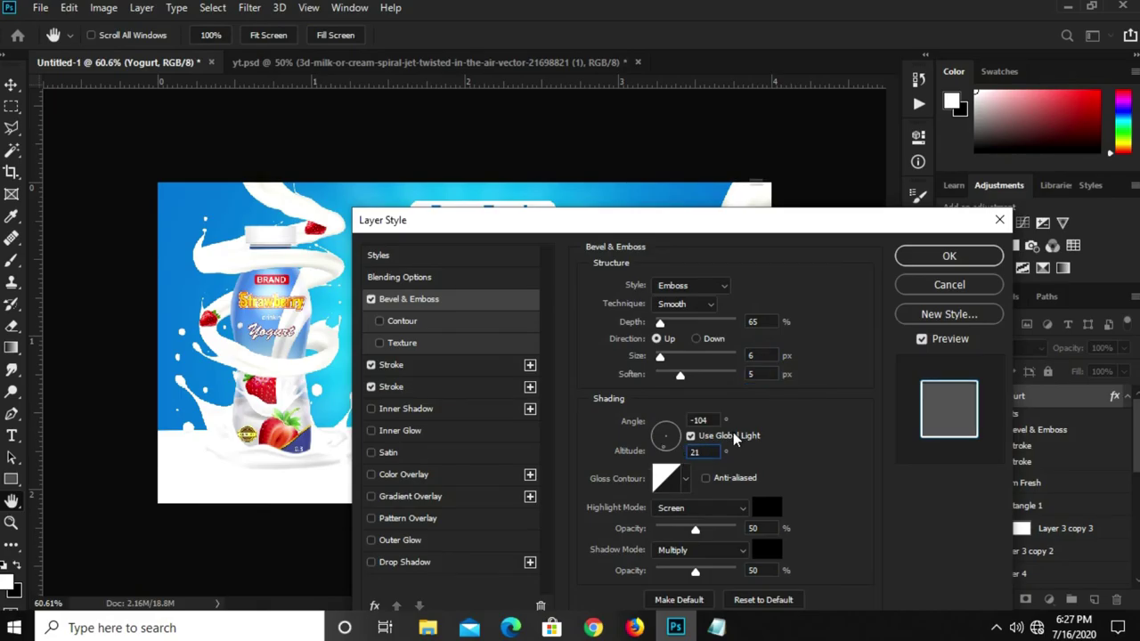
click(700, 420)
text(-136)
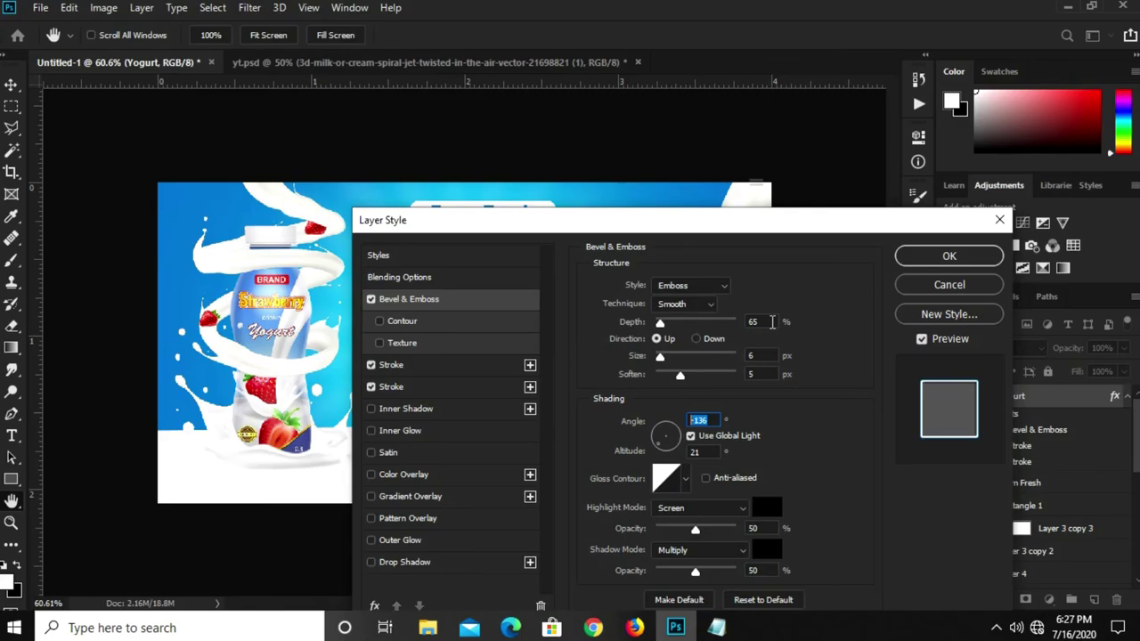
double_click(768, 320)
text(60)
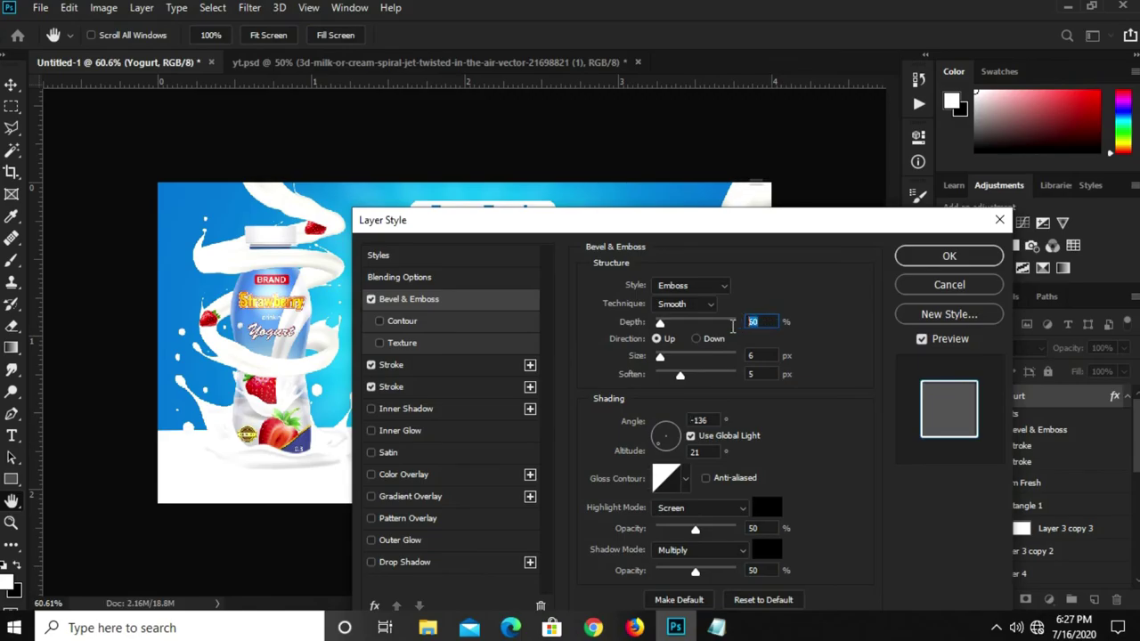
double_click(765, 356)
click(902, 257)
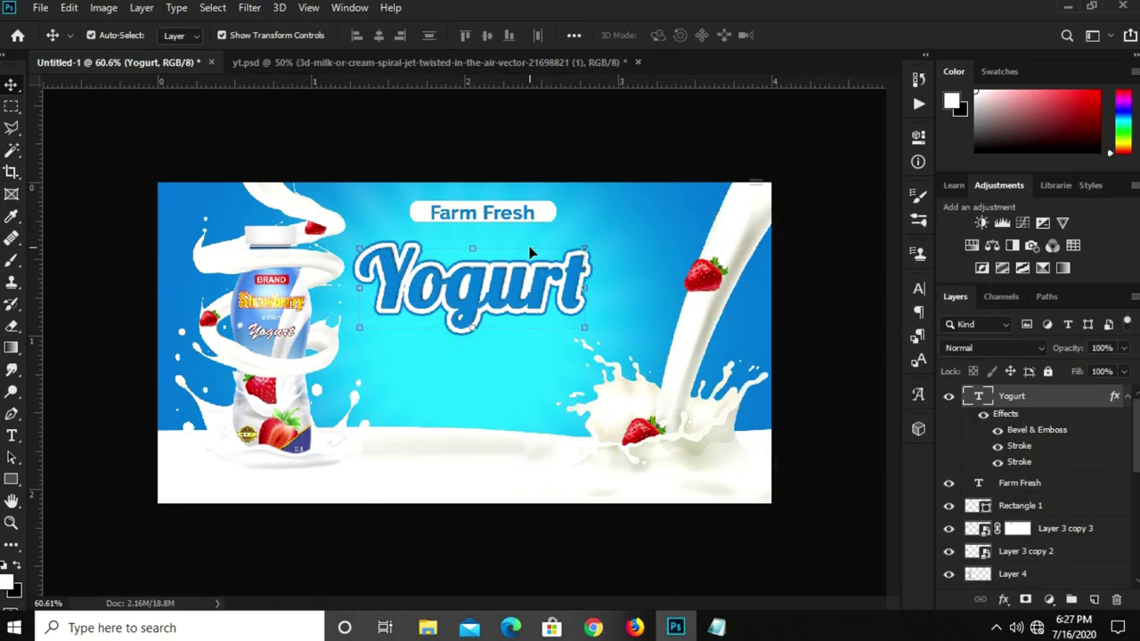
key(ctrl+plus)
key(ctrl+minus)
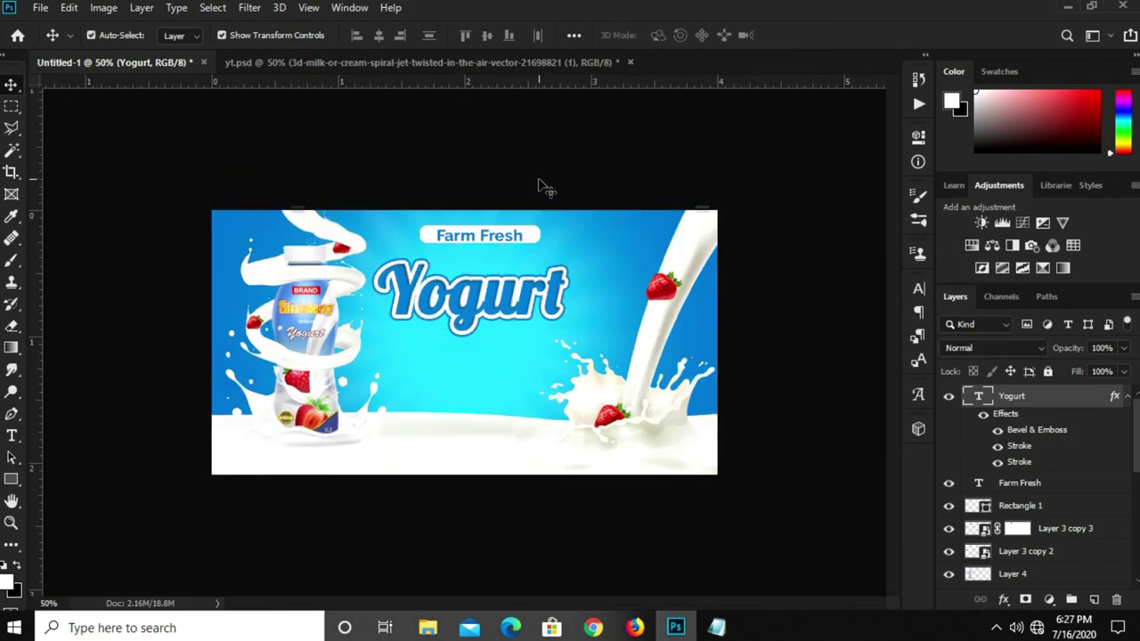
Nudge the Yogurt title up slightly
click(546, 187)
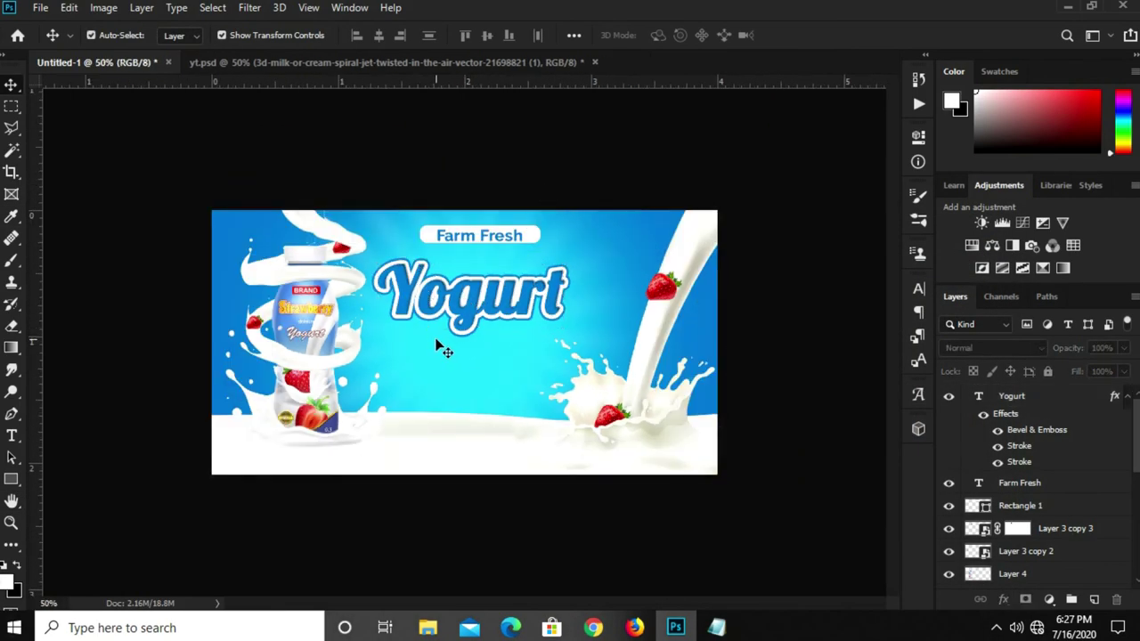
scroll(470, 338, up, 1)
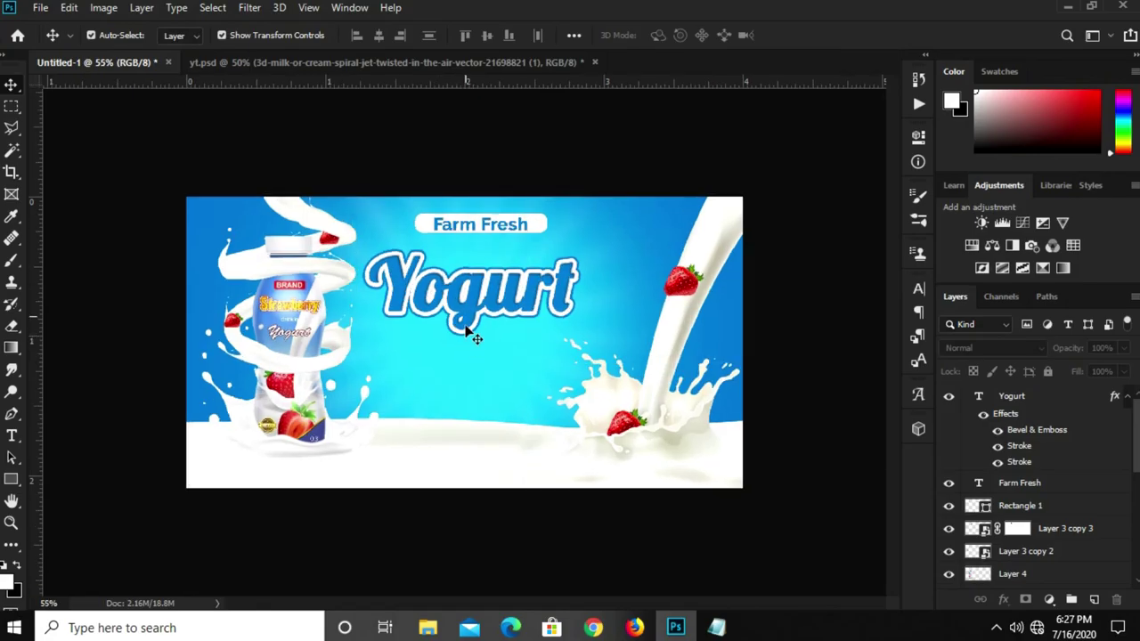
click(473, 294)
key(Up)
key(Up)
key(Up)
key(Up)
key(Up)
key(Up)
key(Up)
key(Up)
key(Up)
key(Up)
key(Up)
key(Up)
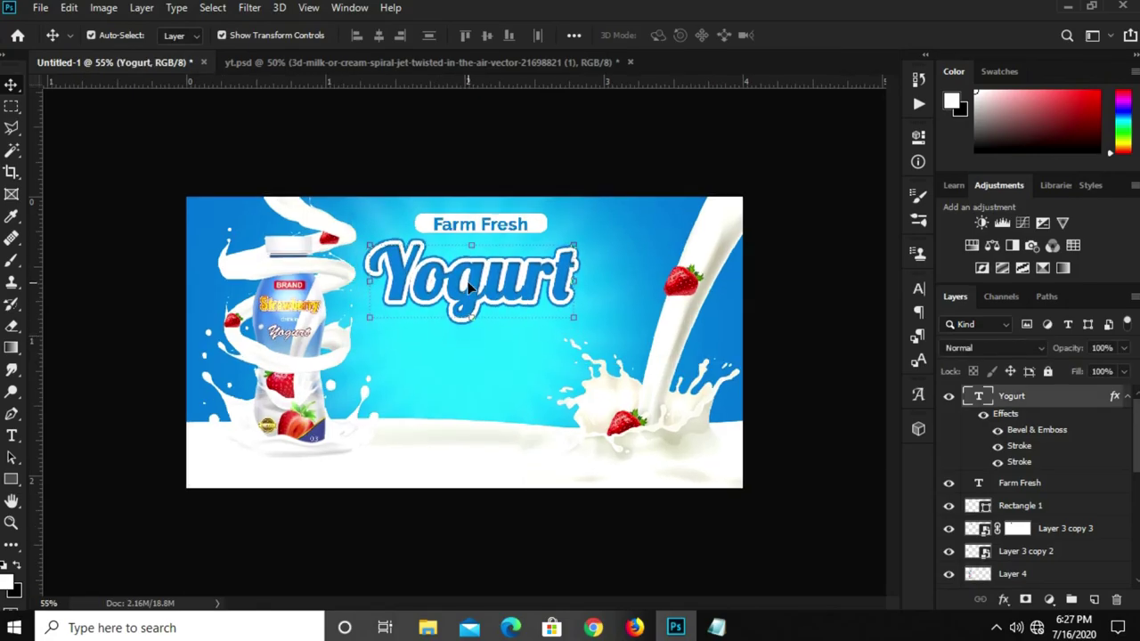
click(567, 171)
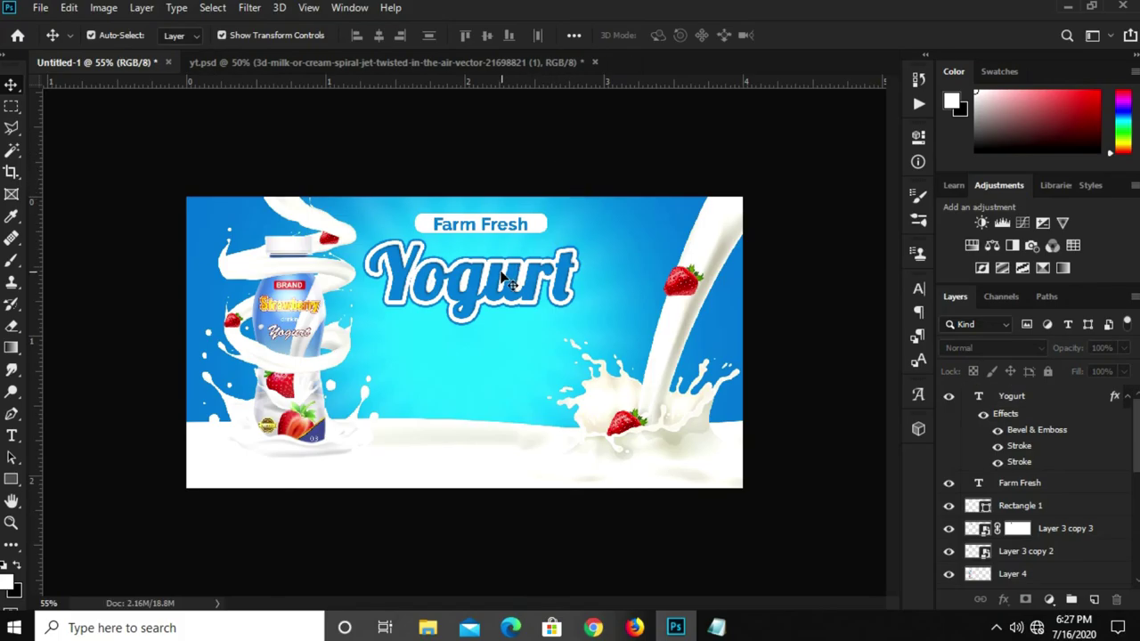
Shorten the white Farm Fresh pill to about 88% height with Free Transform
click(481, 234)
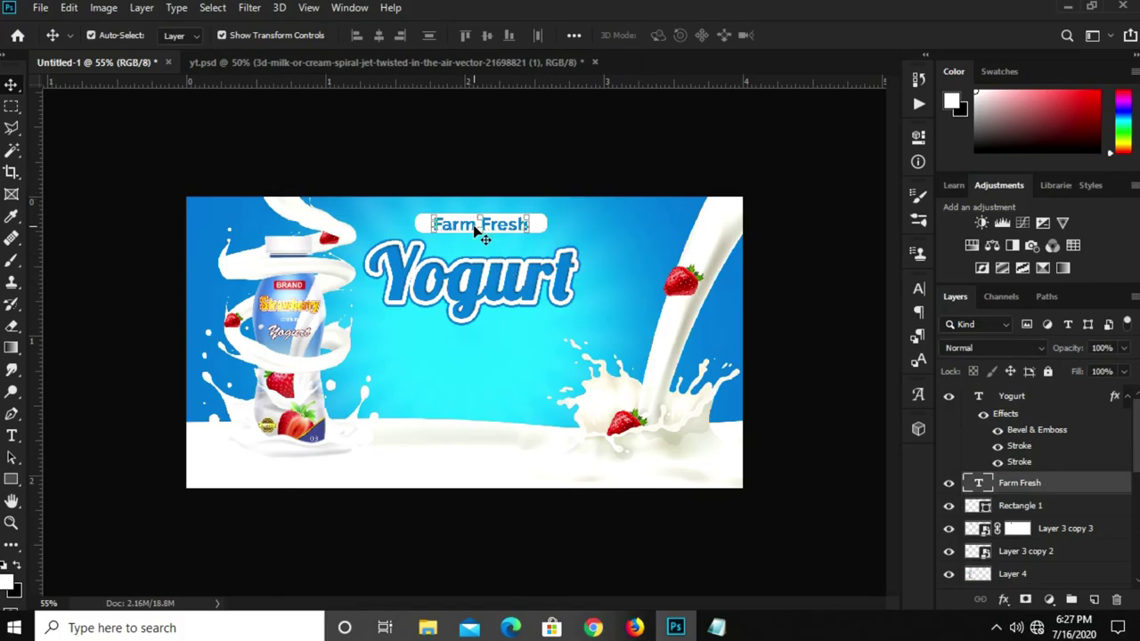
click(542, 224)
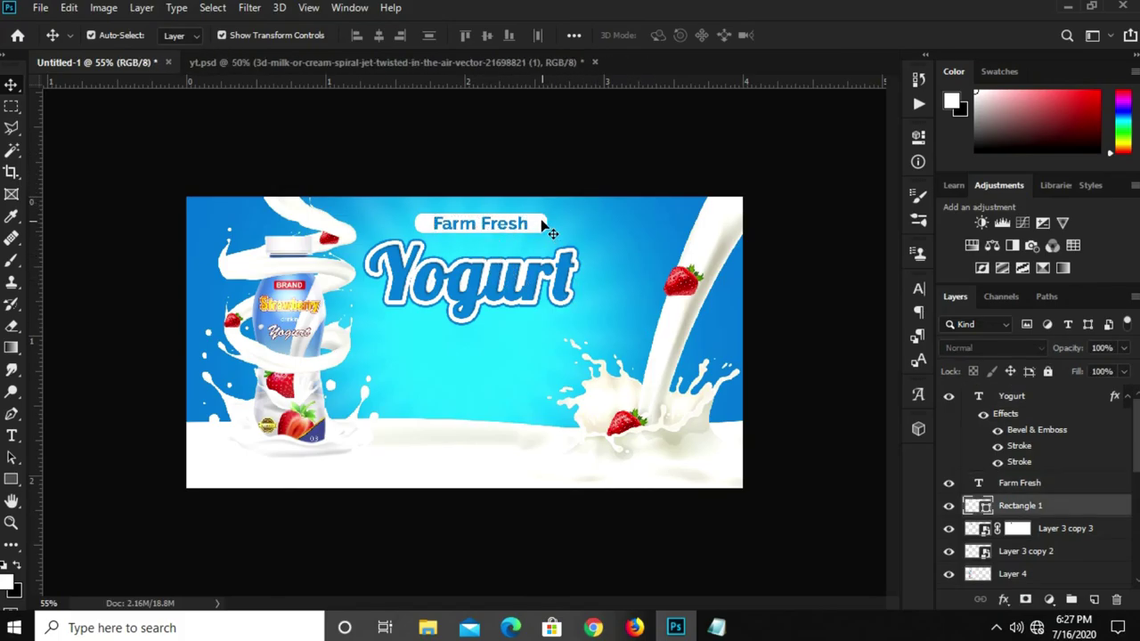
key(ctrl+plus)
key(ctrl+t)
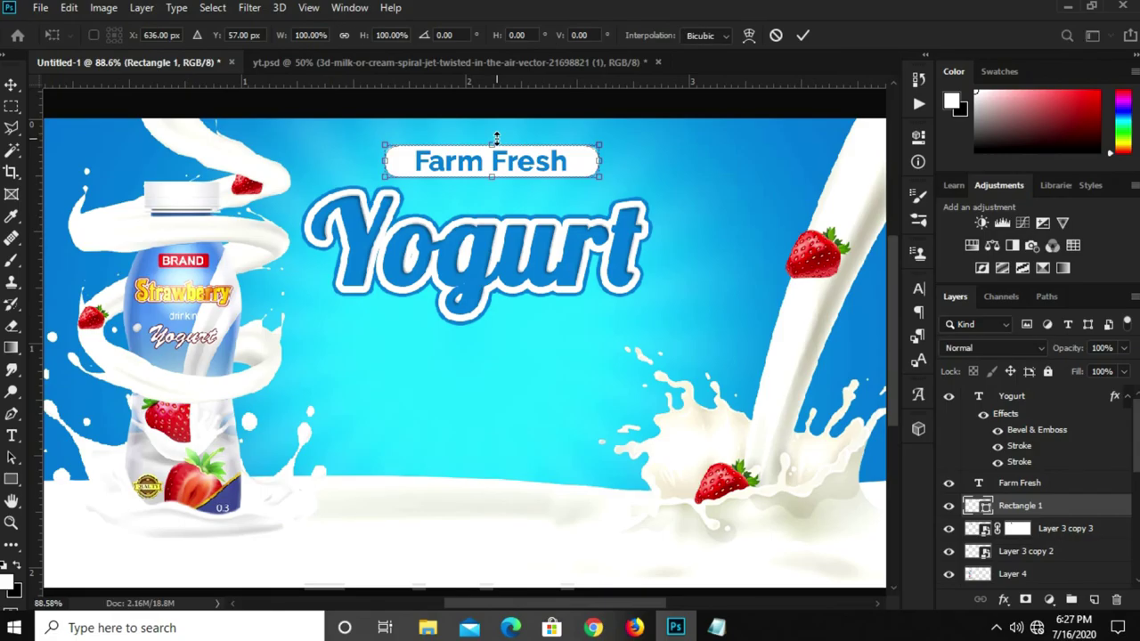
scroll(484, 147, up, 2)
drag(502, 146, 503, 153)
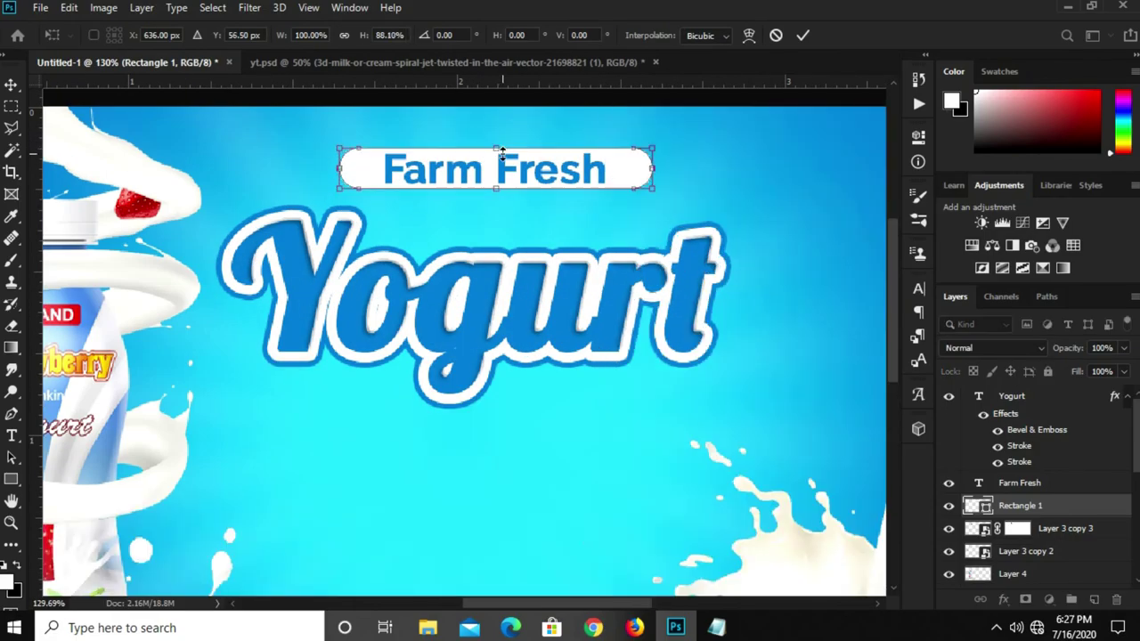
key(Return)
scroll(503, 156, down, 2)
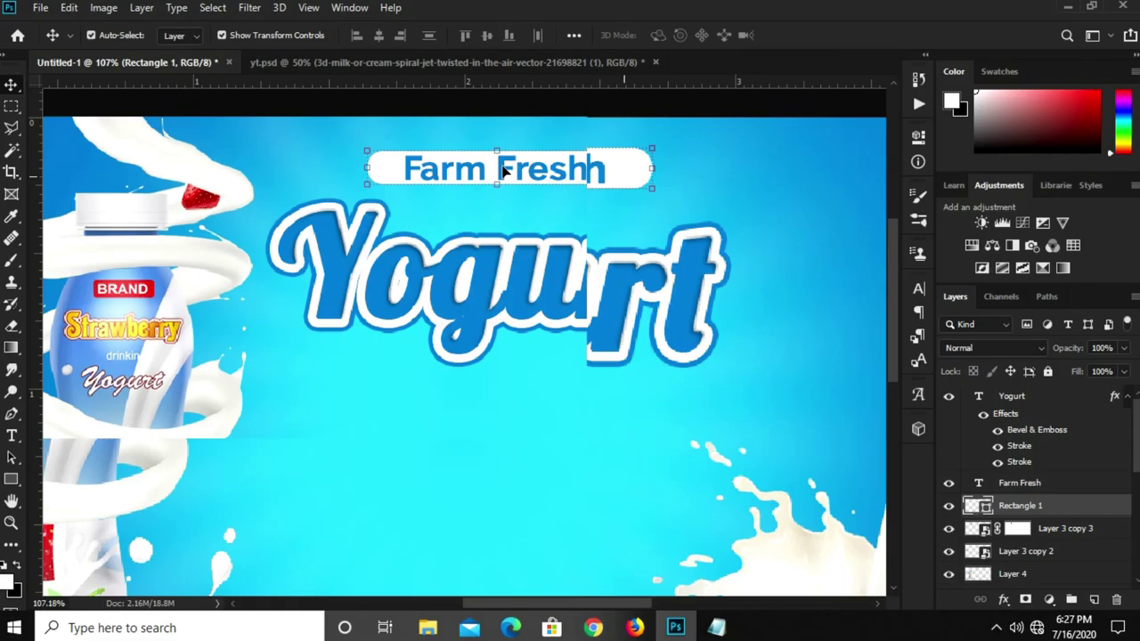
scroll(502, 164, down, 1)
Show the hidden Group 1 white circle badge with a blue ring and select it
click(508, 158)
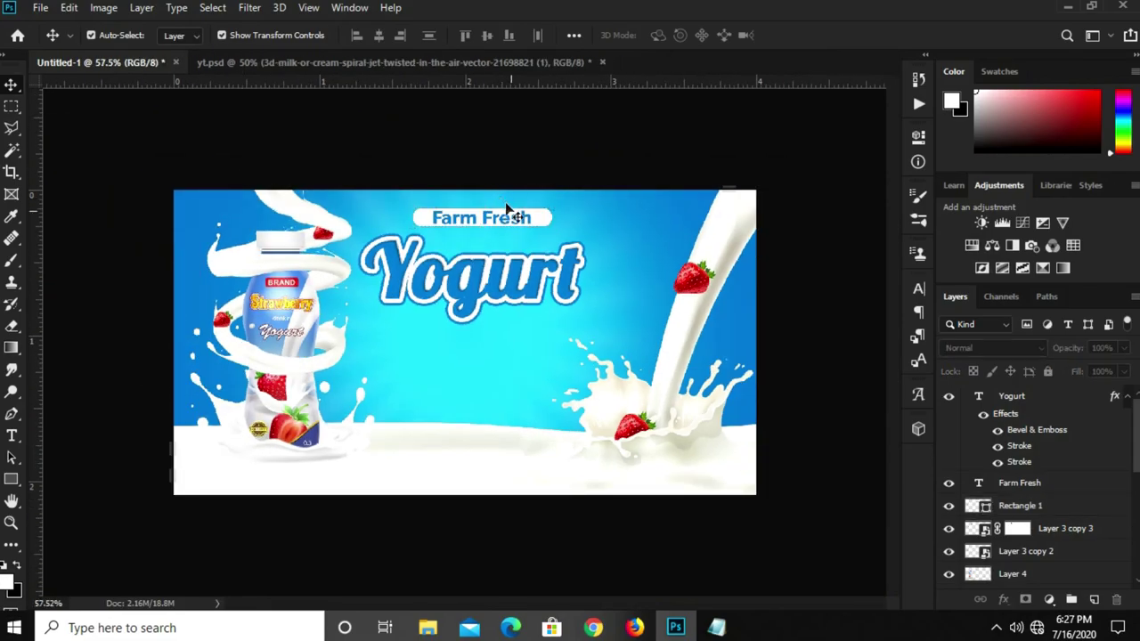
scroll(1081, 499, down, 5)
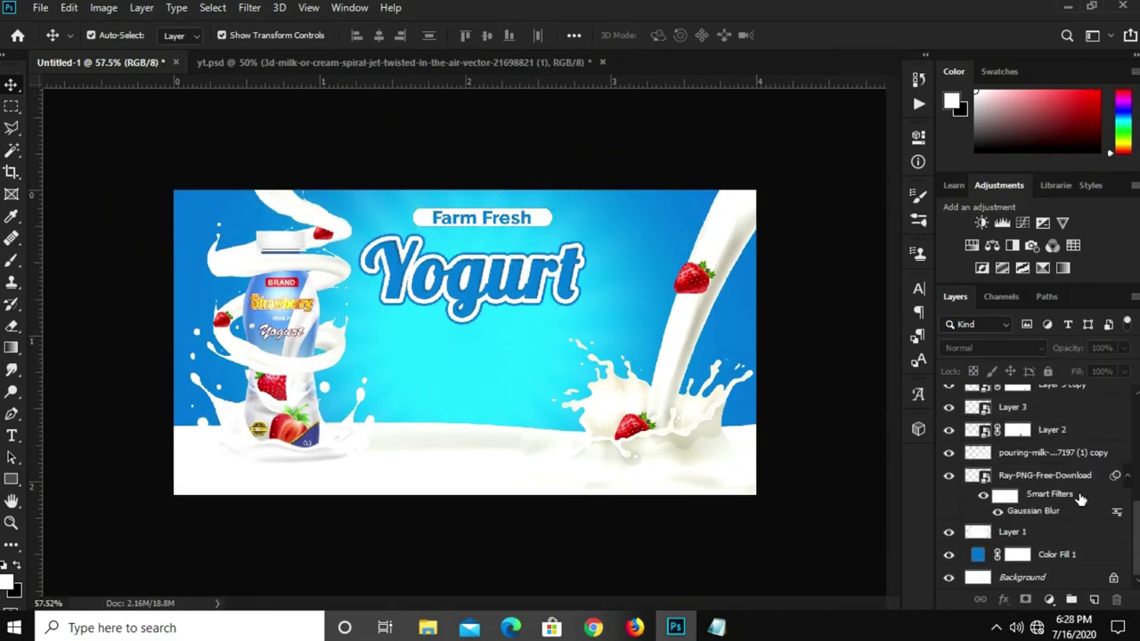
scroll(1073, 510, up, 2)
scroll(1072, 512, up, 3)
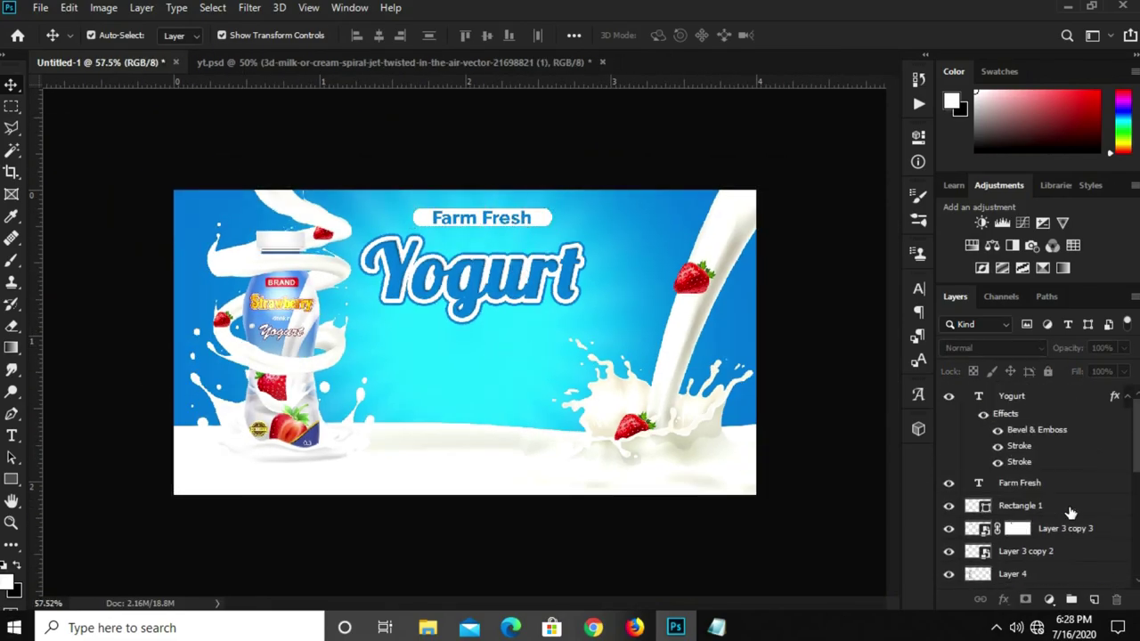
scroll(1070, 514, down, 4)
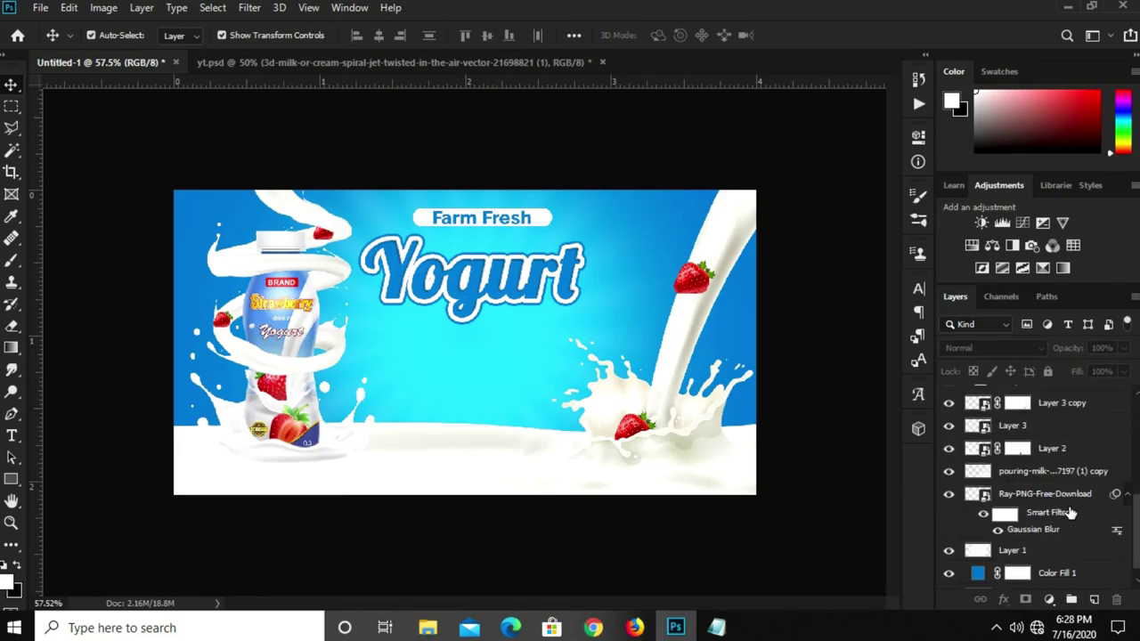
scroll(1071, 513, down, 1)
scroll(1072, 512, up, 3)
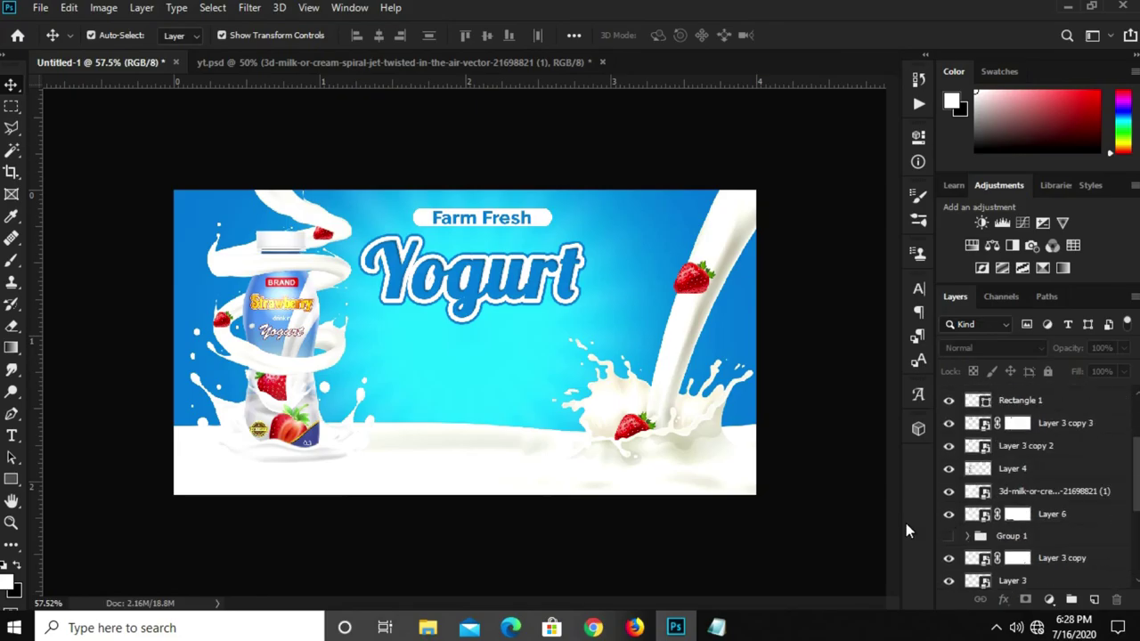
click(949, 536)
click(1013, 537)
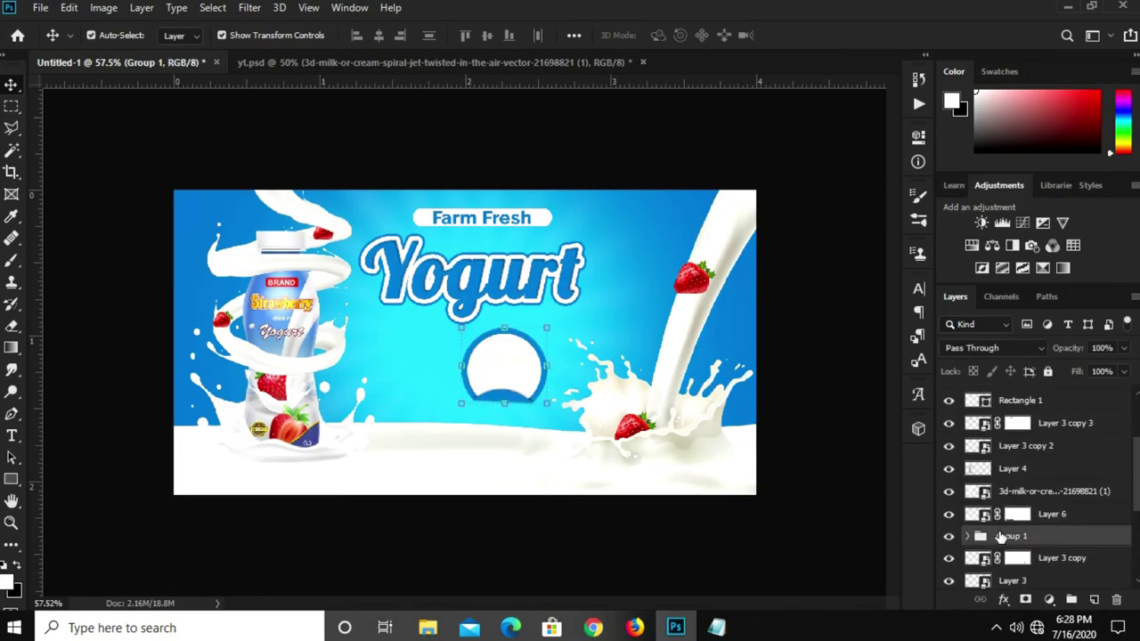
Move the circle badge lower beneath the Yogurt title, nudged up two pixels
key(ctrl+t)
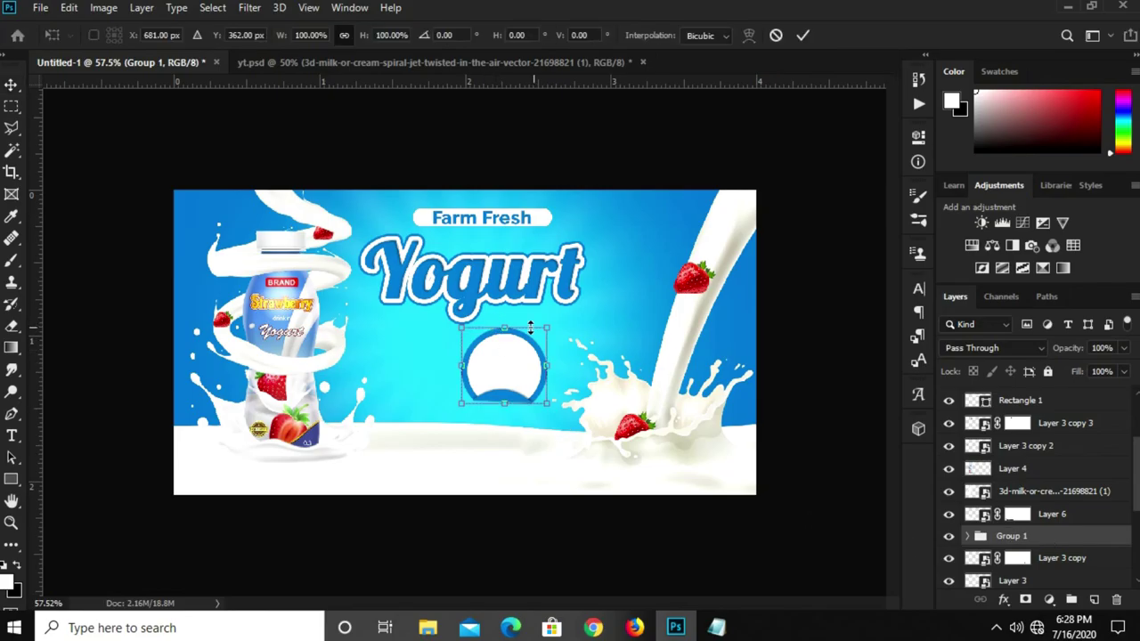
drag(515, 349, 514, 366)
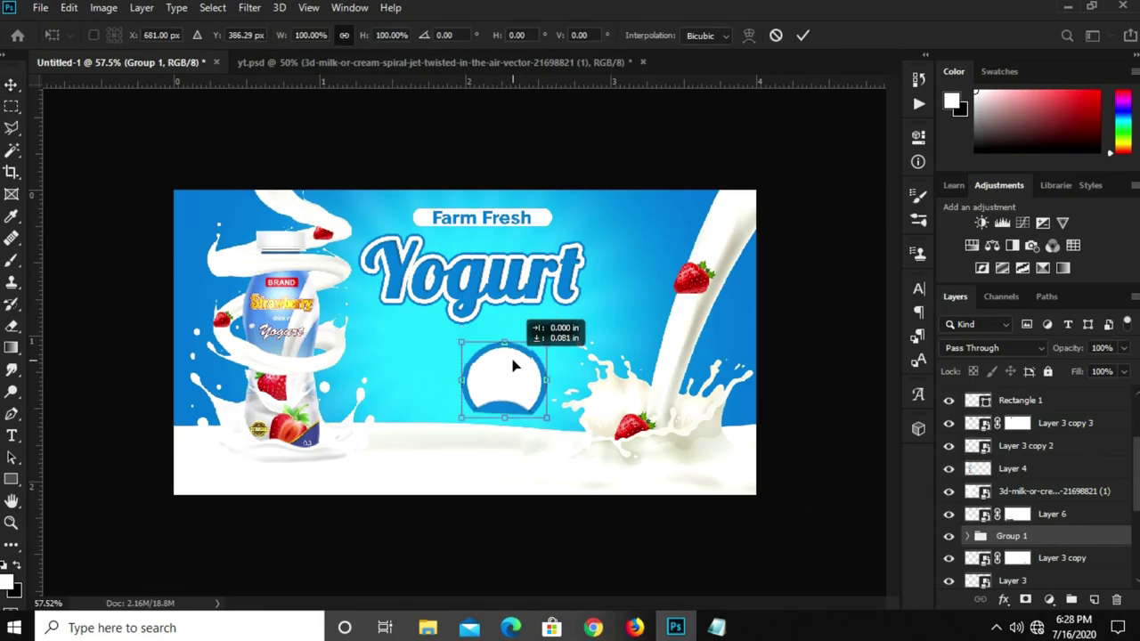
key(Up)
key(Up)
key(Up)
key(Up)
key(Up)
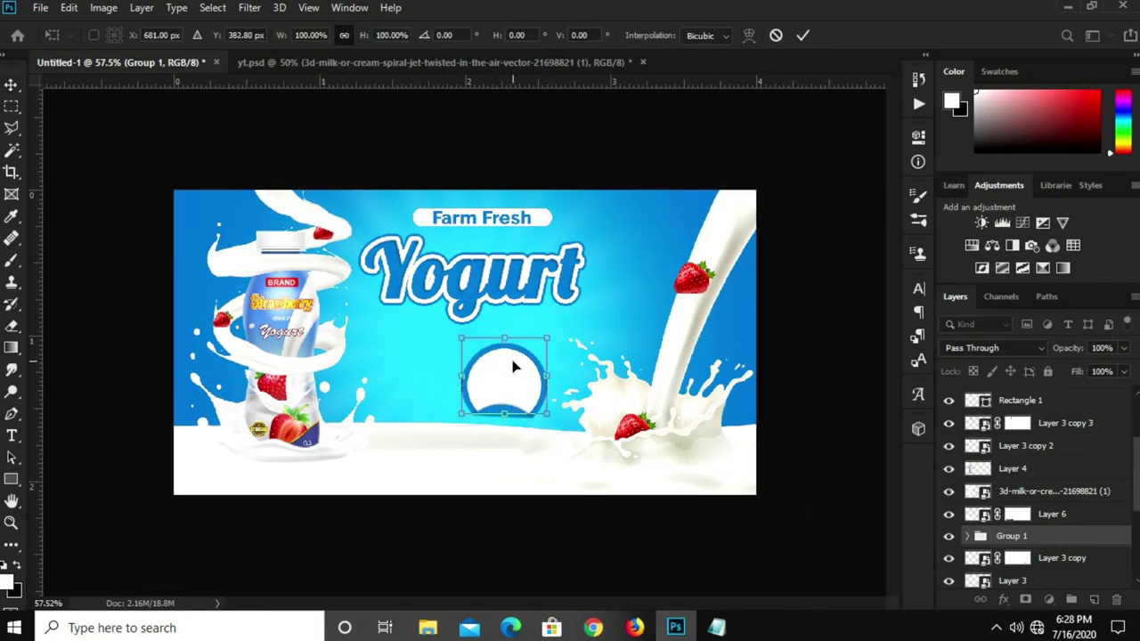
key(Up)
key(Return)
Duplicate the Farm Fresh text beside the circle and retype the copy as '100'
click(499, 218)
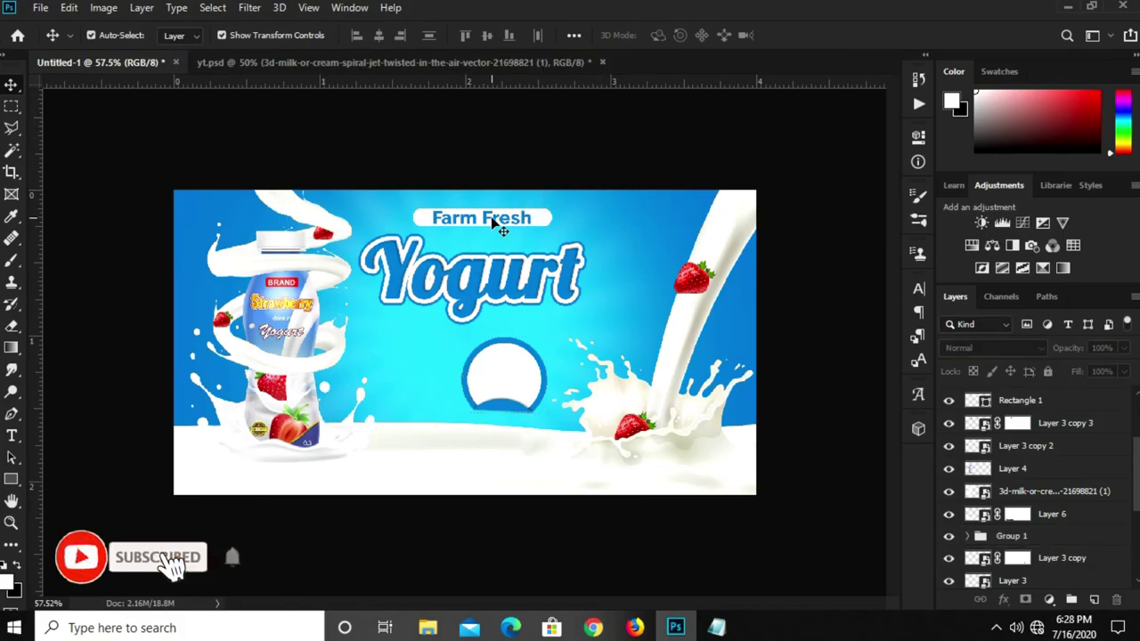
drag(501, 216, 426, 370)
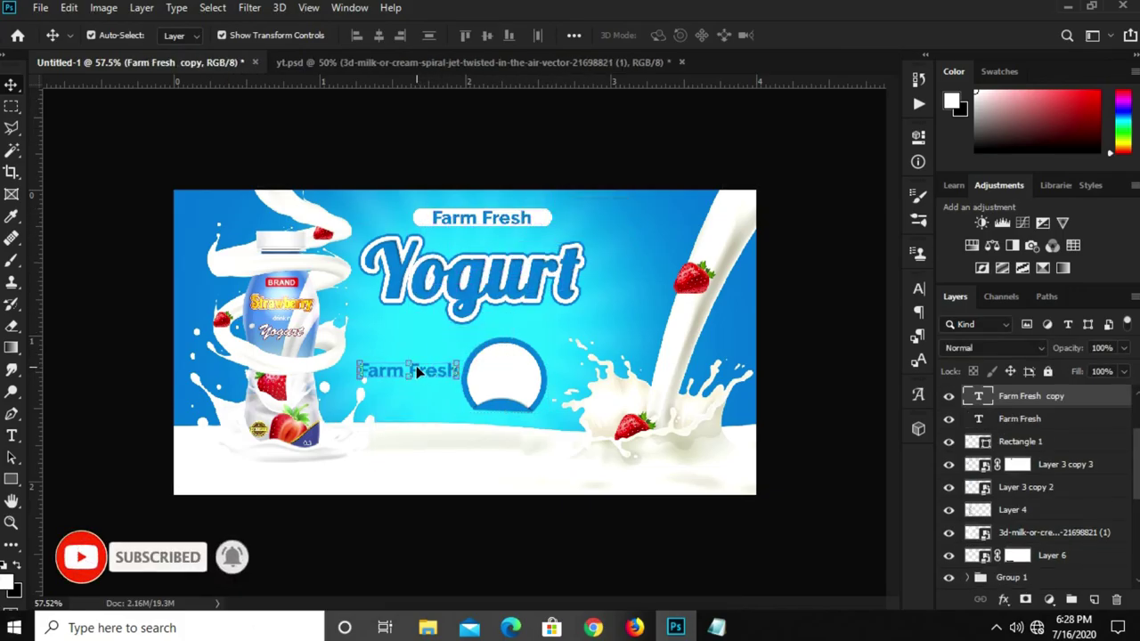
key(t)
click(417, 373)
key(ctrl+a)
text(100)
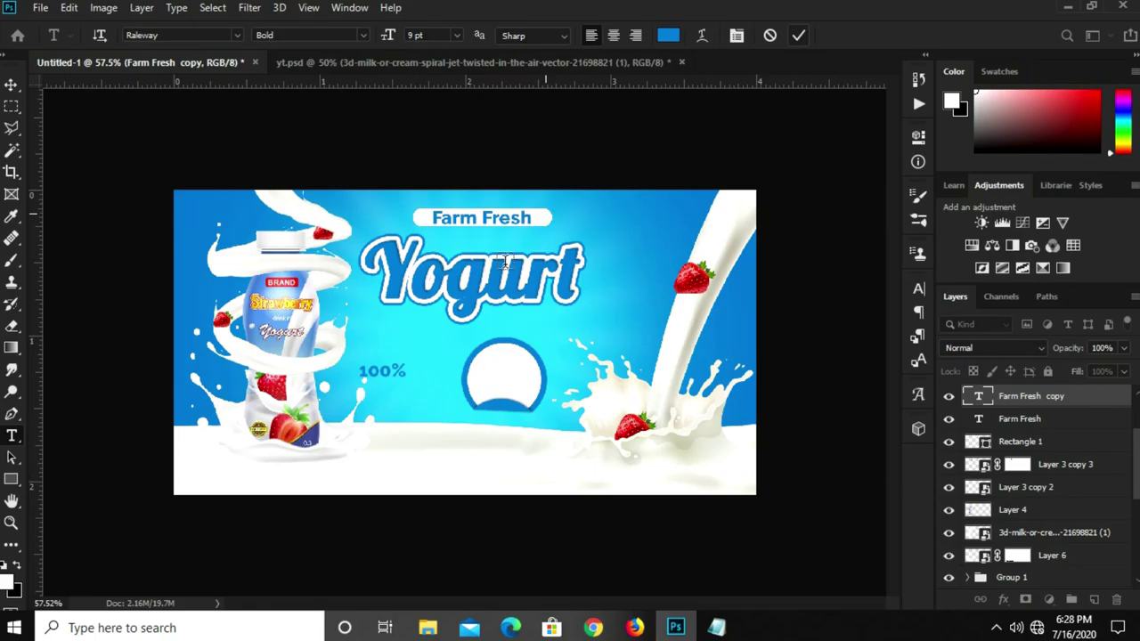
key(Escape)
key(v)
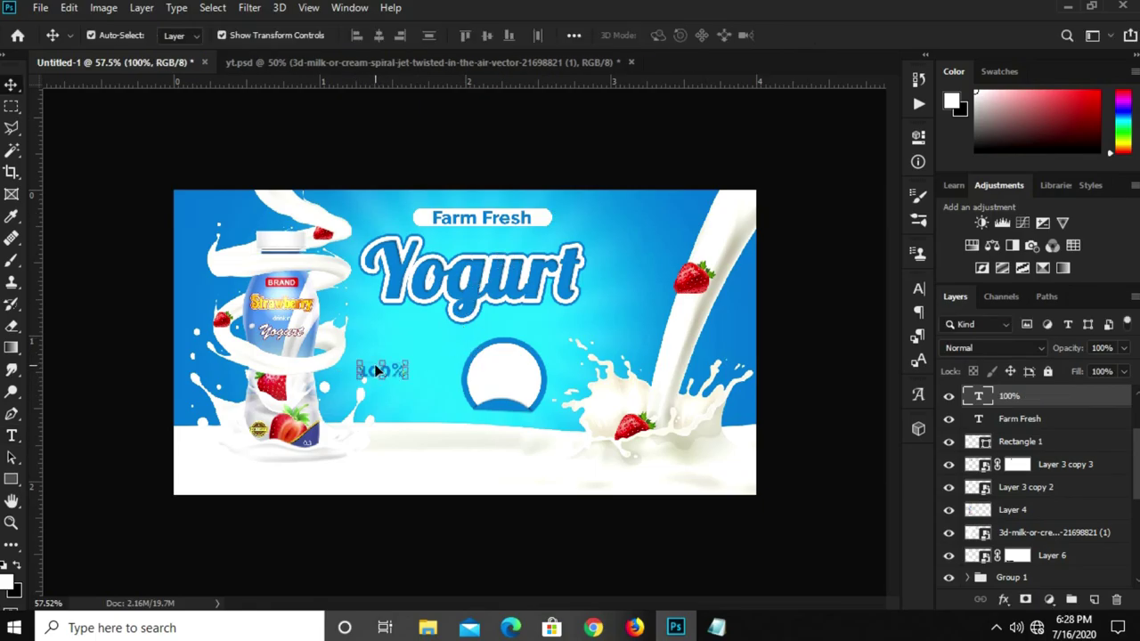
Set the 100% text in Accidental Presidency and enlarge it beside the circle
key(ctrl+t)
drag(377, 371, 431, 379)
key(Return)
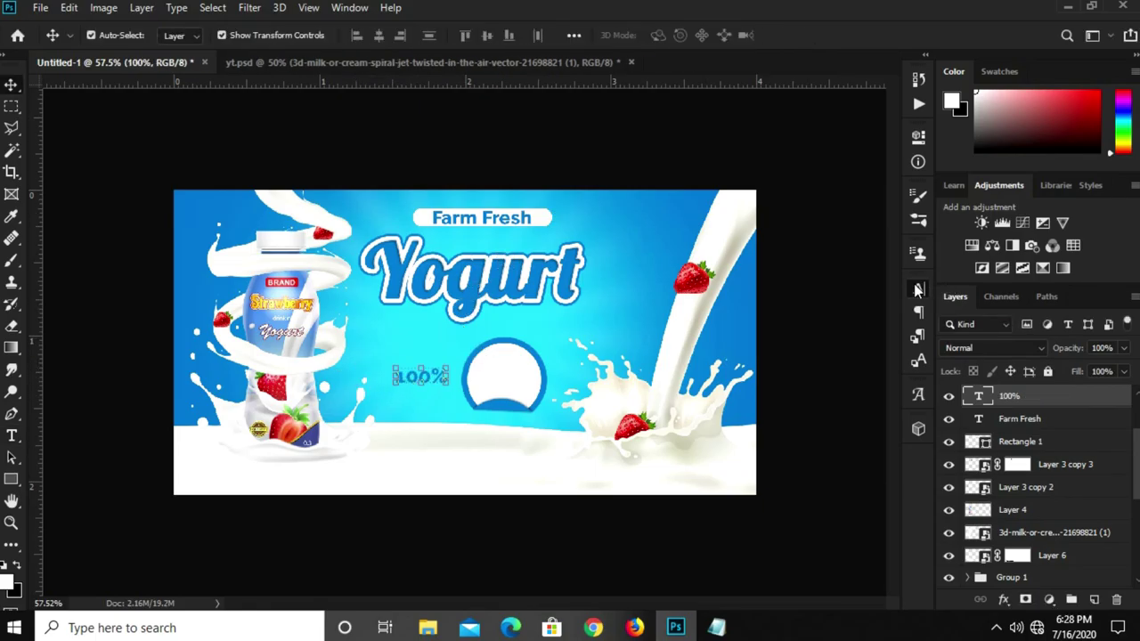
click(918, 289)
click(817, 313)
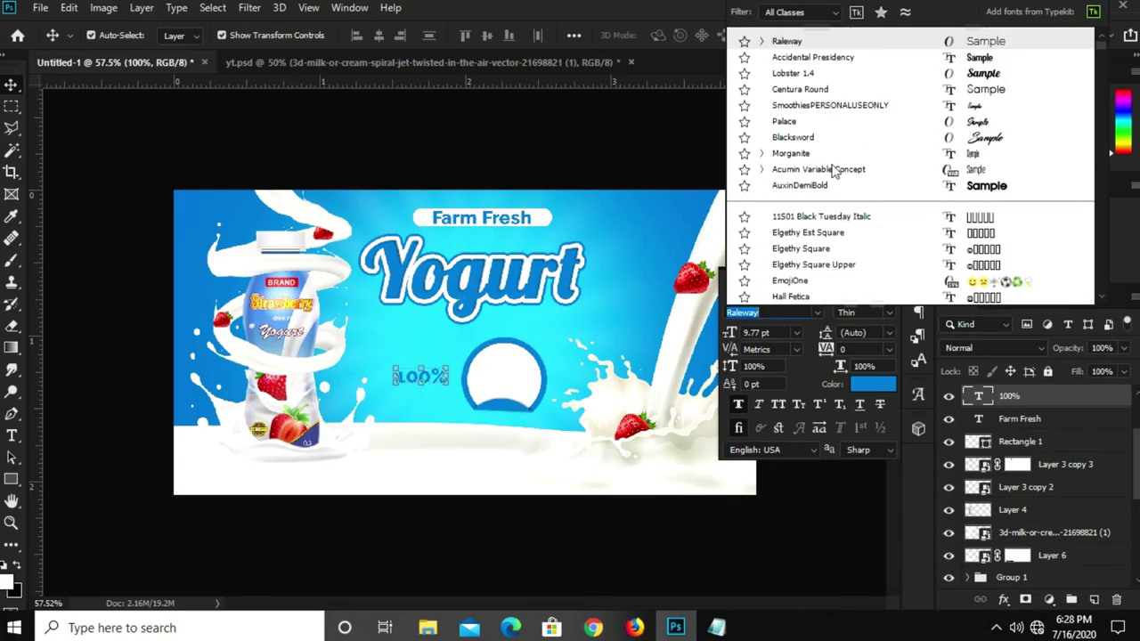
click(816, 59)
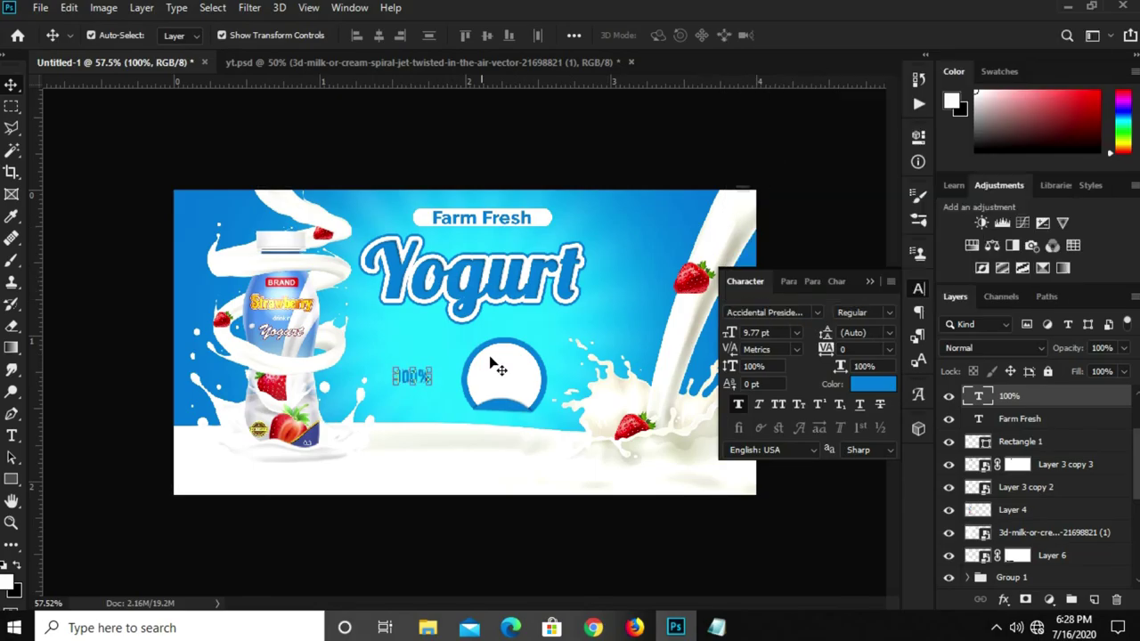
key(ctrl+t)
drag(414, 412, 423, 399)
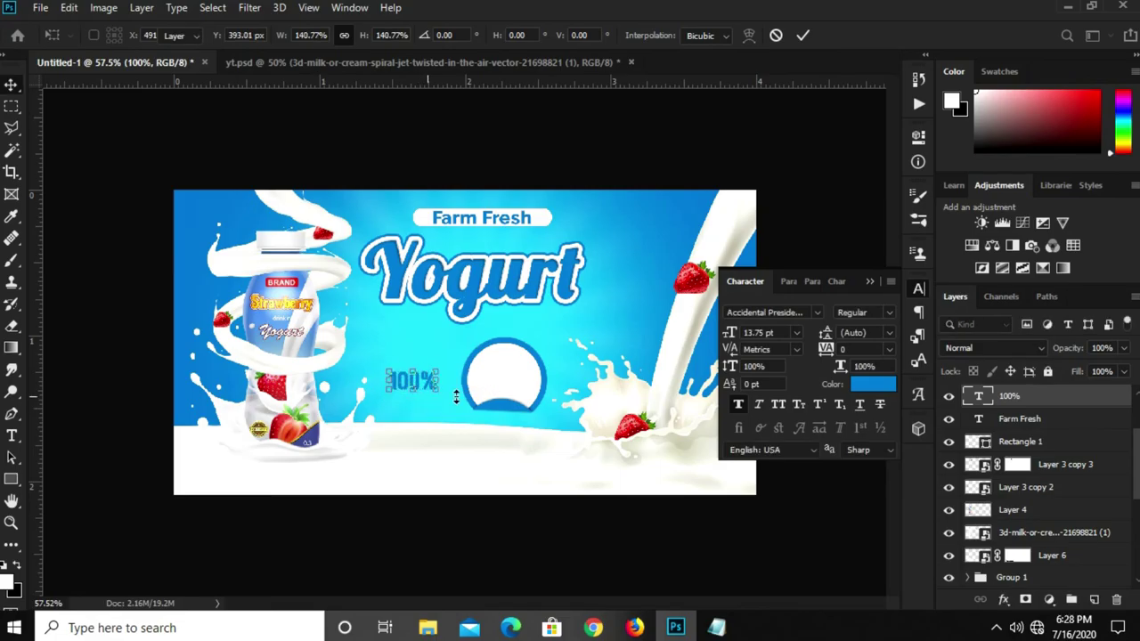
key(Return)
Copy the '100% Health' line from the Notepad notes, then minimize Notepad
click(715, 628)
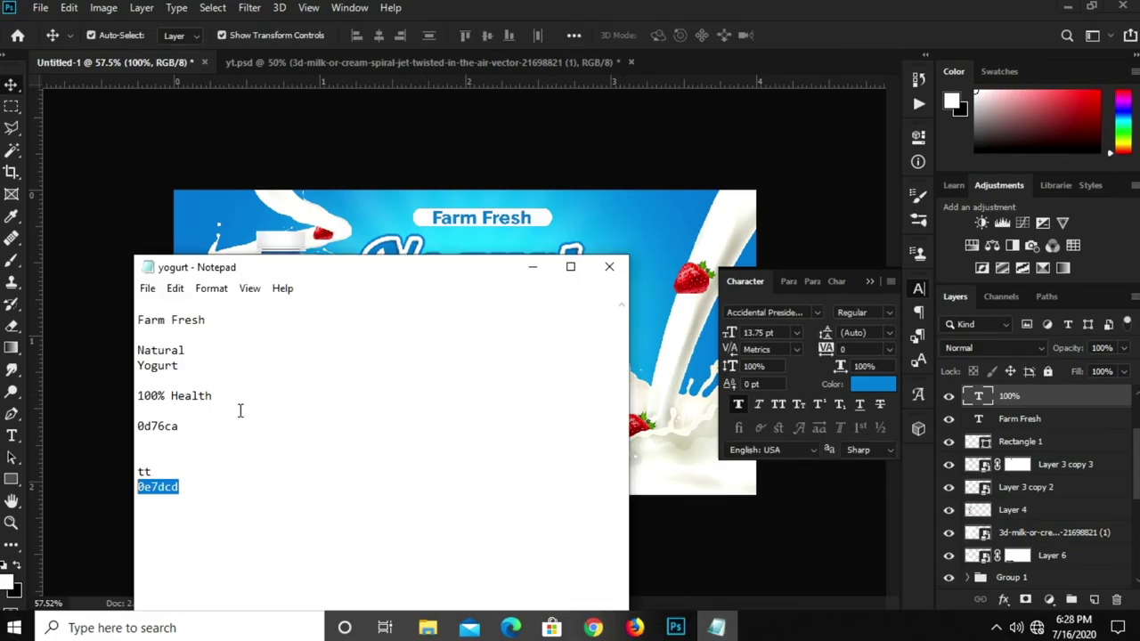
drag(216, 395, 132, 396)
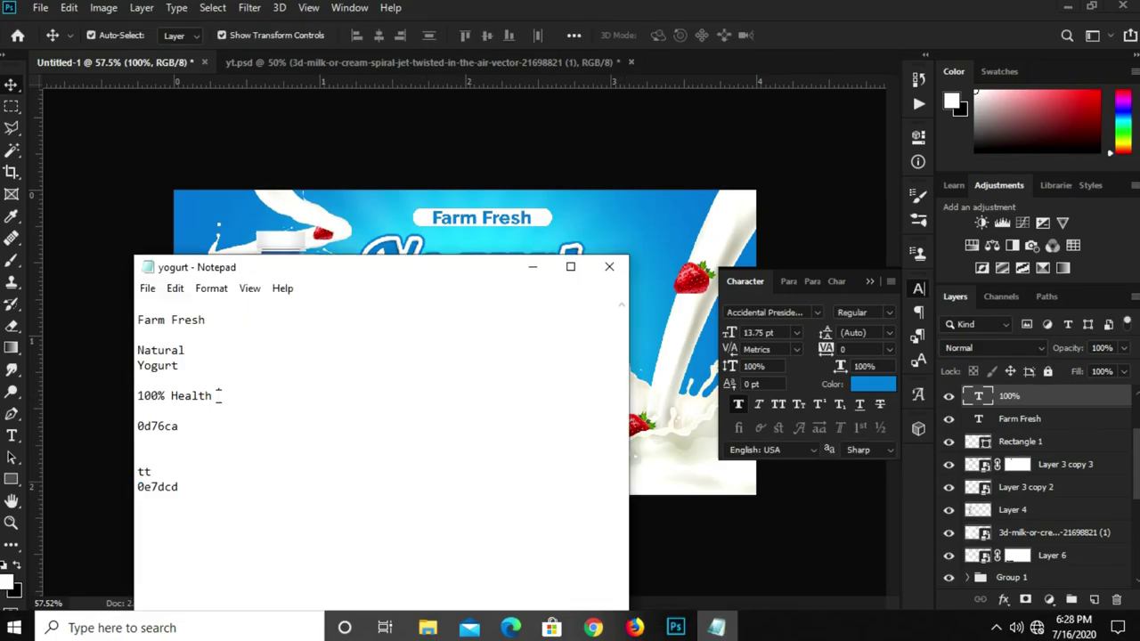
right_click(164, 400)
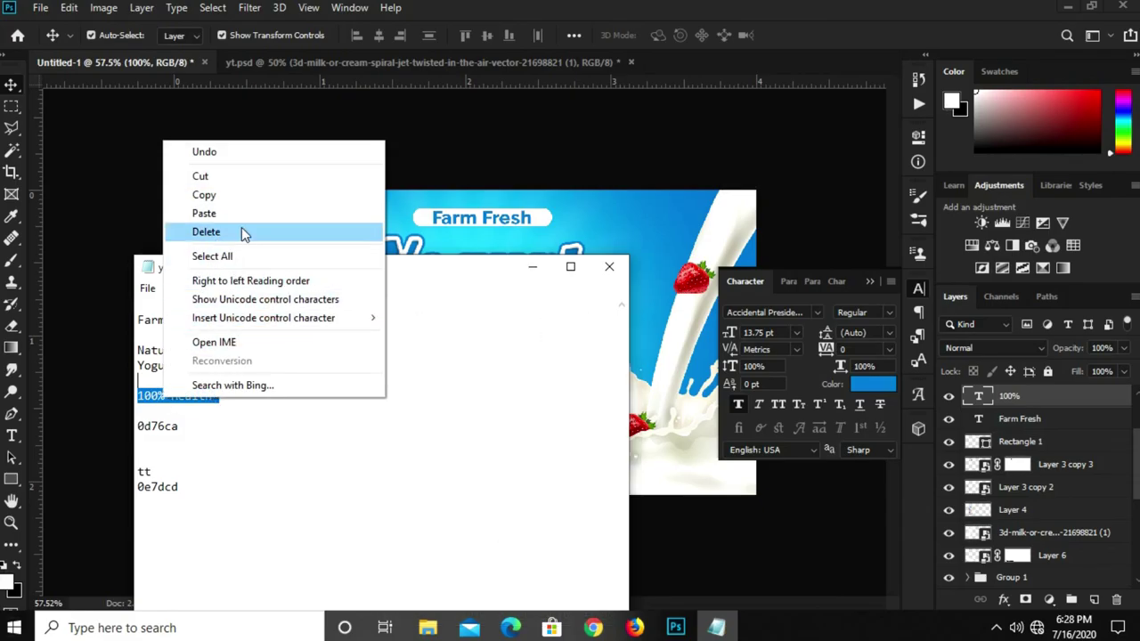
click(204, 195)
click(532, 266)
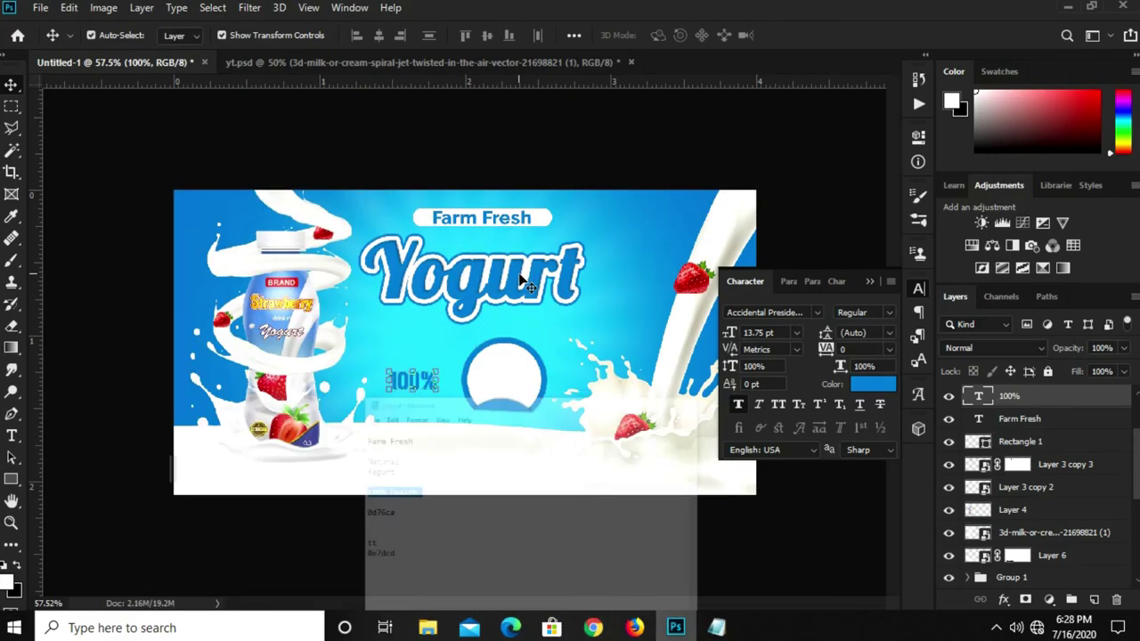
Duplicate the 100% text just below itself and edit the copy to read 'Health'
click(869, 283)
scroll(397, 385, up, 2)
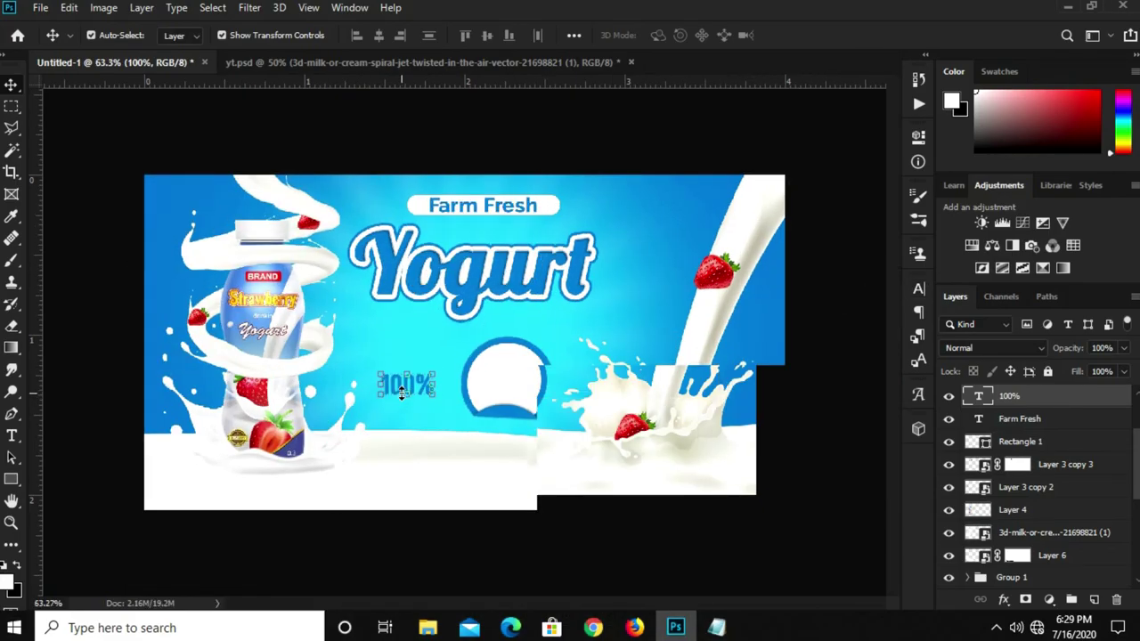
scroll(397, 385, up, 3)
mouse_move(386, 398)
mouse_down()
mouse_move(389, 431)
mouse_move(384, 420)
mouse_up()
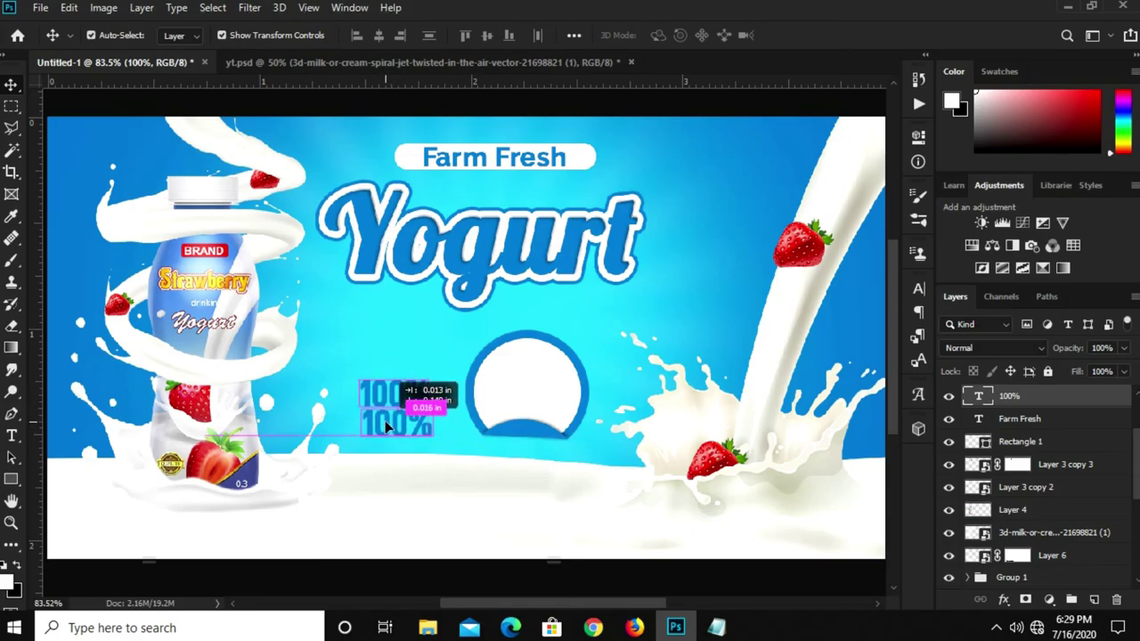
double_click(383, 420)
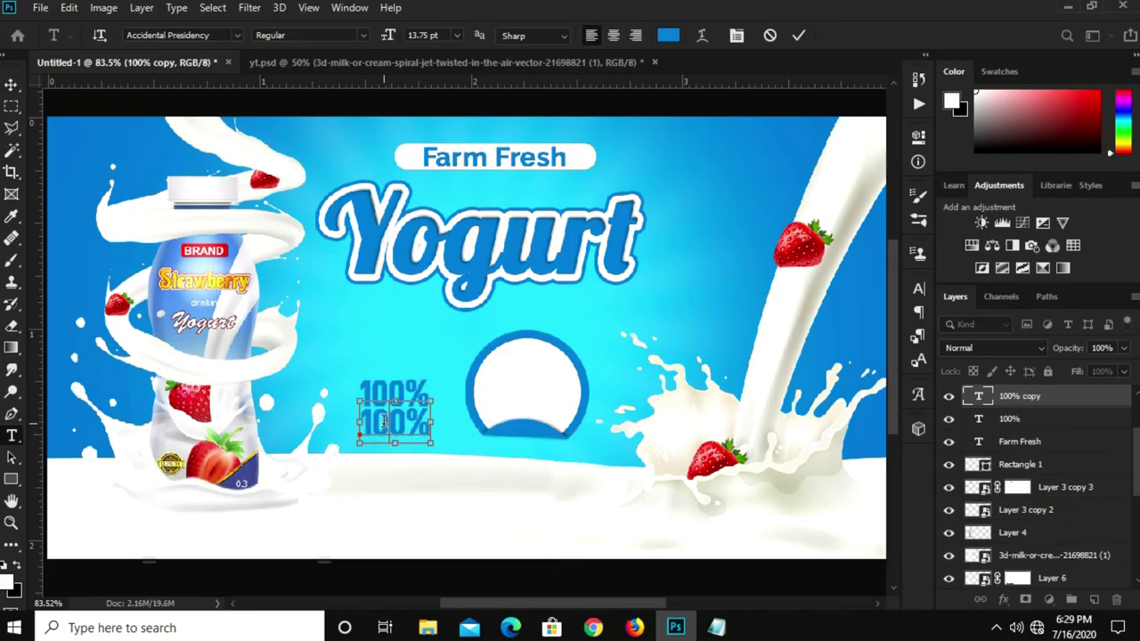
text( Health)
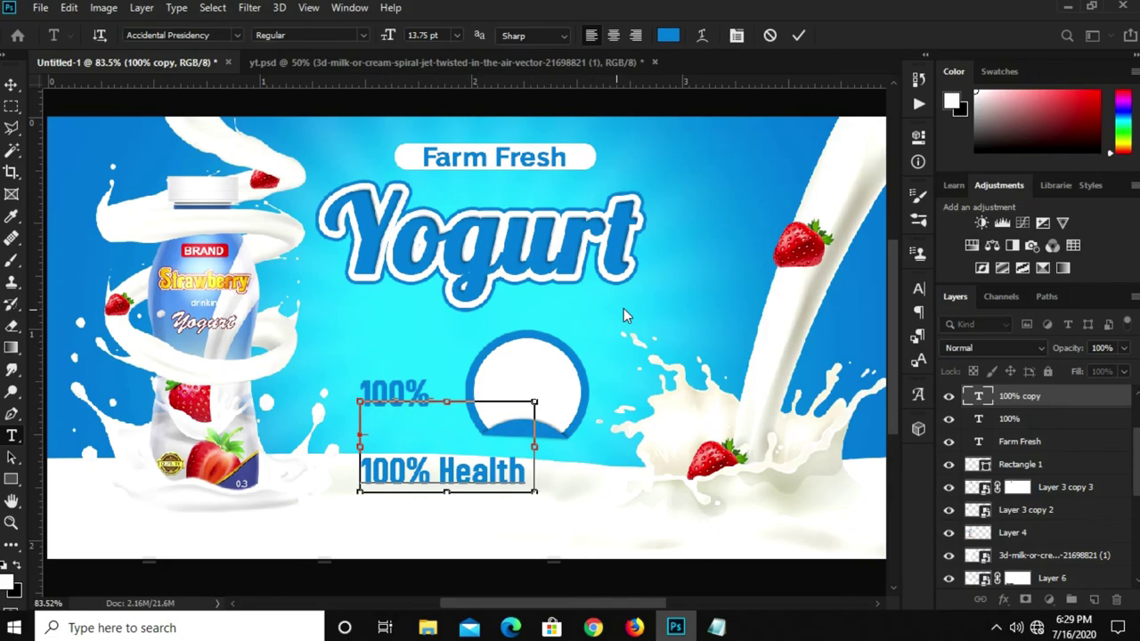
drag(431, 473, 371, 474)
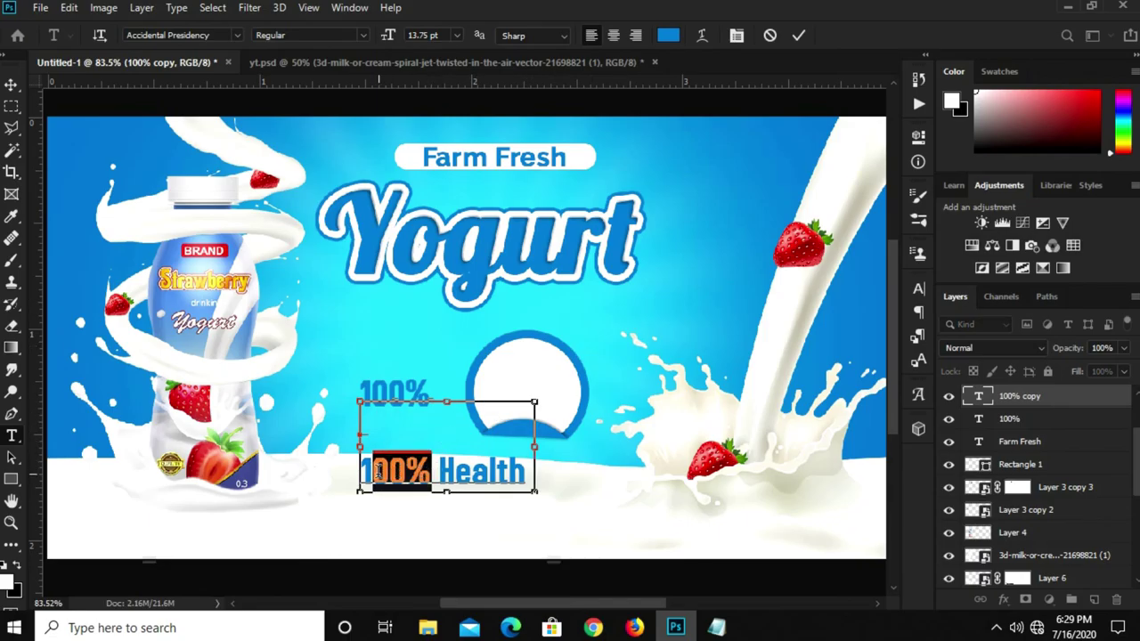
key(BackSpace)
key(BackSpace)
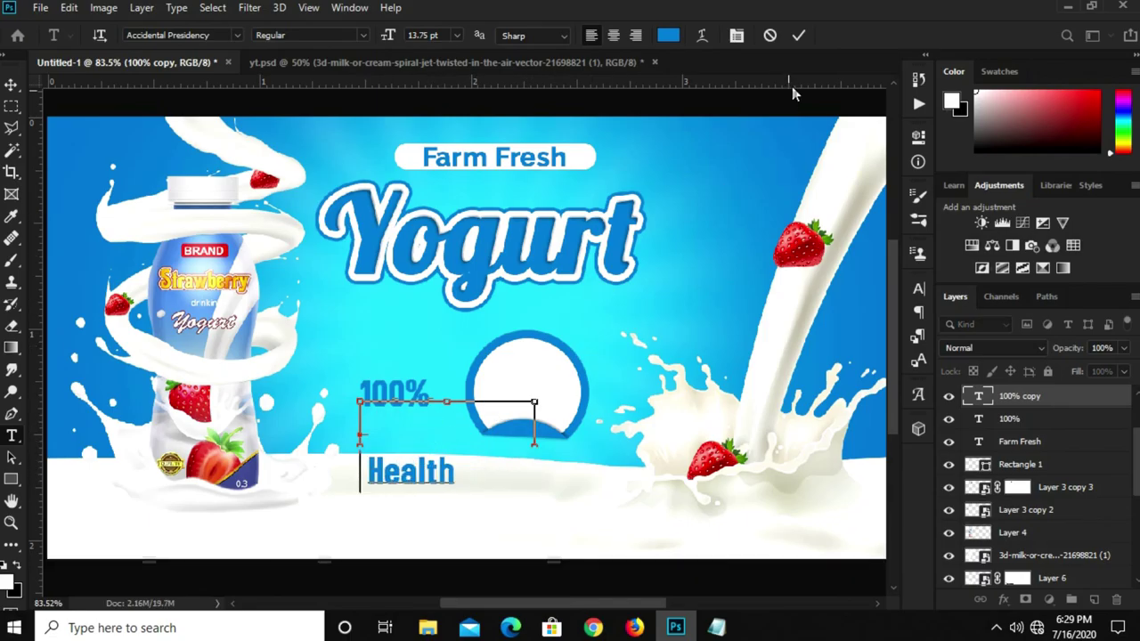
click(798, 34)
Move Health directly beneath 100% and scale it down to about 78%
key(v)
drag(390, 458, 381, 422)
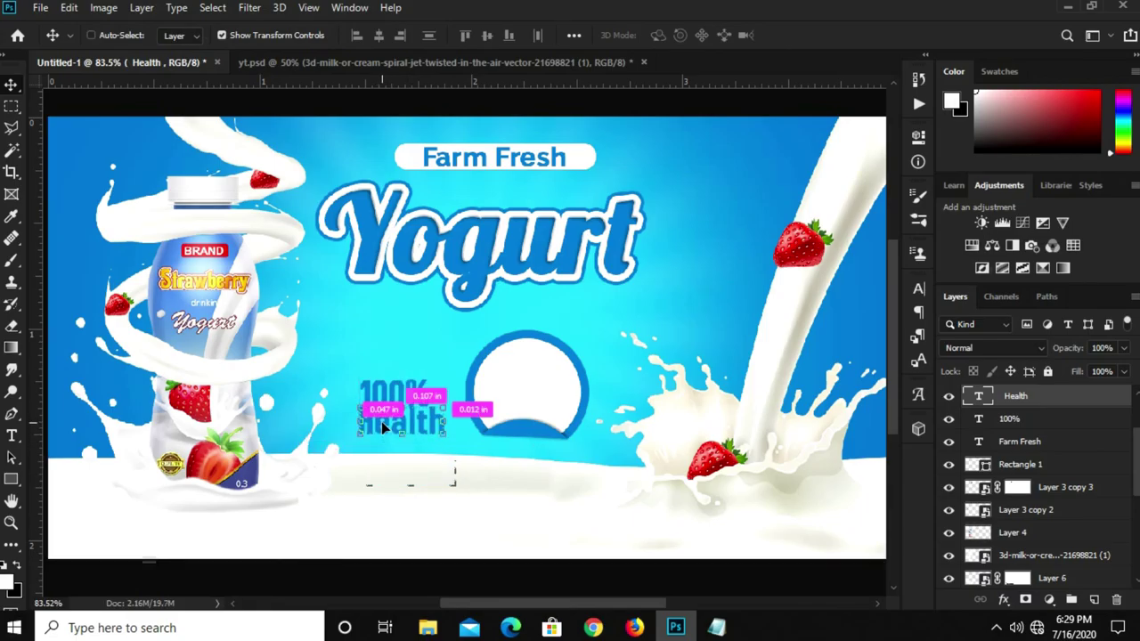
key(ctrl+t)
scroll(381, 422, up, 1)
drag(407, 339, 404, 357)
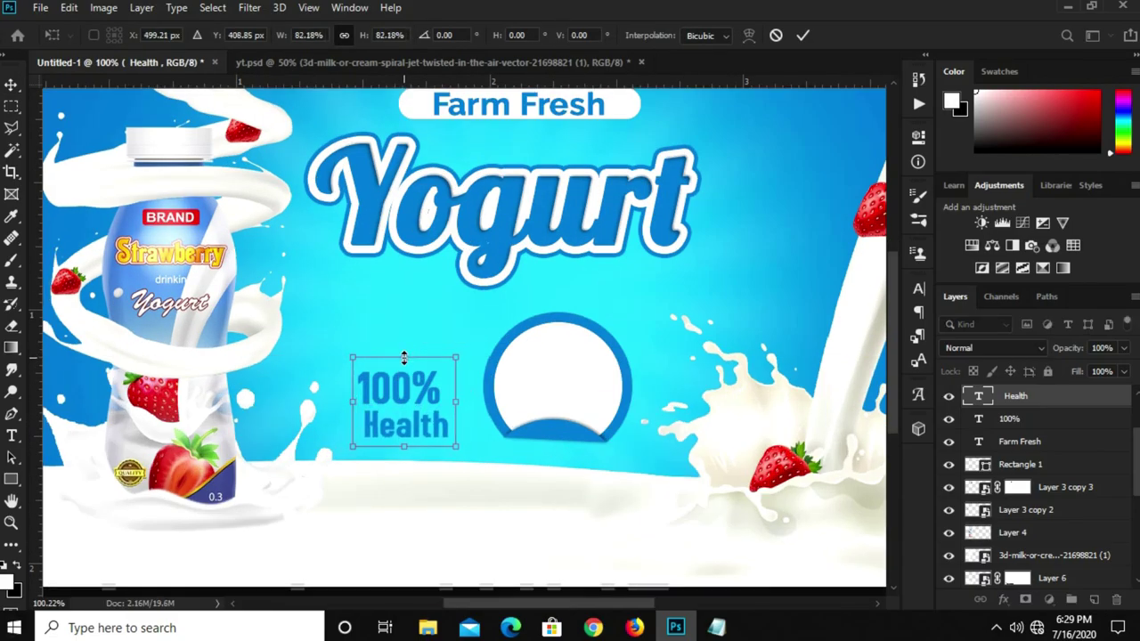
key(Up)
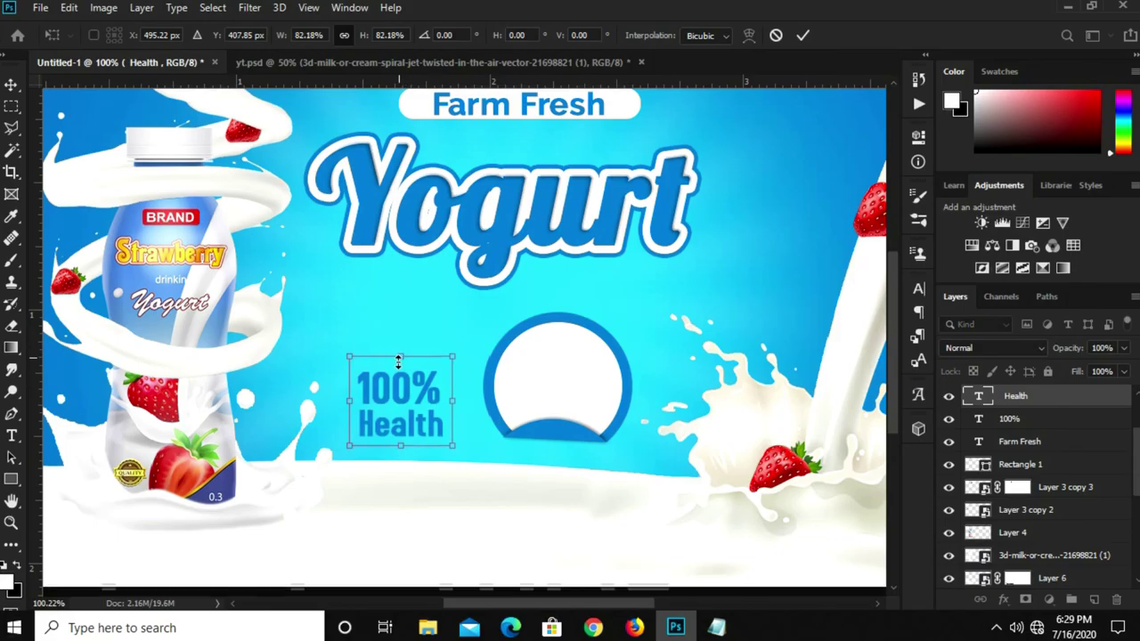
drag(398, 360, 405, 380)
key(Right)
key(Return)
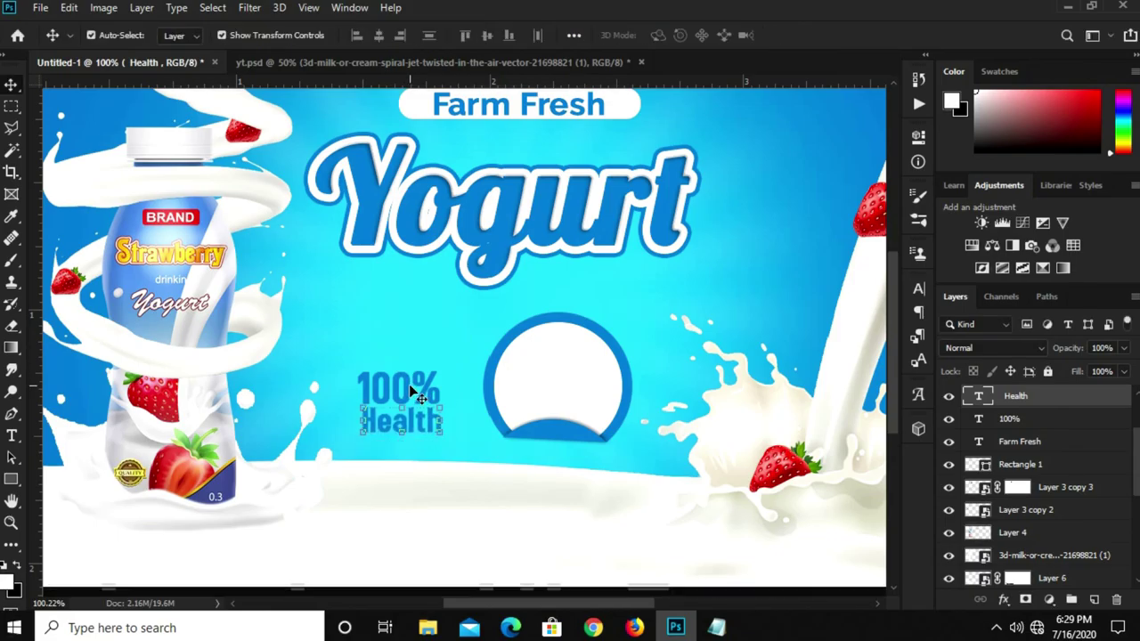
Move the 100% and Health lines together into the white circle, untilted, and enlarge them
shift+click(413, 392)
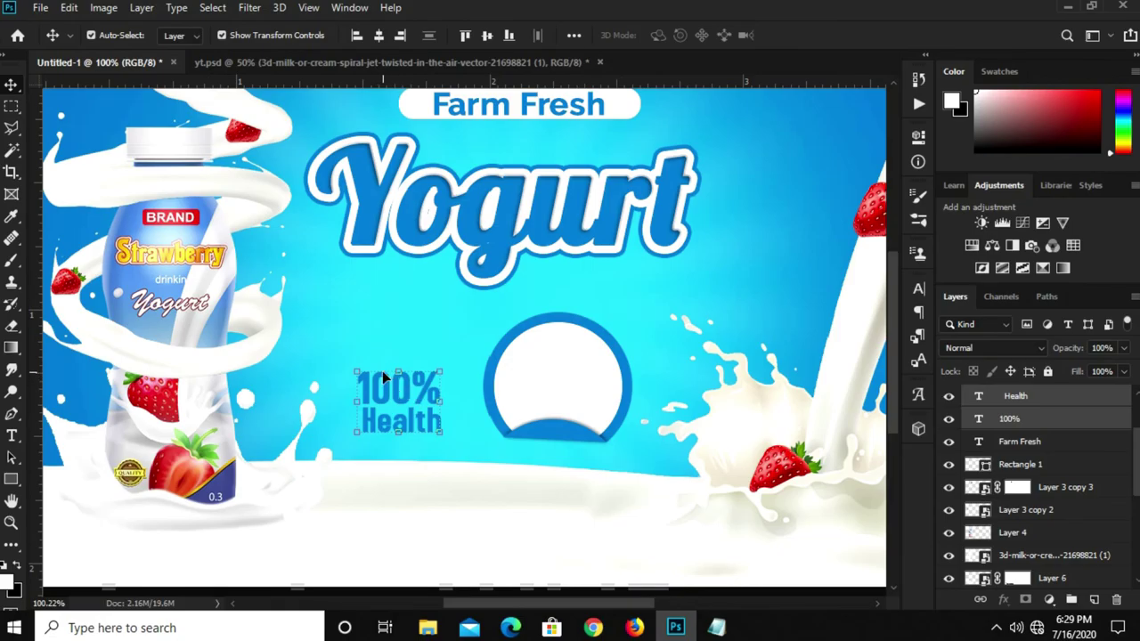
key(ctrl+t)
mouse_move(400, 387)
mouse_down()
mouse_move(562, 365)
mouse_move(560, 378)
mouse_up()
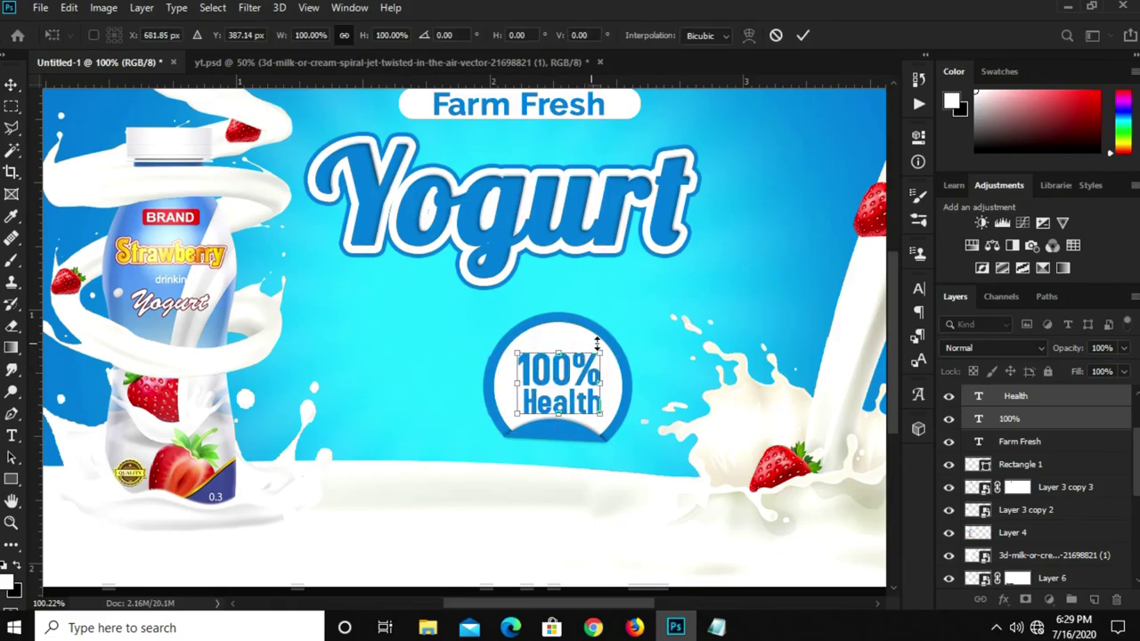
drag(618, 344, 606, 341)
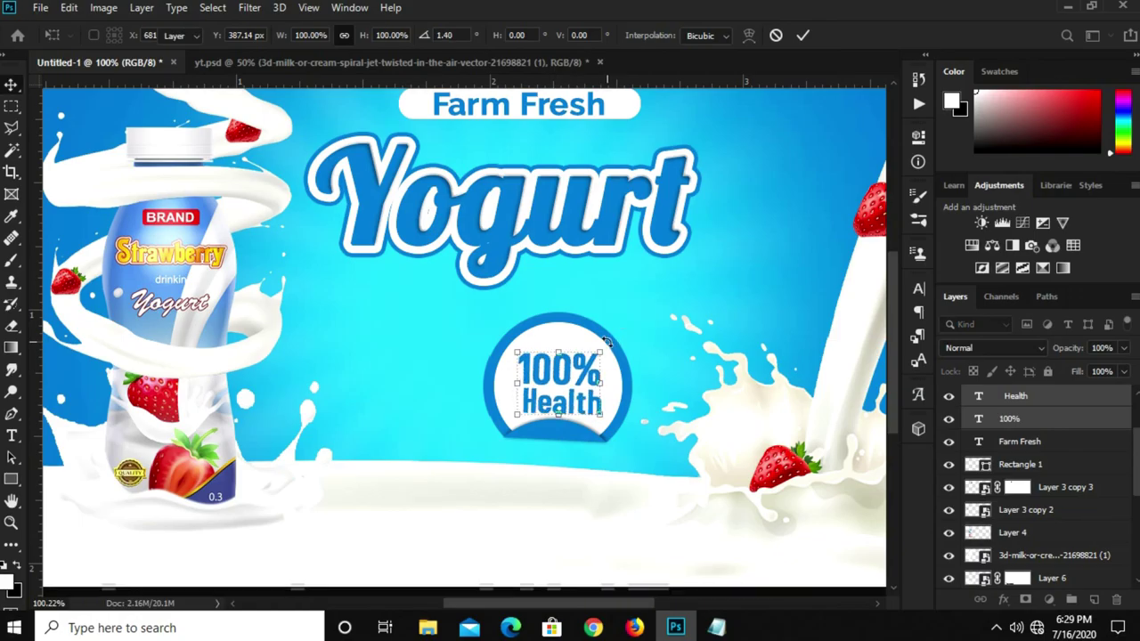
key(Return)
key(ctrl+t)
drag(560, 353, 560, 348)
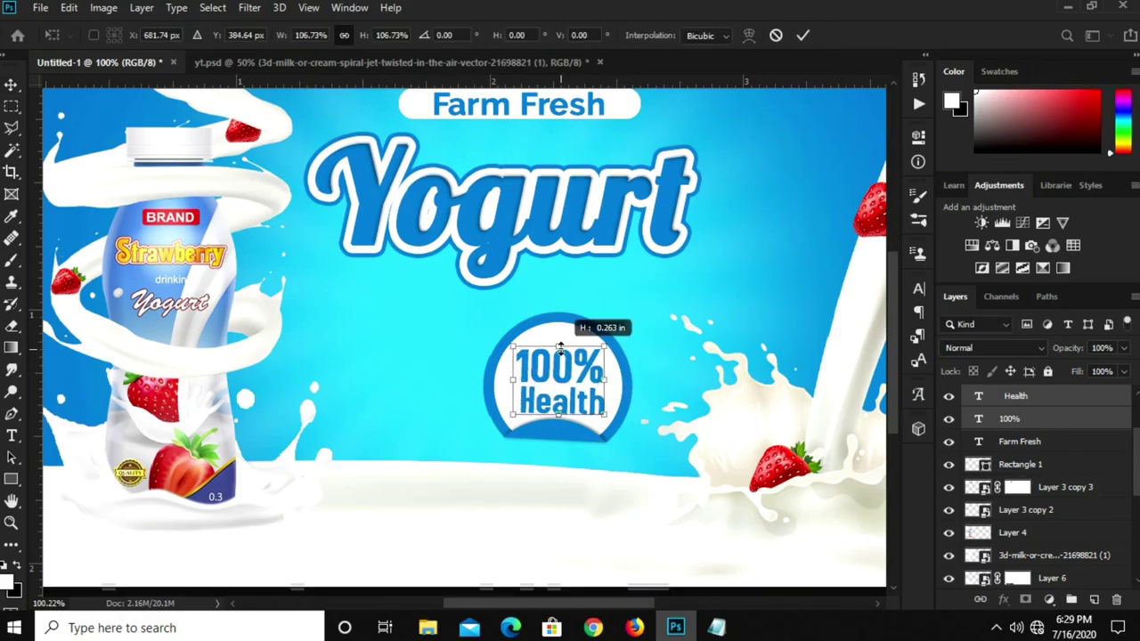
Commit the 100% Health text enlarged to about 107% inside the circle
key(Return)
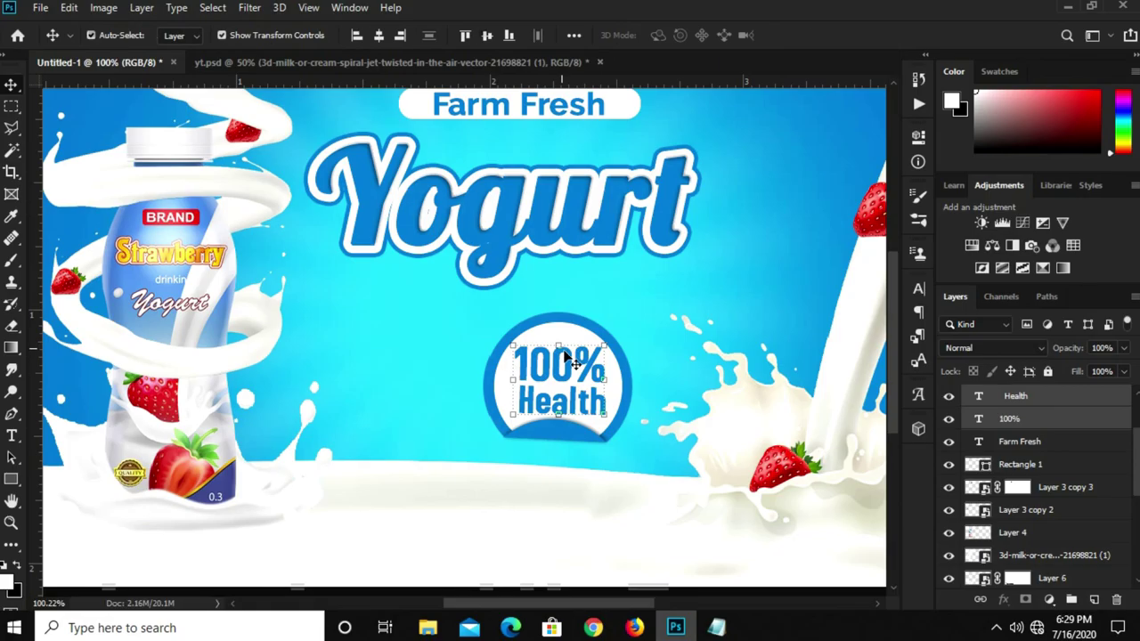
scroll(1044, 444, down, 5)
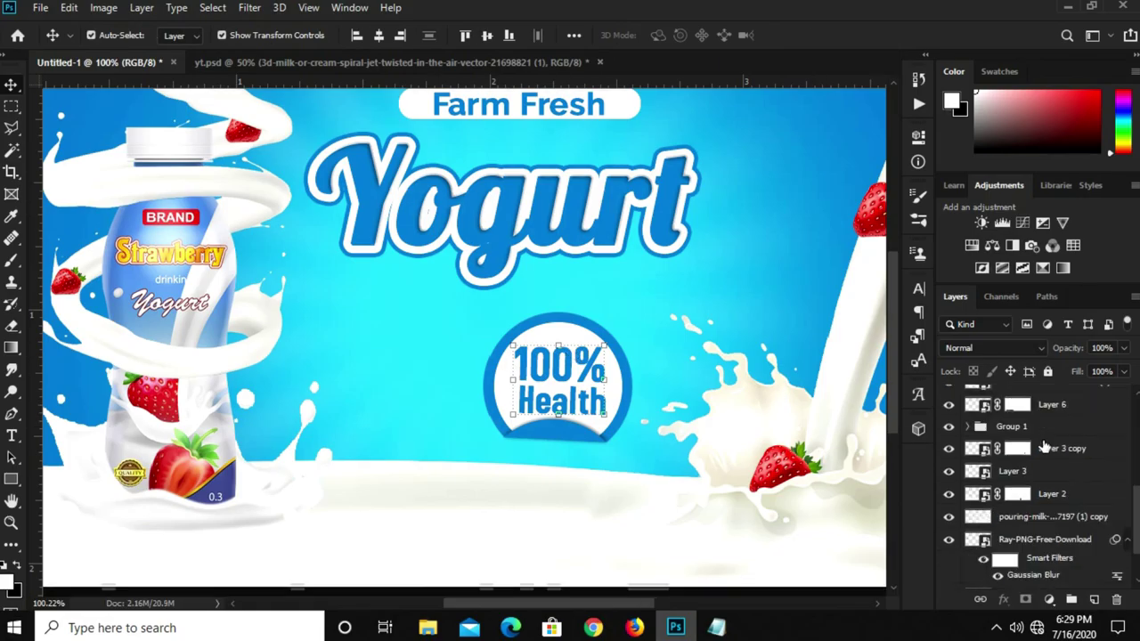
scroll(1044, 481, up, 5)
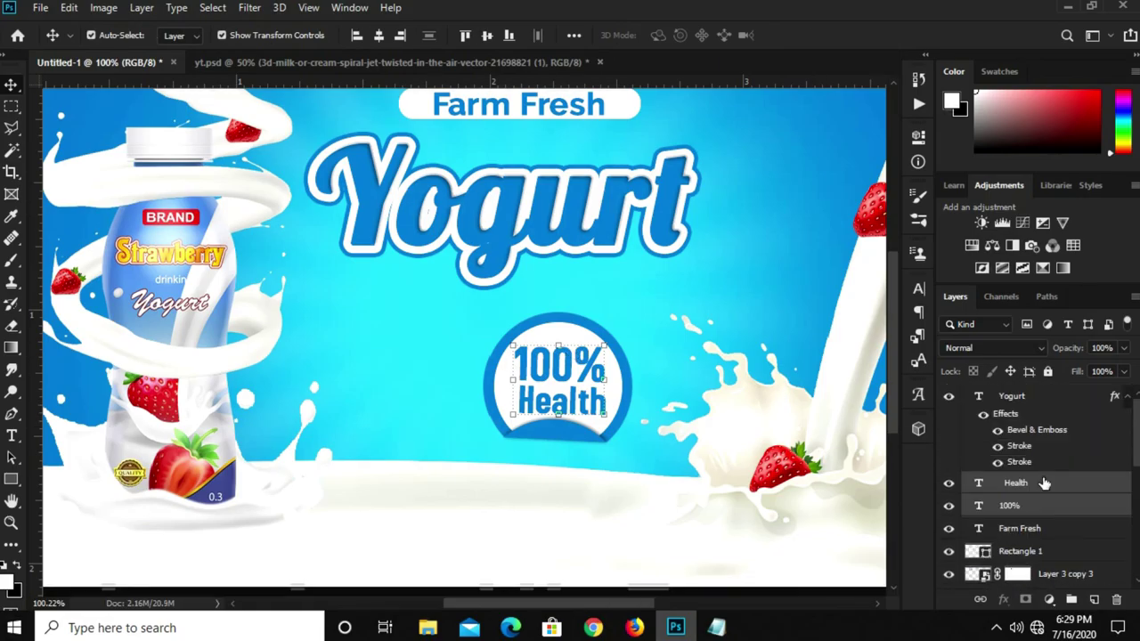
scroll(1064, 468, down, 2)
scroll(1067, 470, down, 2)
scroll(1069, 472, down, 1)
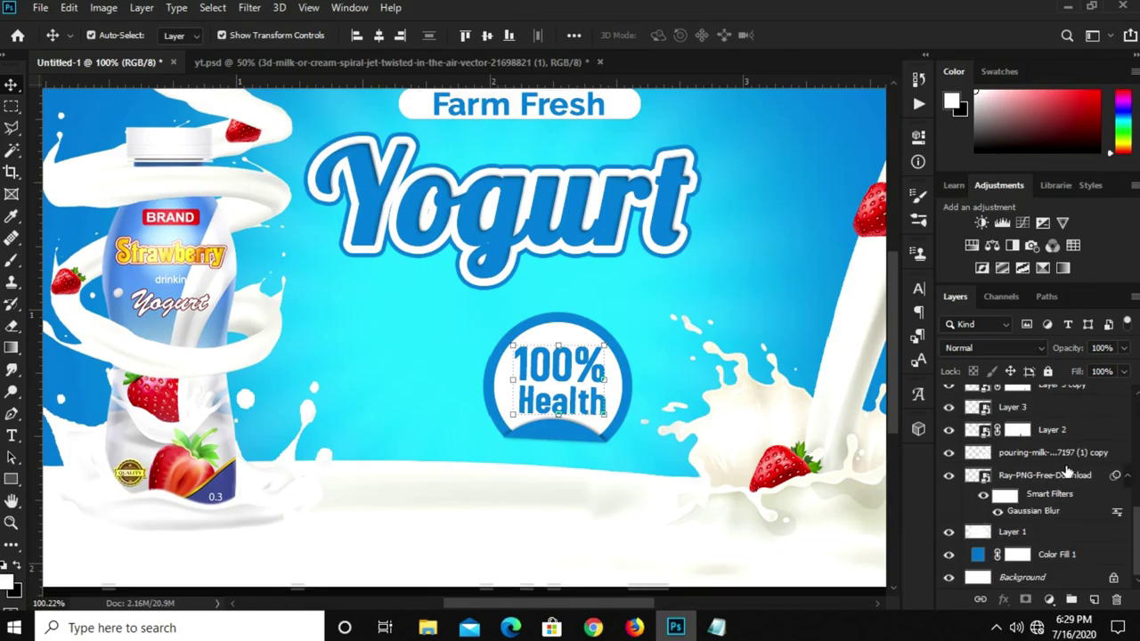
scroll(1067, 472, up, 3)
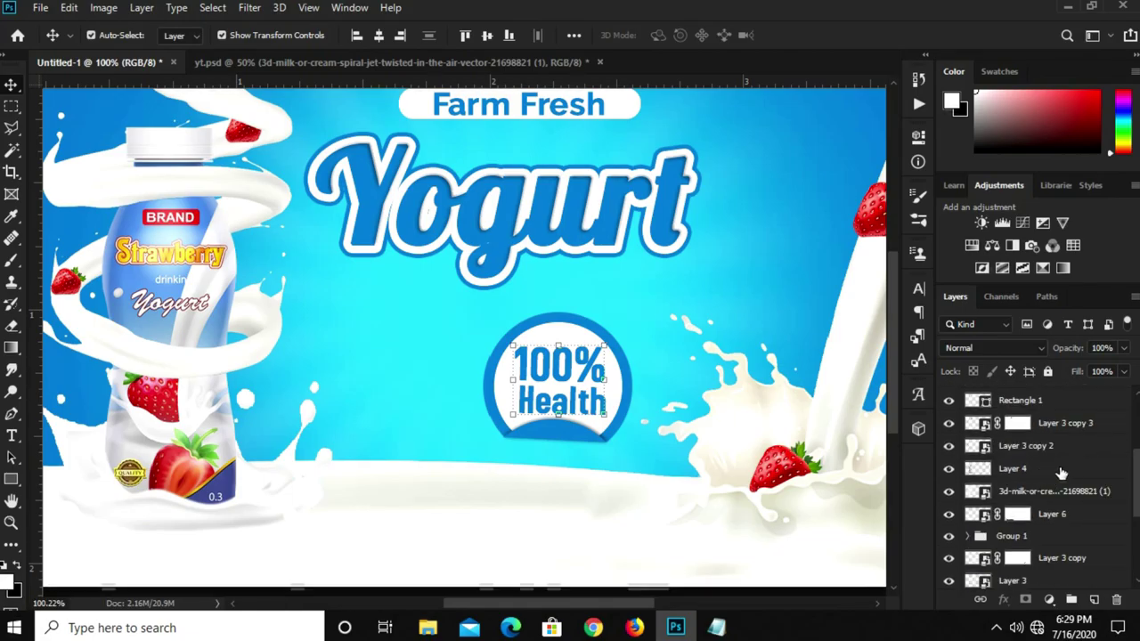
Select the 100%, Health and Group 1 circle layers together as one badge
click(1050, 538)
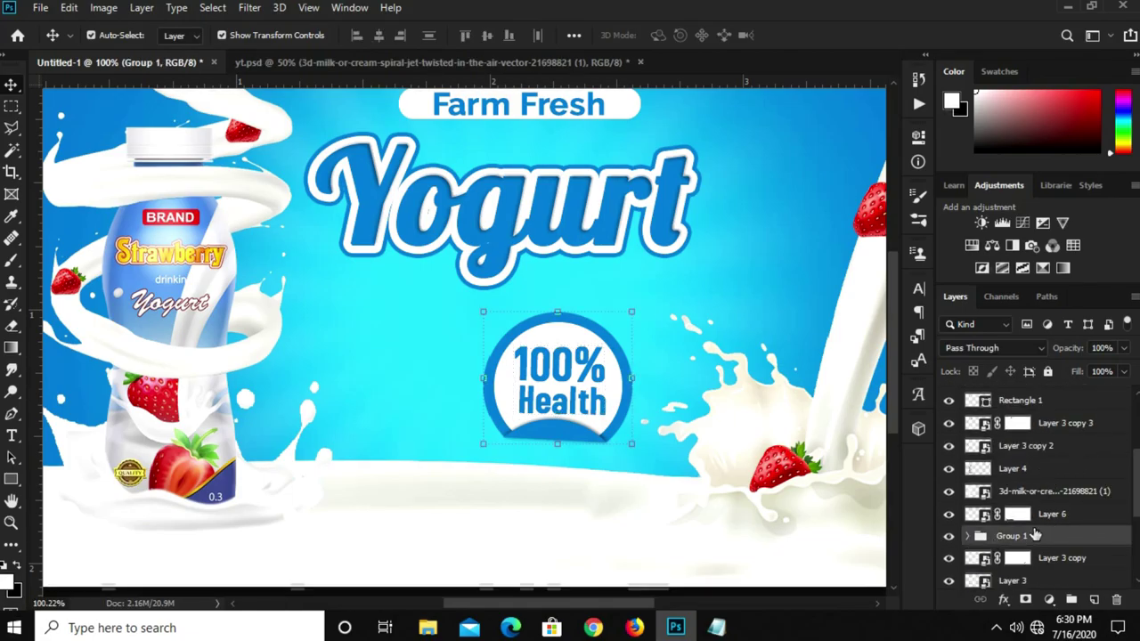
scroll(1029, 534, up, 2)
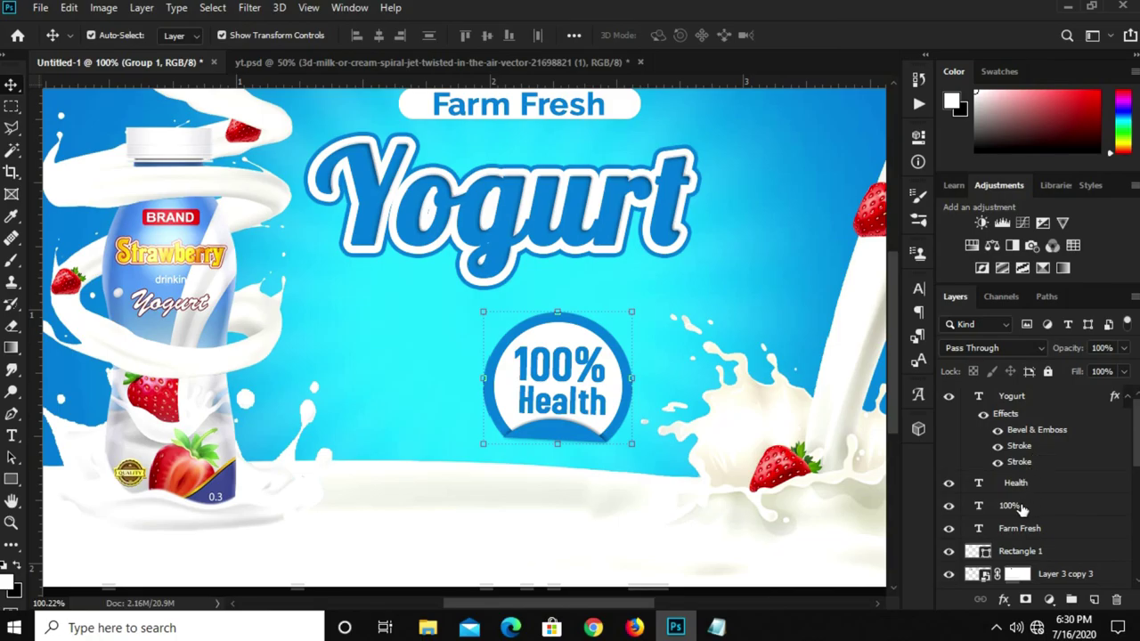
click(1016, 506)
shift+click(1034, 483)
scroll(1041, 481, down, 4)
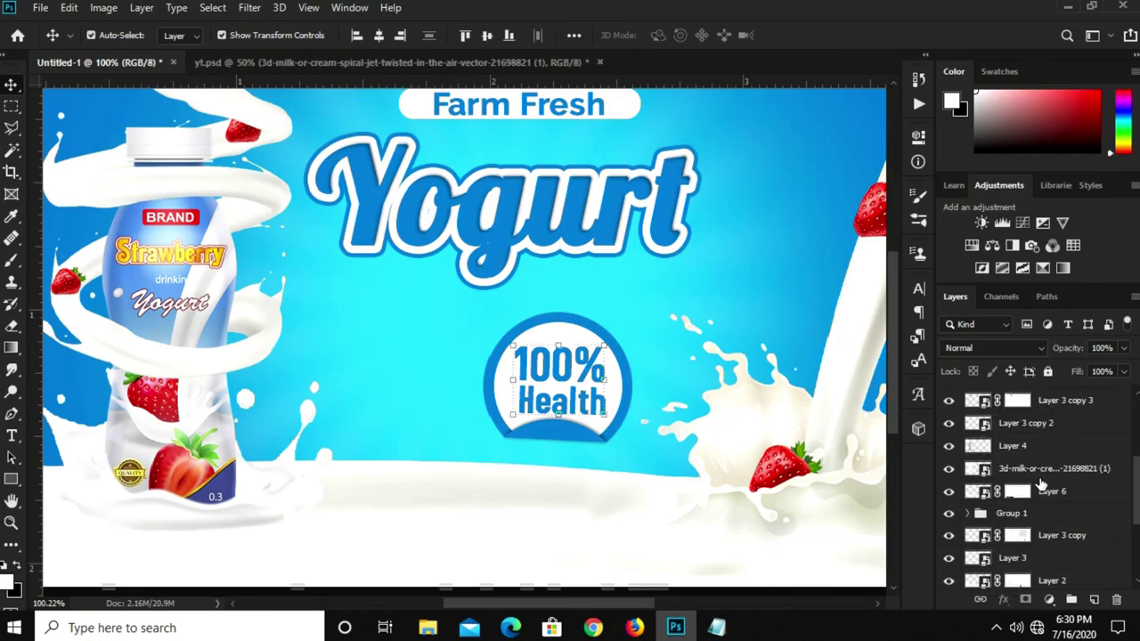
scroll(1041, 482, down, 3)
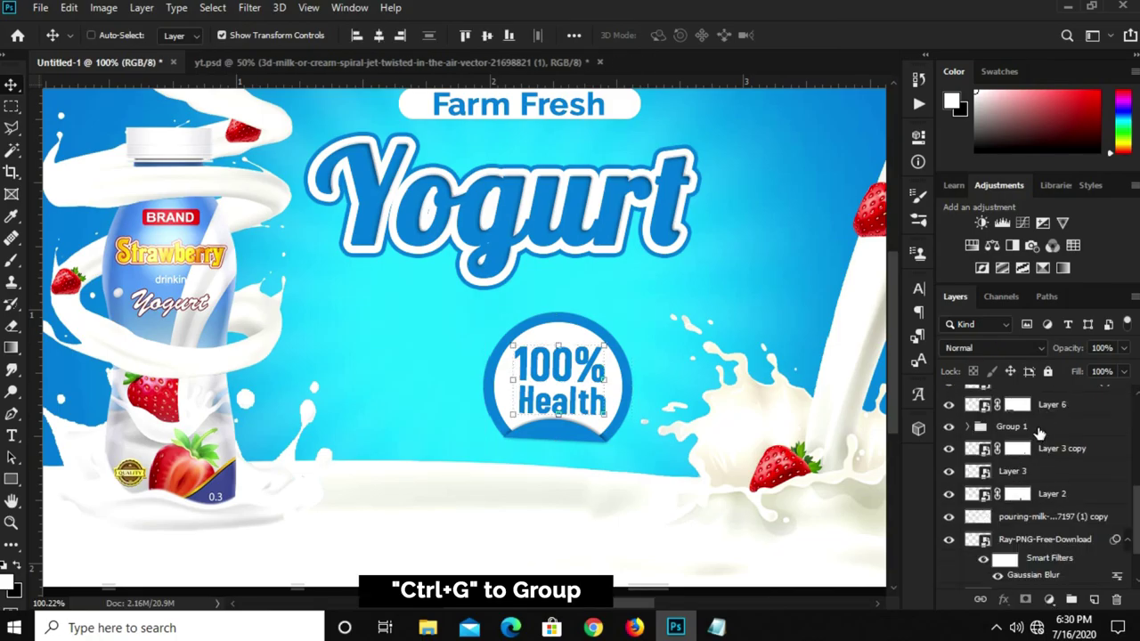
click(1045, 430)
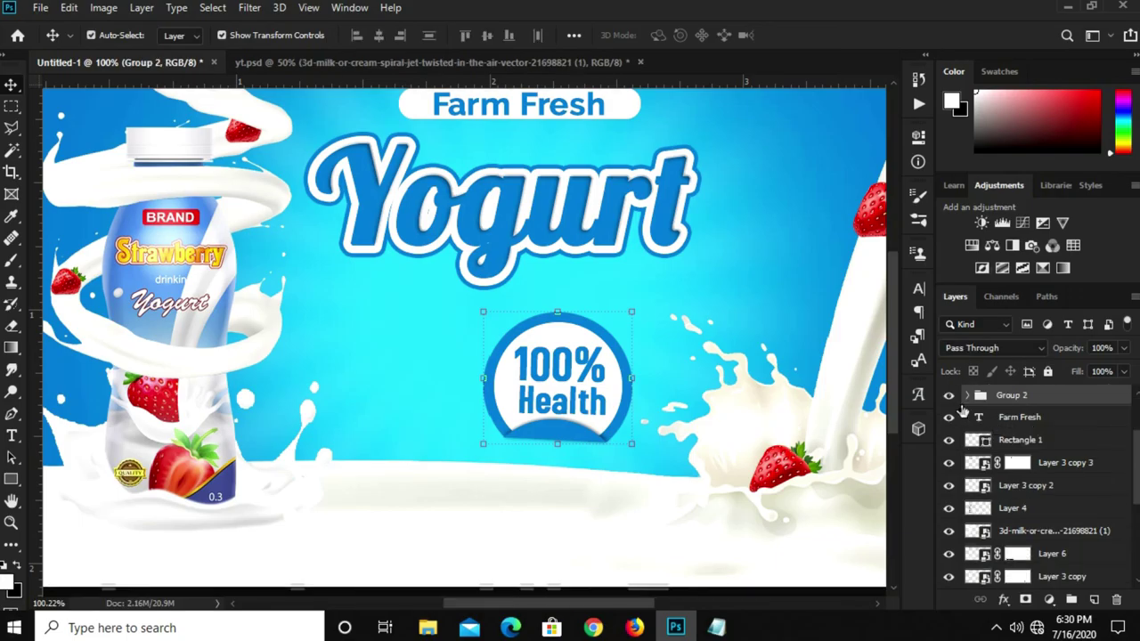
click(949, 396)
click(949, 396)
Tilt the whole badge about 17°, shift it left, then rotate it back upright and fit the ad on screen
key(ctrl+t)
drag(640, 295, 670, 312)
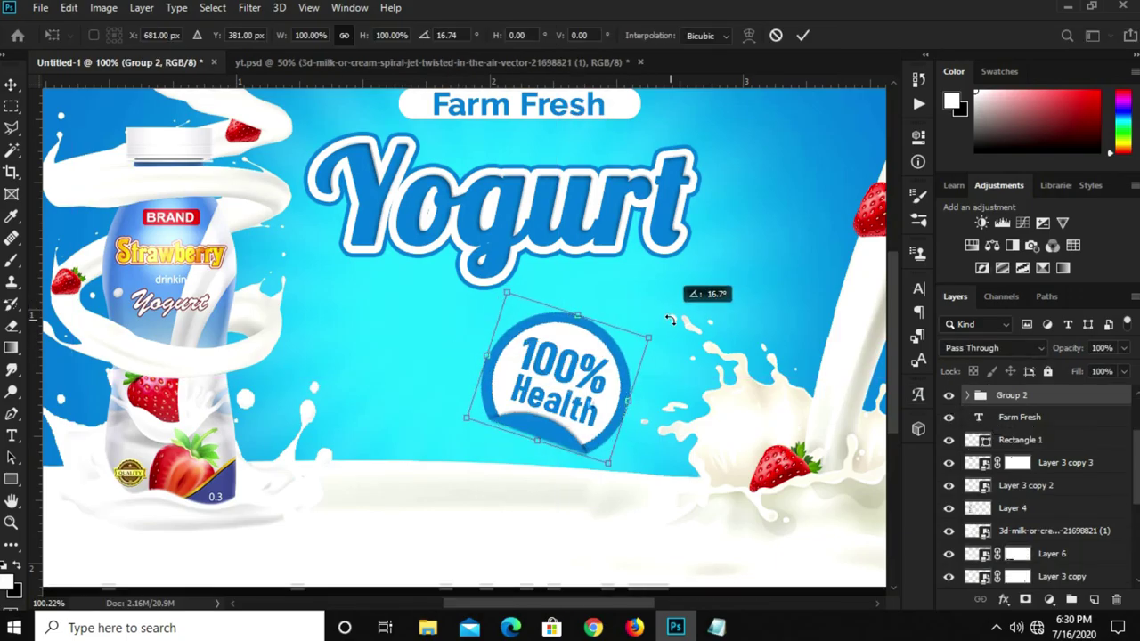
drag(557, 363, 540, 369)
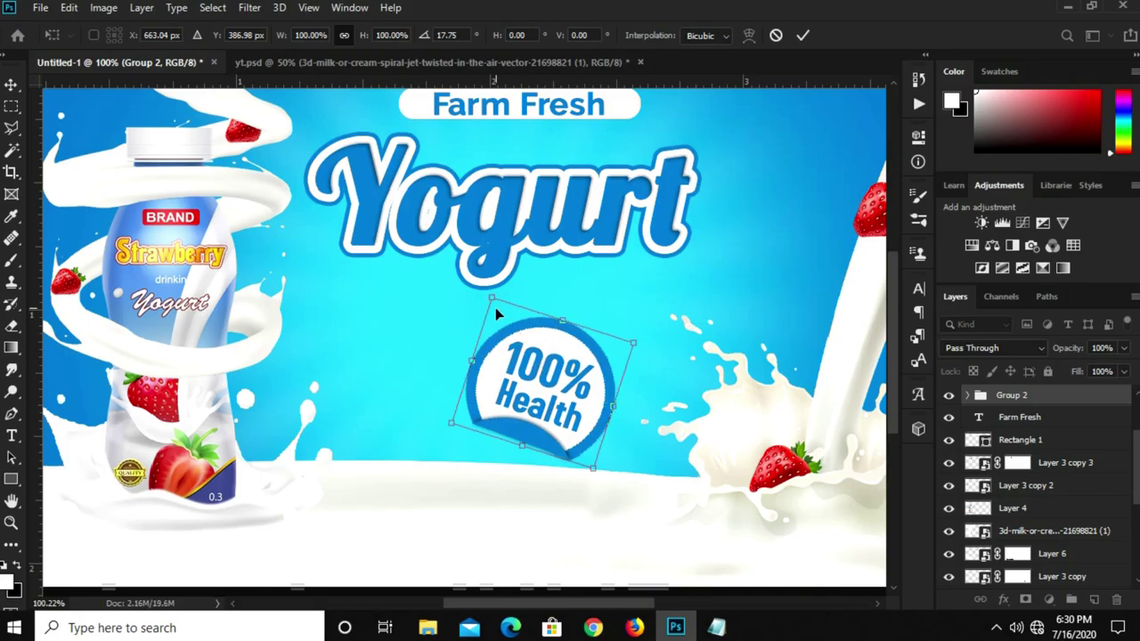
drag(489, 294, 496, 297)
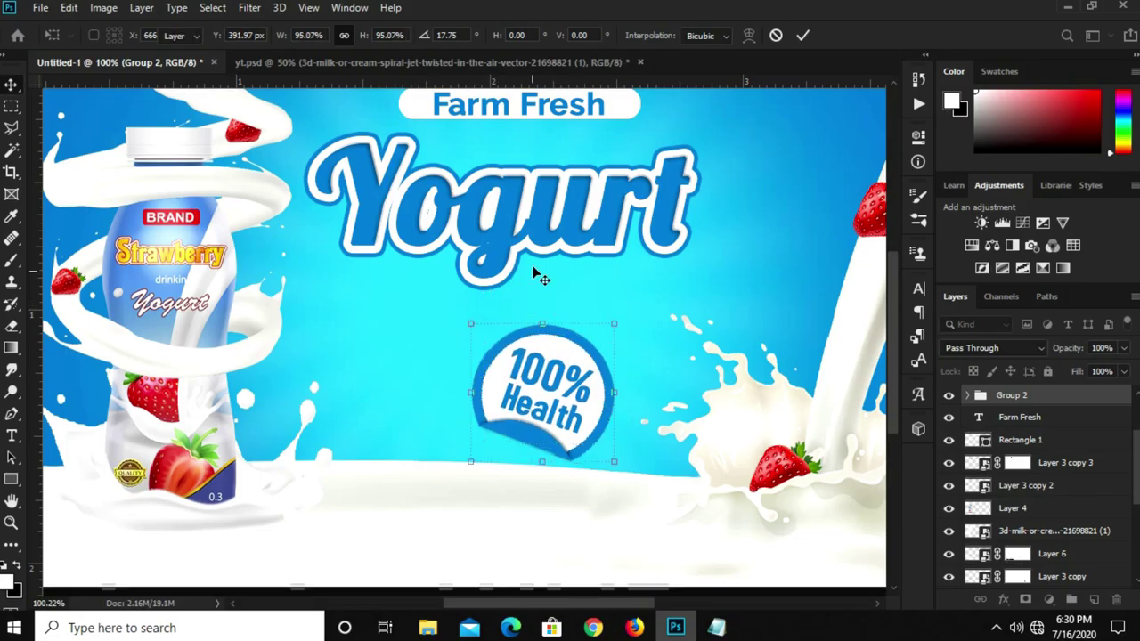
key(Return)
key(ctrl+0)
scroll(481, 162, up, 3)
Nudge the Farm Fresh text and pill shape up slightly
click(507, 196)
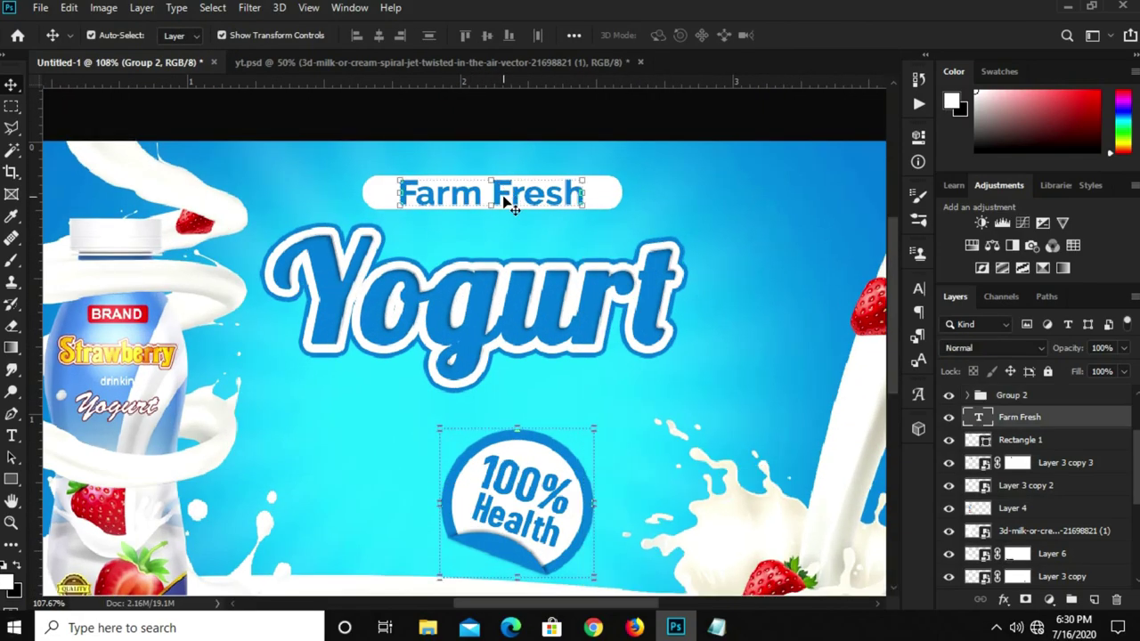
shift+click(612, 194)
key(Up)
key(Up)
key(Up)
key(Up)
key(Up)
key(Up)
key(Up)
key(Up)
key(Up)
key(Up)
key(Up)
key(Up)
key(Down)
key(Down)
Duplicate the Farm Fresh text below it and retype the copy as 'Natural'
click(520, 192)
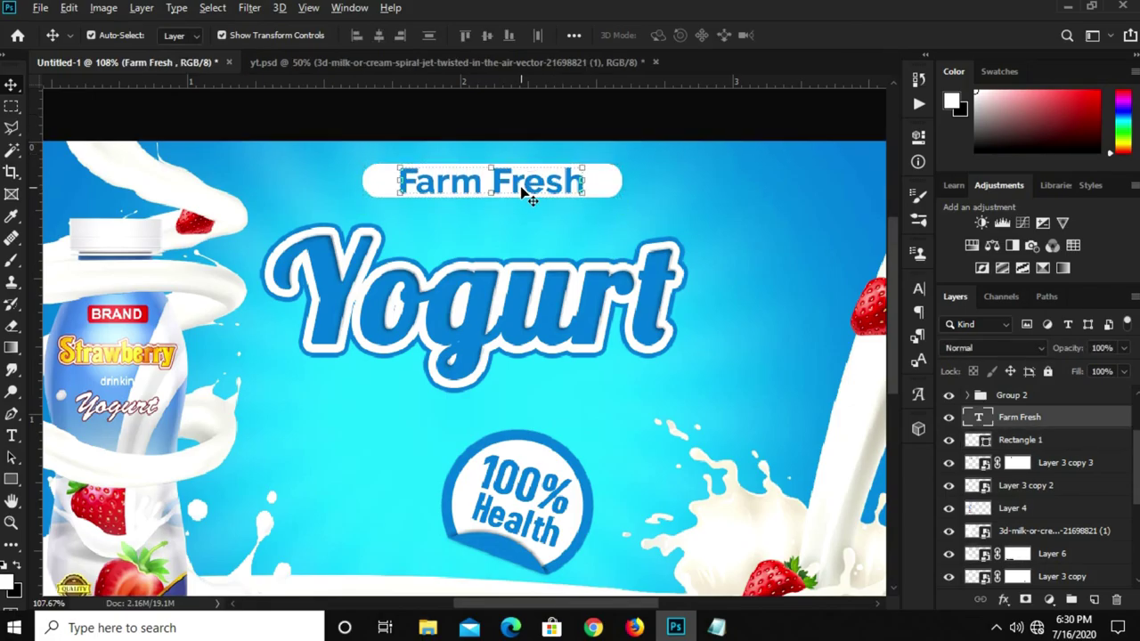
drag(518, 186, 536, 238)
key(t)
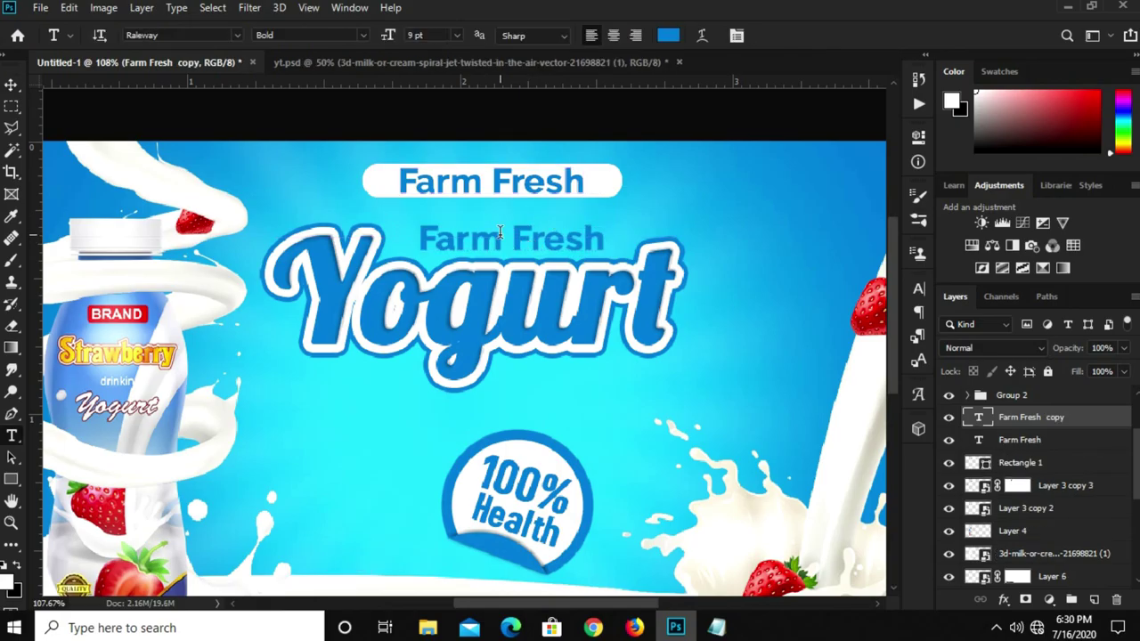
click(500, 232)
key(ctrl+a)
click(499, 233)
key(ctrl+a)
text(Na)
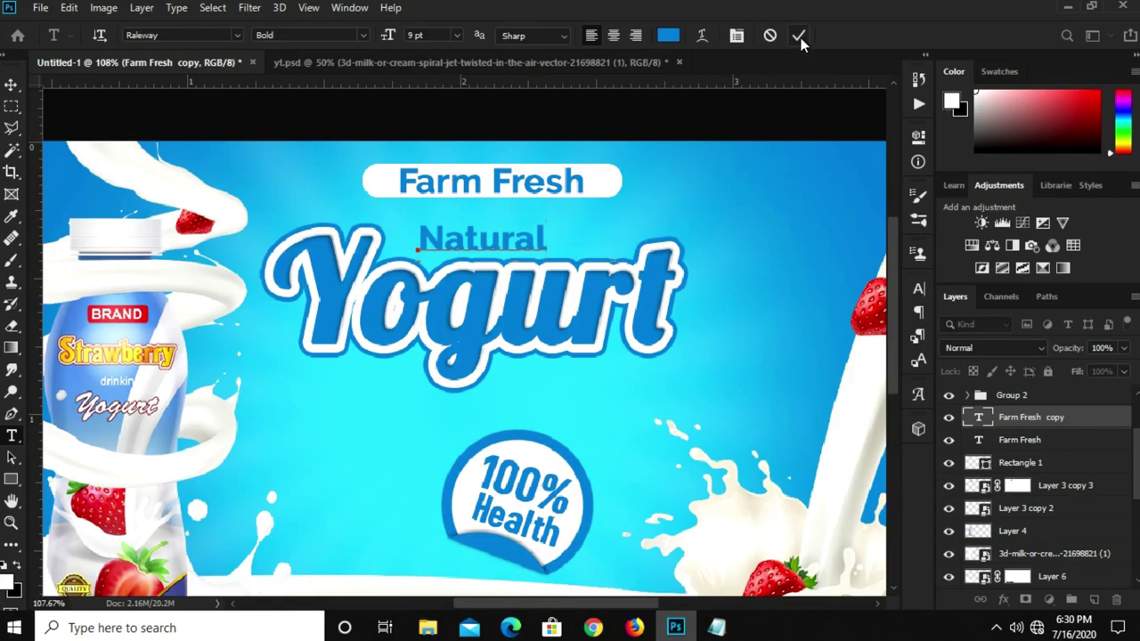
key(ctrl+Return)
key(v)
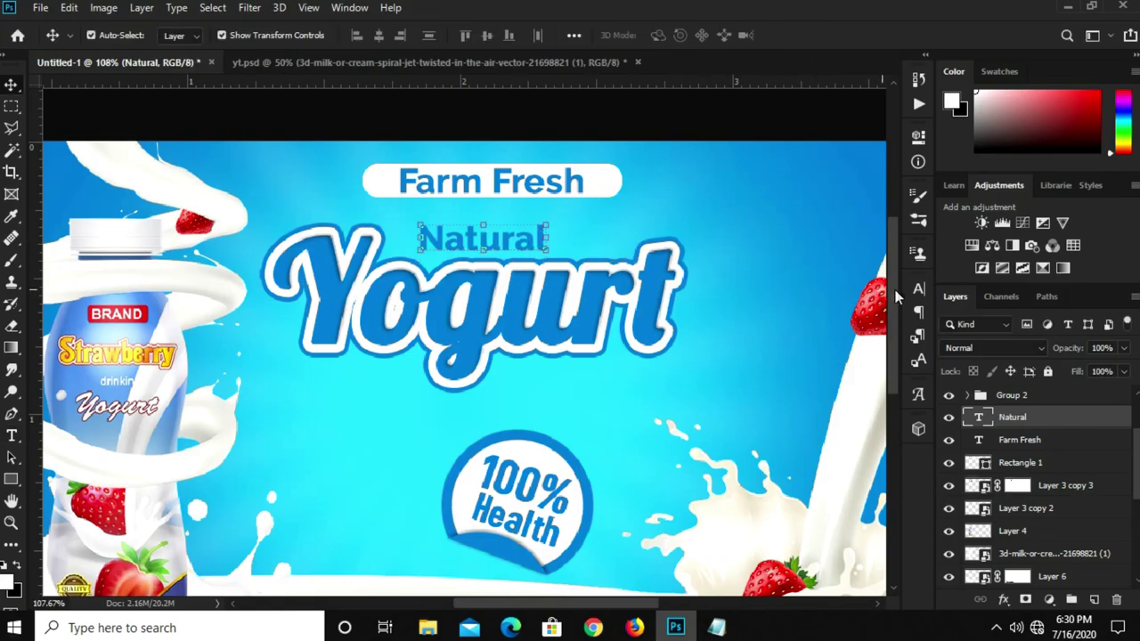
Set the Natural text to 14 pt Lobster 1.4
click(919, 290)
drag(747, 334, 736, 343)
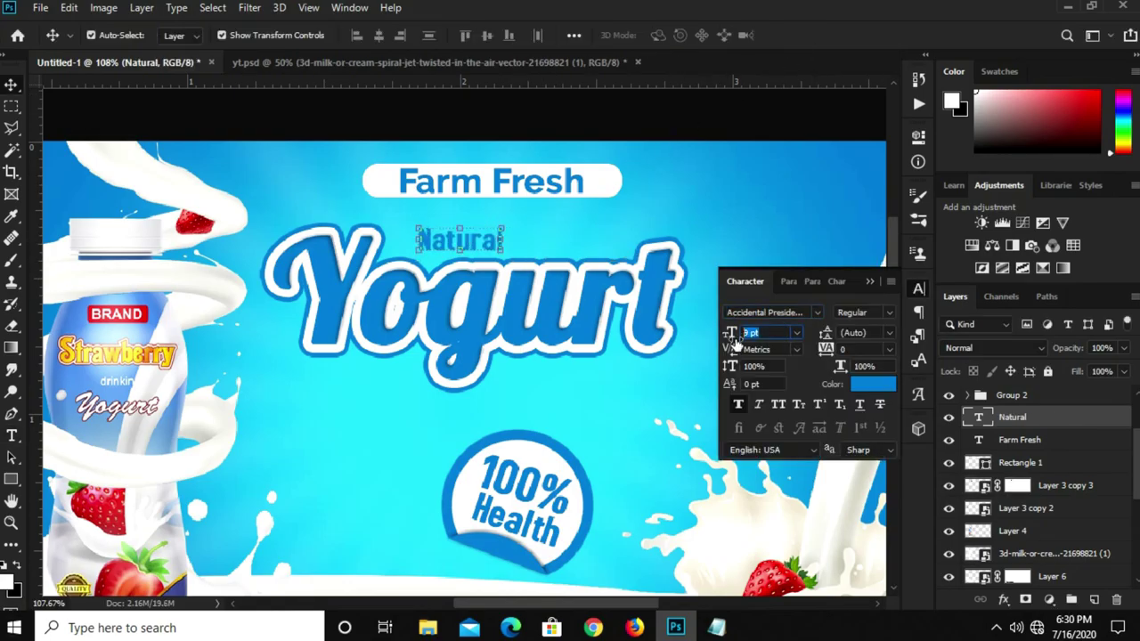
text(14)
key(Return)
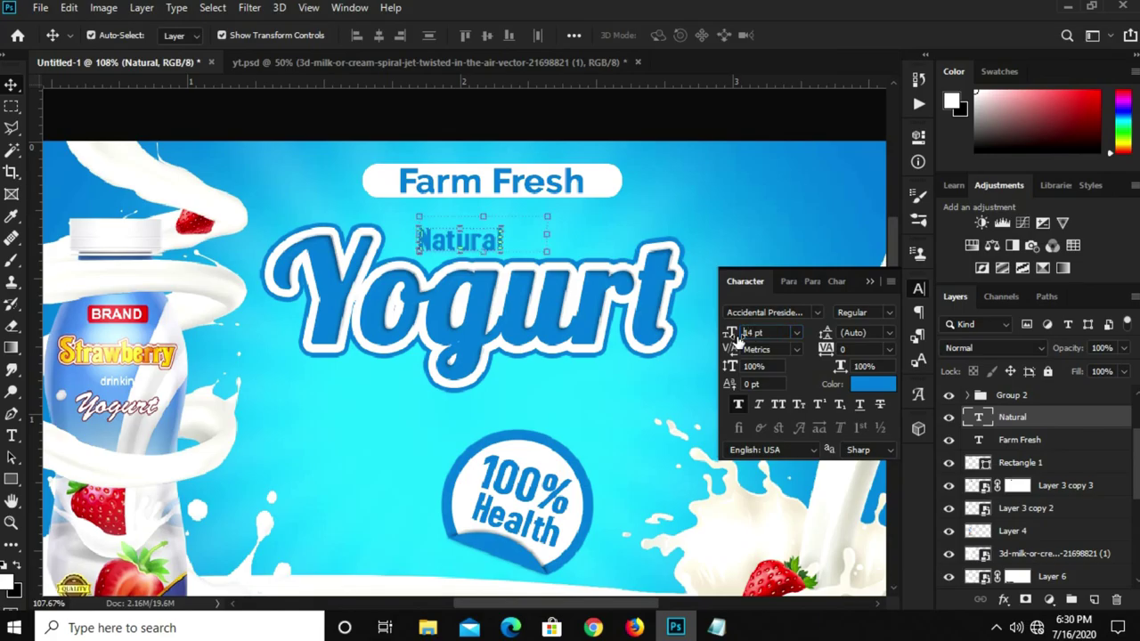
click(816, 312)
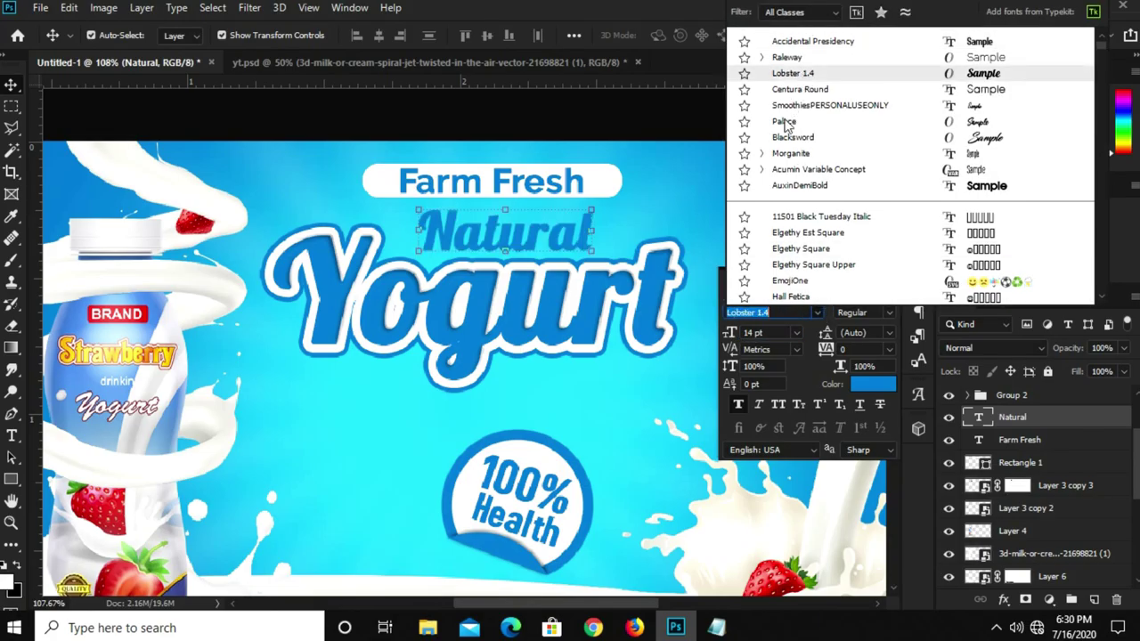
key(Return)
click(869, 284)
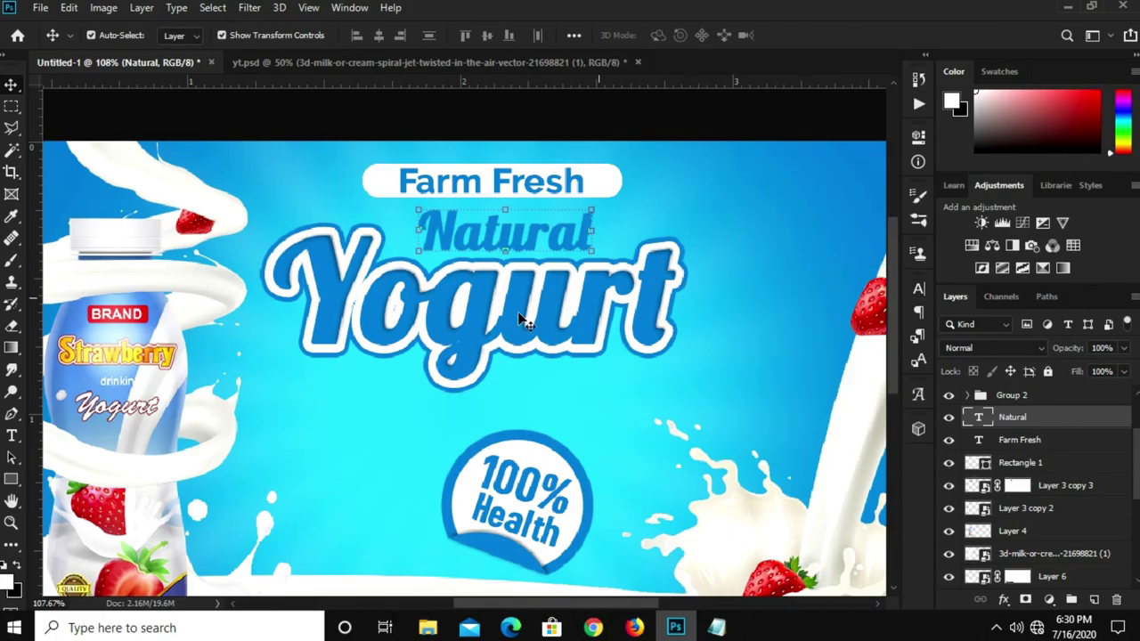
click(469, 317)
Shift Yogurt and Natural down slightly and give Natural a 3 px white stroke
key(Down)
key(Down)
key(Down)
key(Down)
key(Down)
key(Down)
key(Down)
key(Down)
key(Down)
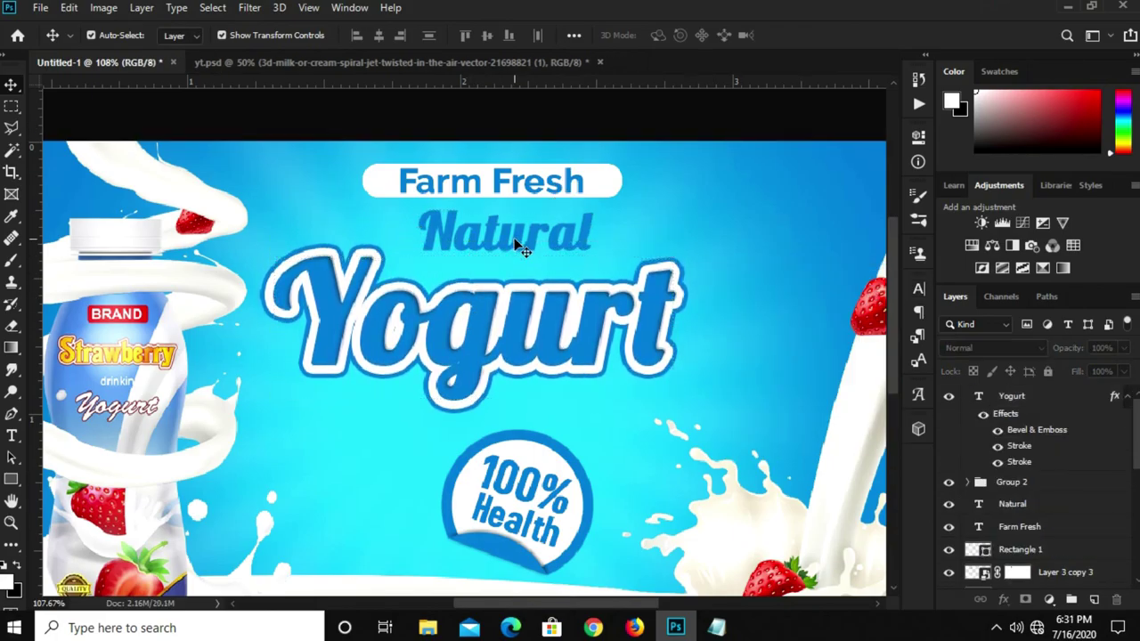
drag(522, 238, 518, 257)
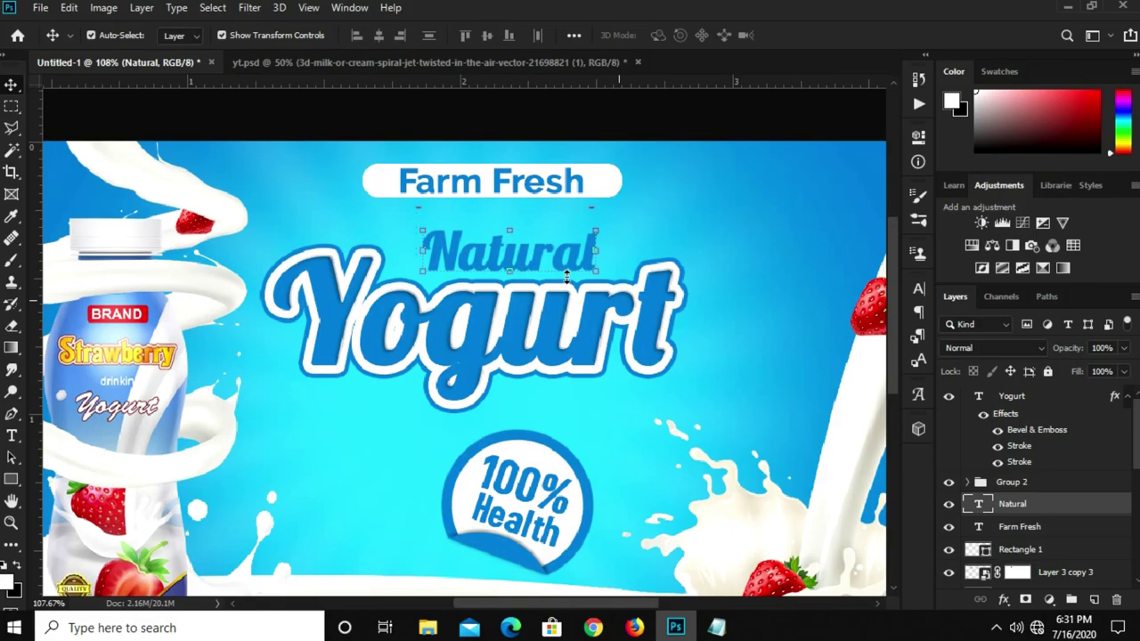
click(1007, 613)
click(1042, 445)
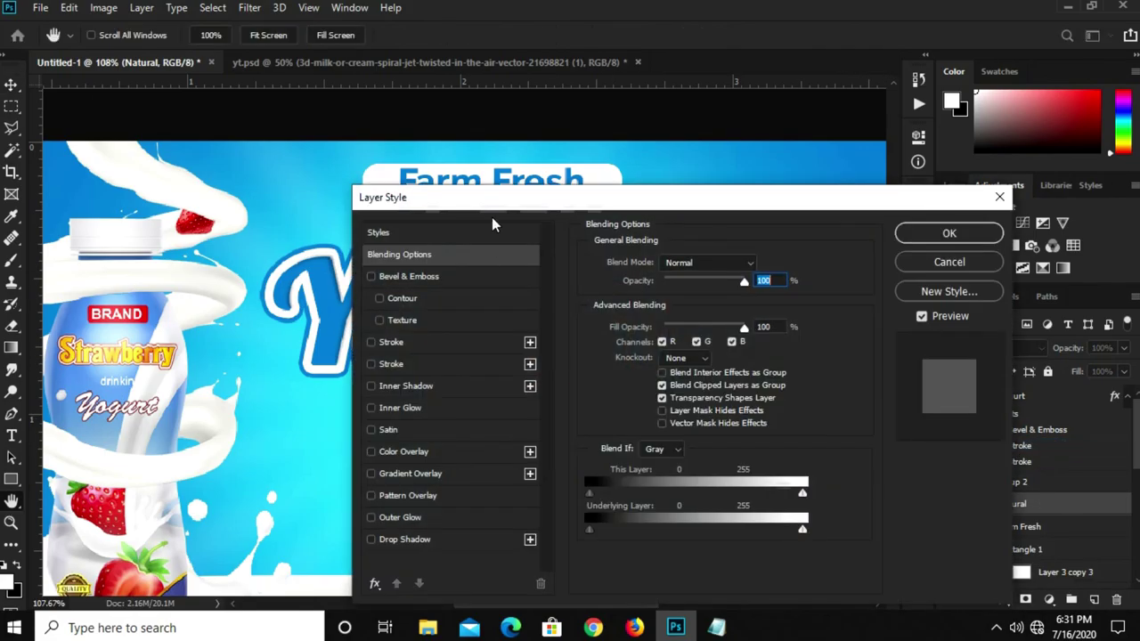
click(410, 364)
click(422, 346)
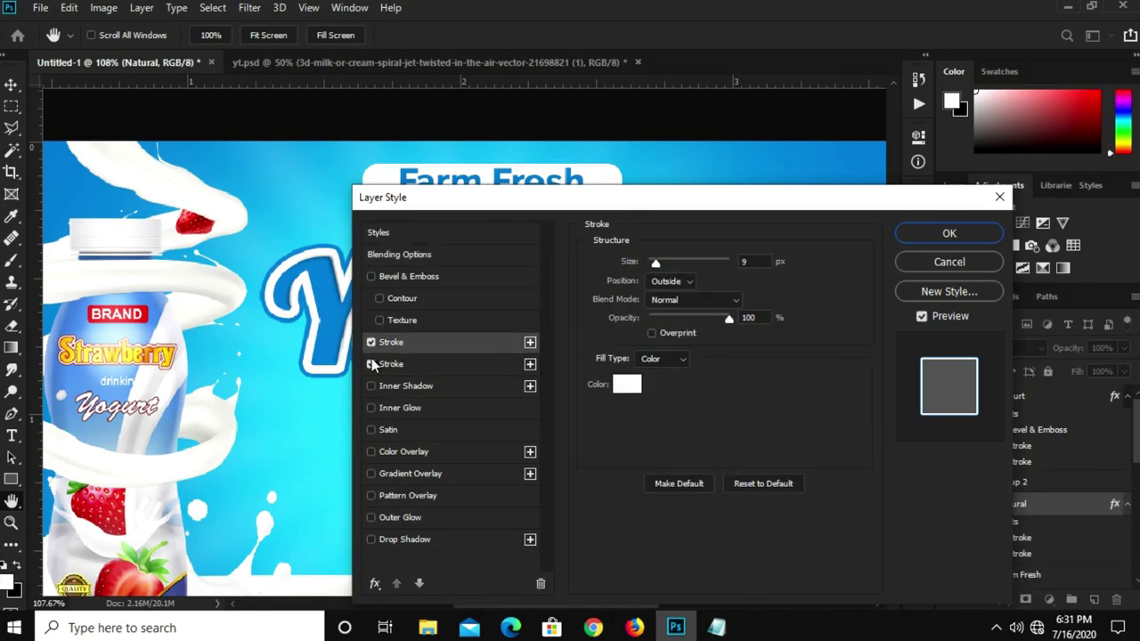
click(740, 261)
text(3)
click(949, 232)
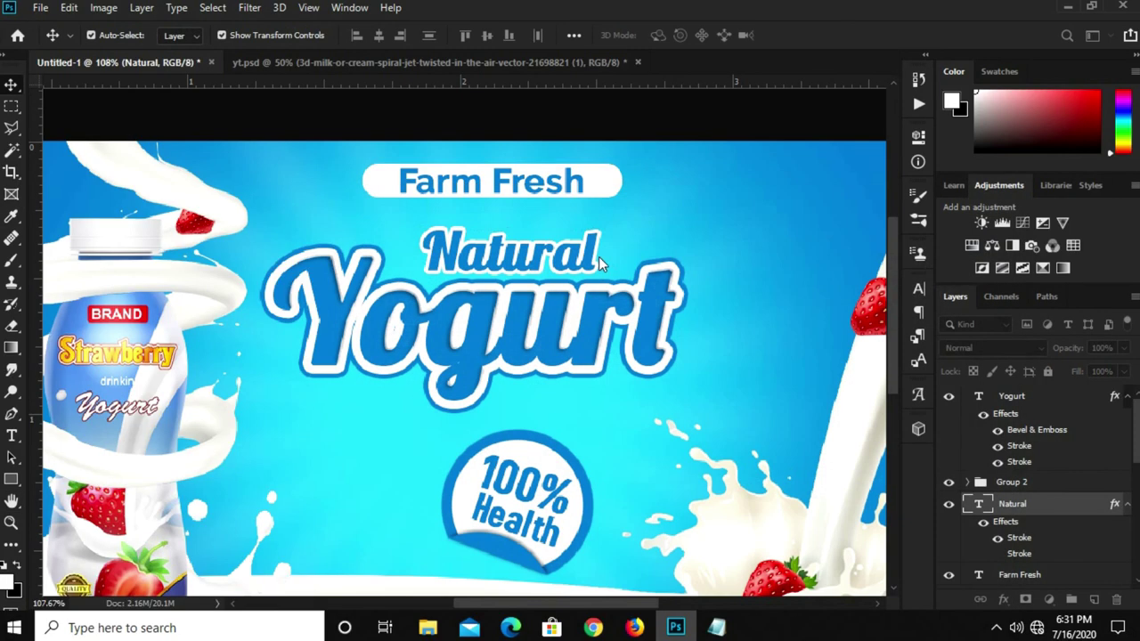
key(ctrl+minus)
key(ctrl+minus)
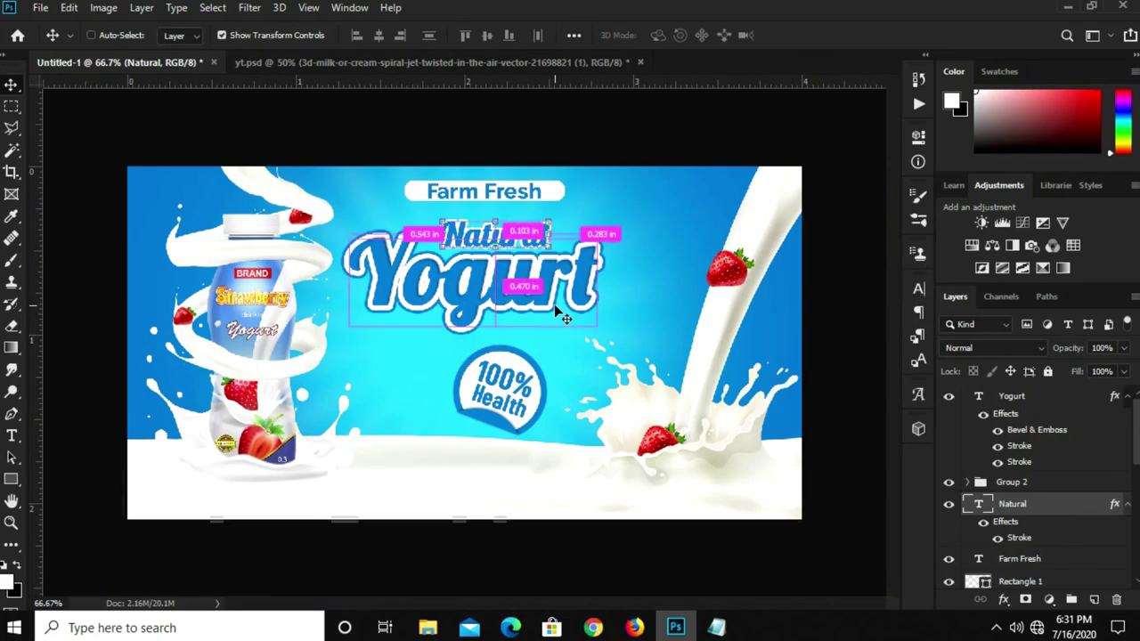
key(ctrl+minus)
Change the badge word 'Health' to 'Healthy'
click(508, 414)
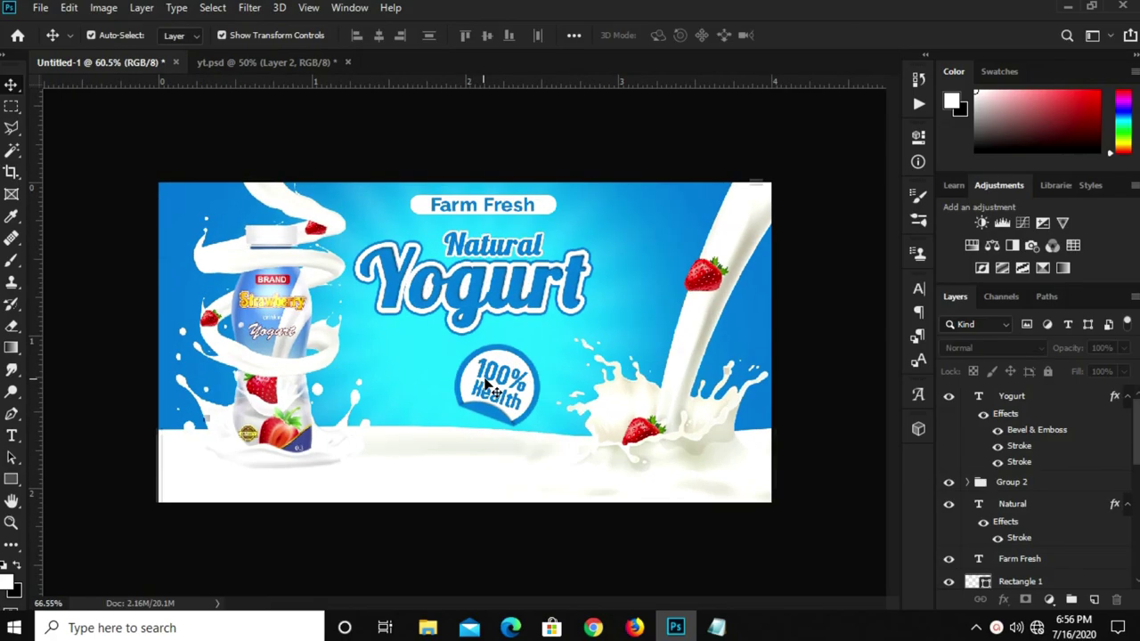
scroll(488, 383, up, 2)
click(512, 410)
scroll(532, 428, up, 2)
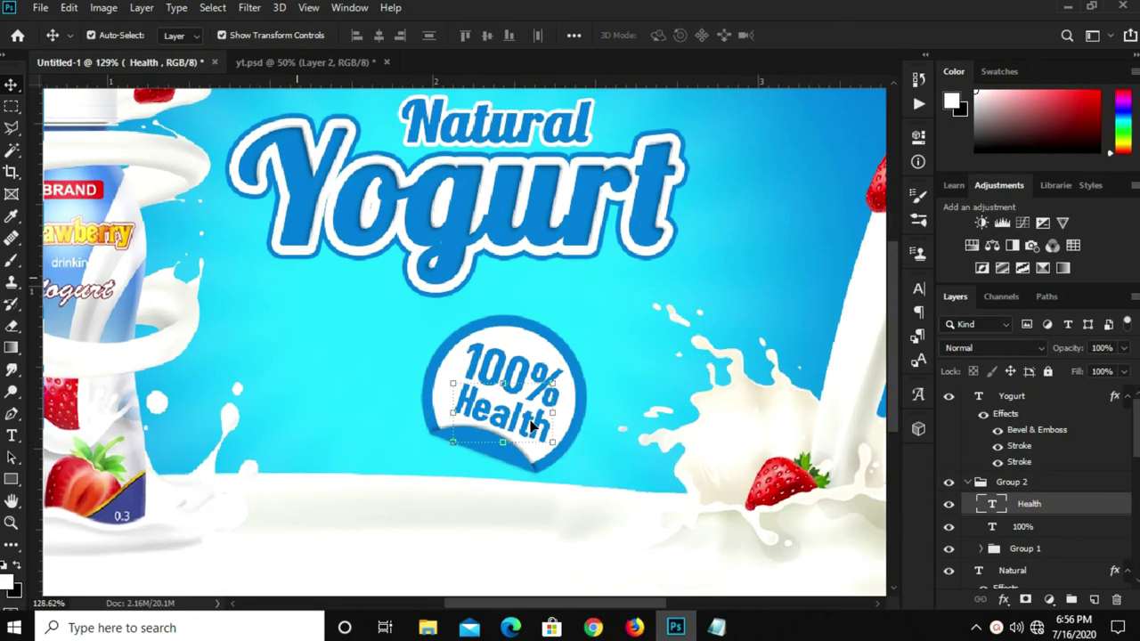
key(t)
click(529, 424)
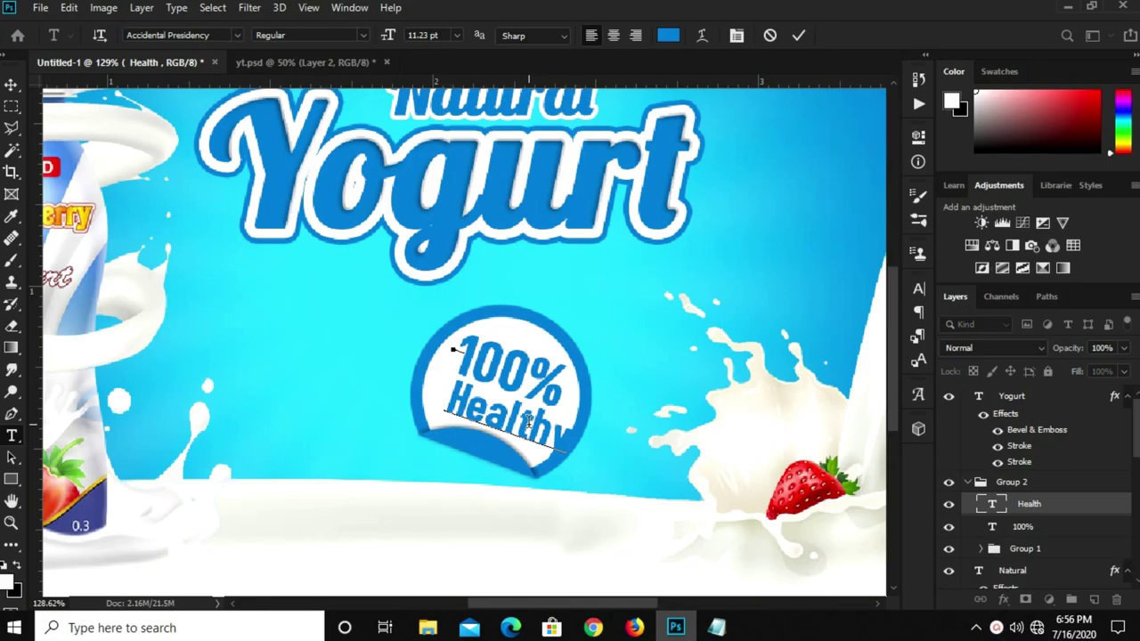
click(585, 267)
key(v)
Scale the badge text to about 81%, tilt it about 3°, and nudge it left
key(ctrl+t)
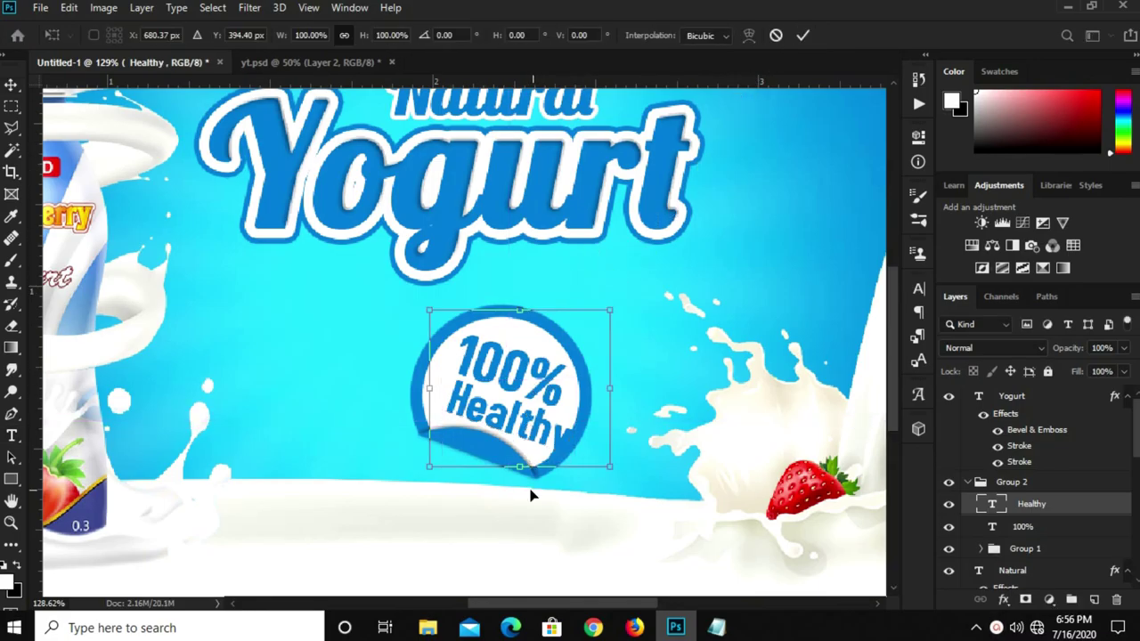
drag(617, 467, 581, 439)
drag(506, 411, 512, 424)
drag(602, 426, 602, 422)
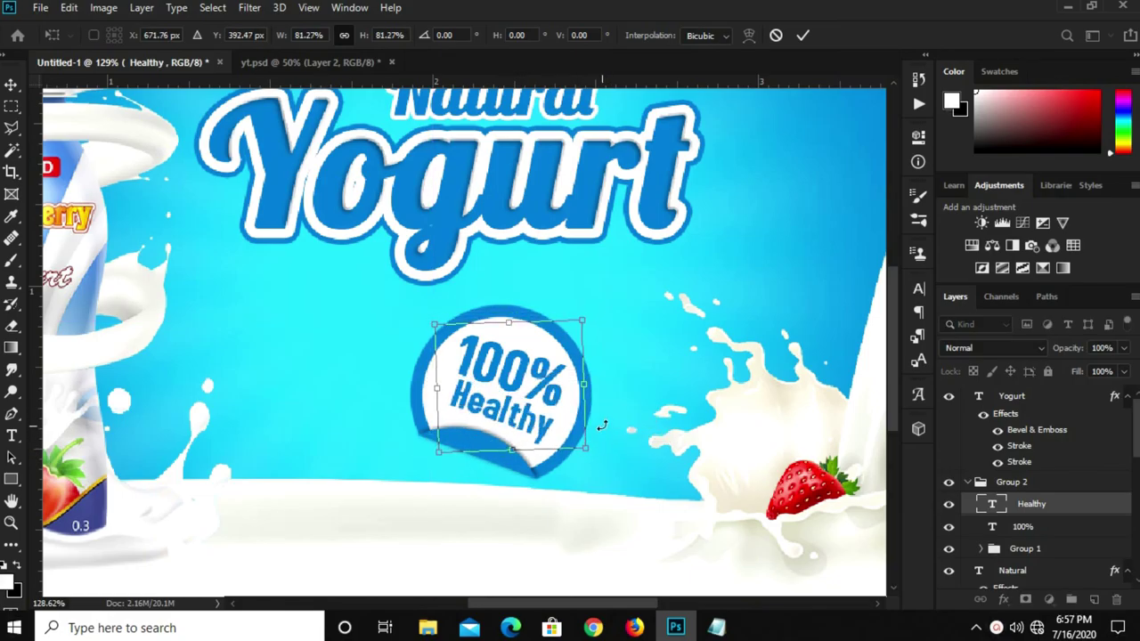
key(Return)
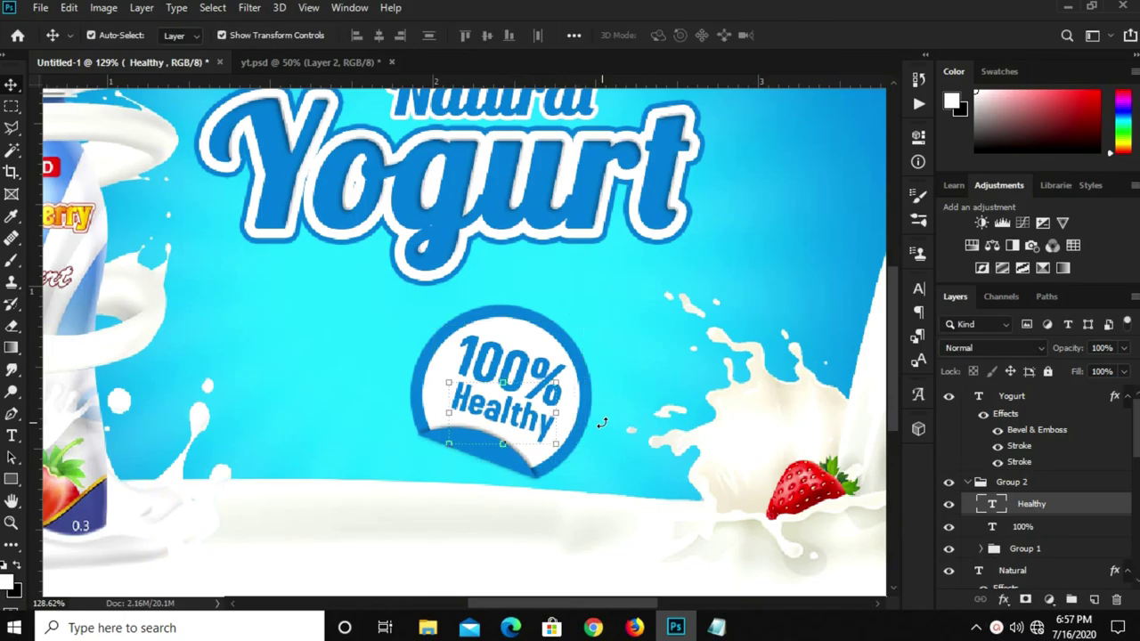
scroll(600, 437, down, 3)
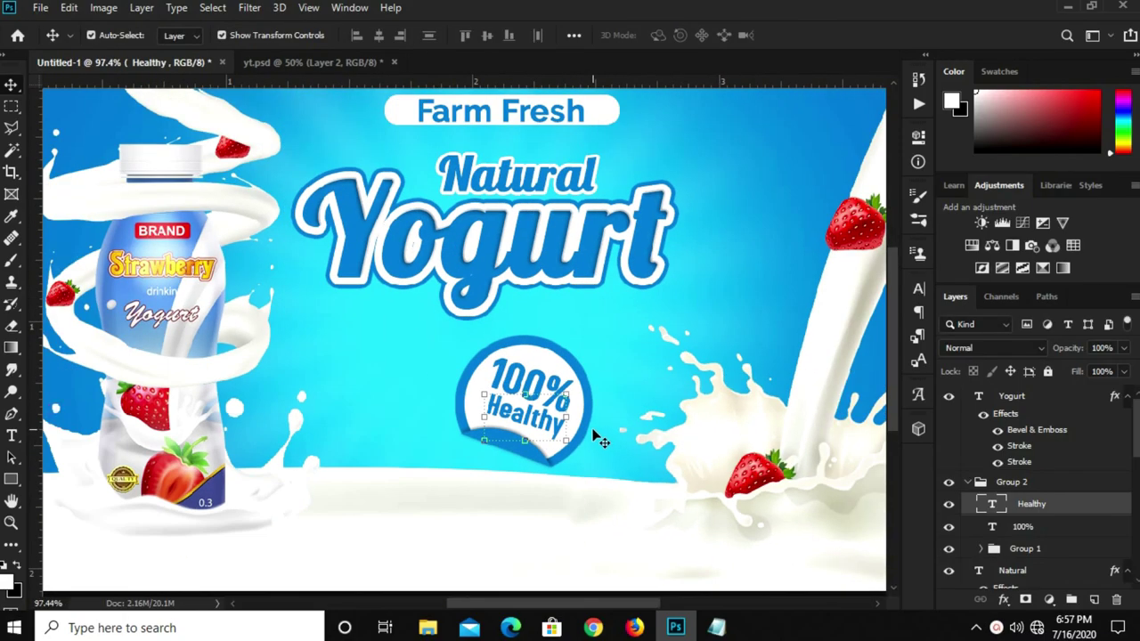
key(Left)
key(Left)
key(Left)
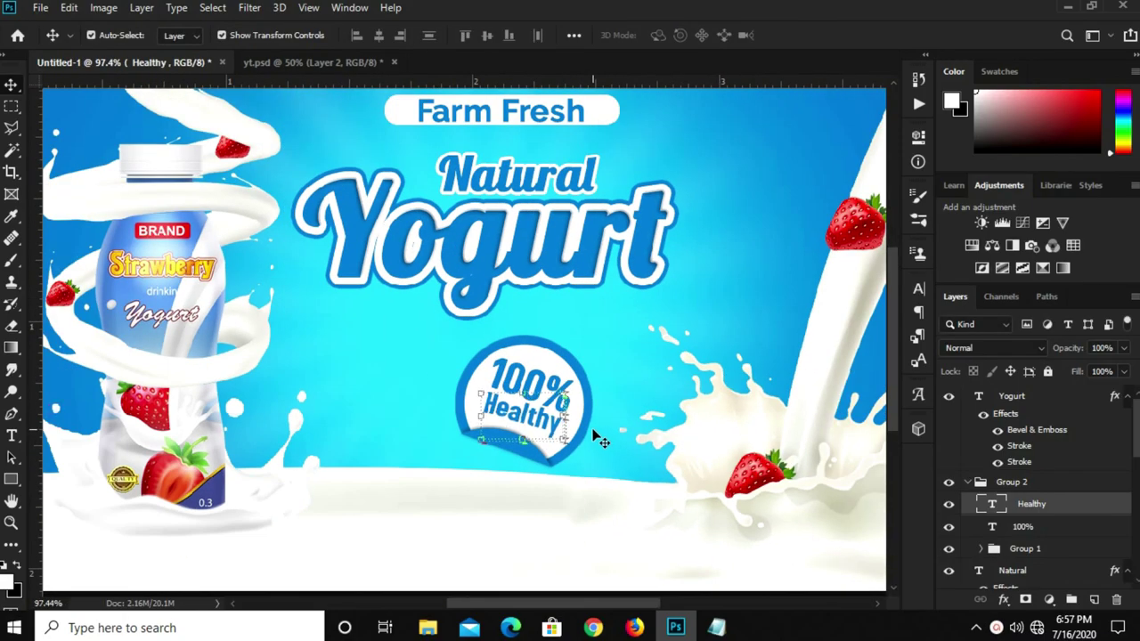
scroll(601, 438, down, 5)
Add a Curves adjustment layer and pull the curve's midpoint down to darken the ad
click(774, 405)
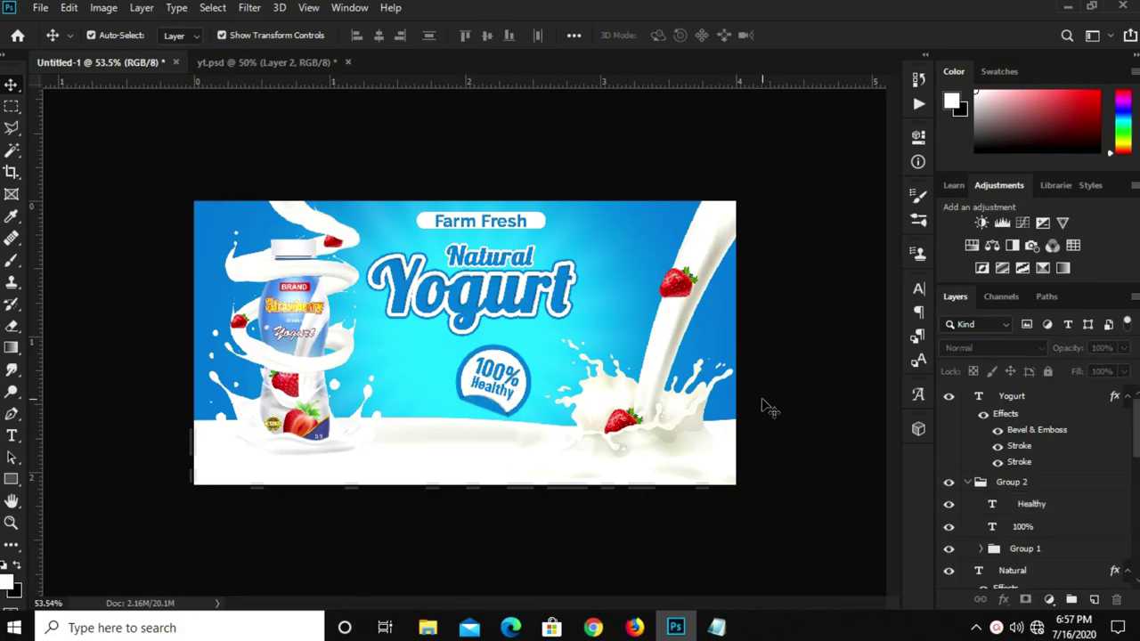
scroll(761, 407, up, 1)
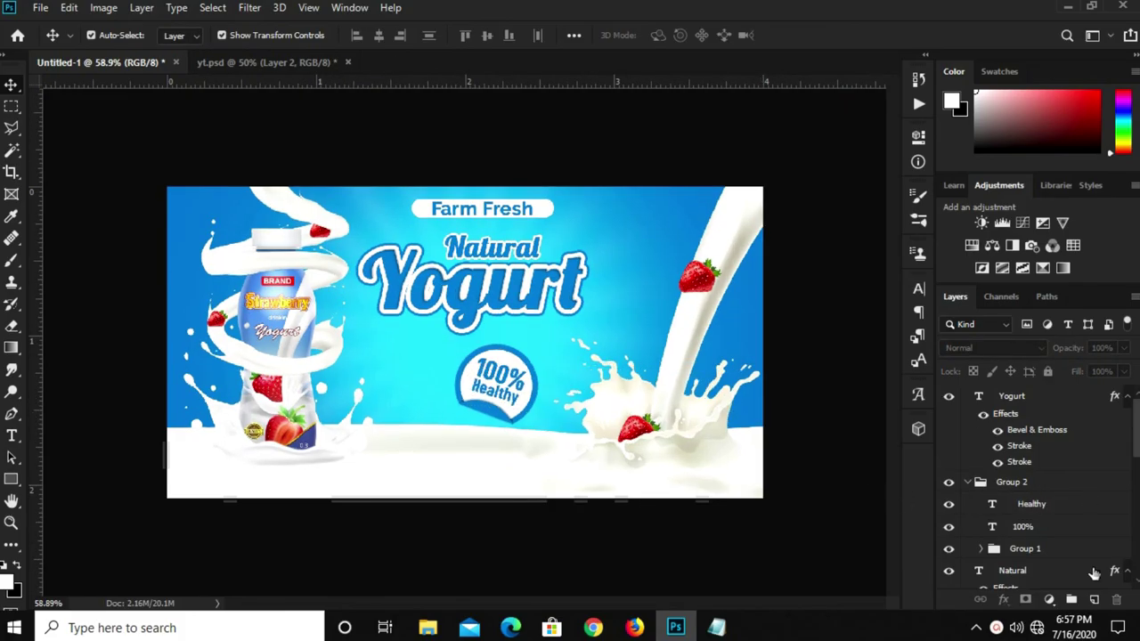
click(1048, 601)
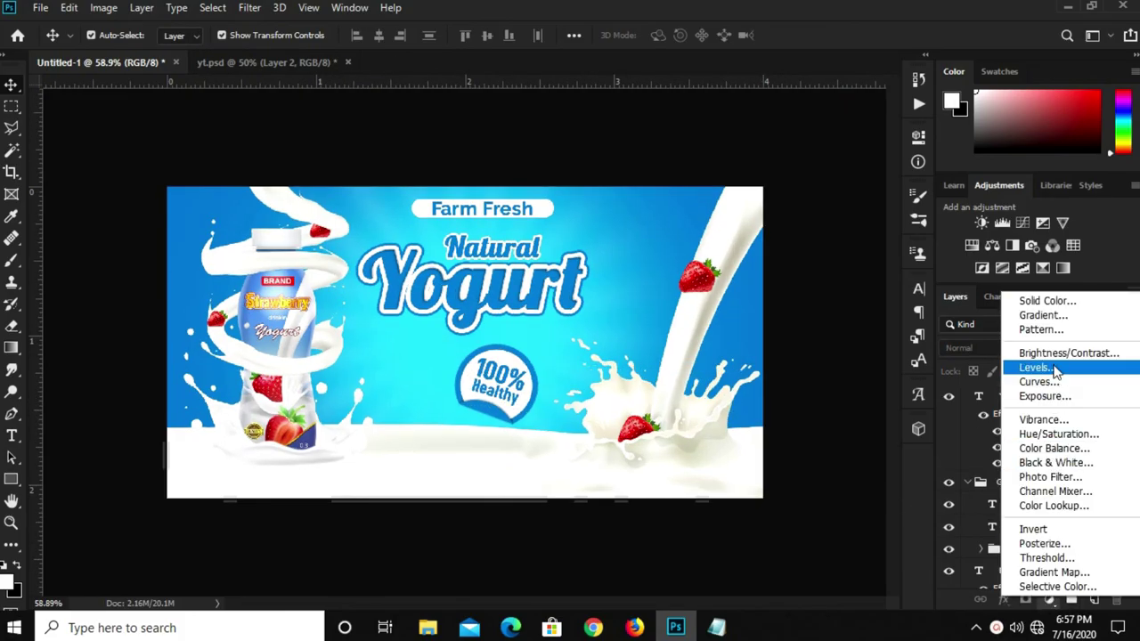
click(1041, 382)
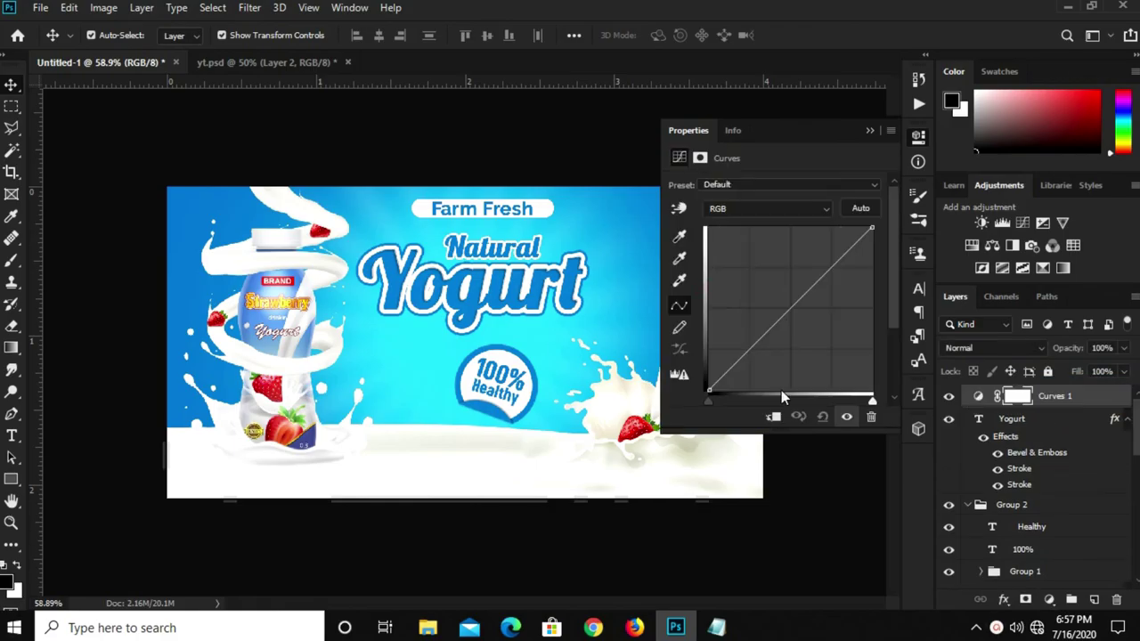
drag(761, 341, 780, 371)
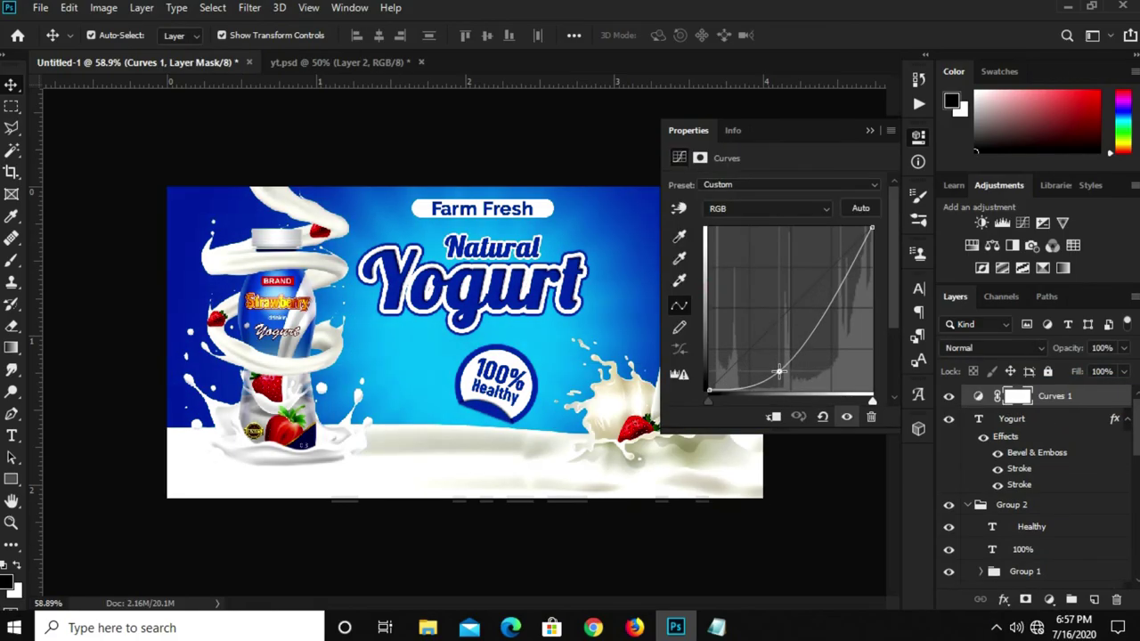
Compare the ad with Curves 1 on and off, leave it on, and view the whole ad
click(870, 133)
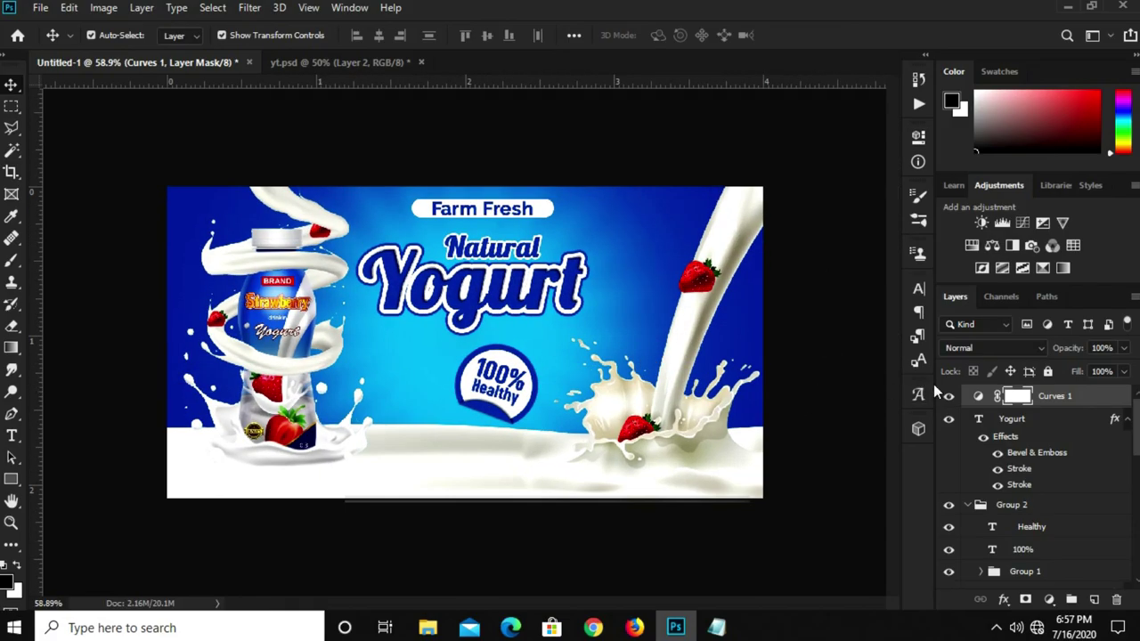
click(949, 399)
click(948, 399)
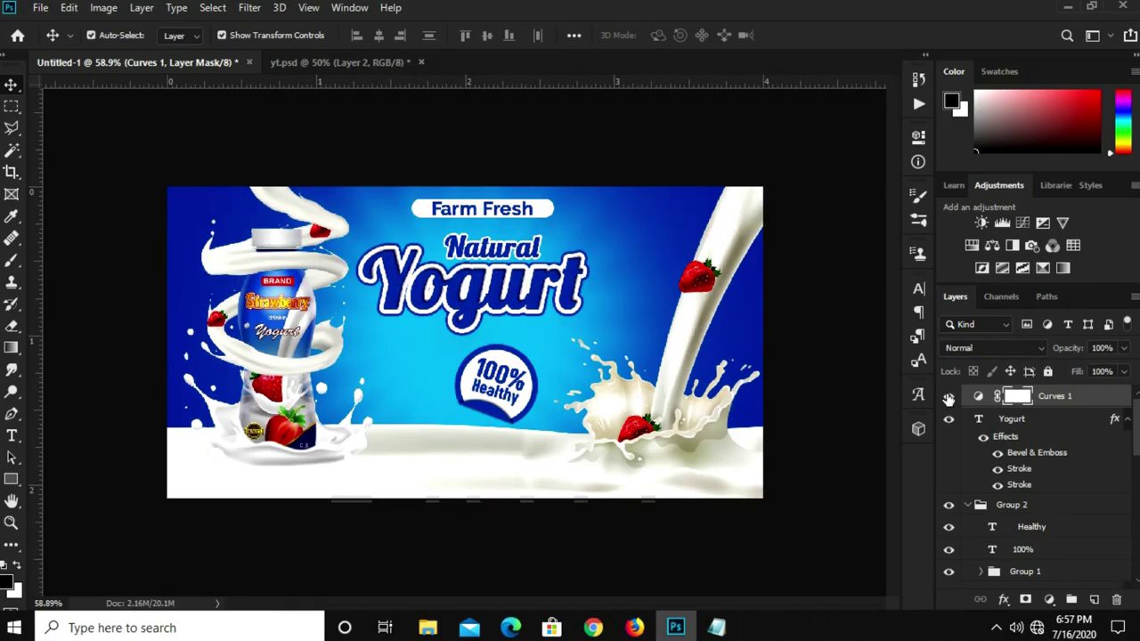
click(949, 399)
click(949, 398)
key(ctrl+1)
key(ctrl+minus)
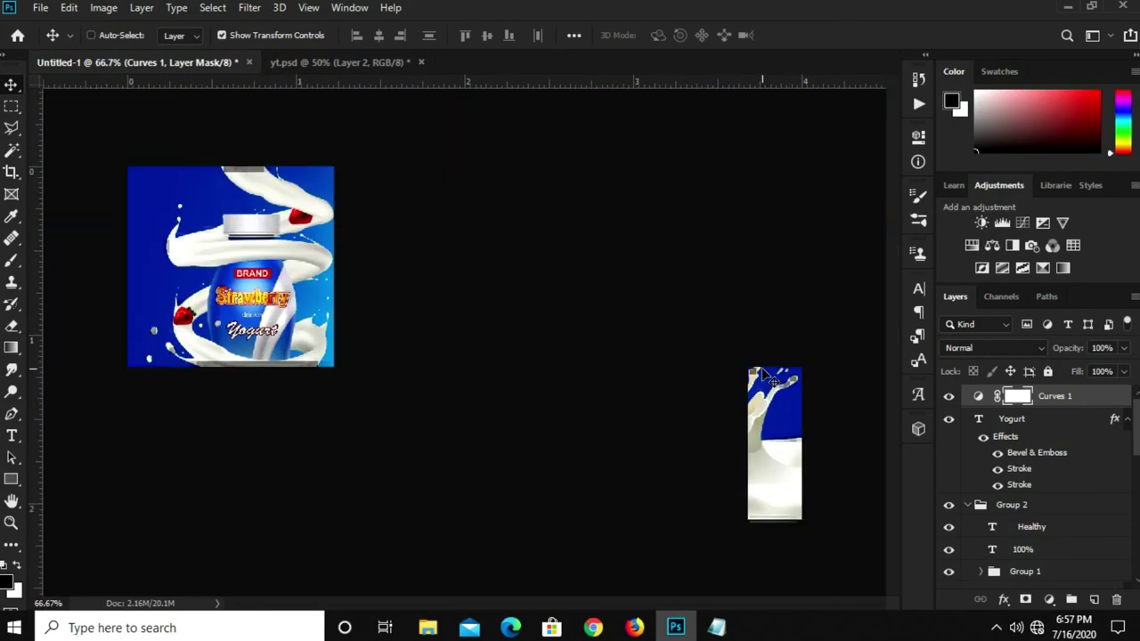